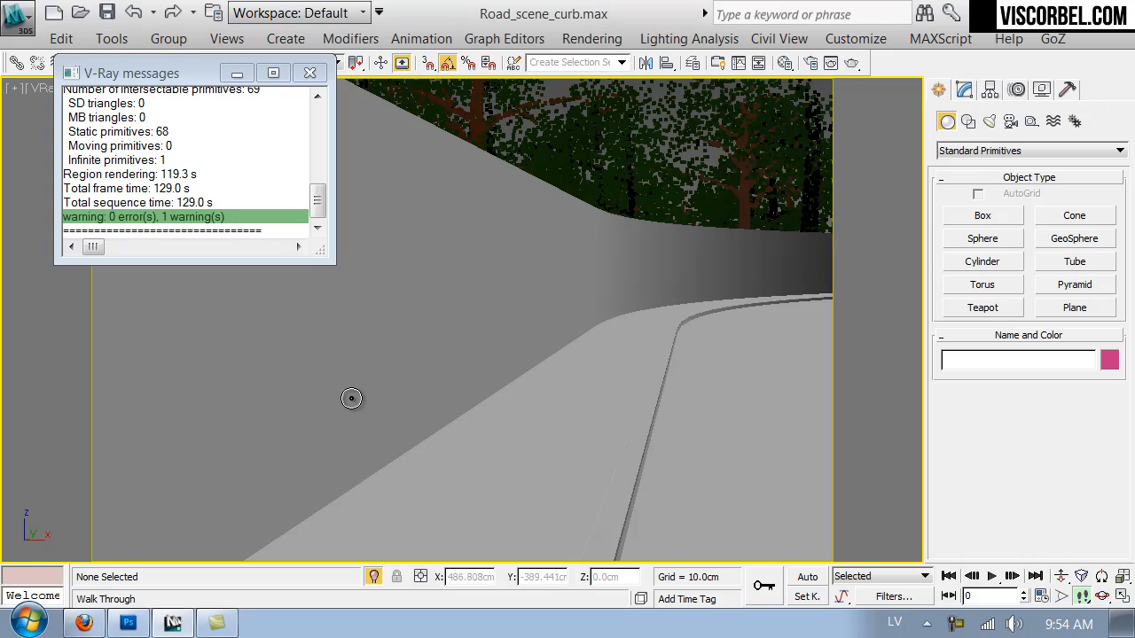
Close the V-Ray messages window, switch to Firefox and search CG Textures for "pavement".
click(308, 72)
middle_drag(580, 411, 425, 284)
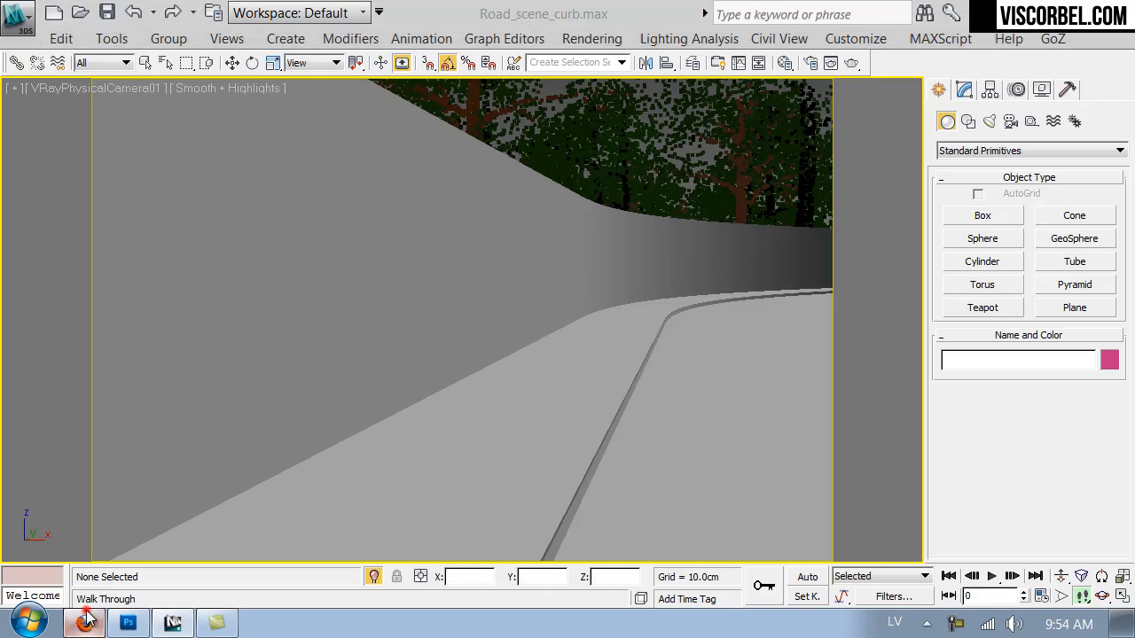
click(84, 623)
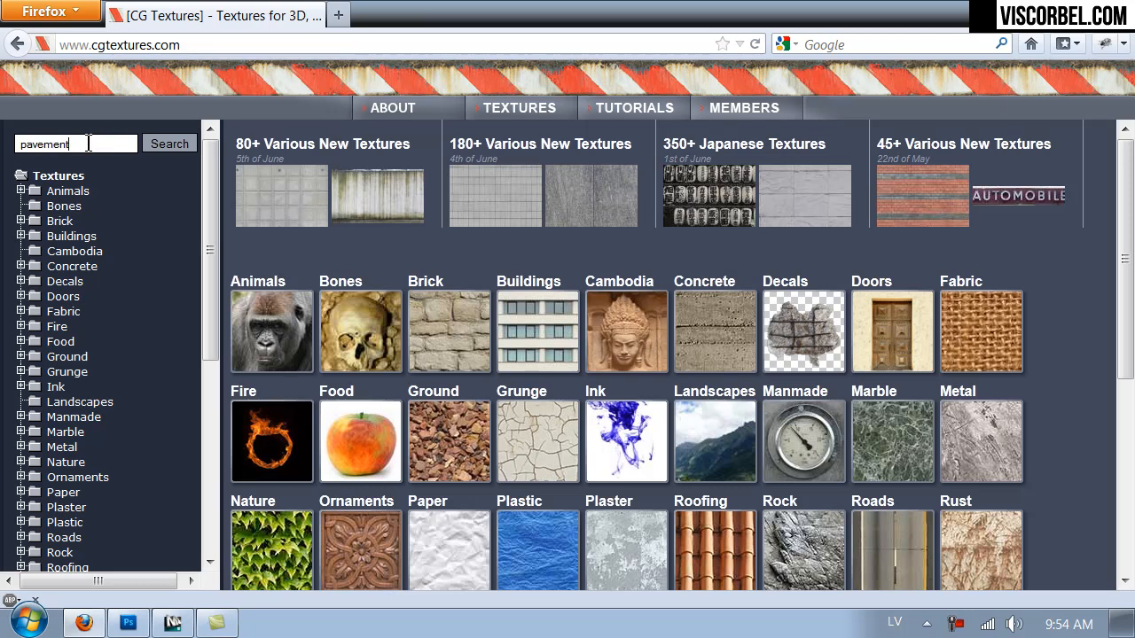
key(Return)
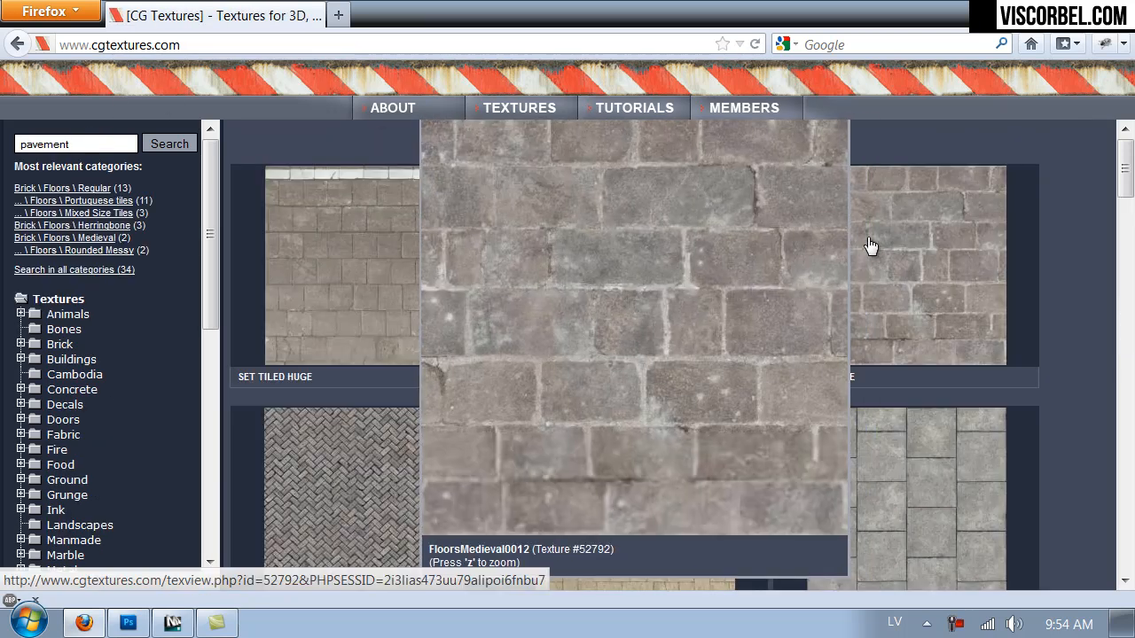
Look through the pavement search results for a paving texture suitable for the road scene.
drag(1121, 169, 1120, 224)
mouse_move(841, 304)
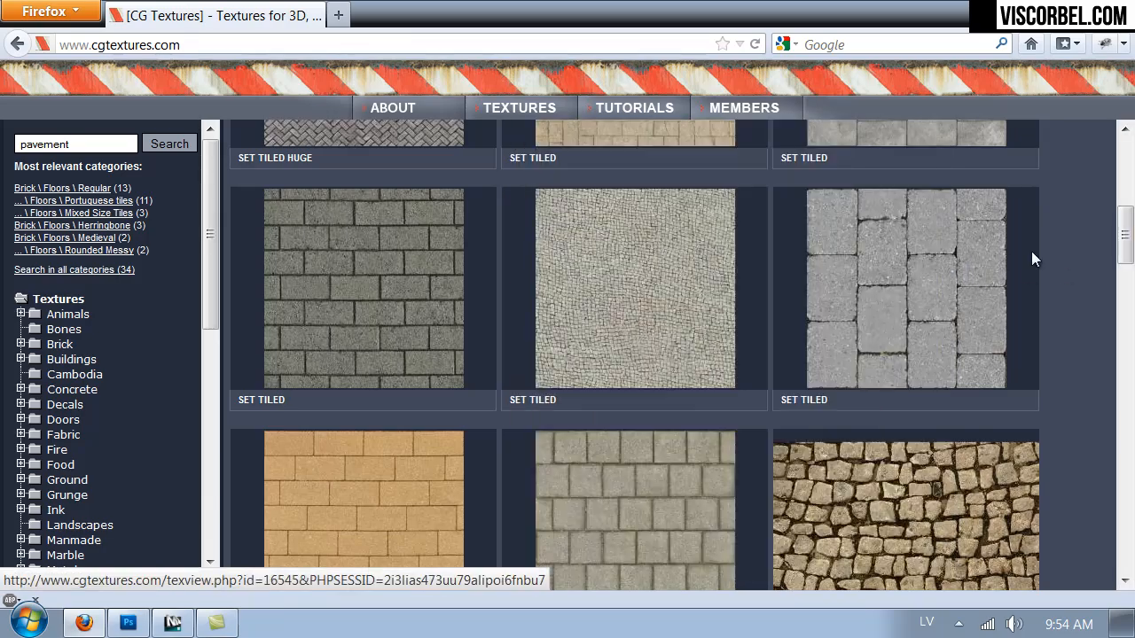
scroll(1037, 253, down, 6)
scroll(1040, 251, up, 2)
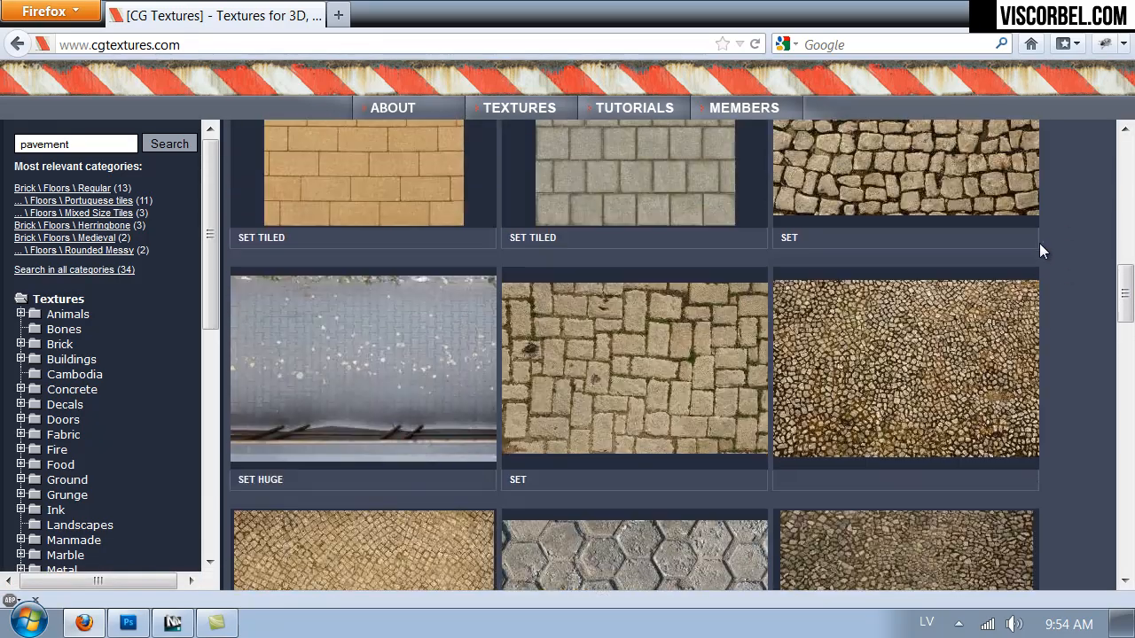
scroll(1008, 257, down, 6)
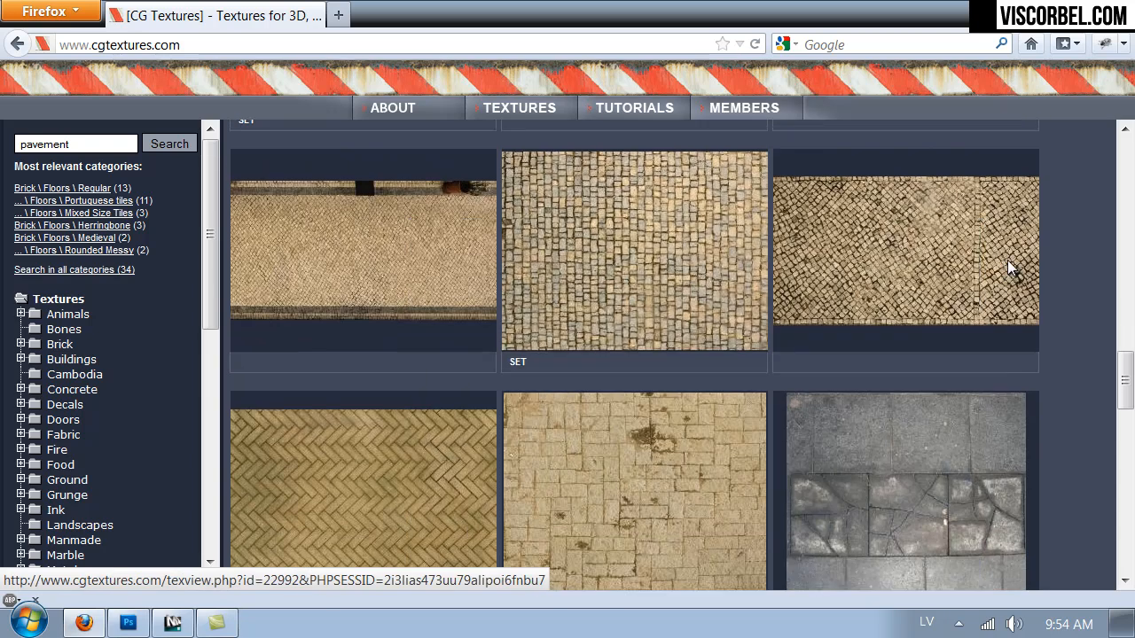
scroll(1090, 302, down, 5)
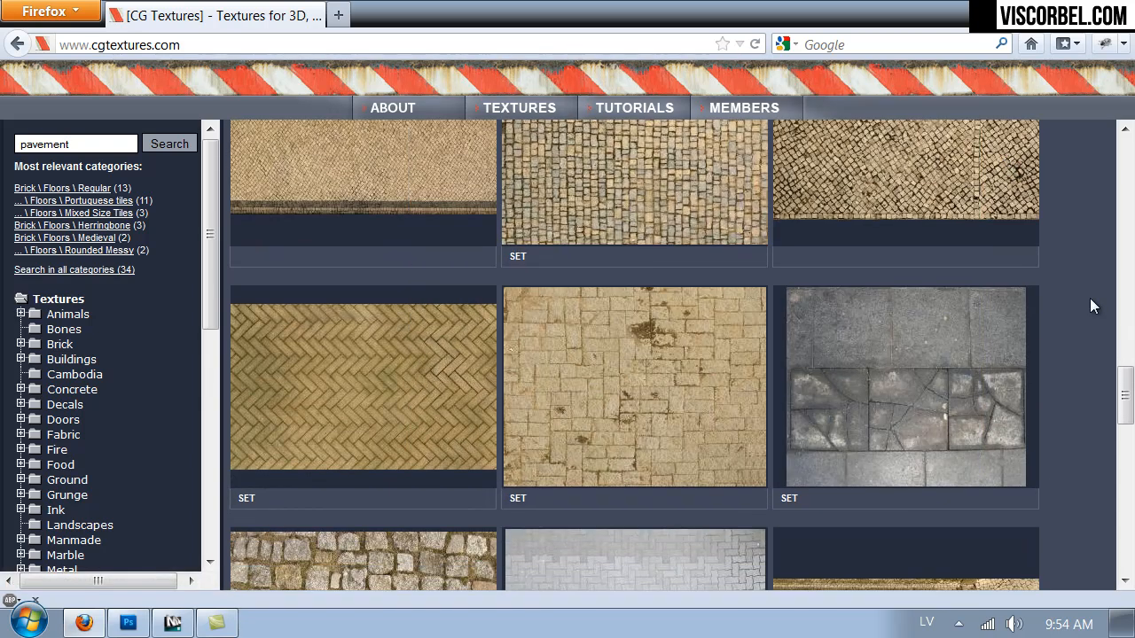
scroll(1090, 298, down, 6)
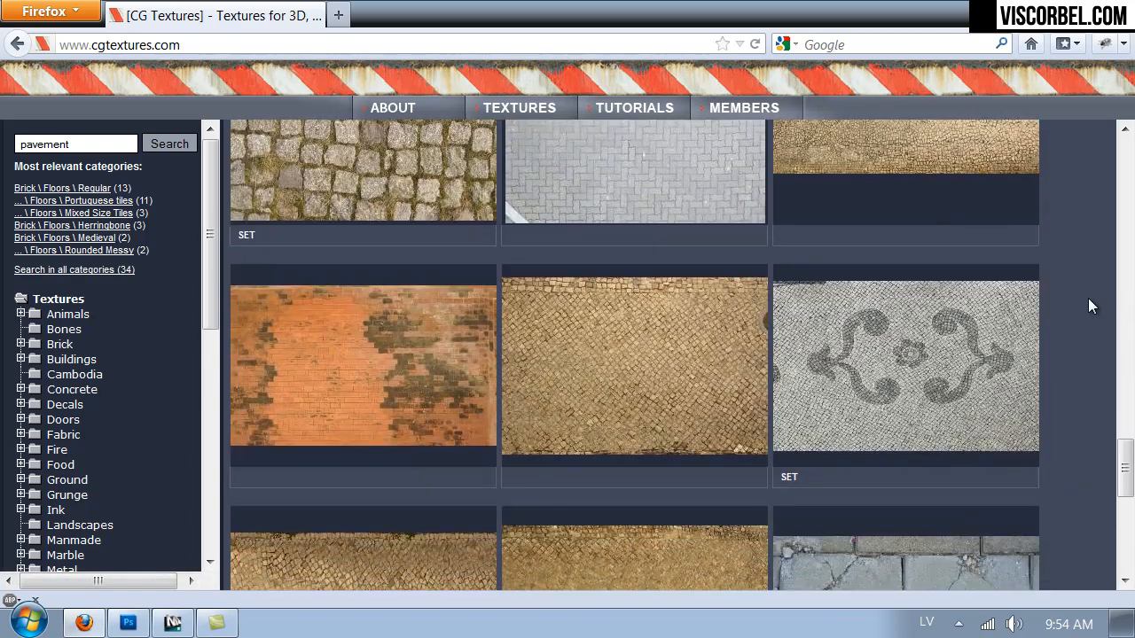
scroll(1089, 304, down, 5)
scroll(1078, 316, up, 2)
scroll(1073, 316, up, 20)
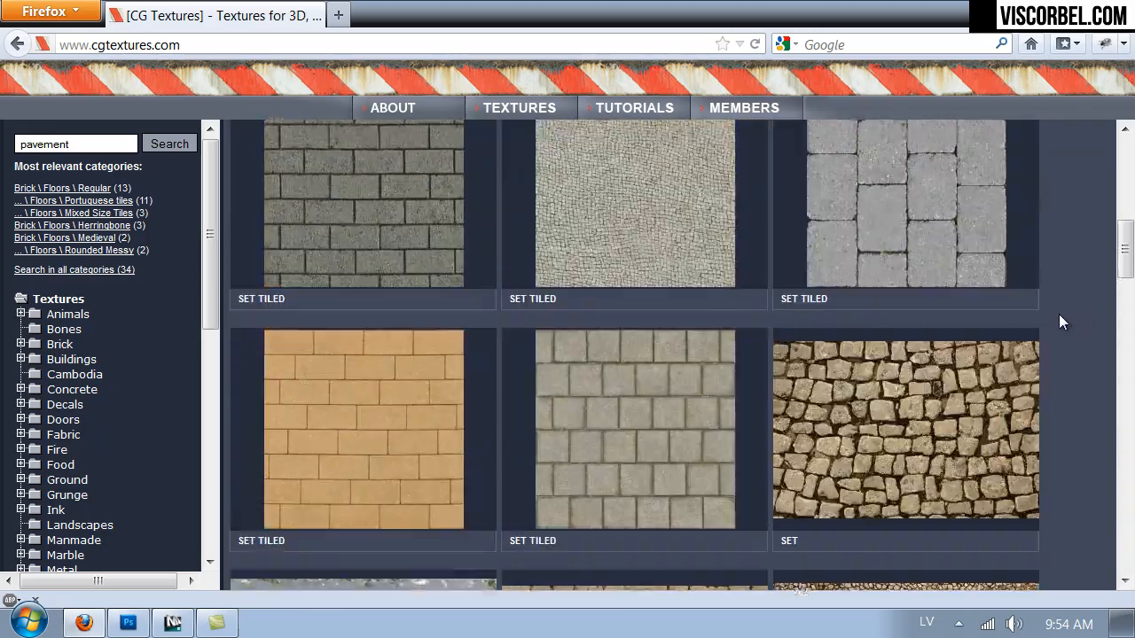
scroll(1055, 327, up, 2)
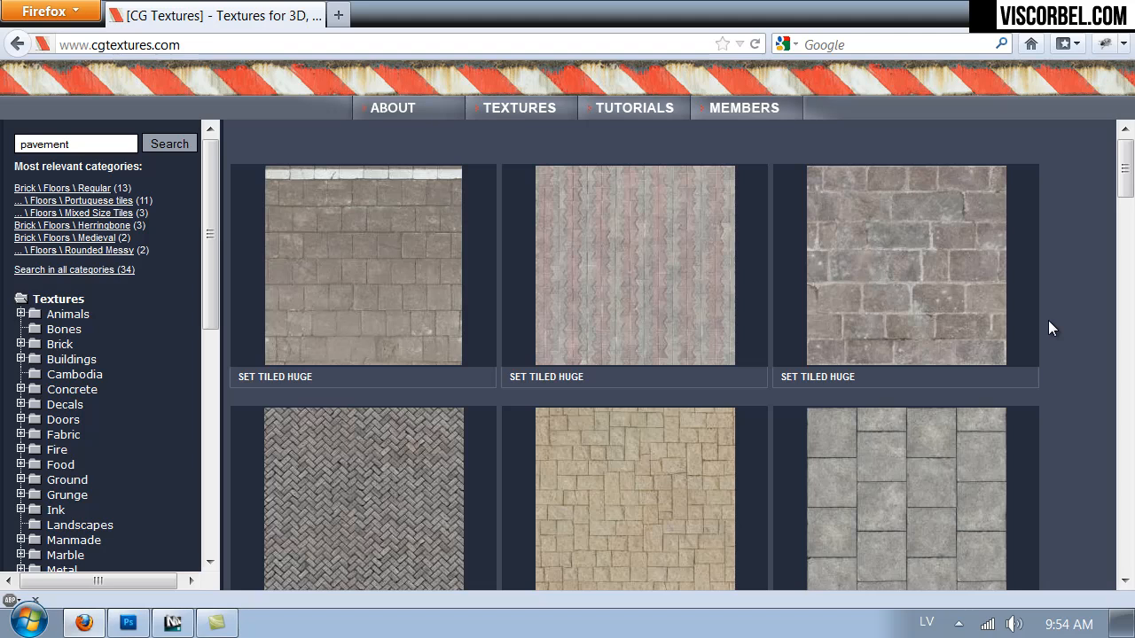
Open the page of the grey tiled paving texture FloorsRegular0029 from the search results.
scroll(1029, 323, down, 1)
scroll(1026, 321, down, 3)
mouse_move(893, 426)
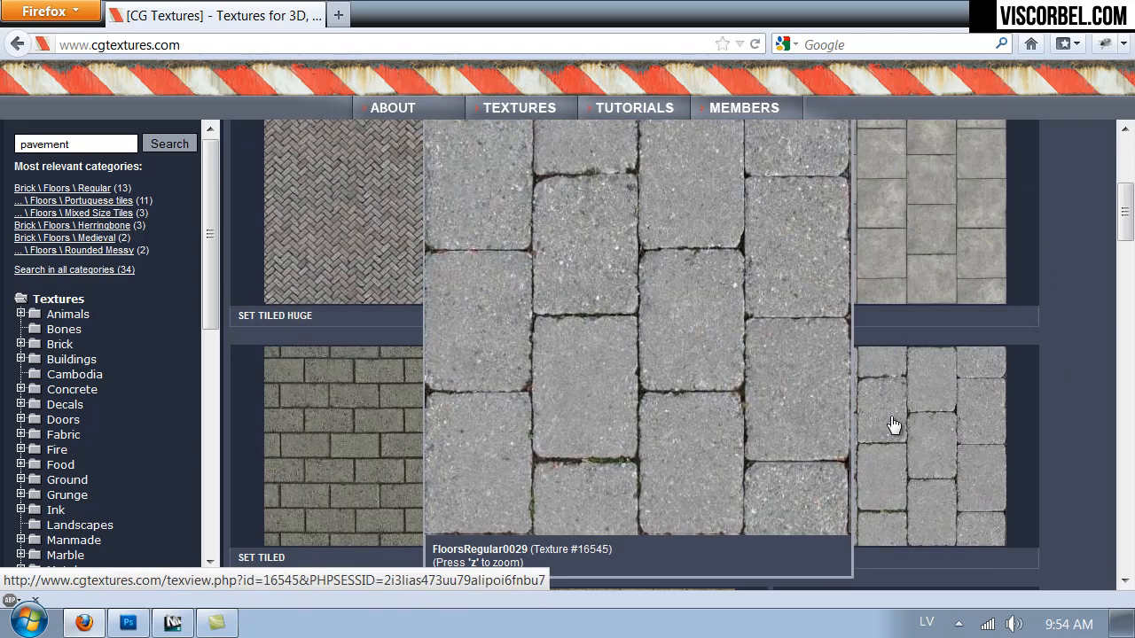
click(899, 456)
Preview both FloorsRegular0029 images and open the tiled one in Medium size (1307x1307) with Adobe Photoshop CS5.1.
mouse_move(404, 401)
scroll(851, 301, down, 3)
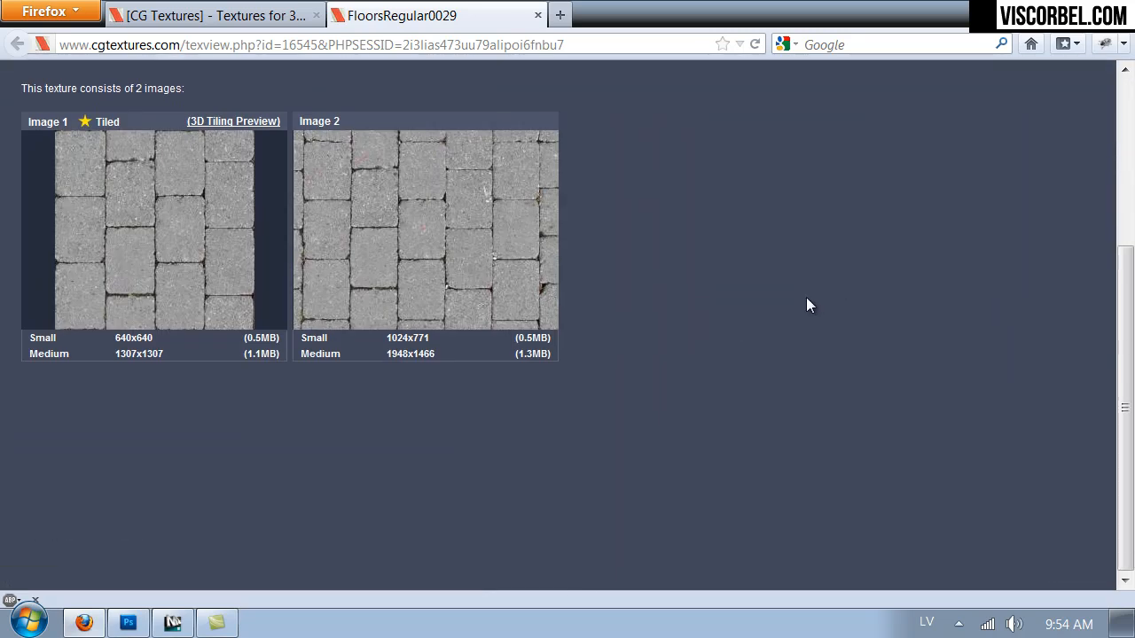
scroll(806, 304, up, 3)
mouse_move(451, 415)
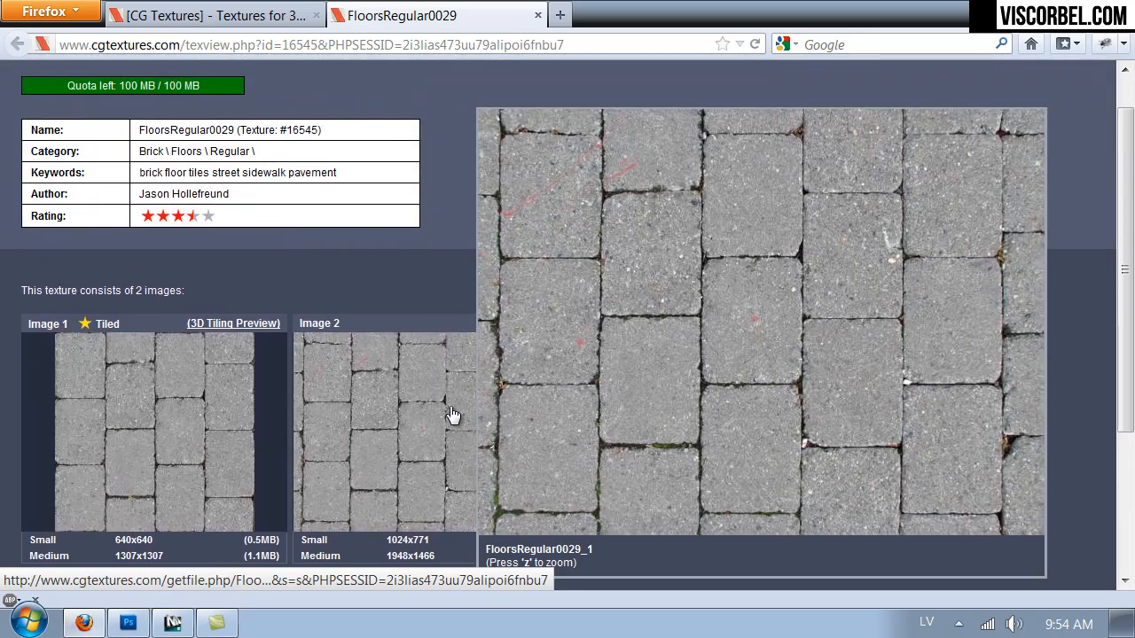
scroll(716, 231, down, 2)
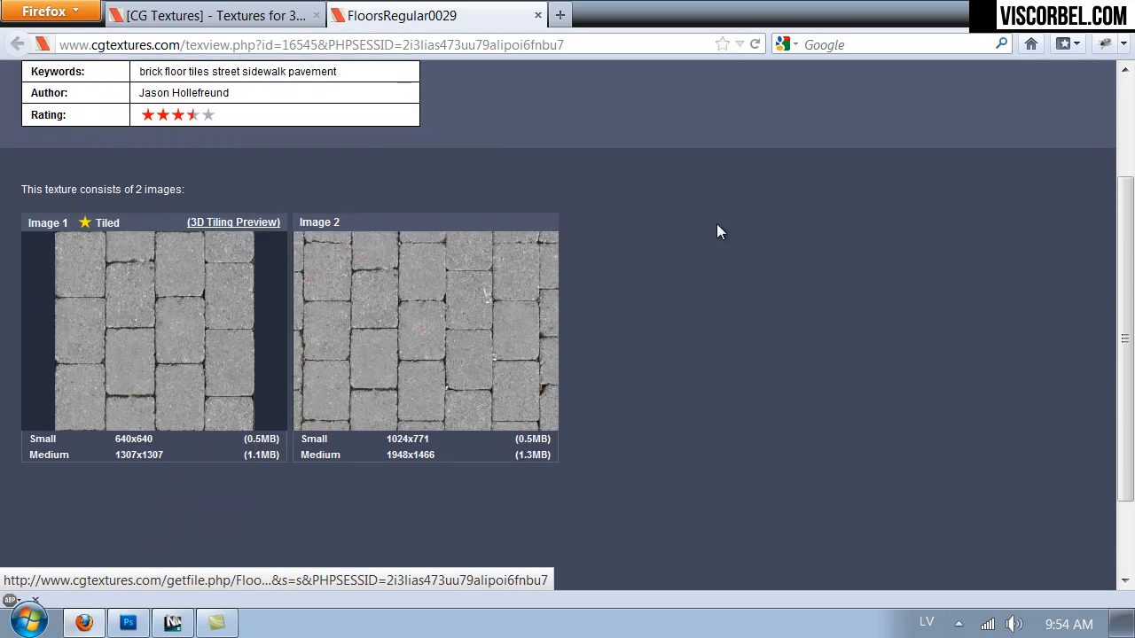
mouse_move(118, 387)
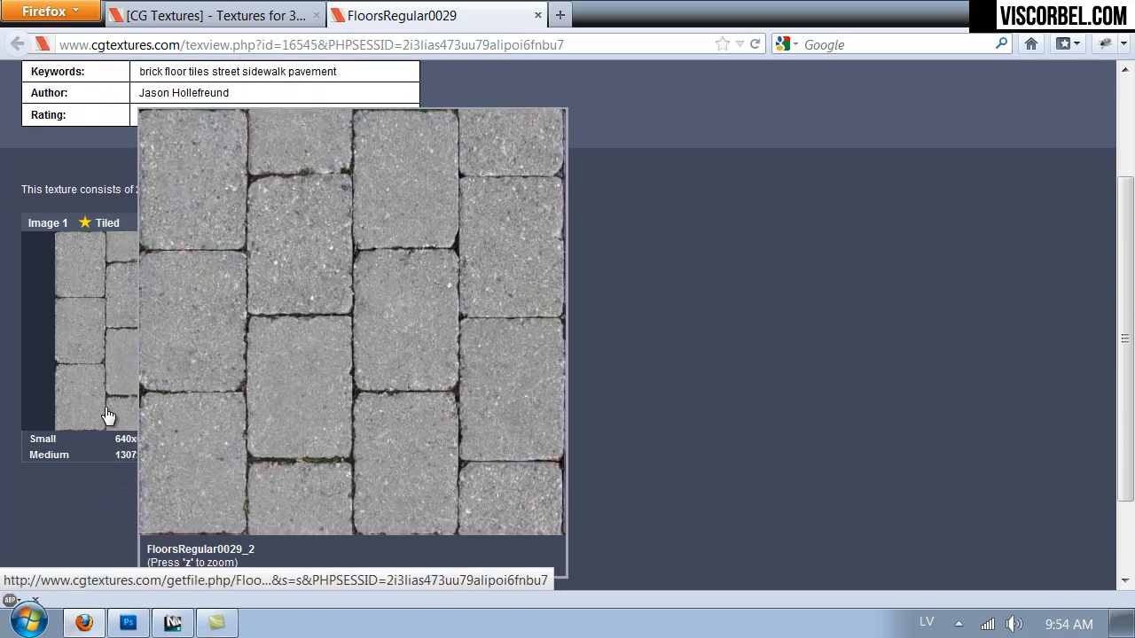
click(130, 454)
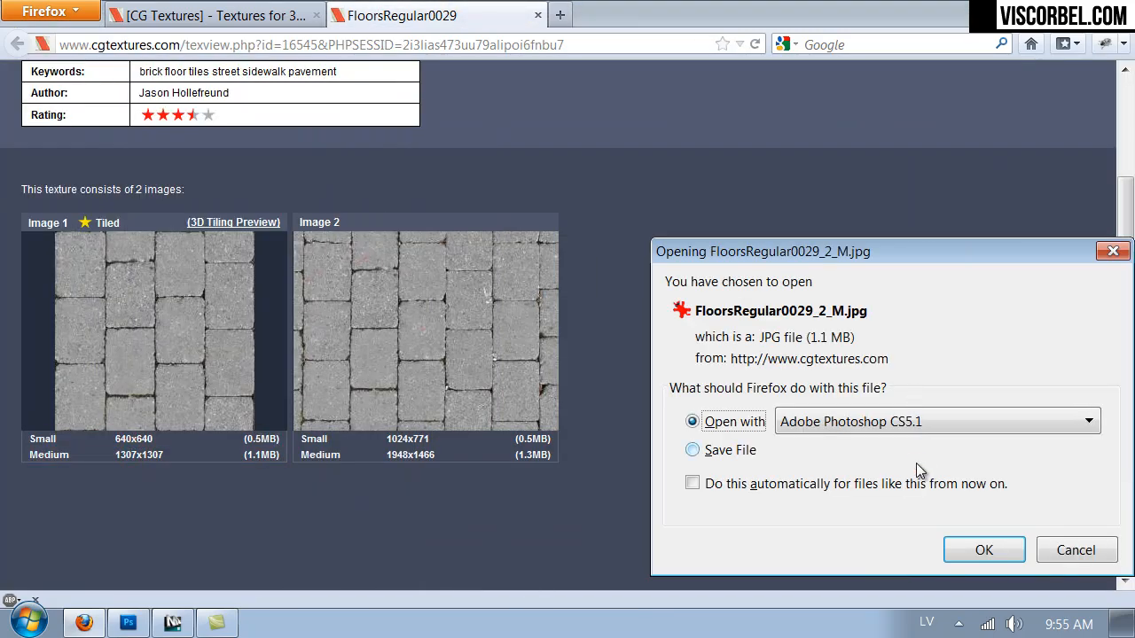
click(978, 550)
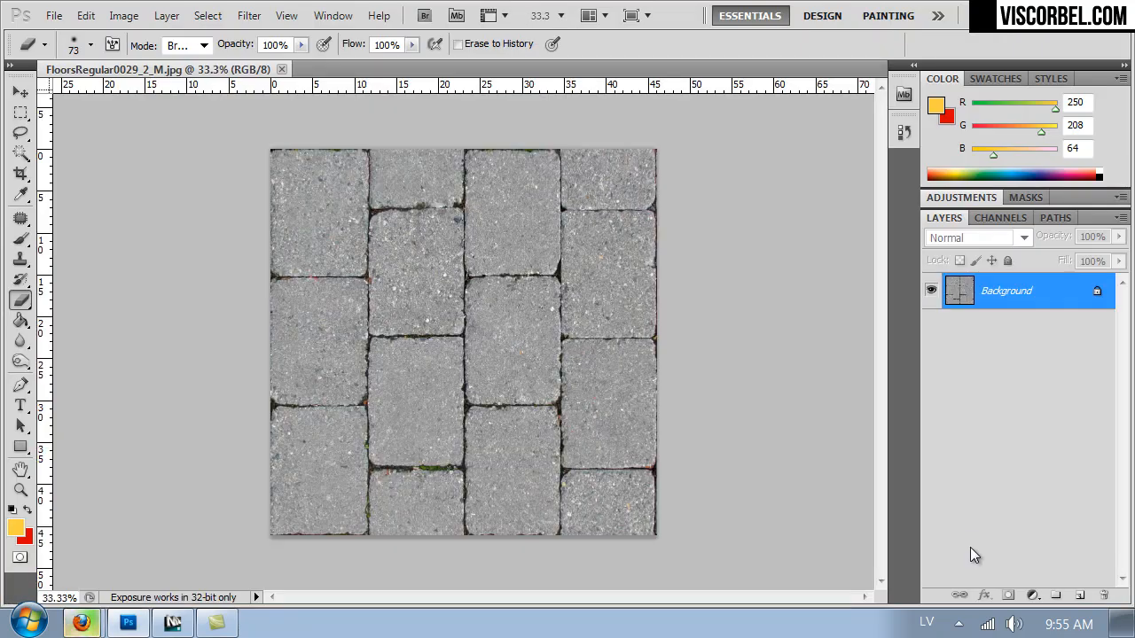
Select the whole image and enlarge the canvas to 200 percent in width and height, keeping the centre anchor.
key(ctrl+a)
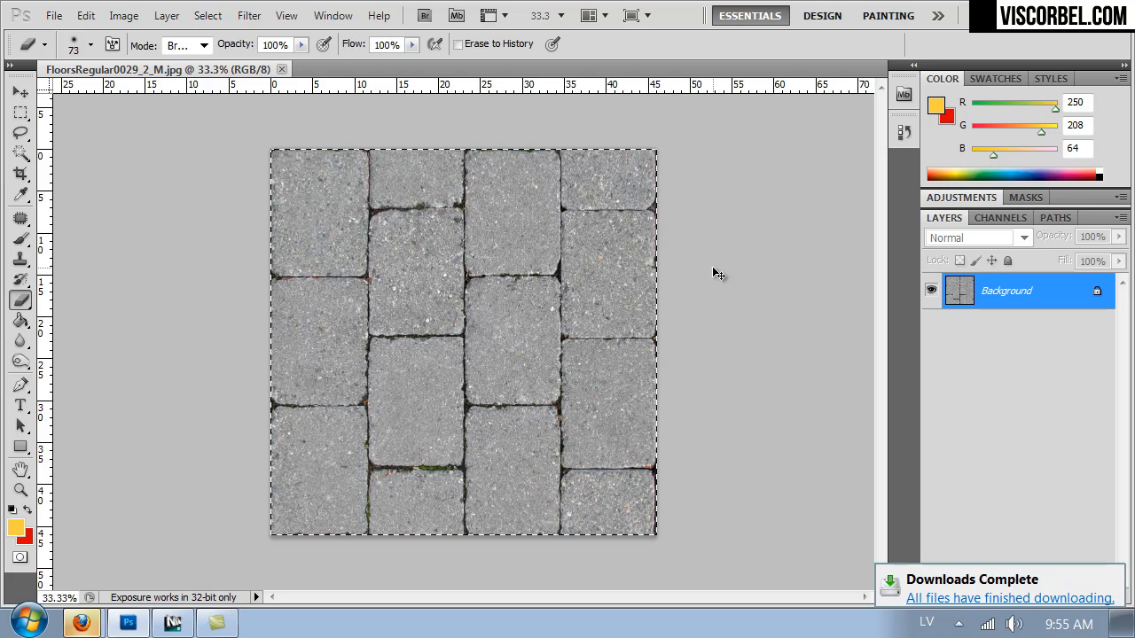
key(ctrl+alt+c)
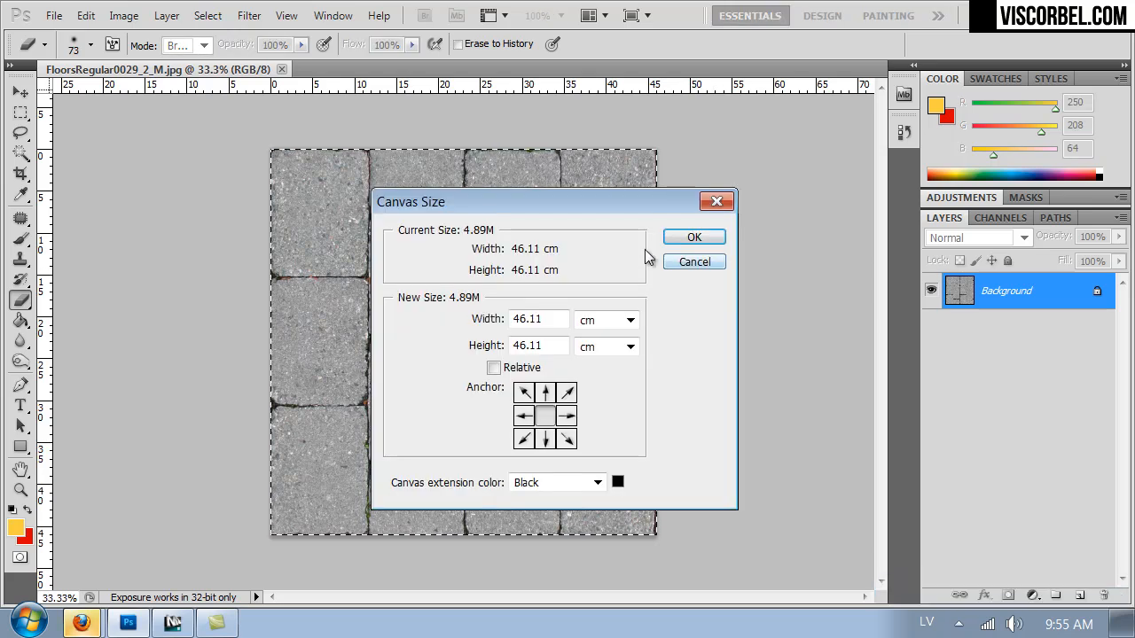
drag(619, 201, 906, 180)
click(915, 301)
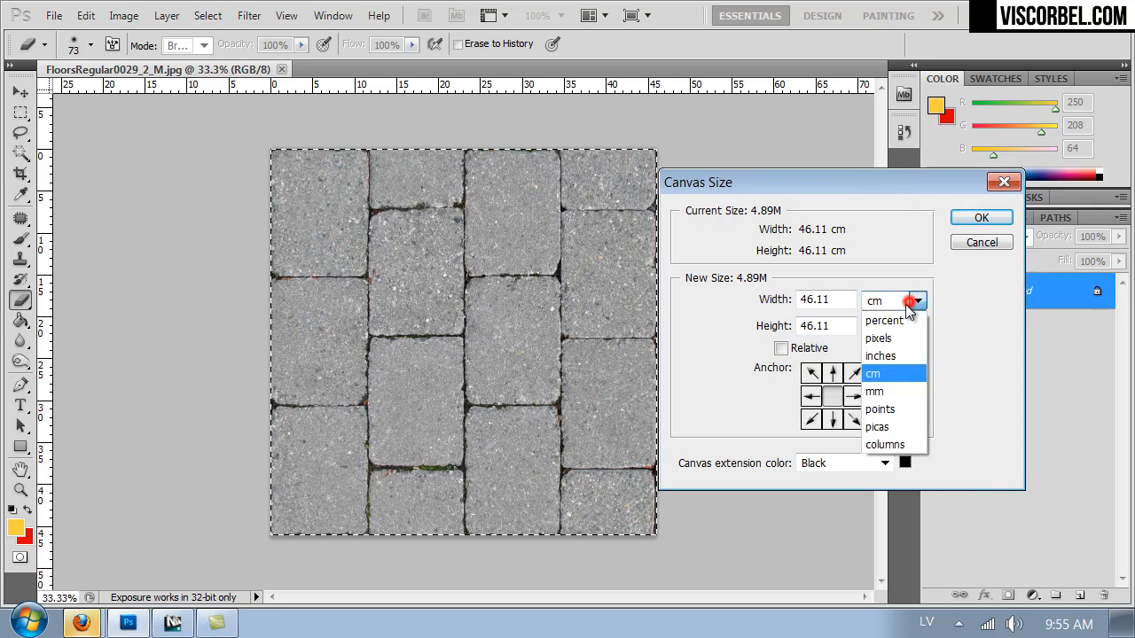
click(892, 322)
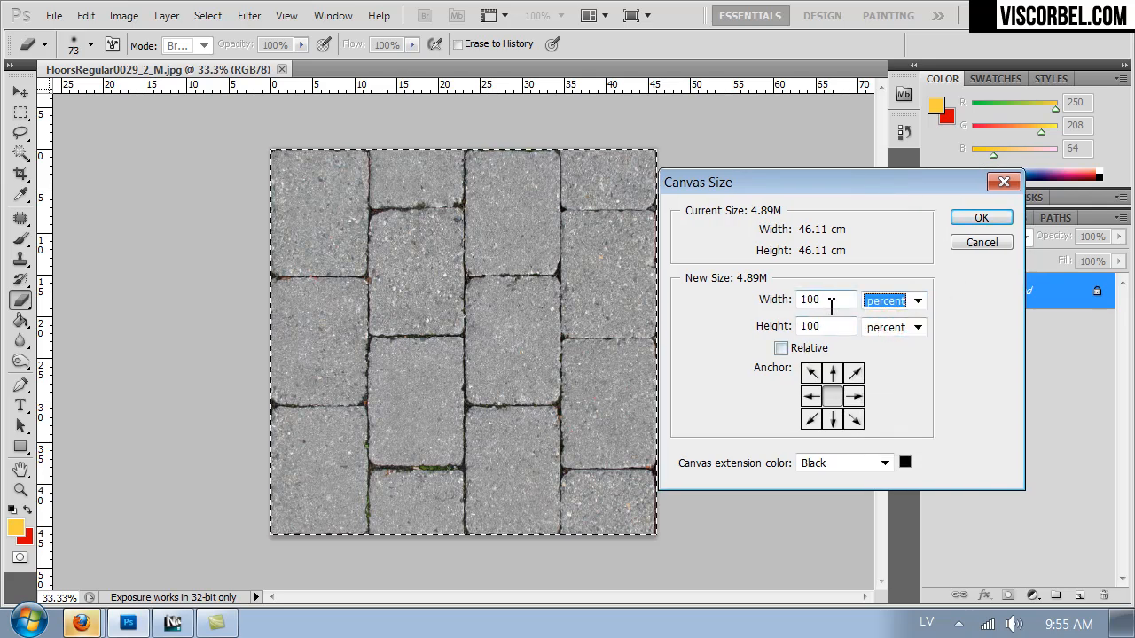
double_click(831, 302)
text(200)
key(Tab)
text(200)
key(Return)
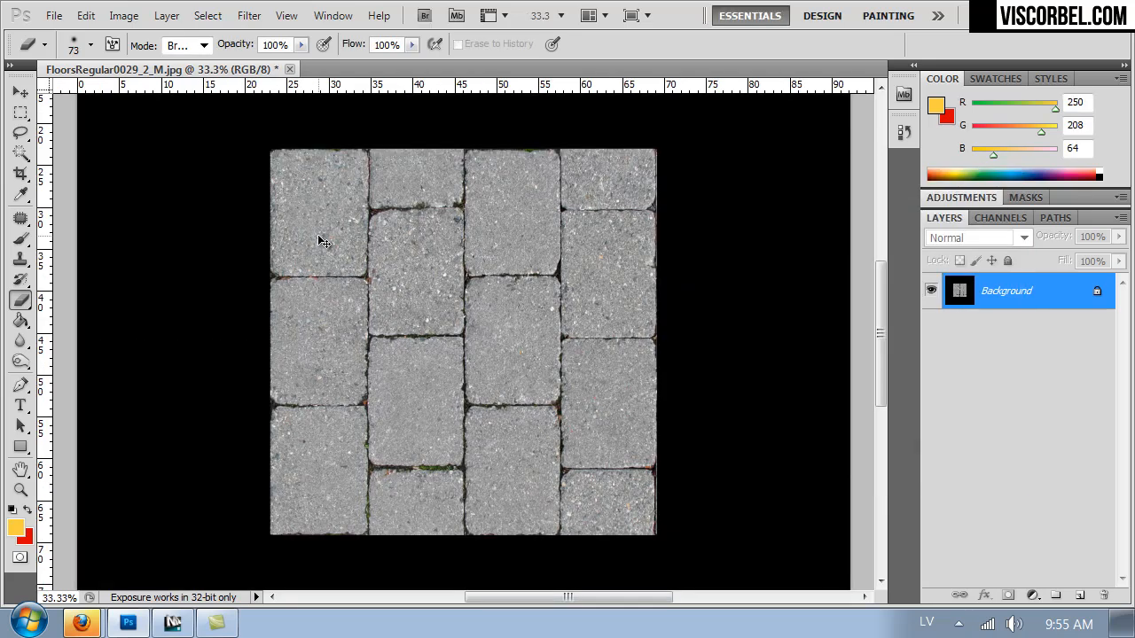
Copy the selected paving image to a new layer and move it into the canvas's upper-left quarter.
key(ctrl+minus)
key(ctrl+minus)
key(ctrl+j)
ctrl+drag(431, 324, 333, 232)
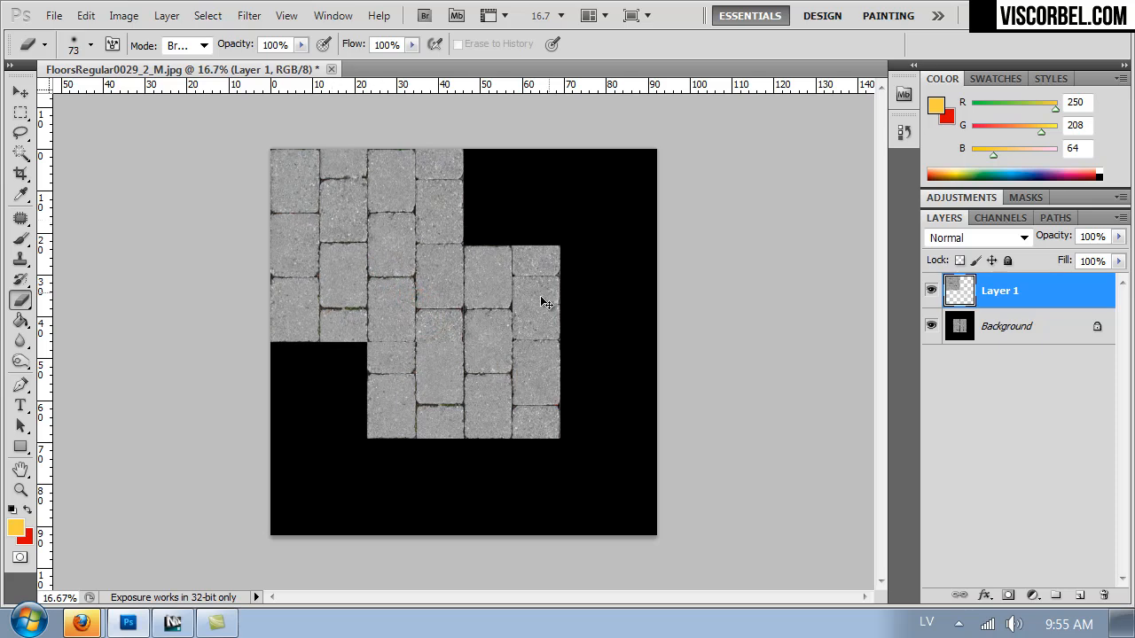
Duplicate the paving layer three more times, placing the copies in the upper-right, lower-left and lower-right quarters of the canvas.
key(ctrl+j)
ctrl+drag(451, 367, 555, 270)
key(ctrl+j)
ctrl+drag(477, 302, 385, 396)
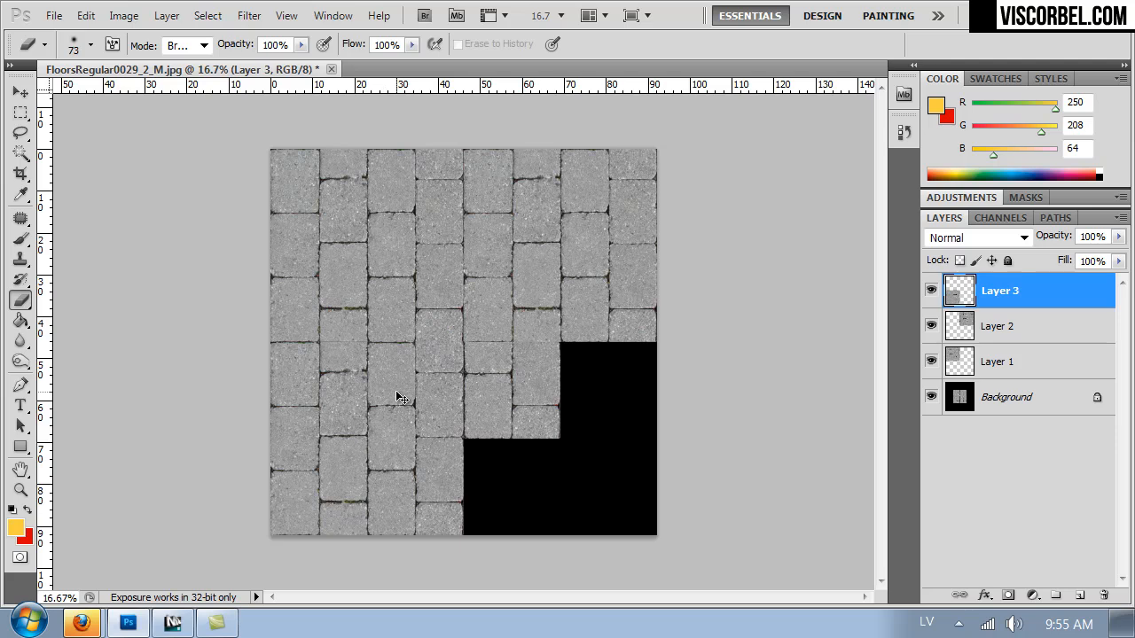
key(ctrl+j)
ctrl+drag(417, 354, 522, 466)
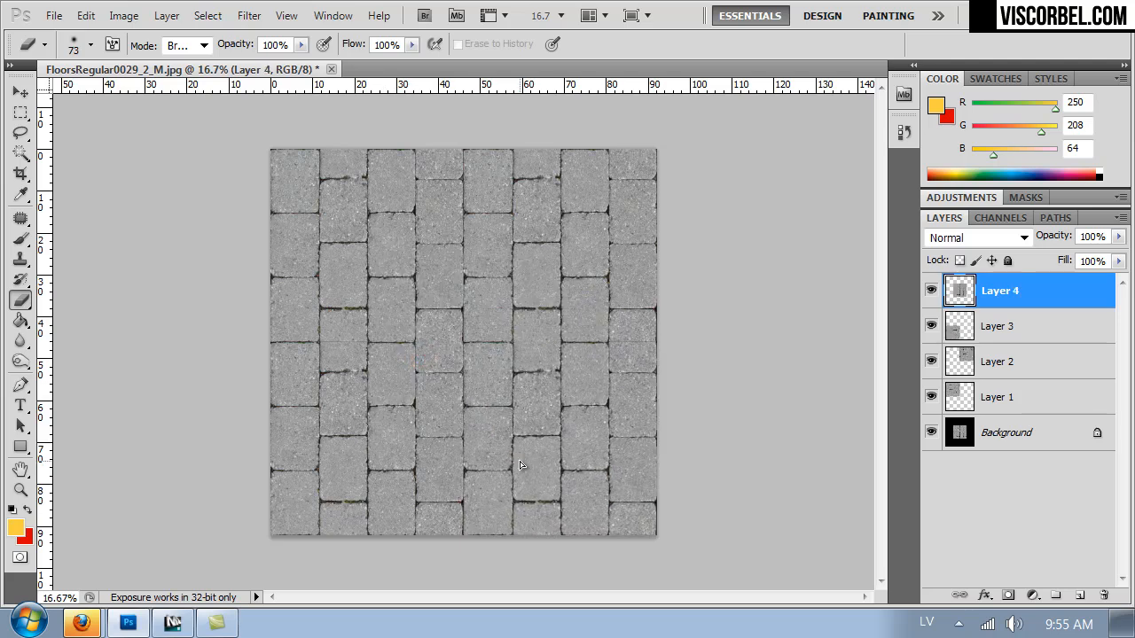
Check the seams between the paving copies and merge all four copied layers into the Background layer.
alt+scroll(684, 279, up, 5)
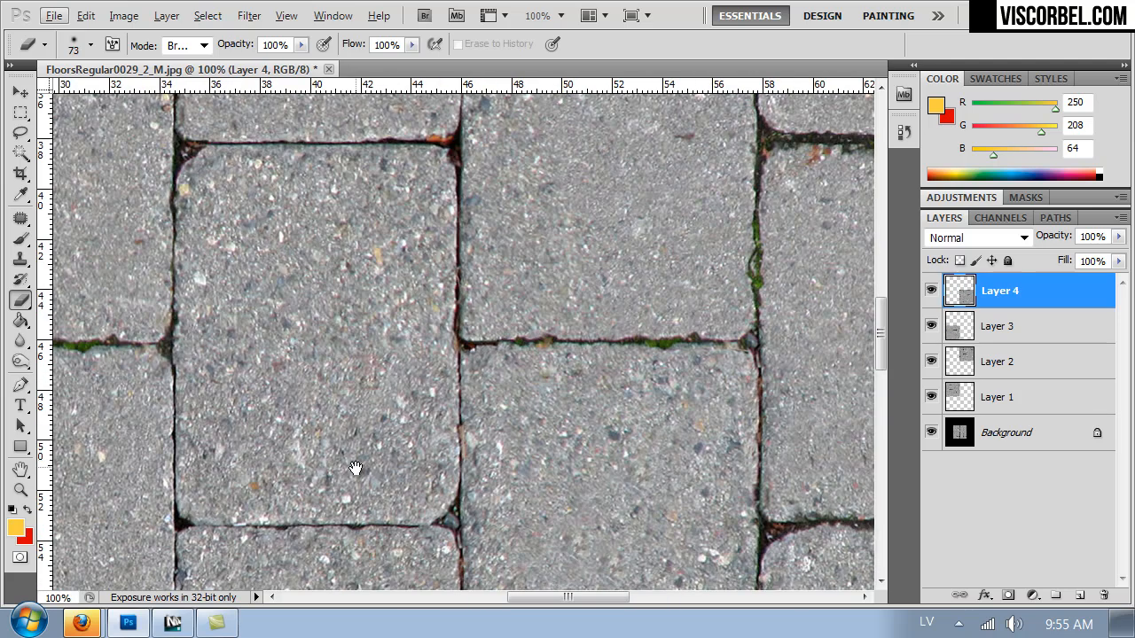
drag(363, 384, 640, 346)
drag(381, 269, 581, 470)
alt+scroll(581, 470, down, 3)
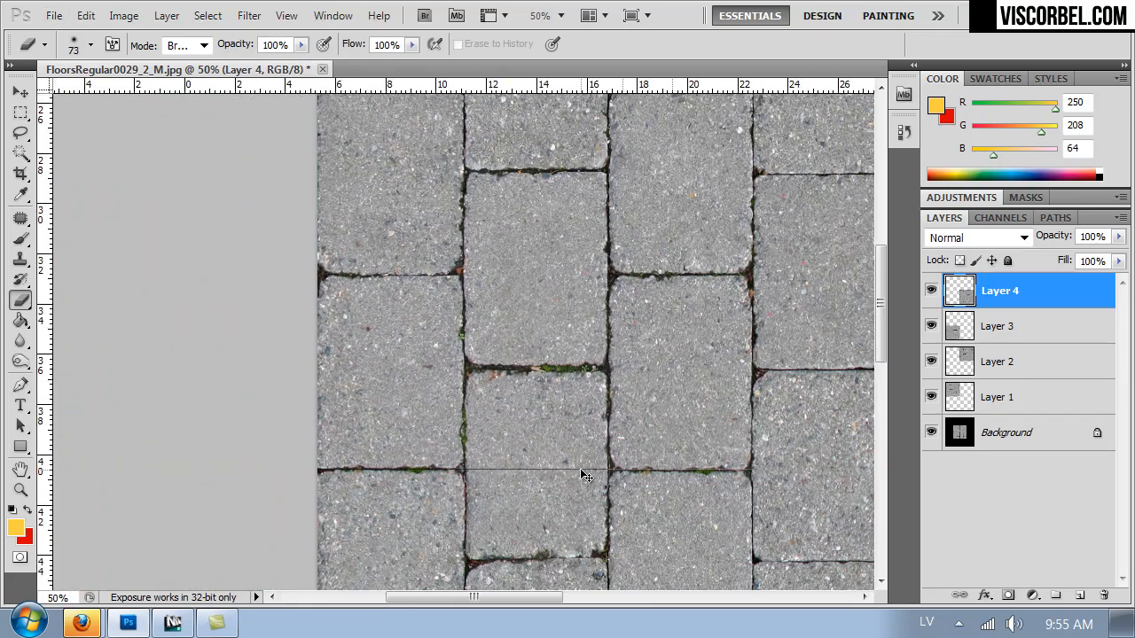
alt+scroll(583, 475, up, 3)
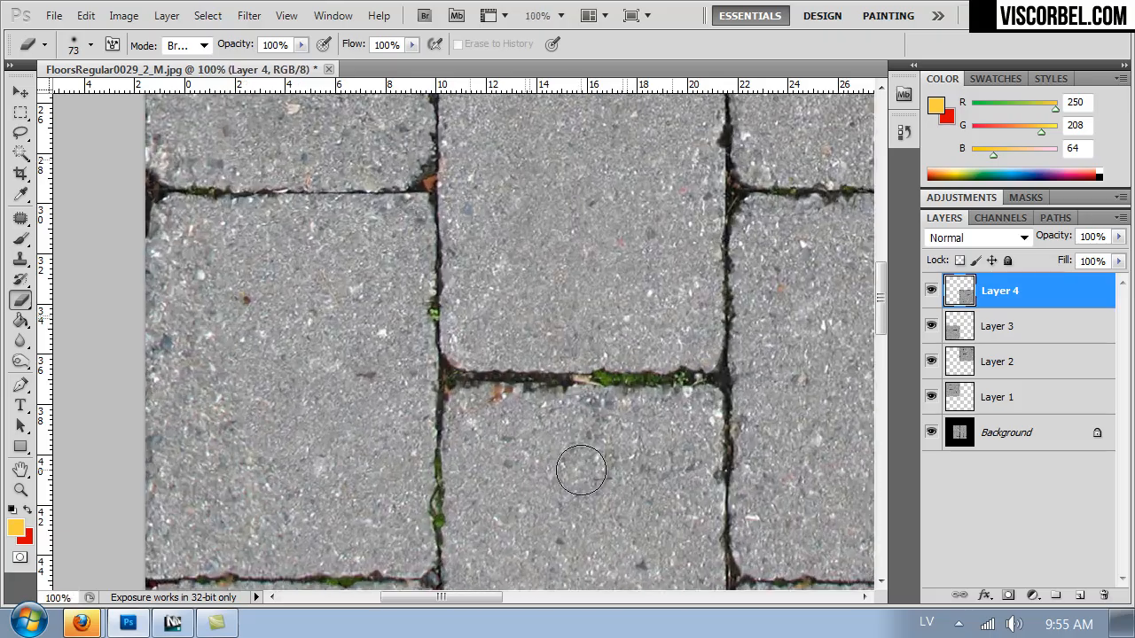
drag(562, 436, 393, 178)
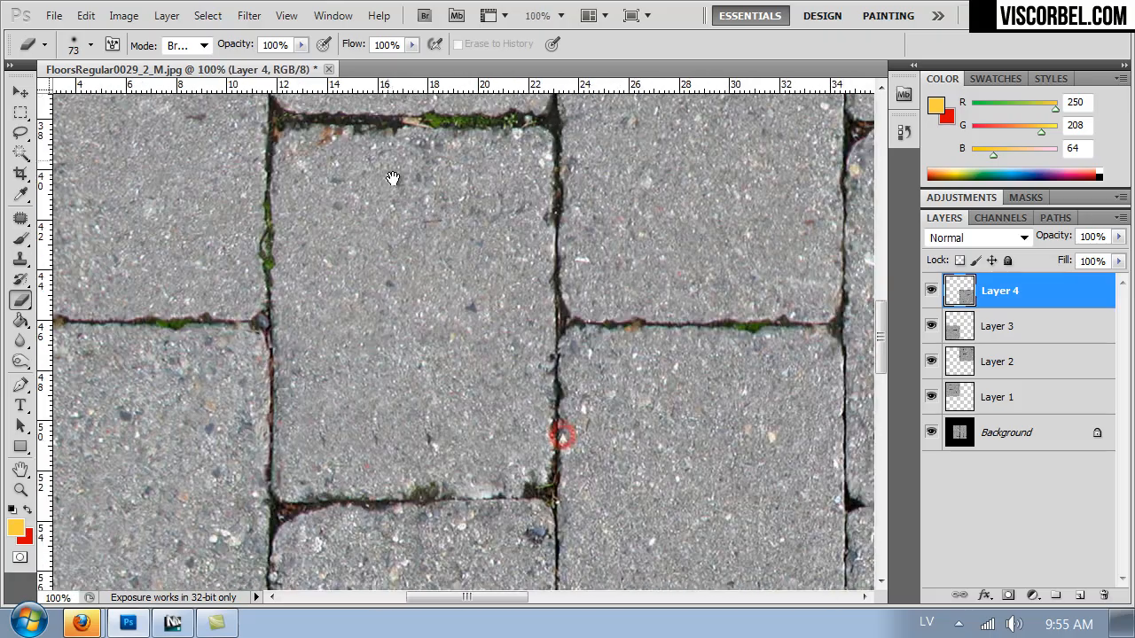
shift+click(997, 435)
key(ctrl+e)
Examine the merged paving texture for seams and visible repetition, both close up and as a whole.
key(ctrl+minus)
key(ctrl+minus)
key(ctrl+minus)
key(ctrl+minus)
key(ctrl+minus)
key(ctrl+minus)
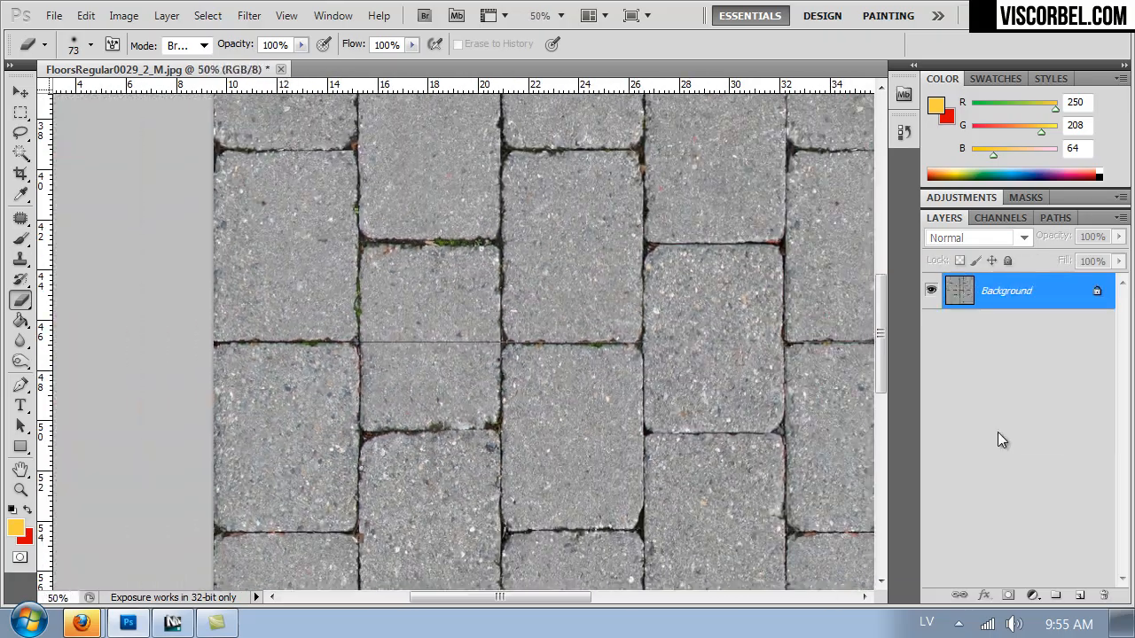
key(ctrl+plus)
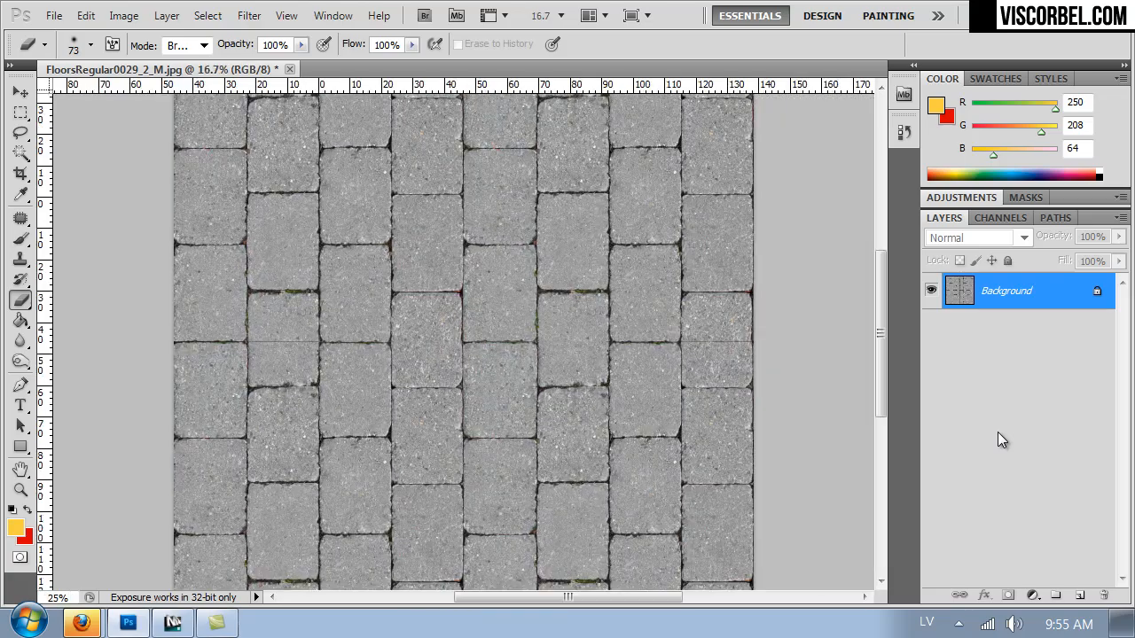
key(ctrl+minus)
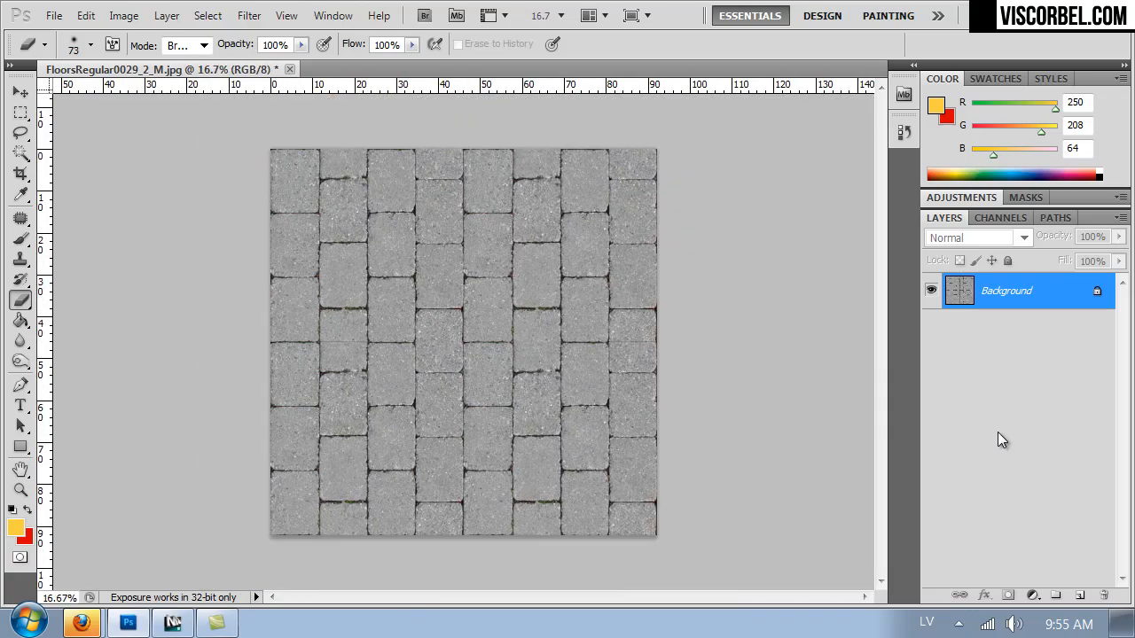
key(ctrl+1)
drag(335, 278, 808, 284)
drag(615, 289, 545, 286)
click(545, 285)
key(ctrl+minus)
key(ctrl+minus)
key(ctrl+minus)
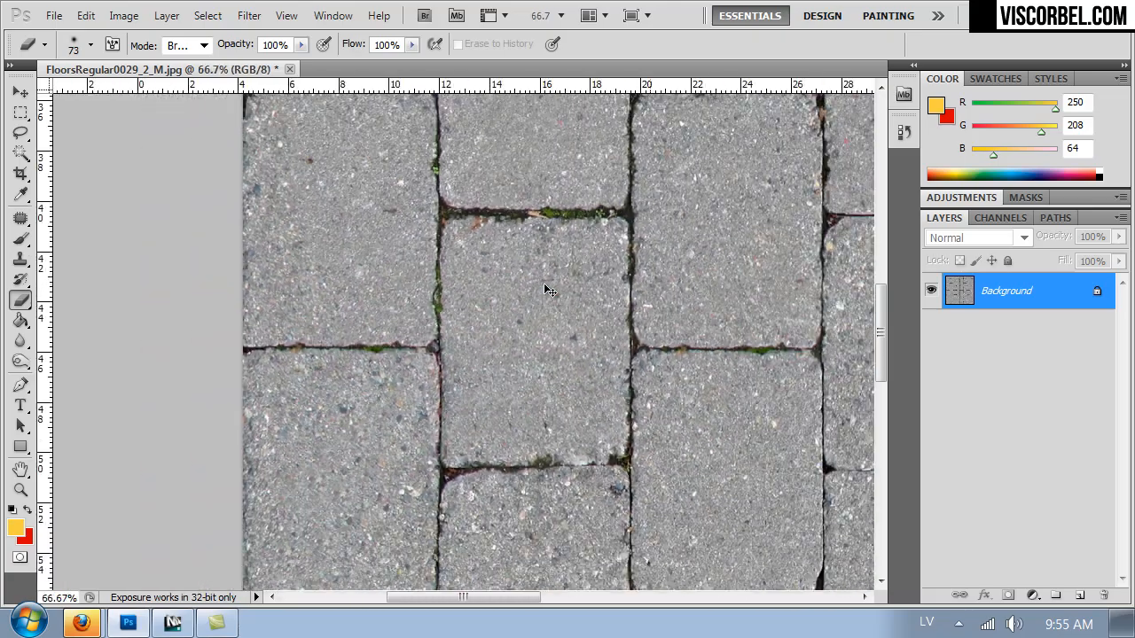
key(ctrl+minus)
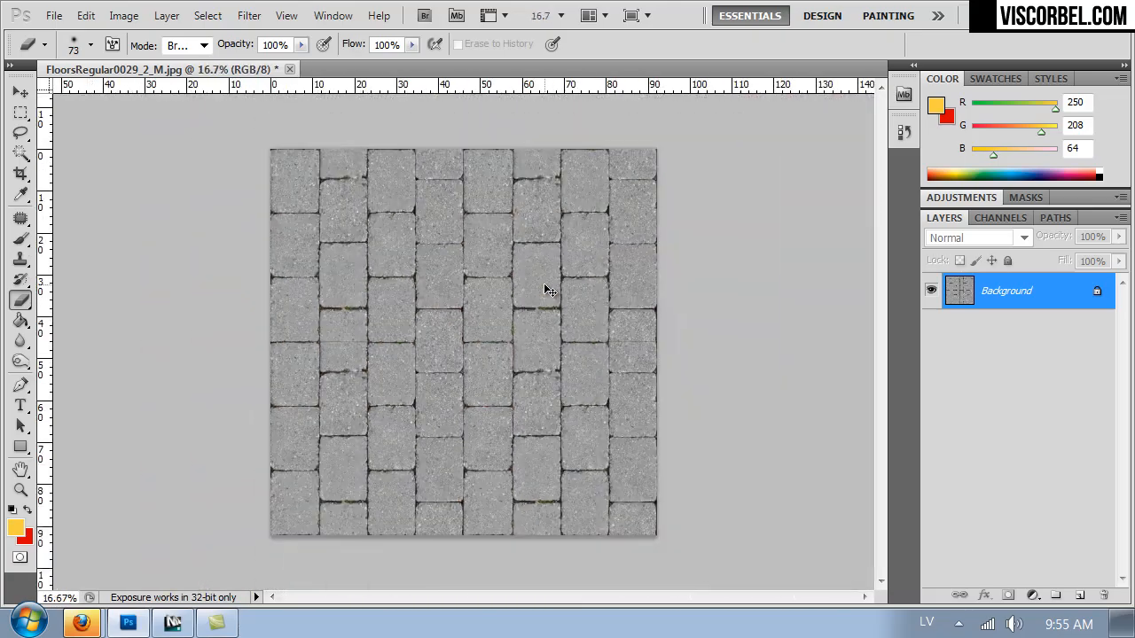
key(ctrl+plus)
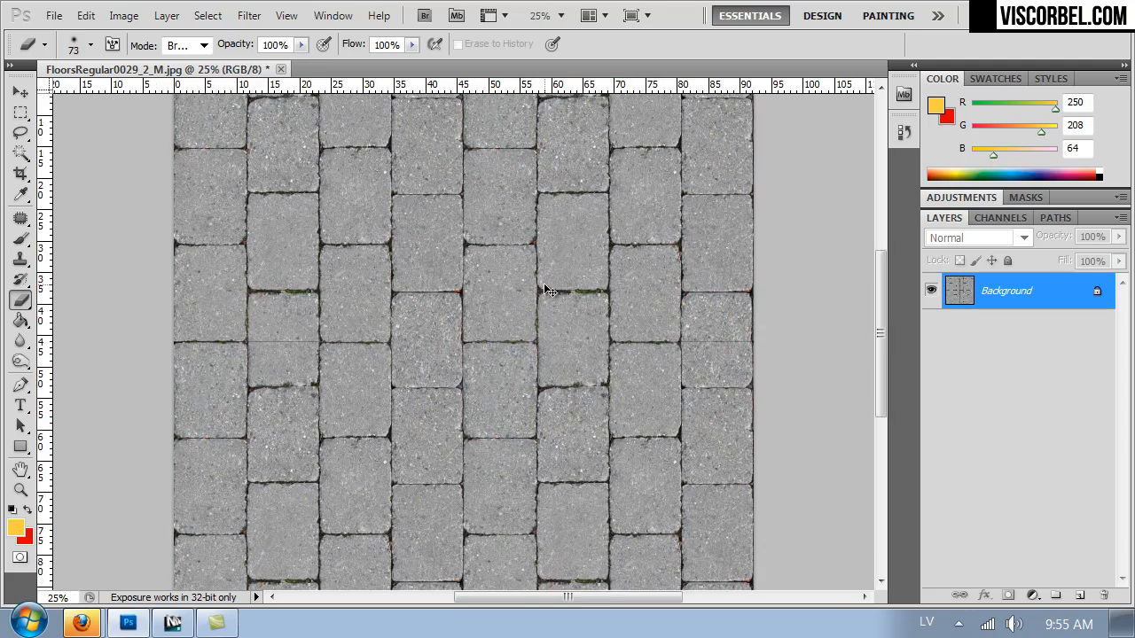
Compare the pavers at several zoom levels, looking for repeated details and leftover seams between the tiled copies.
key(ctrl+plus)
key(ctrl+plus)
key(ctrl+plus)
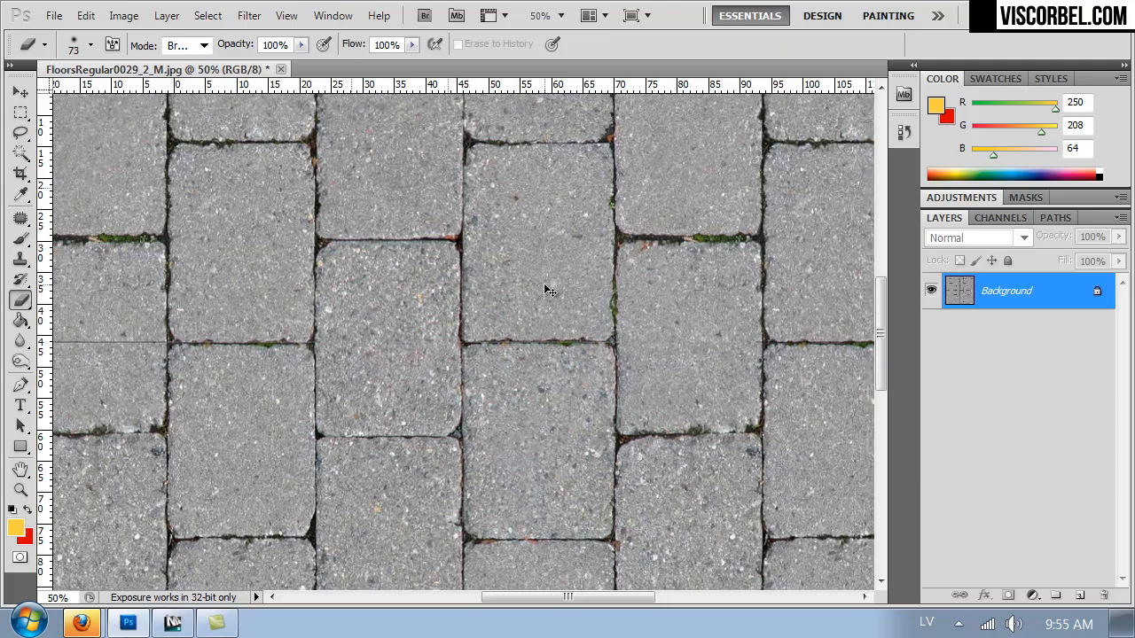
key(ctrl+plus)
key(ctrl+minus)
key(ctrl+minus)
key(ctrl+minus)
key(ctrl+minus)
key(ctrl+minus)
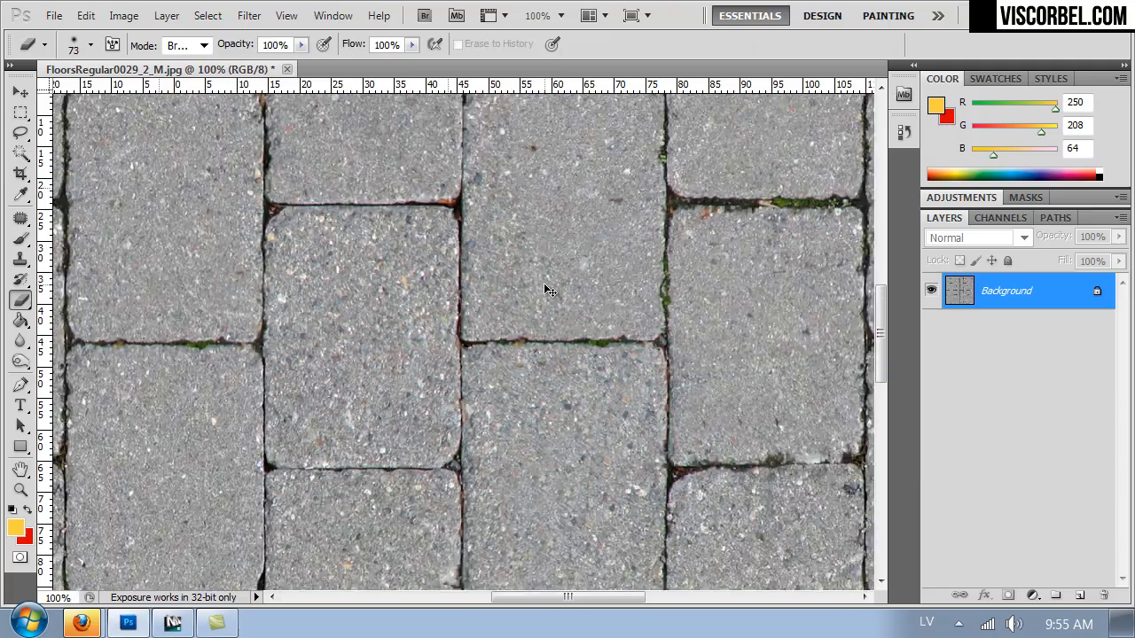
key(ctrl+plus)
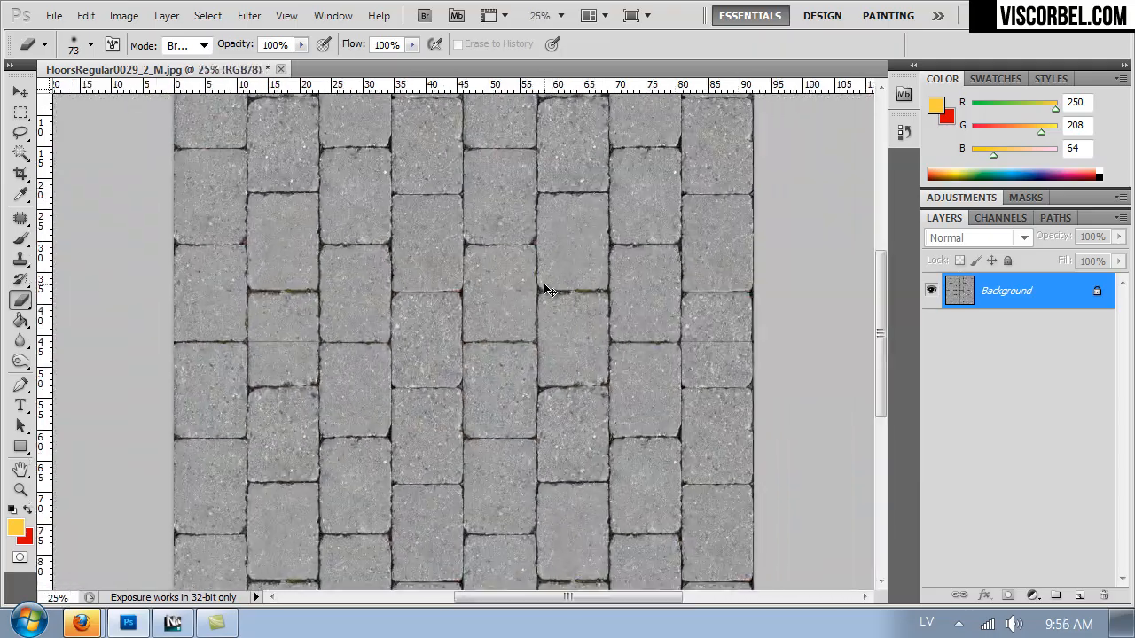
Select one complete paver with its surrounding joints in the lower half of the texture and copy it to a new layer.
drag(471, 285, 486, 179)
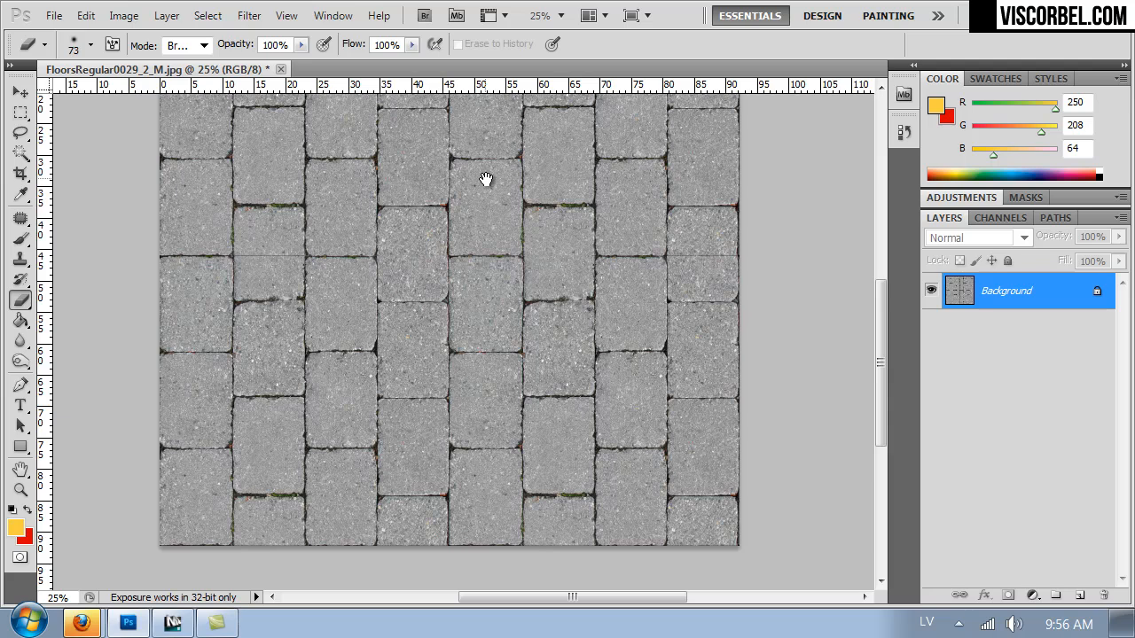
alt+scroll(485, 178, up, 3)
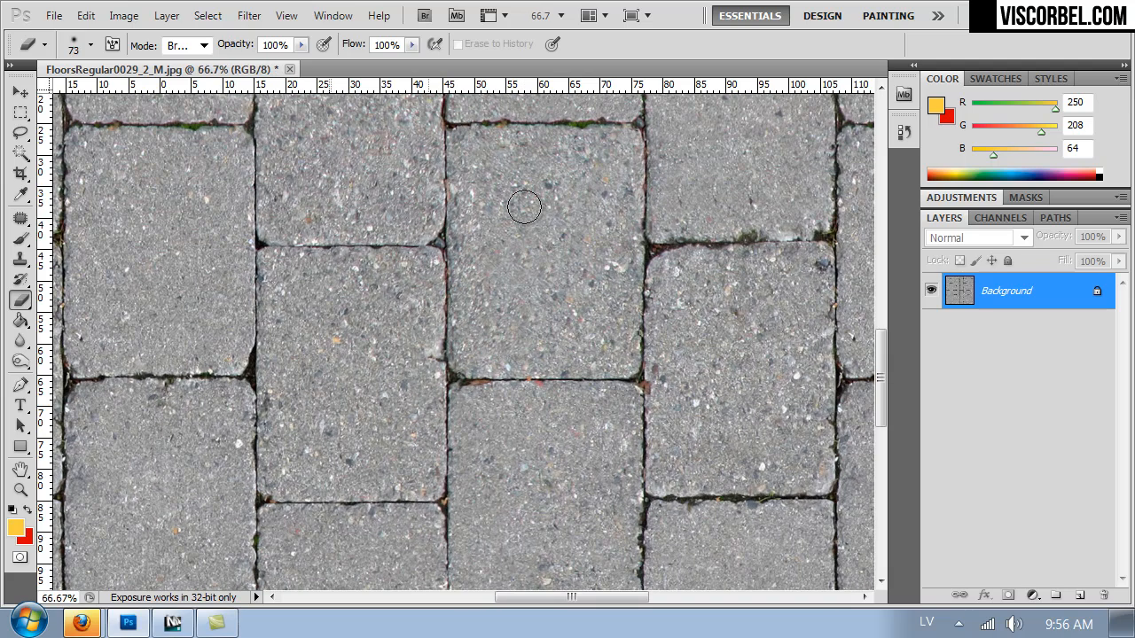
drag(462, 358, 532, 314)
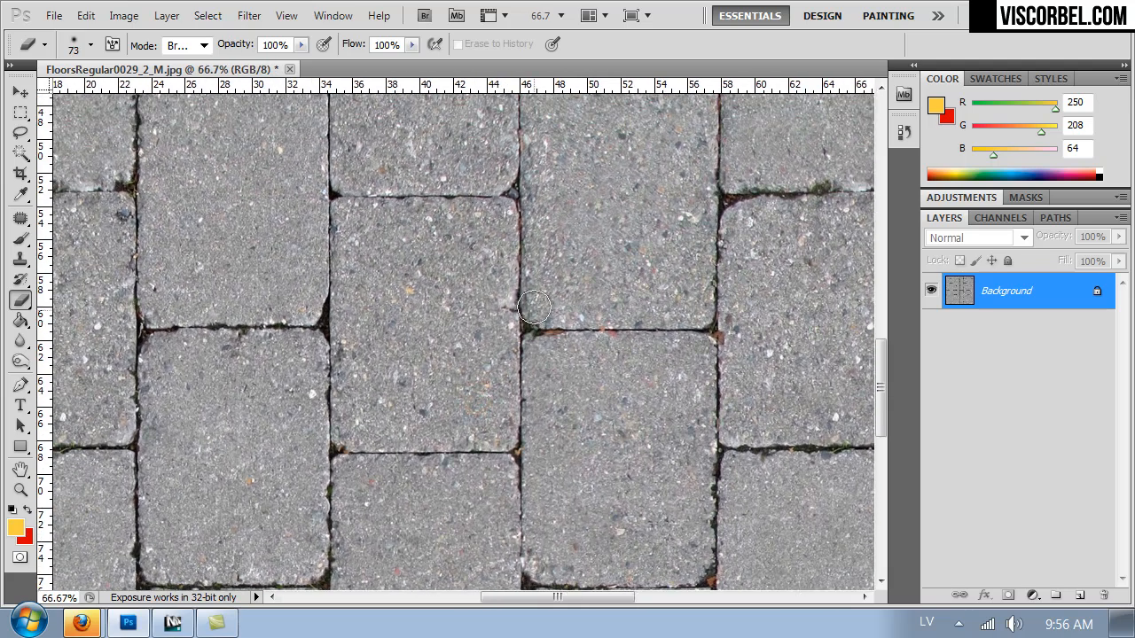
key(m)
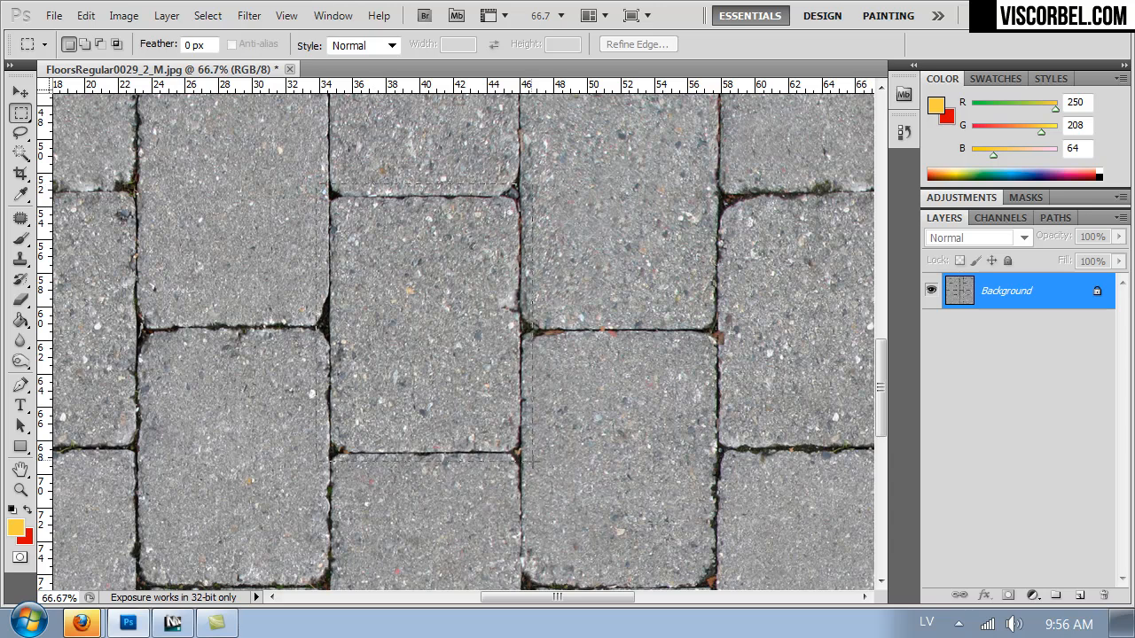
key(ctrl+j)
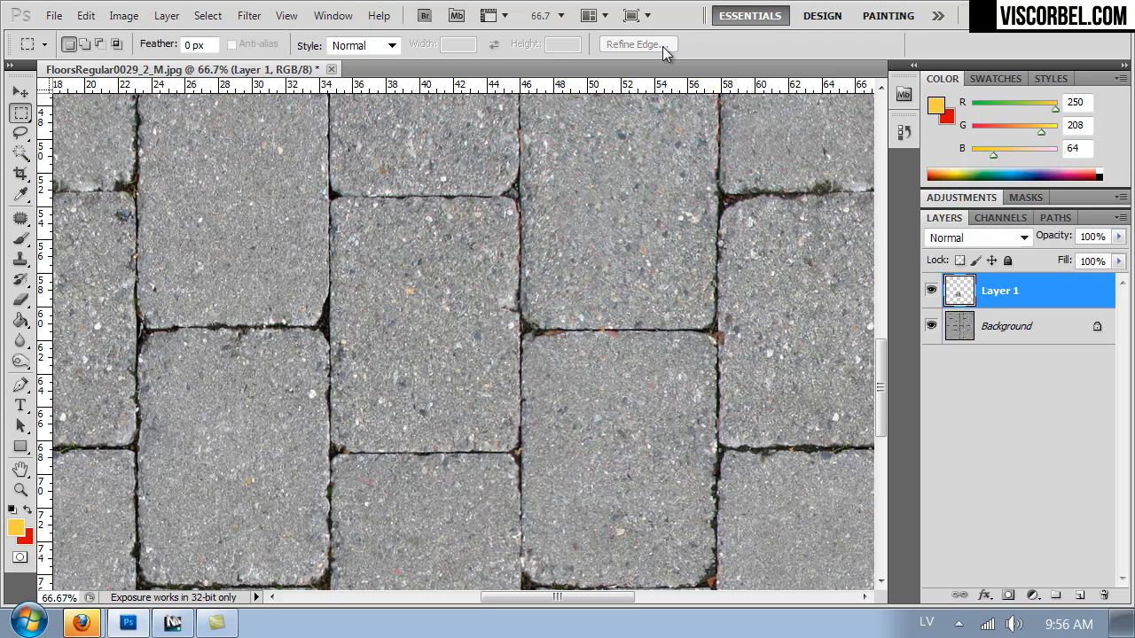
Move the copied paver over a different stone in the sixth column of the upper-right quarter, aligning it with the surrounding joints.
key(ctrl+minus)
key(ctrl+minus)
key(ctrl+minus)
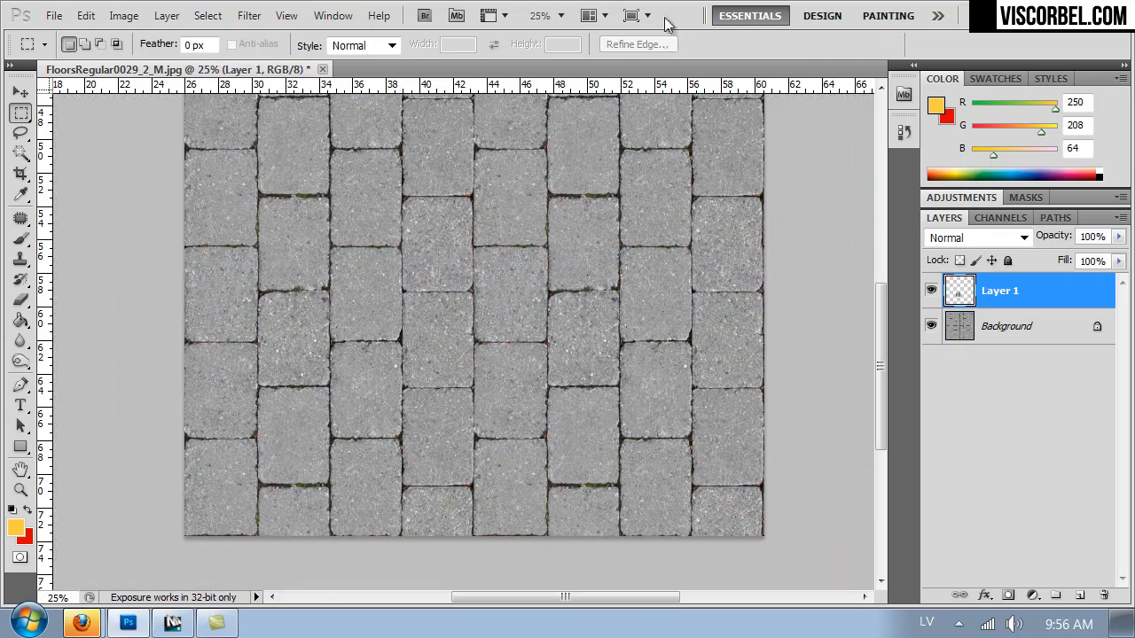
ctrl+drag(432, 347, 579, 153)
key(ctrl+plus)
key(ctrl+plus)
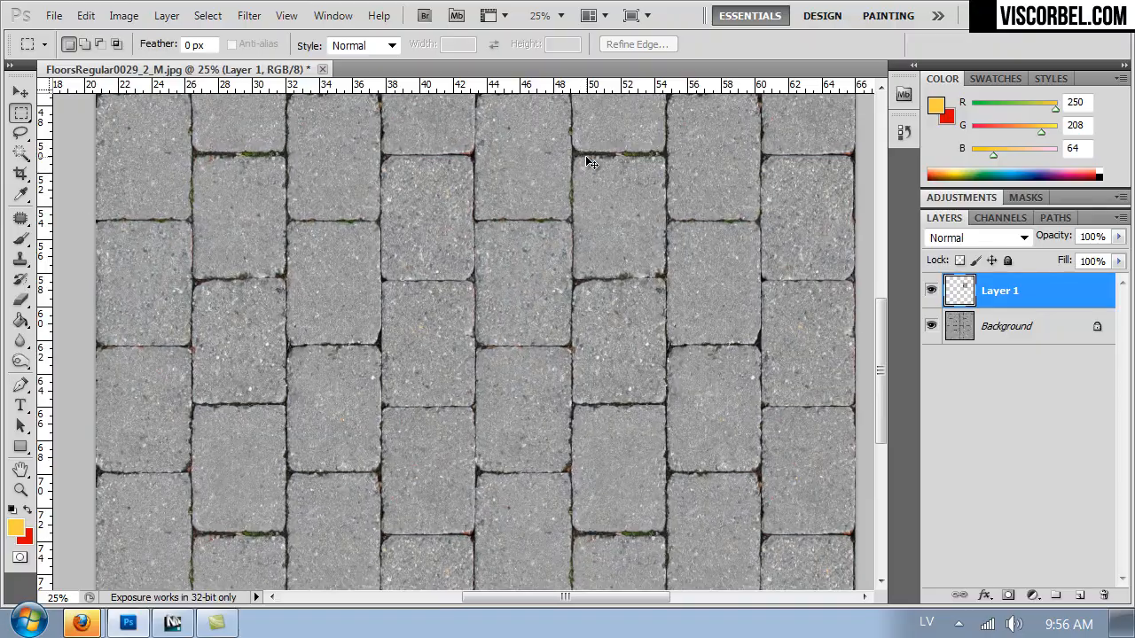
drag(562, 204, 453, 152)
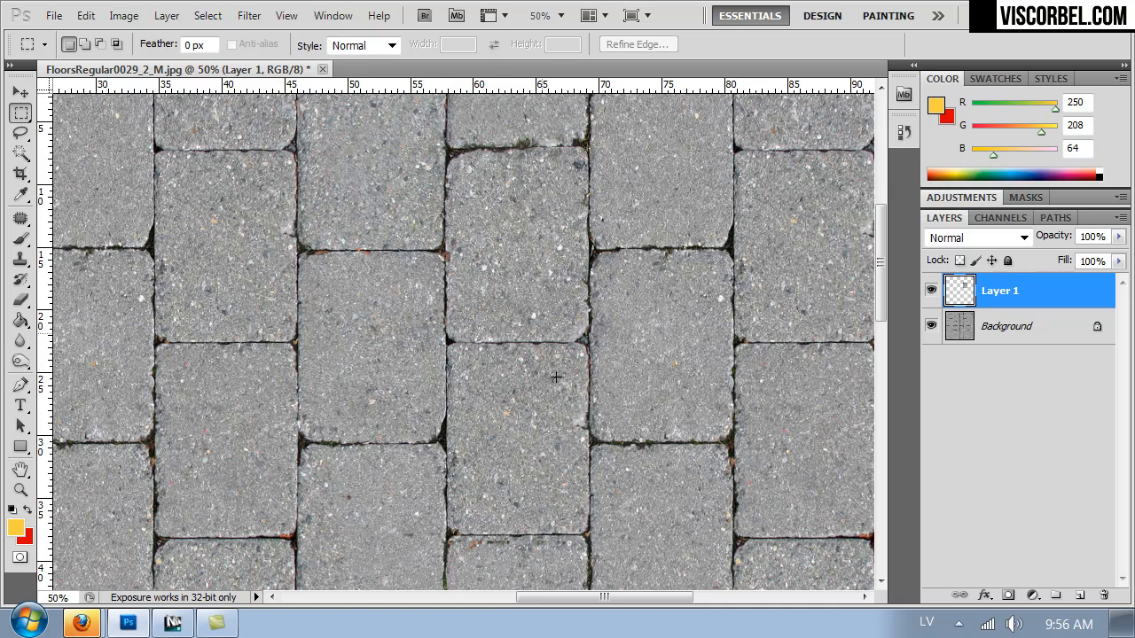
Set the Eraser to 73 px with 100% hardness and erase the copied paver's excess edges along its lower joint.
key(b)
click(421, 324)
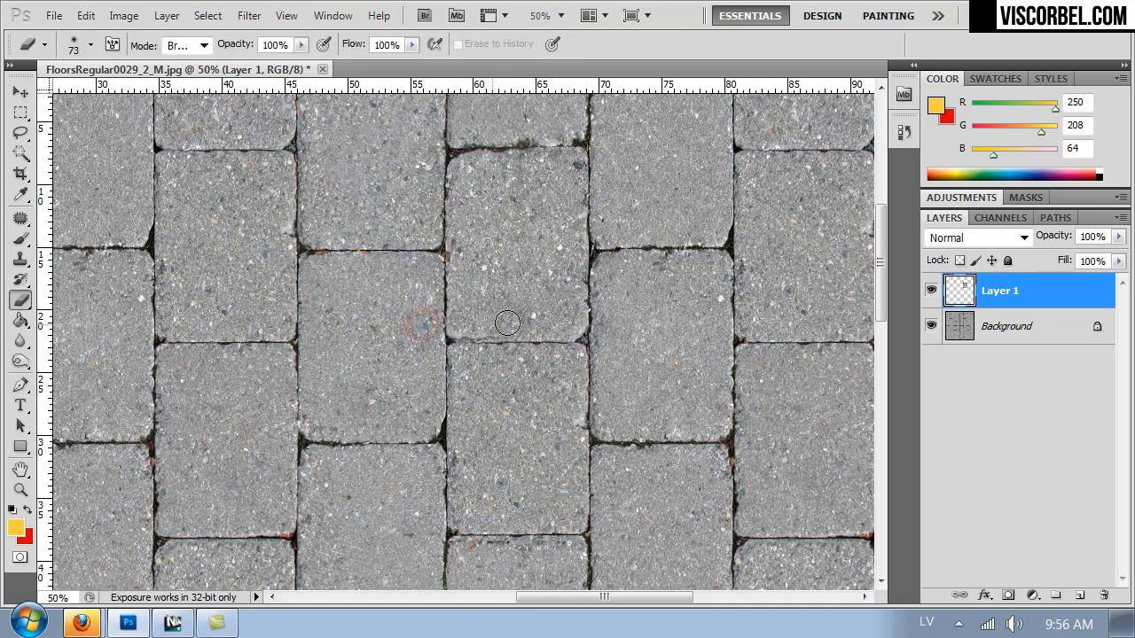
right_click(609, 306)
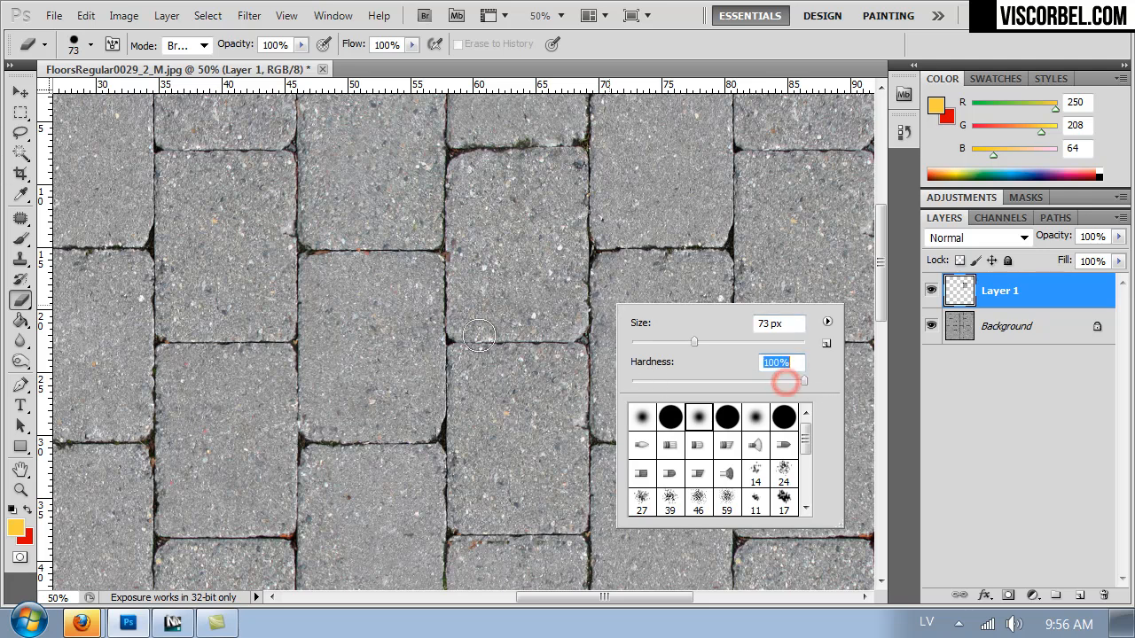
click(593, 308)
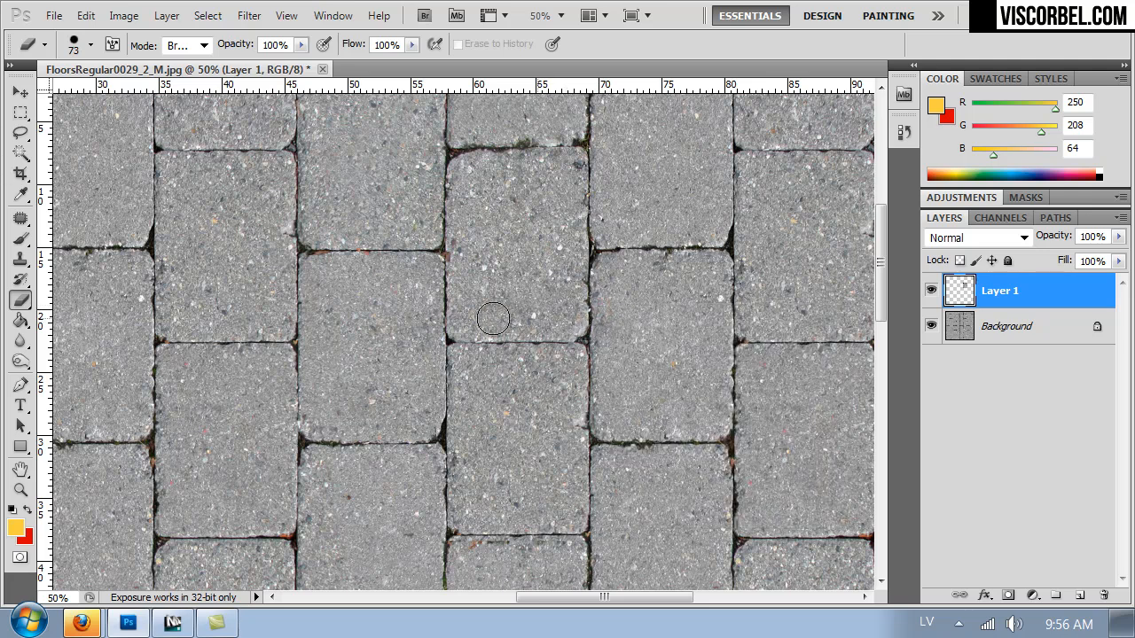
click(435, 541)
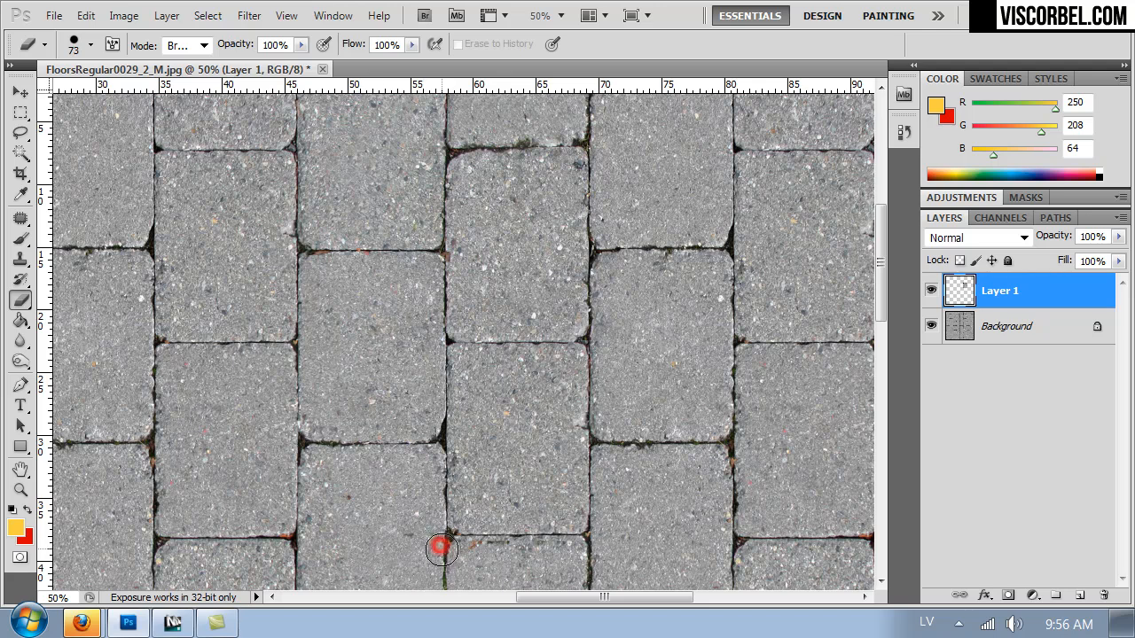
mouse_move(442, 555)
mouse_down()
mouse_move(556, 554)
mouse_move(577, 538)
mouse_move(448, 537)
mouse_up()
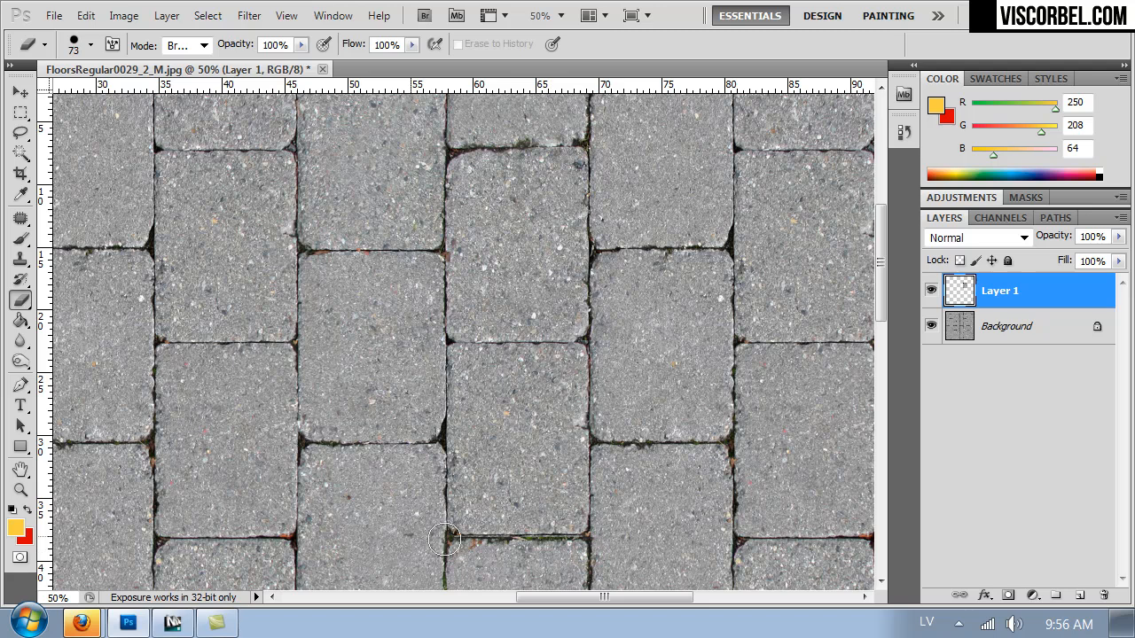
drag(592, 538, 448, 537)
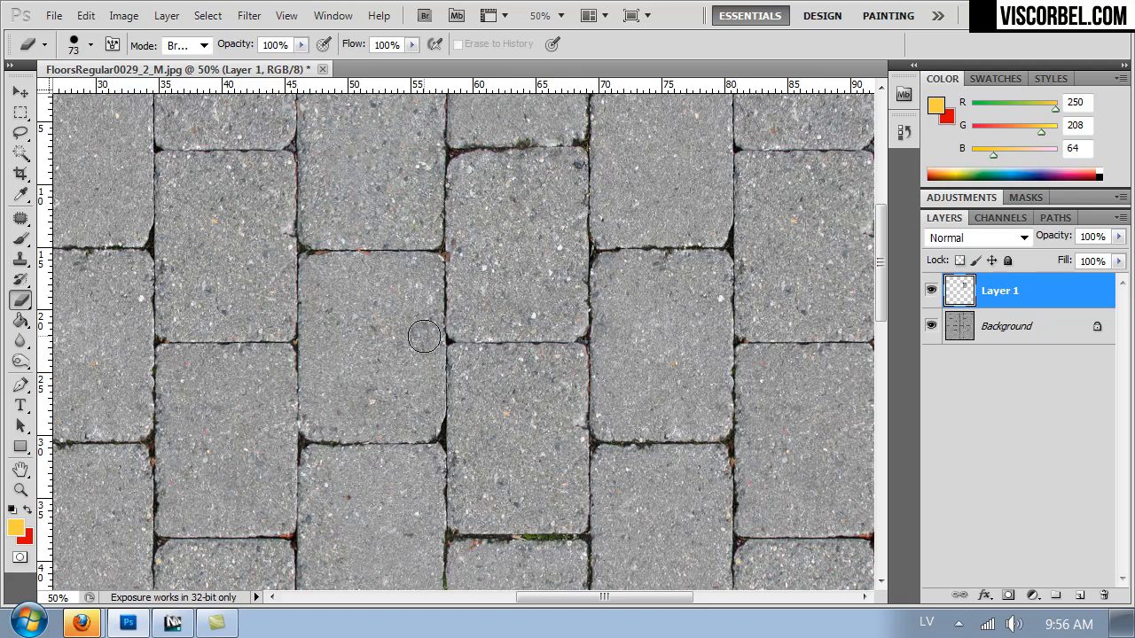
Examine the whole texture to judge how the replaced paver blends in and which mossy joints still repeat.
mouse_move(430, 341)
mouse_down()
mouse_move(427, 606)
mouse_move(424, 418)
mouse_up()
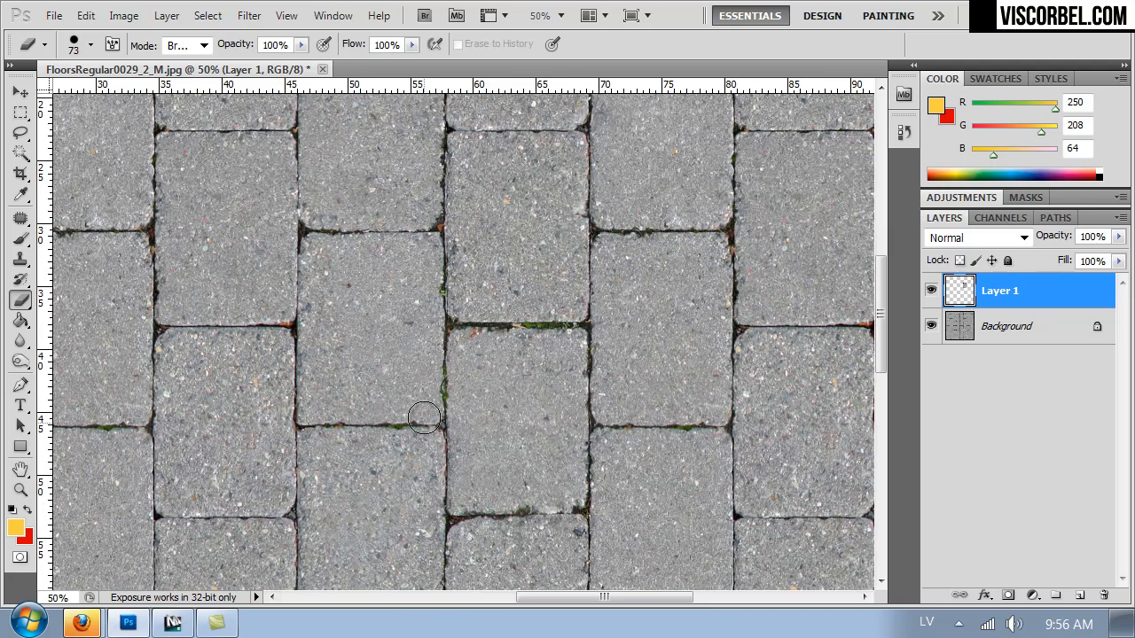
key(ctrl+minus)
key(ctrl+minus)
key(ctrl+minus)
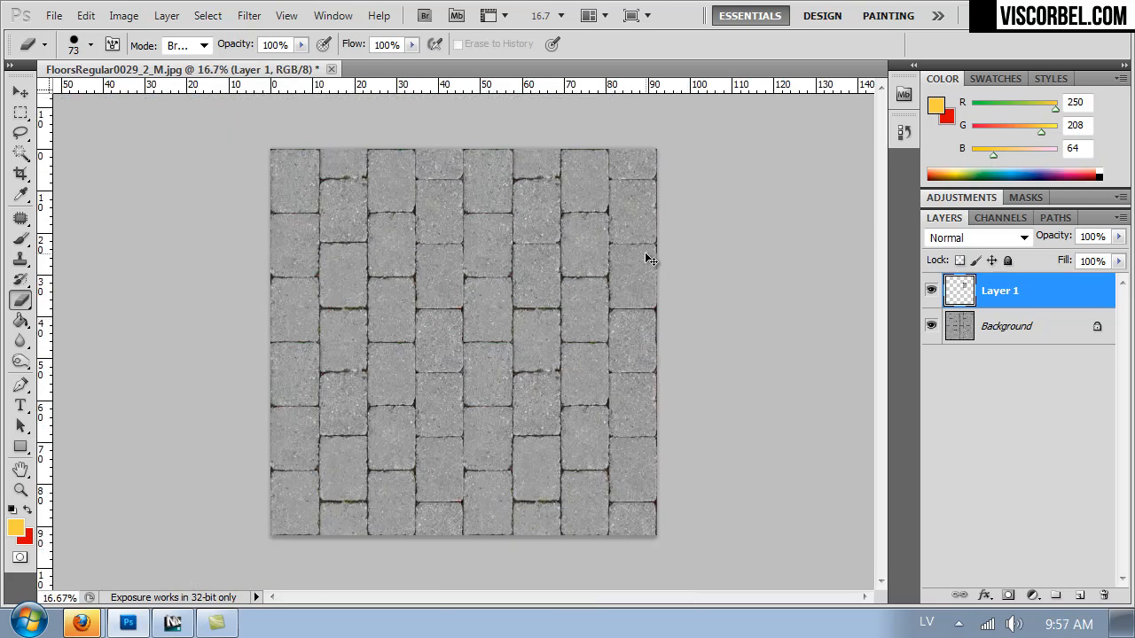
key(ctrl+plus)
key(ctrl+plus)
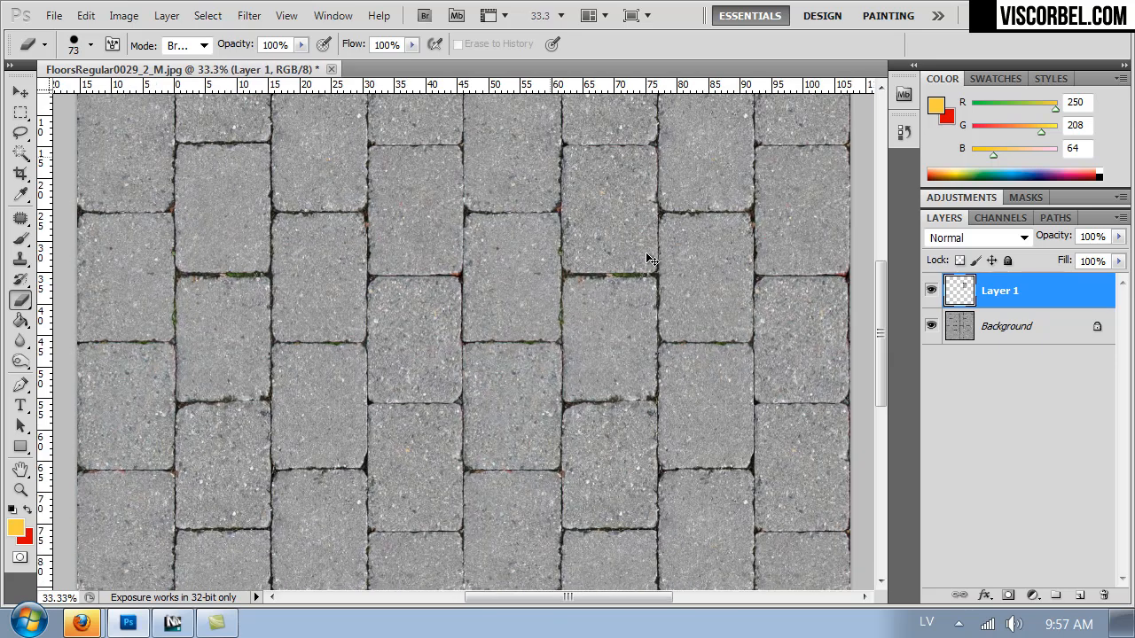
key(ctrl+minus)
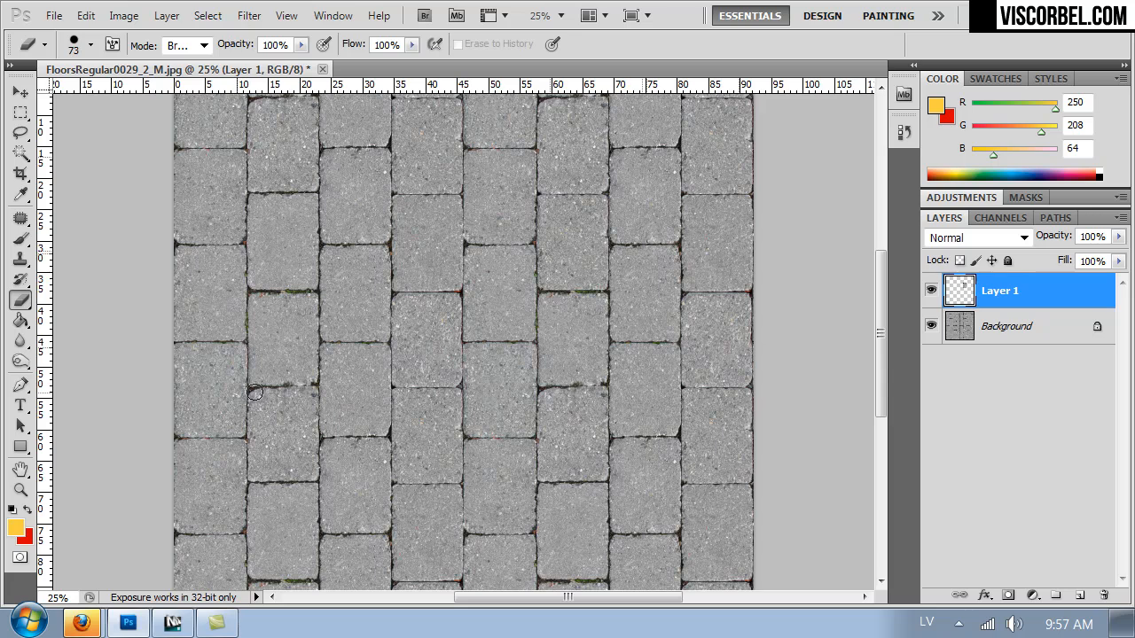
key(ctrl+minus)
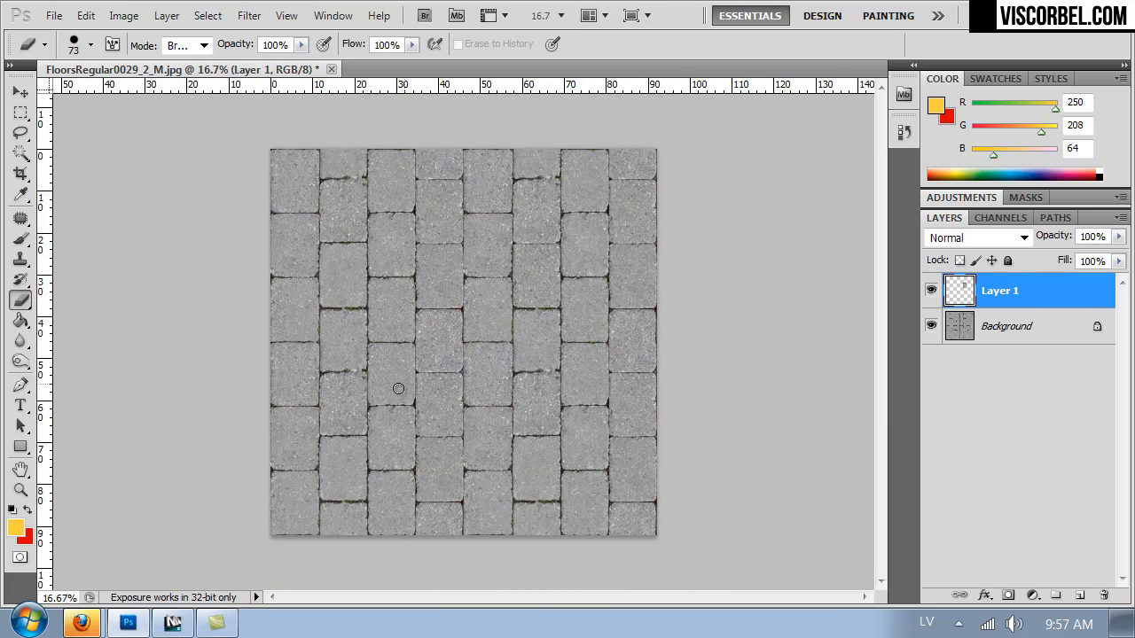
Set up the Clone Stamp with a 71 px brush at 100% hardness for the mossy joints in the second column.
key(ctrl+plus)
key(ctrl+plus)
key(ctrl+plus)
key(ctrl+plus)
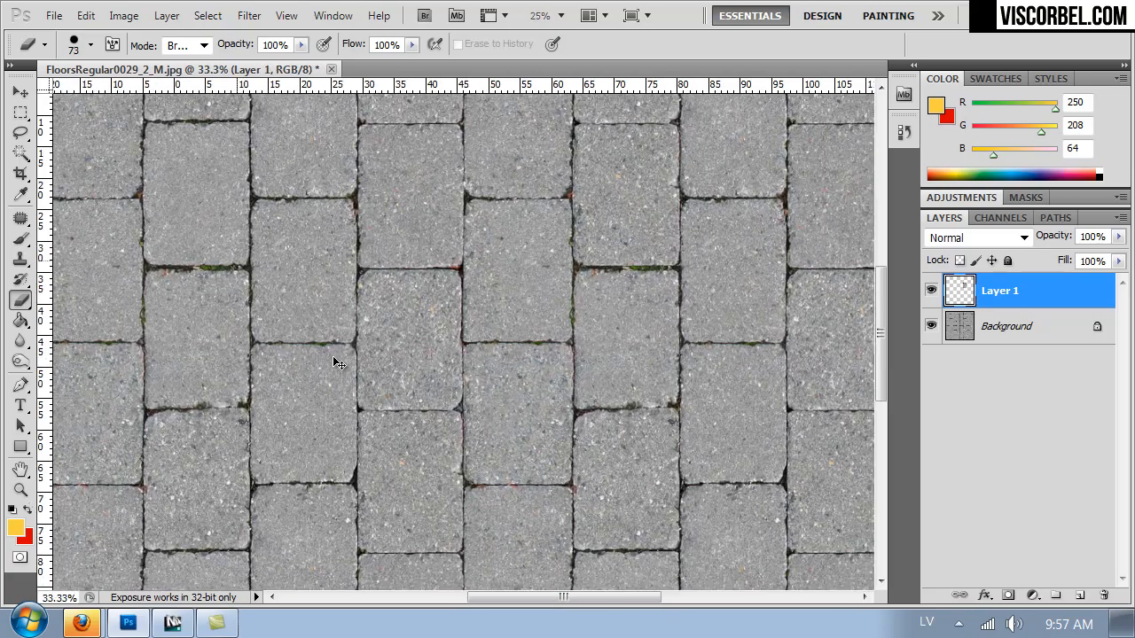
drag(318, 354, 689, 299)
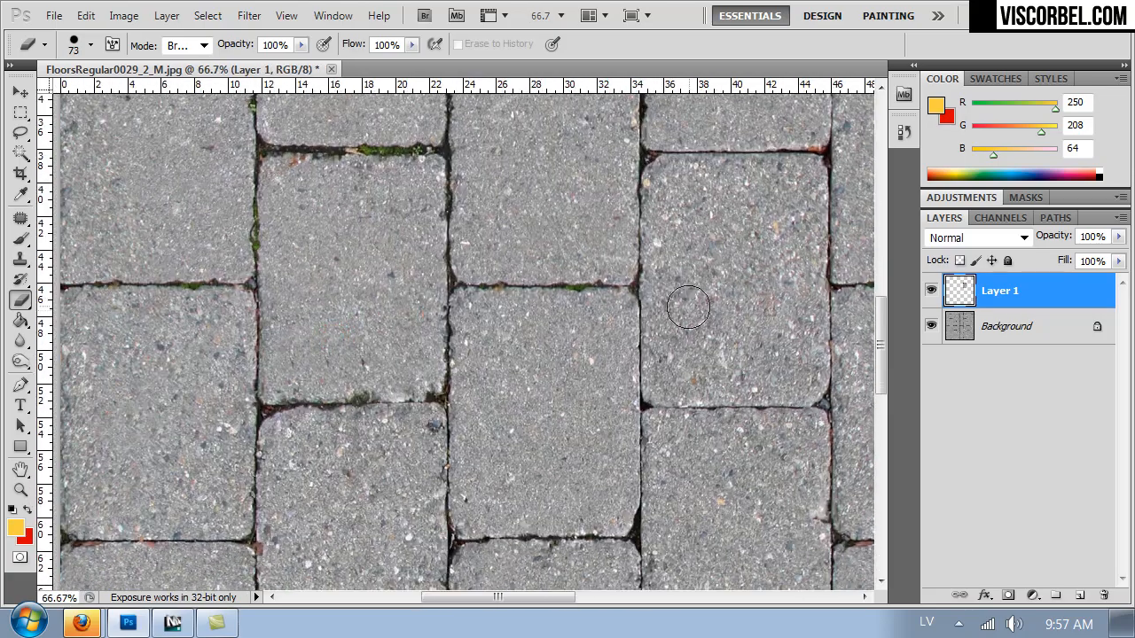
key(s)
right_click(798, 398)
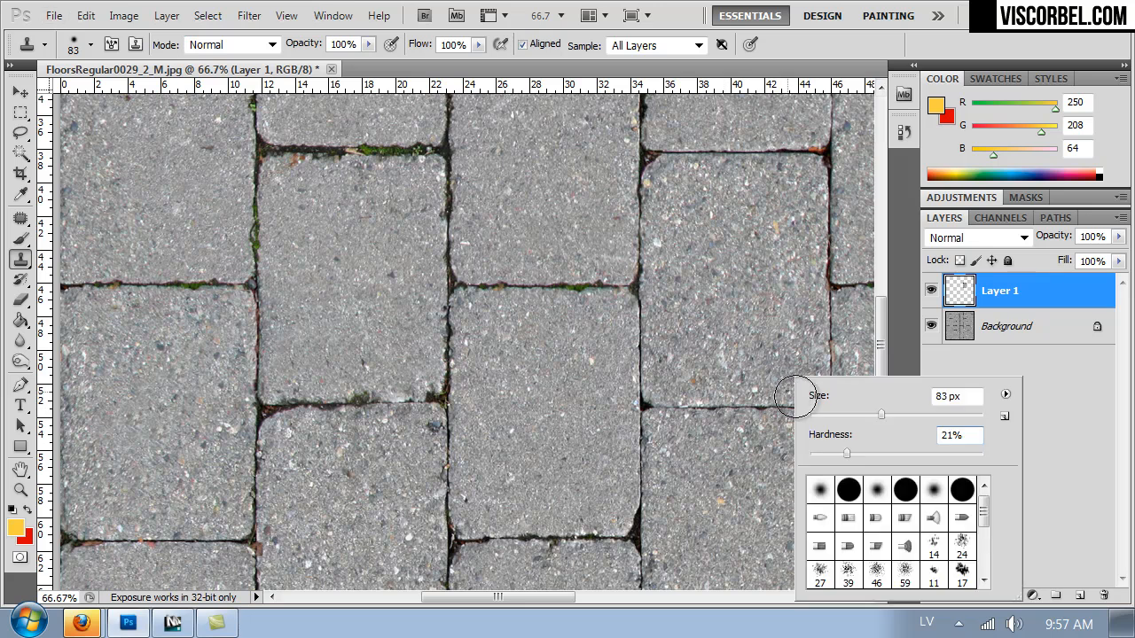
drag(960, 457, 984, 456)
click(846, 413)
mouse_move(841, 416)
mouse_down()
mouse_move(831, 415)
mouse_move(871, 415)
mouse_up()
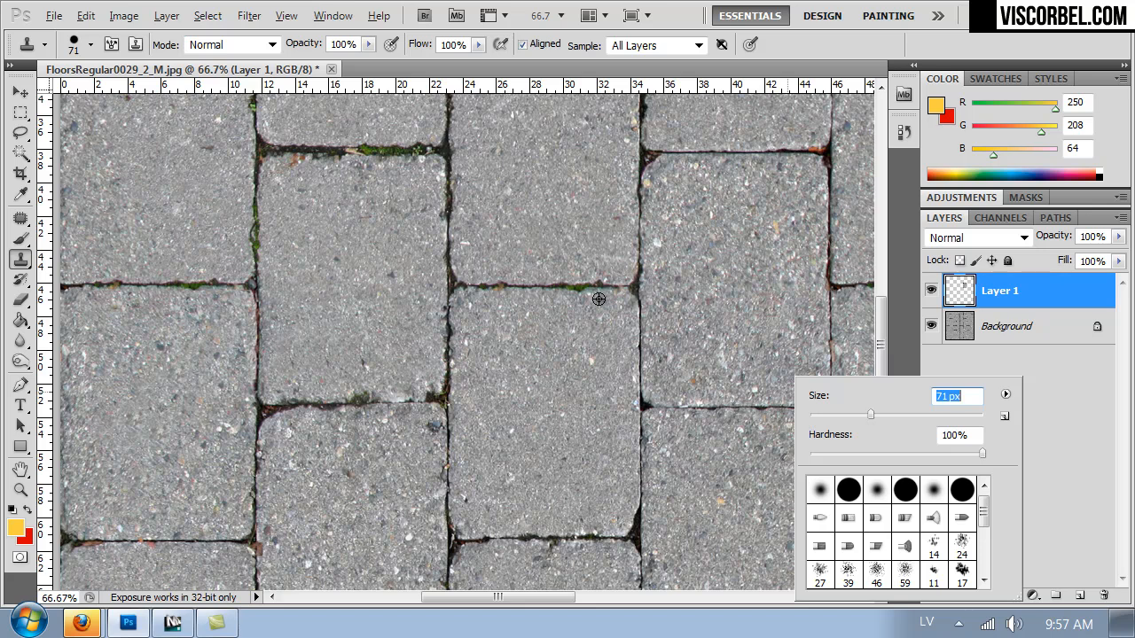
Clone the thin horizontal joint from the fourth column over the mossy joint between two pavers in the second column.
alt+click(749, 150)
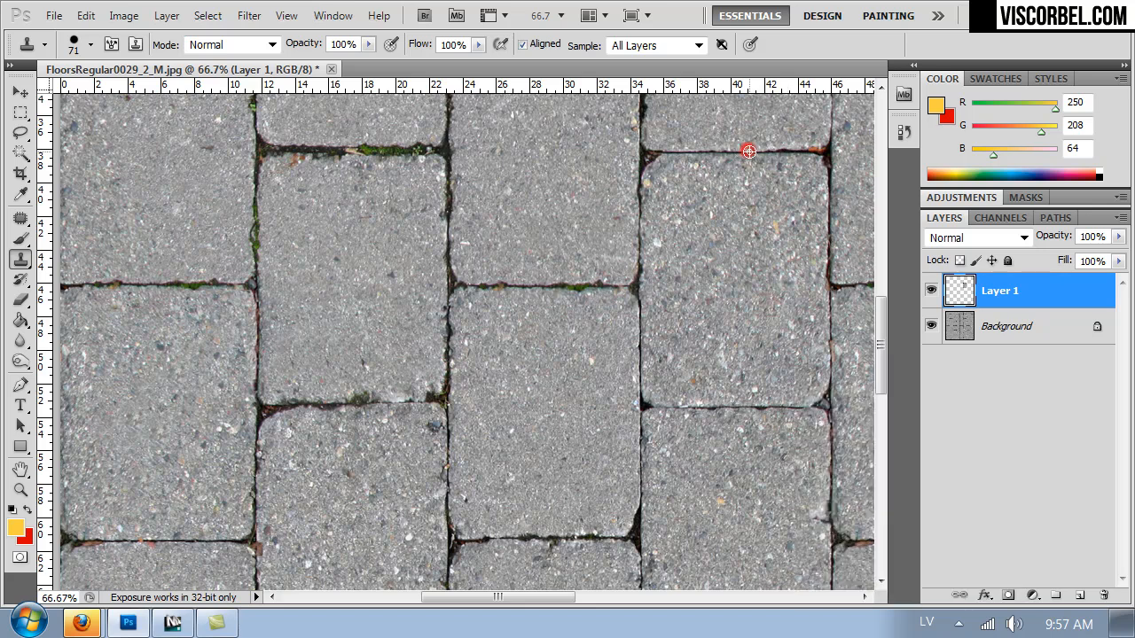
click(362, 404)
click(330, 407)
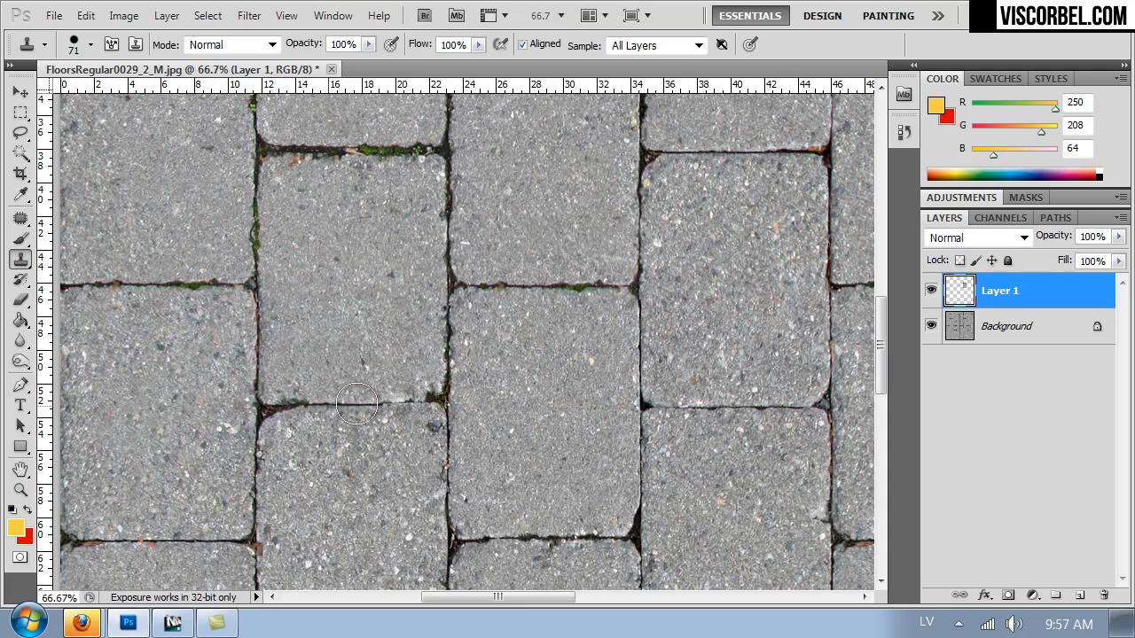
drag(393, 406, 404, 407)
click(422, 406)
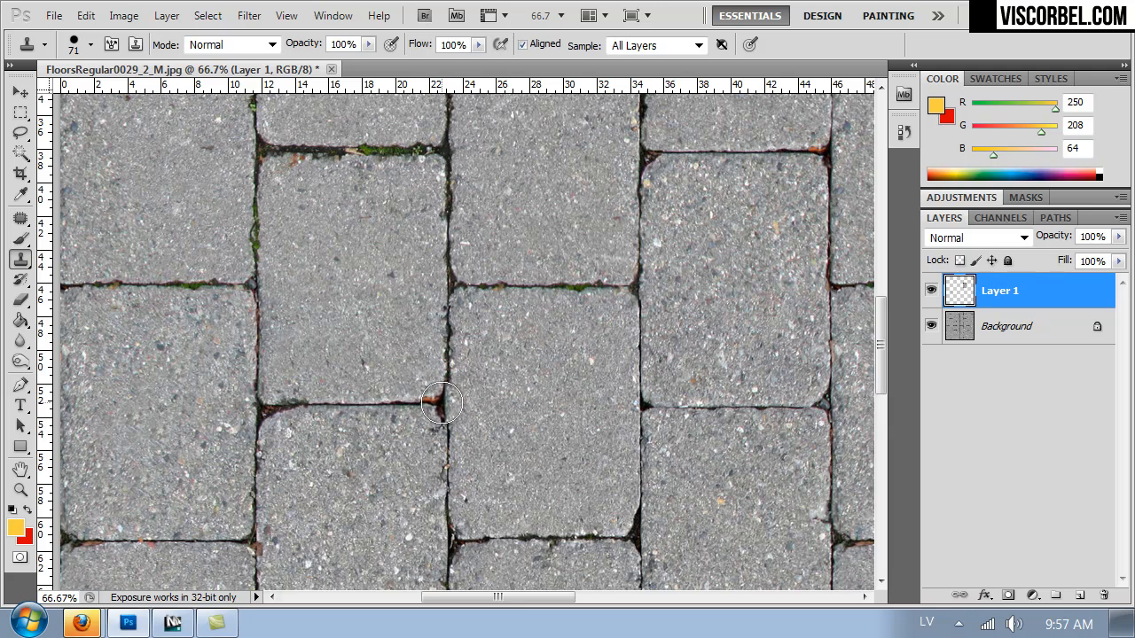
click(446, 406)
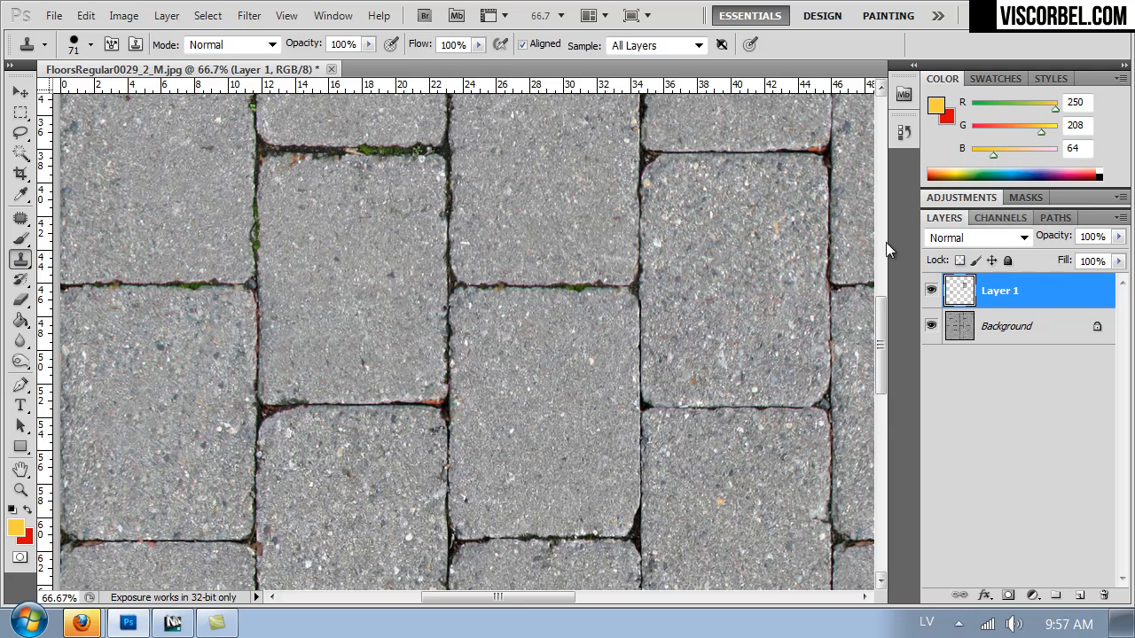
Clone a clean horizontal joint over the mossy part of the sixth column's joint near the texture's upper edge.
key(ctrl+minus)
mouse_move(569, 225)
mouse_down()
mouse_move(471, 364)
mouse_move(540, 355)
mouse_move(477, 441)
mouse_move(428, 385)
mouse_move(375, 446)
mouse_move(328, 442)
mouse_up()
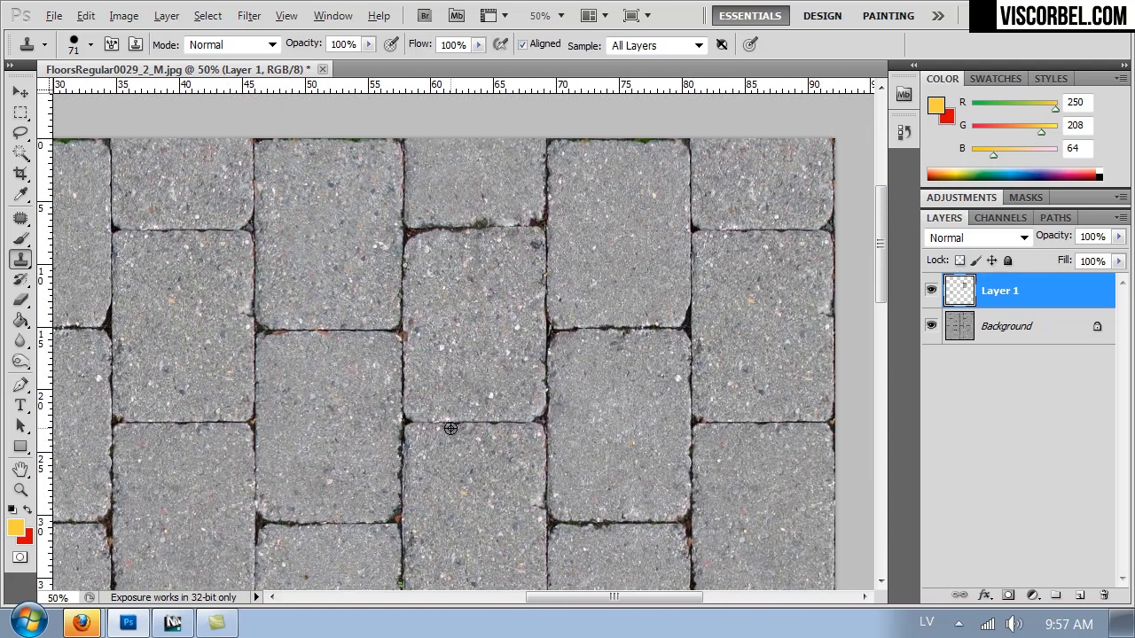
click(481, 229)
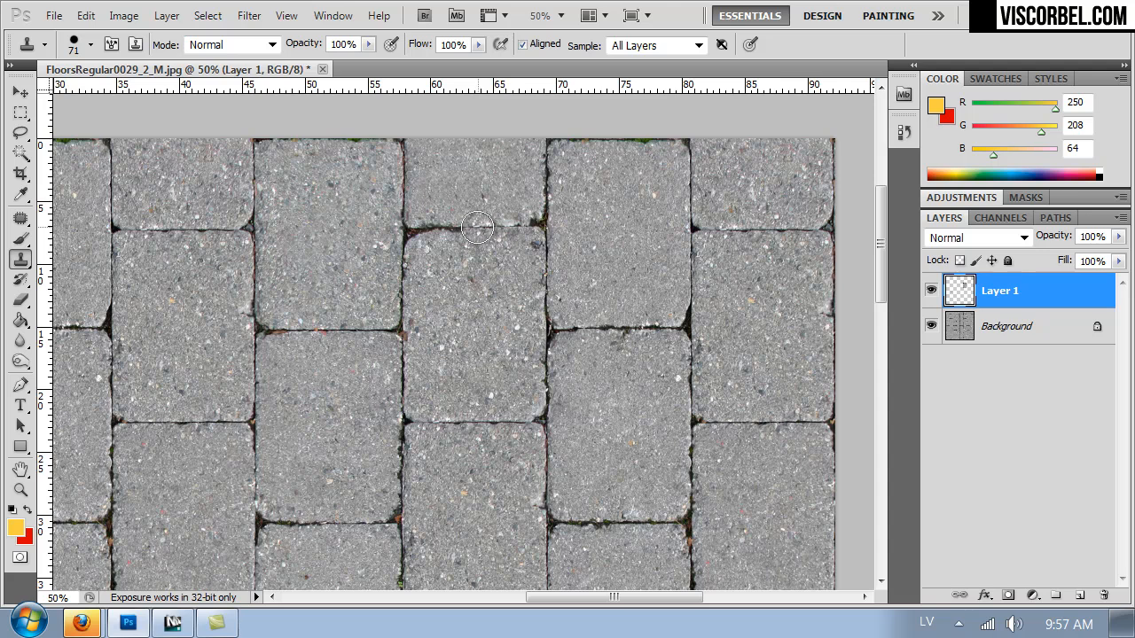
drag(477, 227, 514, 227)
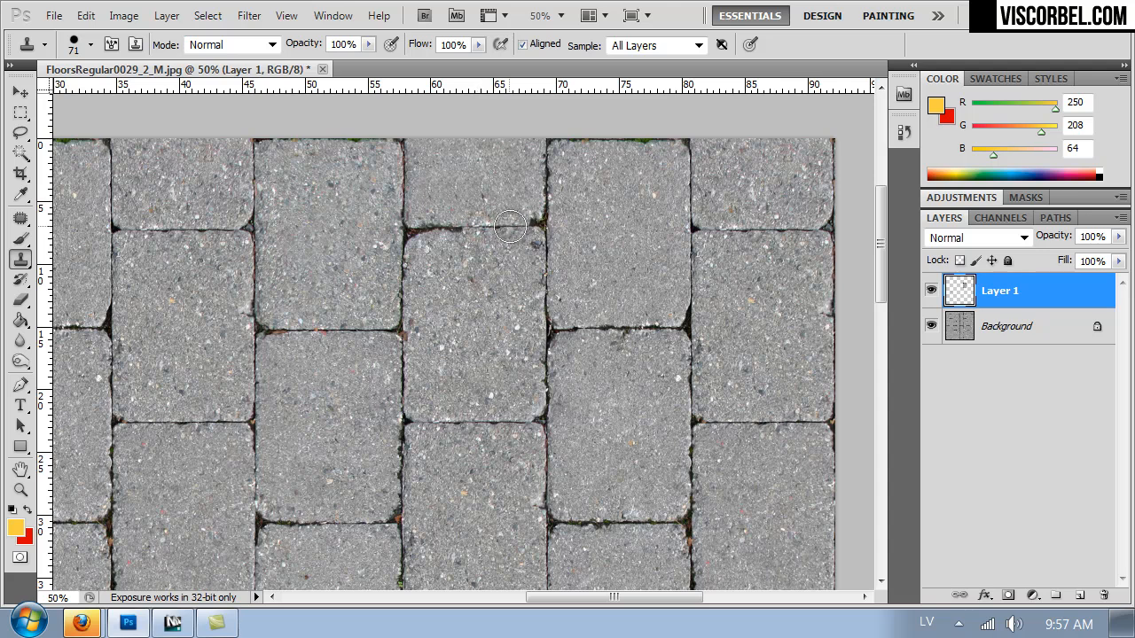
Examine the pavement up close and as a whole for joints that still repeat visibly after cloning.
mouse_move(555, 497)
mouse_down()
mouse_move(570, 228)
mouse_move(532, 175)
mouse_move(534, 122)
mouse_move(534, 337)
mouse_move(586, 221)
mouse_up()
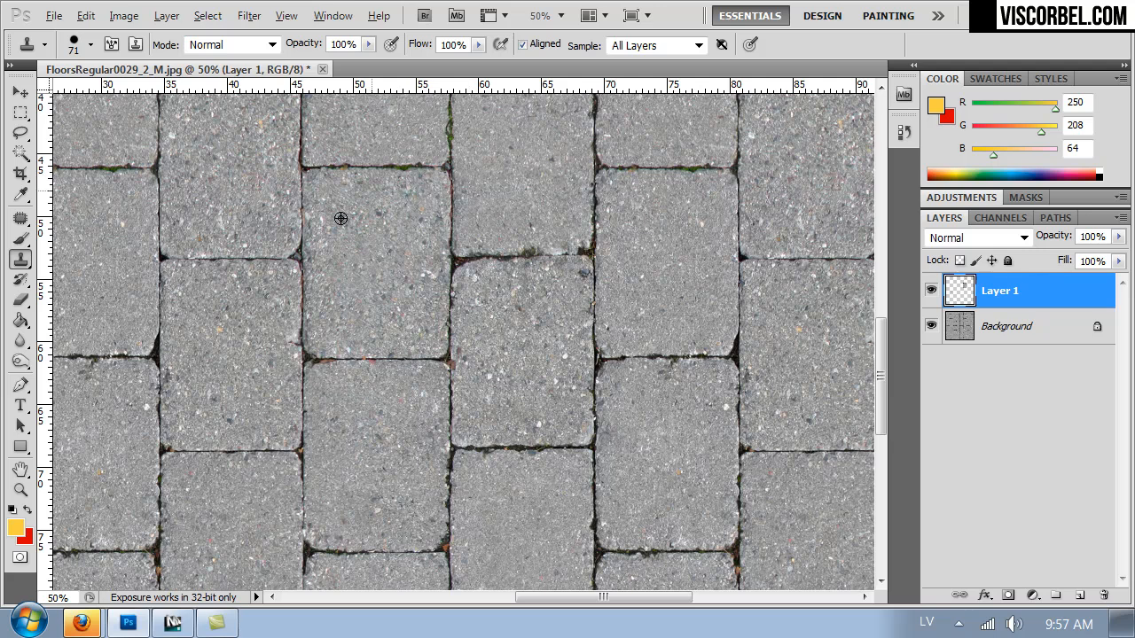
alt+click(297, 257)
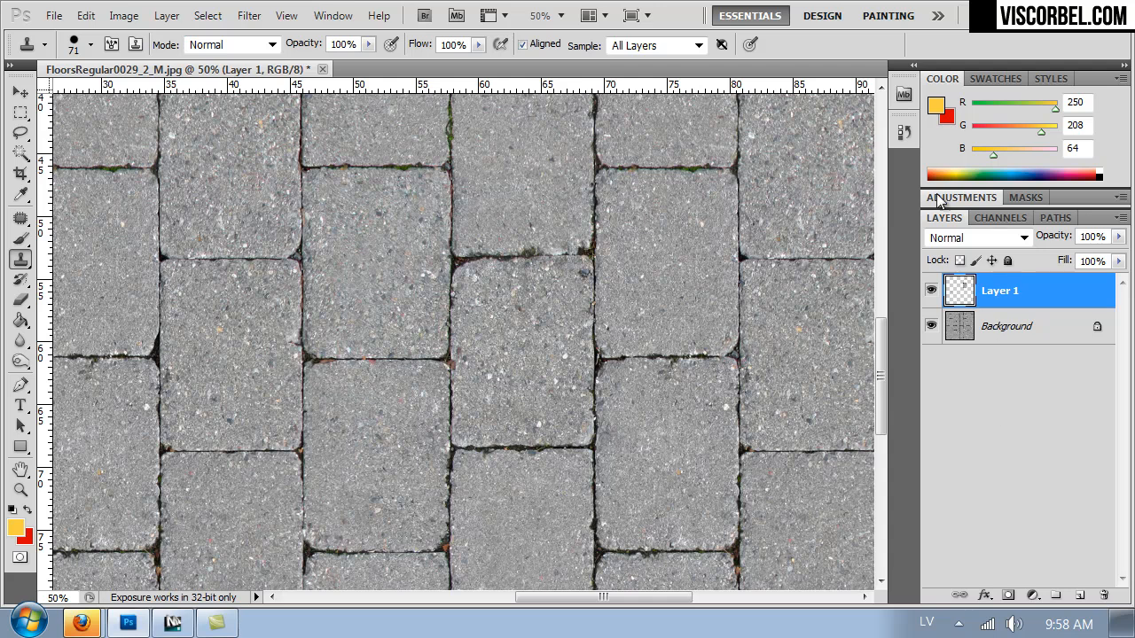
key(ctrl+minus)
key(ctrl+minus)
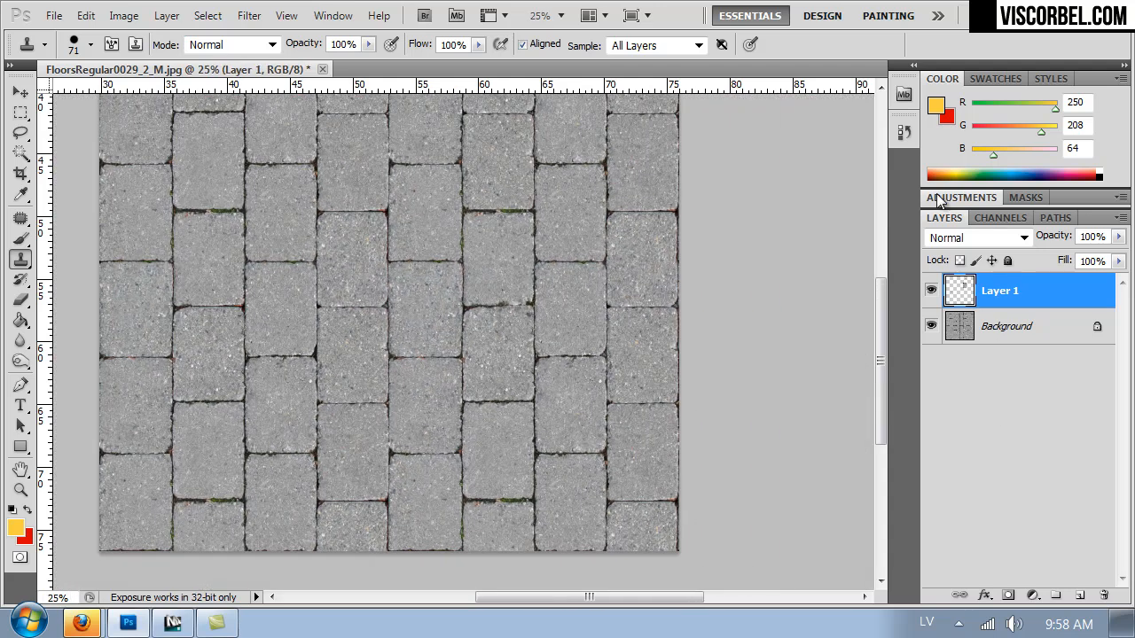
mouse_move(318, 216)
mouse_down()
mouse_move(343, 230)
mouse_move(363, 363)
mouse_move(367, 260)
mouse_move(324, 308)
mouse_up()
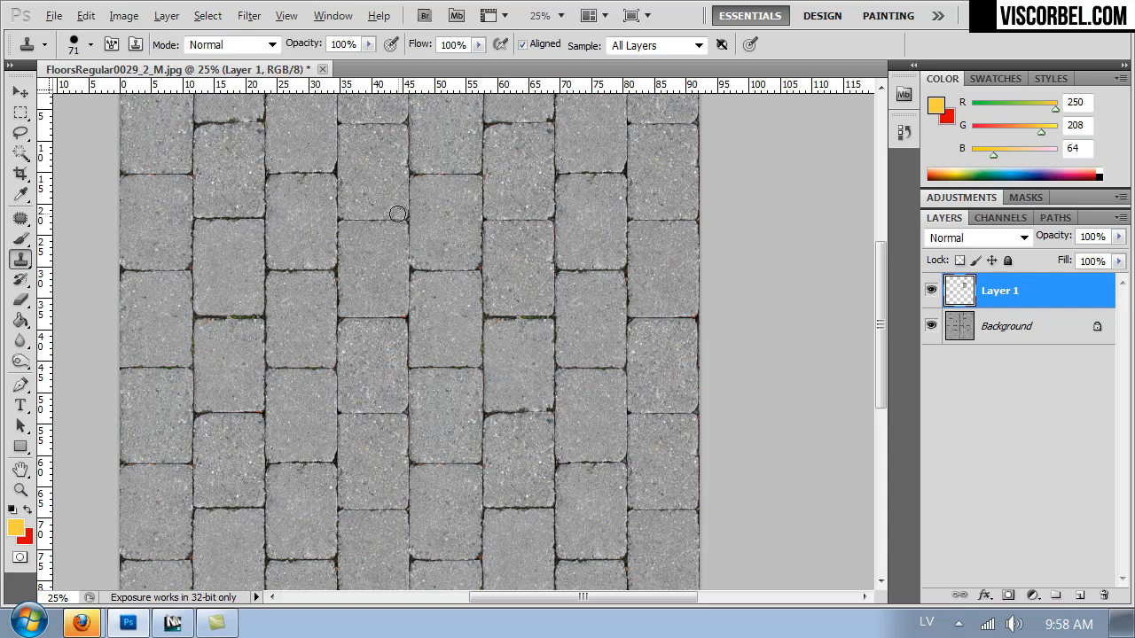
key(ctrl+plus)
key(ctrl+plus)
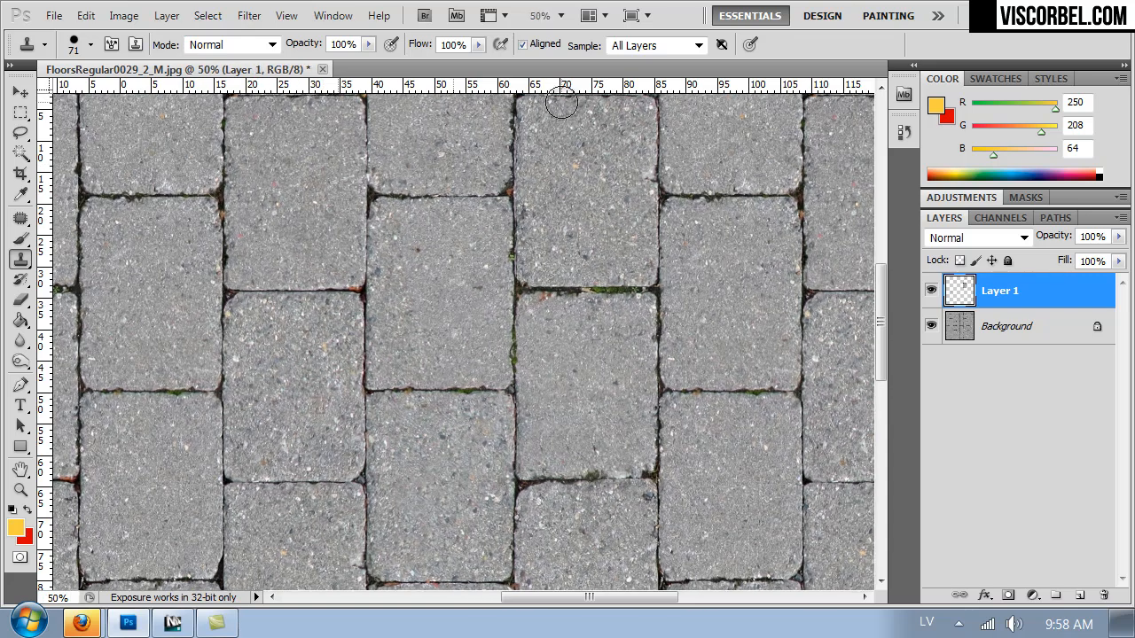
drag(459, 368, 488, 456)
drag(300, 161, 471, 167)
key(ctrl+minus)
key(ctrl+minus)
key(ctrl+minus)
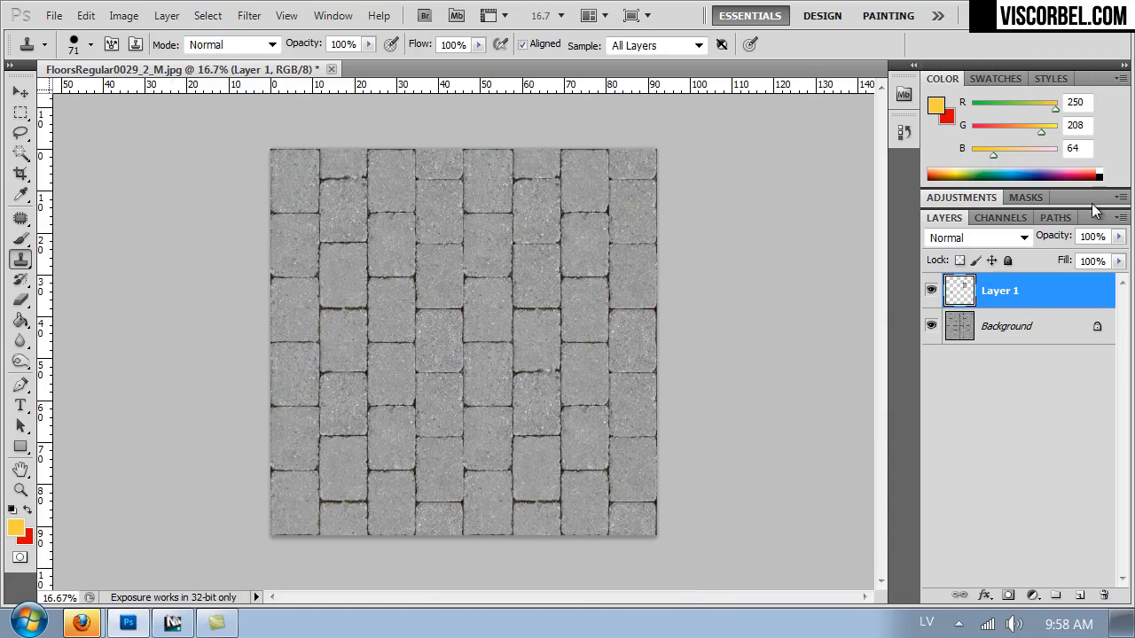
Merge the clone layer into the background and choose the Textures folder inside VOL2 for saving the result.
key(ctrl+e)
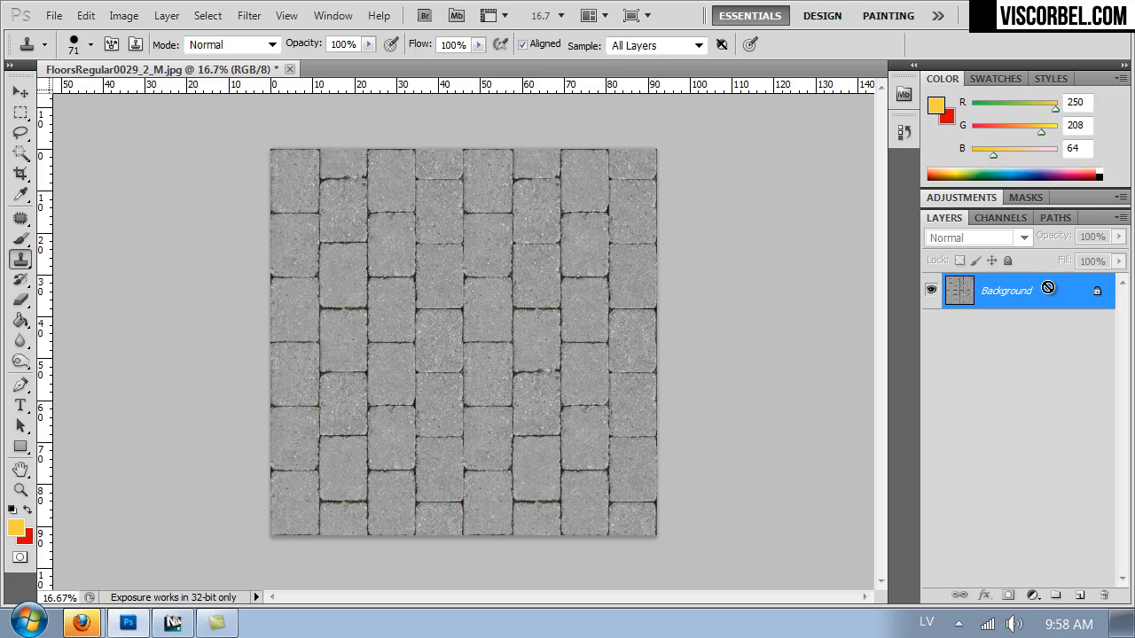
key(ctrl+shift+s)
click(53, 158)
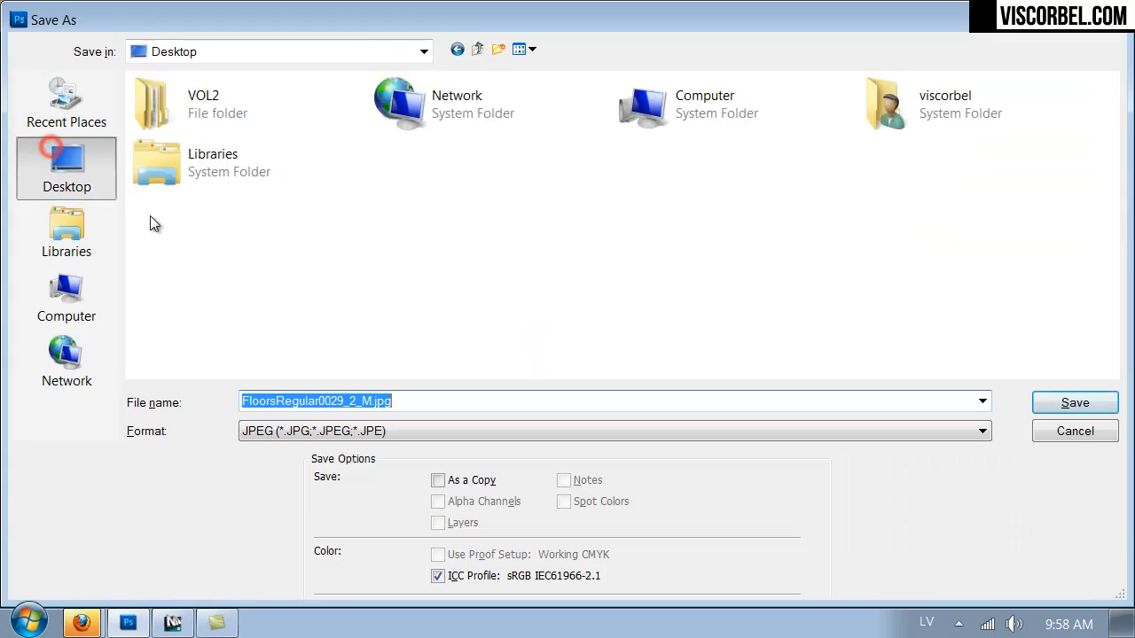
double_click(261, 104)
double_click(653, 120)
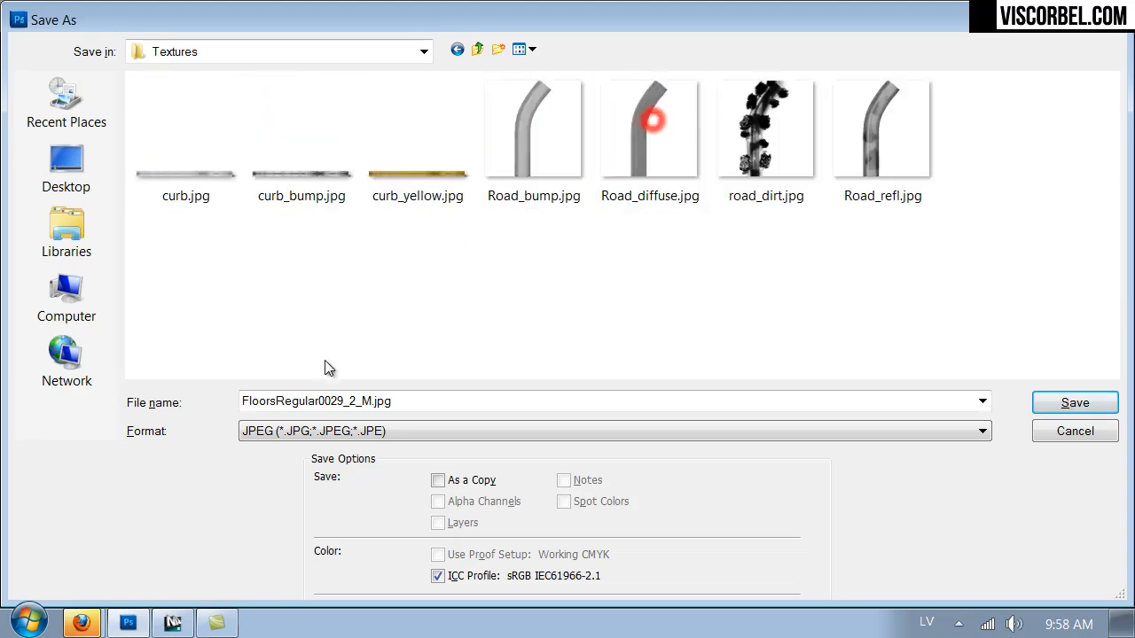
Save the texture as a PNG named pavement_diffuse with interlacing set to None.
click(315, 434)
click(315, 434)
click(307, 431)
click(310, 357)
click(310, 399)
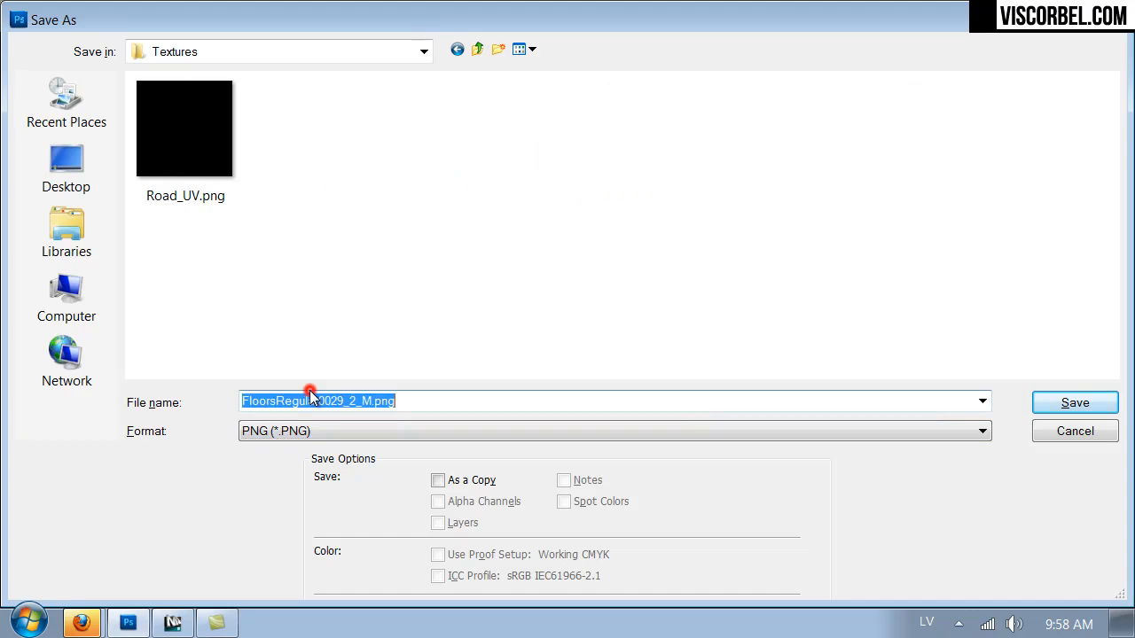
text(pav)
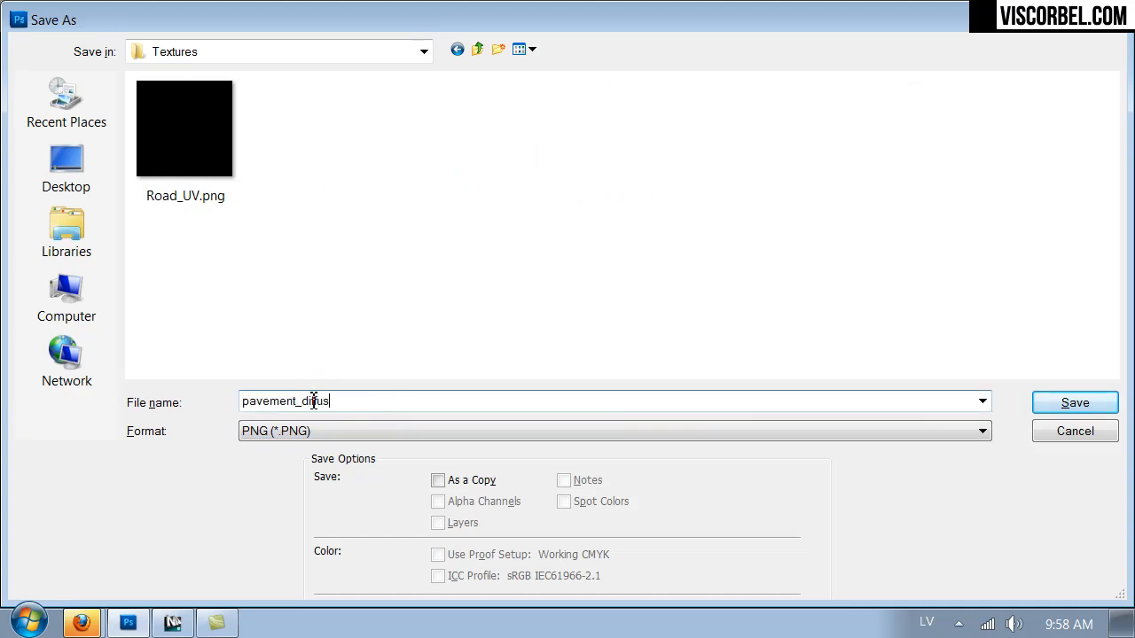
text(ement_difus)
key(Return)
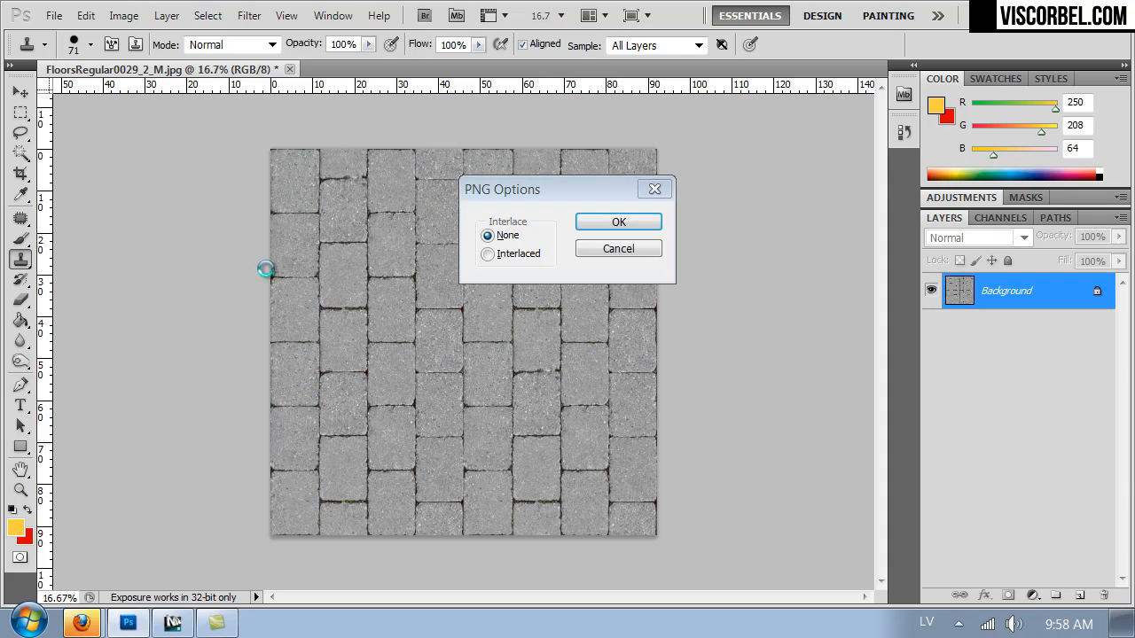
key(Return)
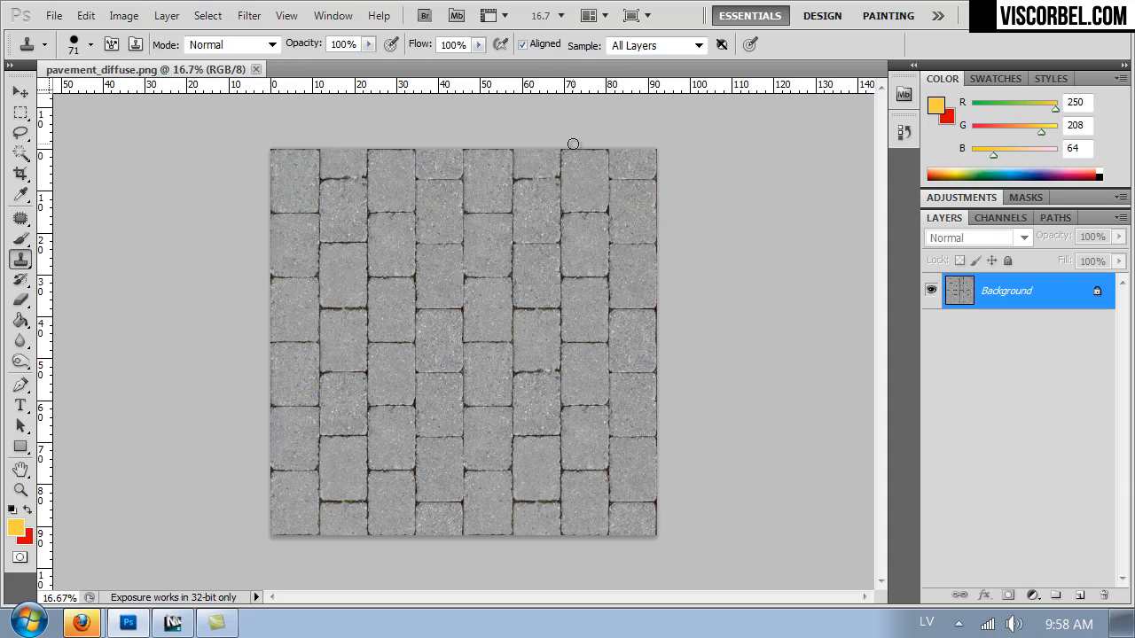
Examine the pavers and their dark joints in close-up and at reduced scale.
key(ctrl+plus)
key(ctrl+plus)
key(ctrl+plus)
key(ctrl+plus)
key(ctrl+plus)
key(ctrl+plus)
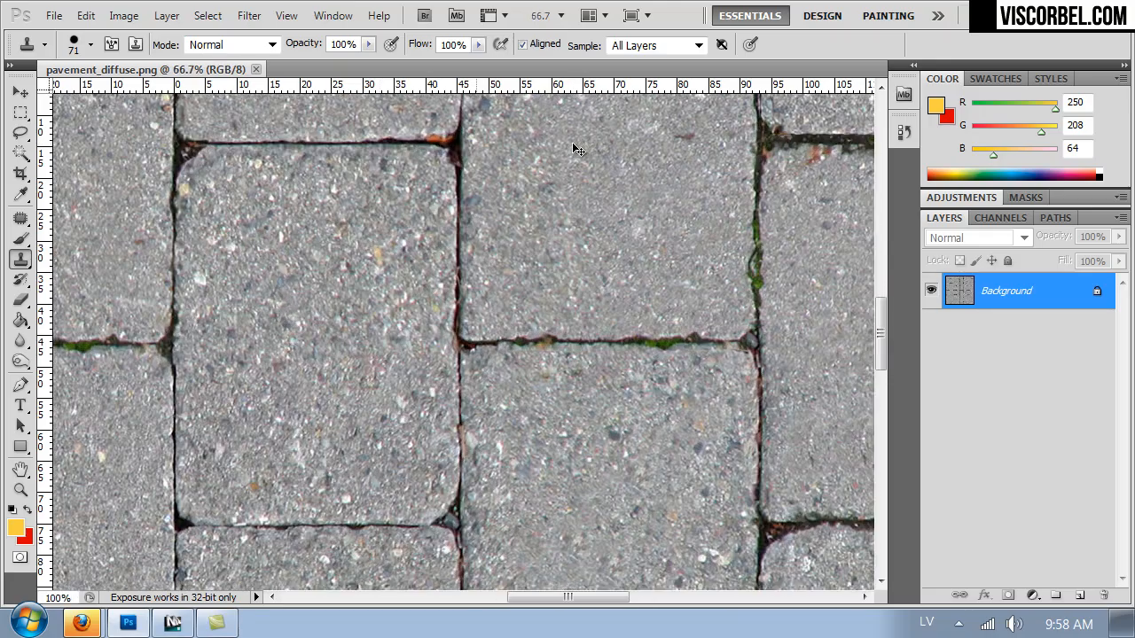
key(ctrl+minus)
key(ctrl+minus)
key(ctrl+minus)
key(ctrl+minus)
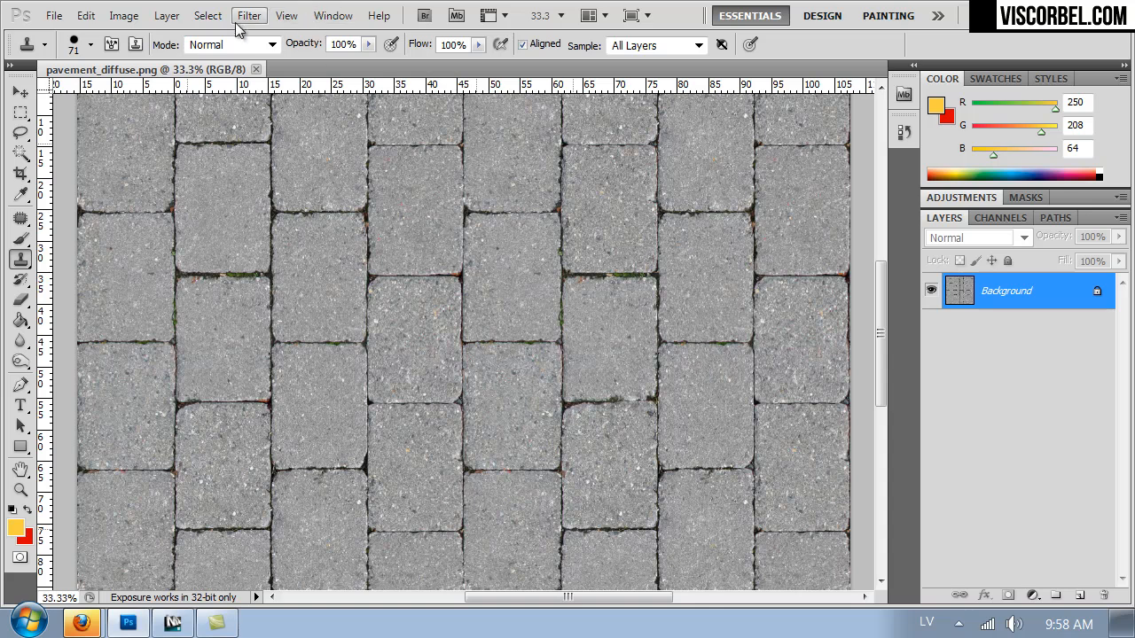
Duplicate the background and select the dark joints by Color Range, sampling a joint's dark brown with fuzziness 115.
key(ctrl+j)
click(206, 15)
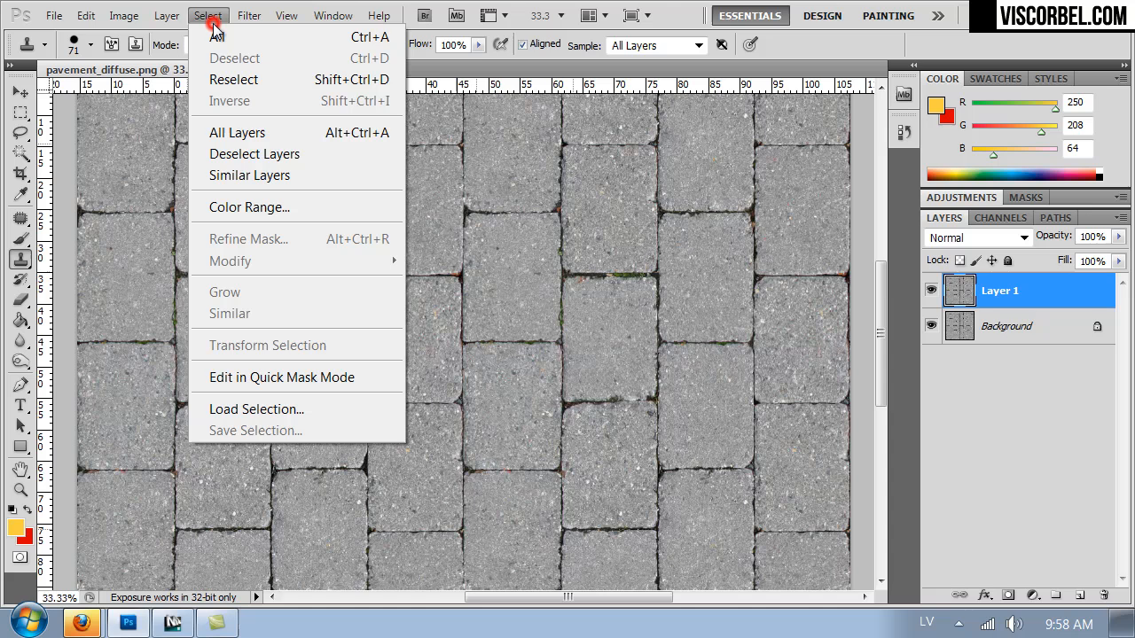
click(248, 211)
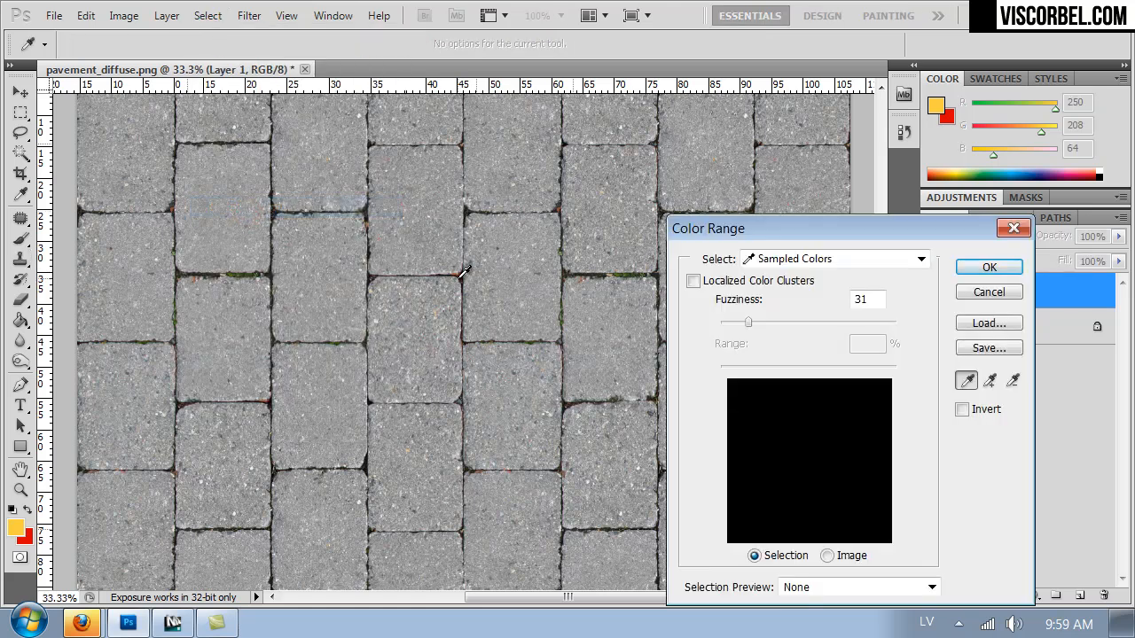
click(462, 275)
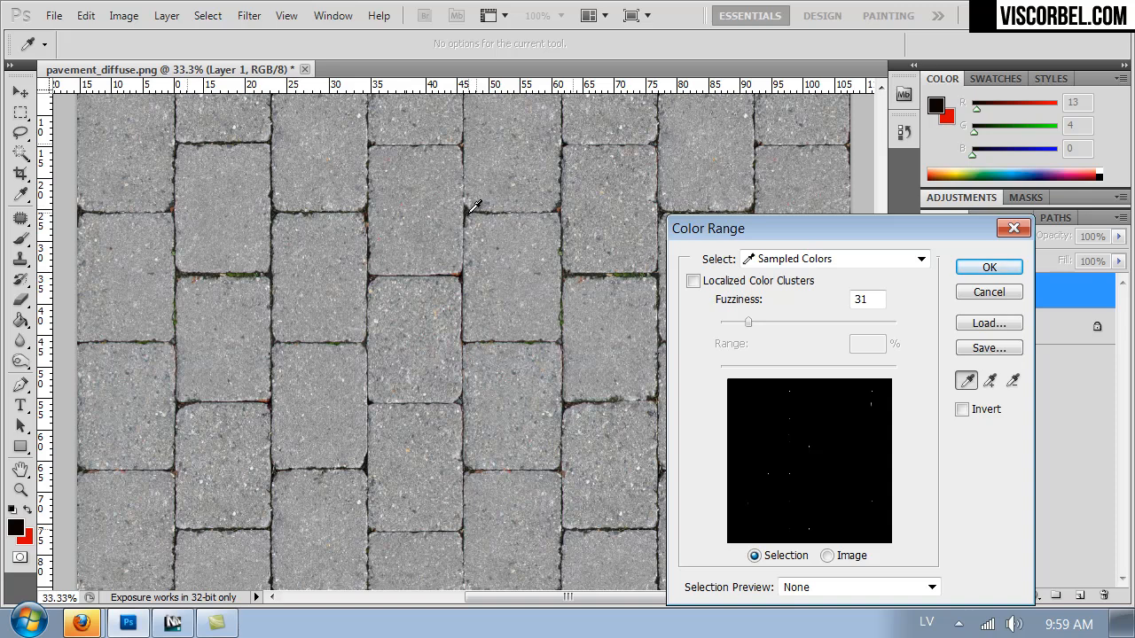
click(471, 208)
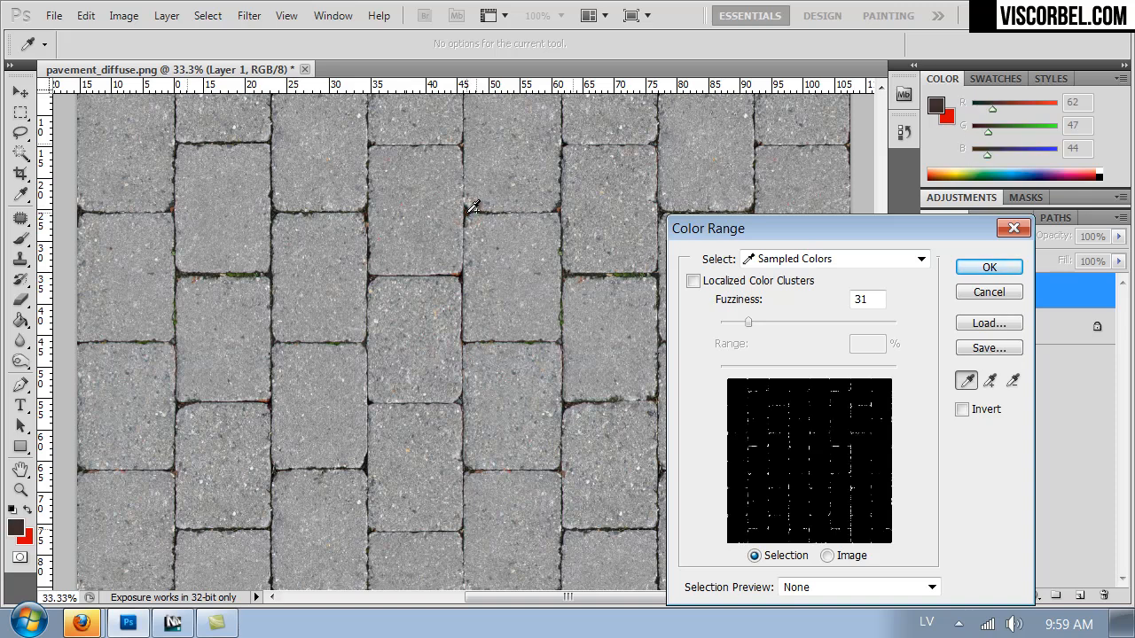
drag(762, 322, 820, 331)
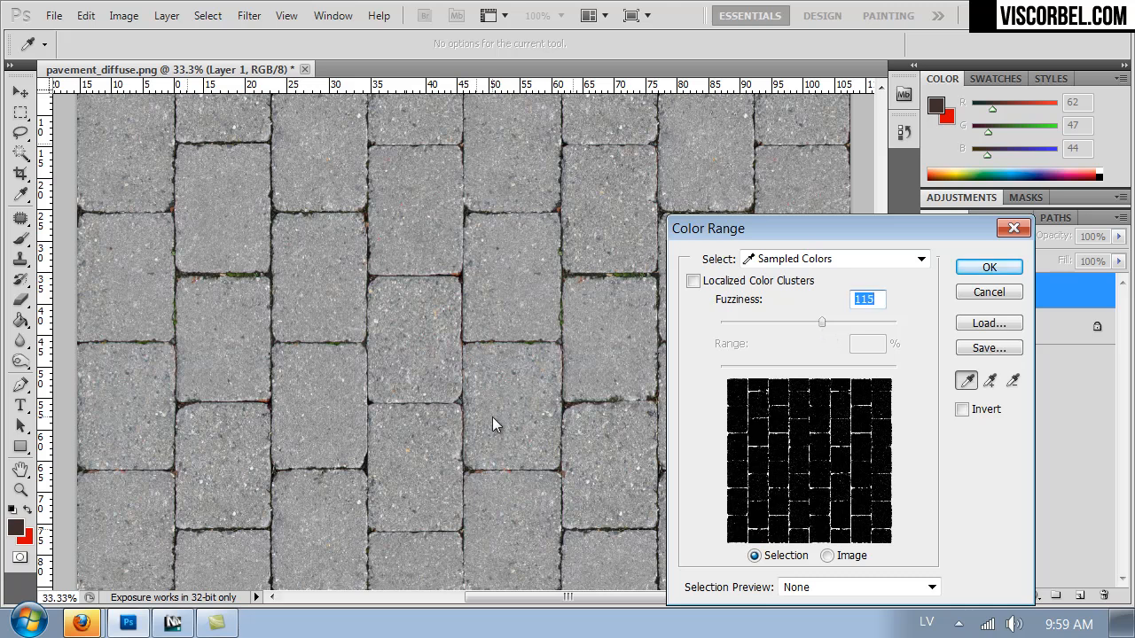
click(991, 266)
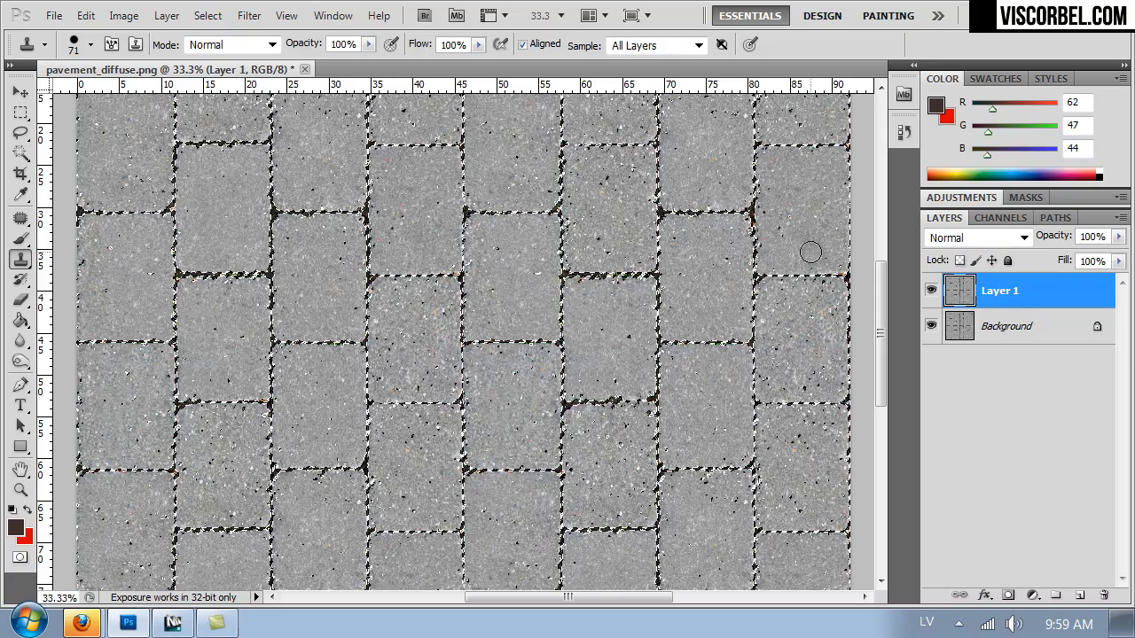
Copy the selected joints to a new layer and hide the two full pavement layers beneath it.
key(ctrl+minus)
key(ctrl+minus)
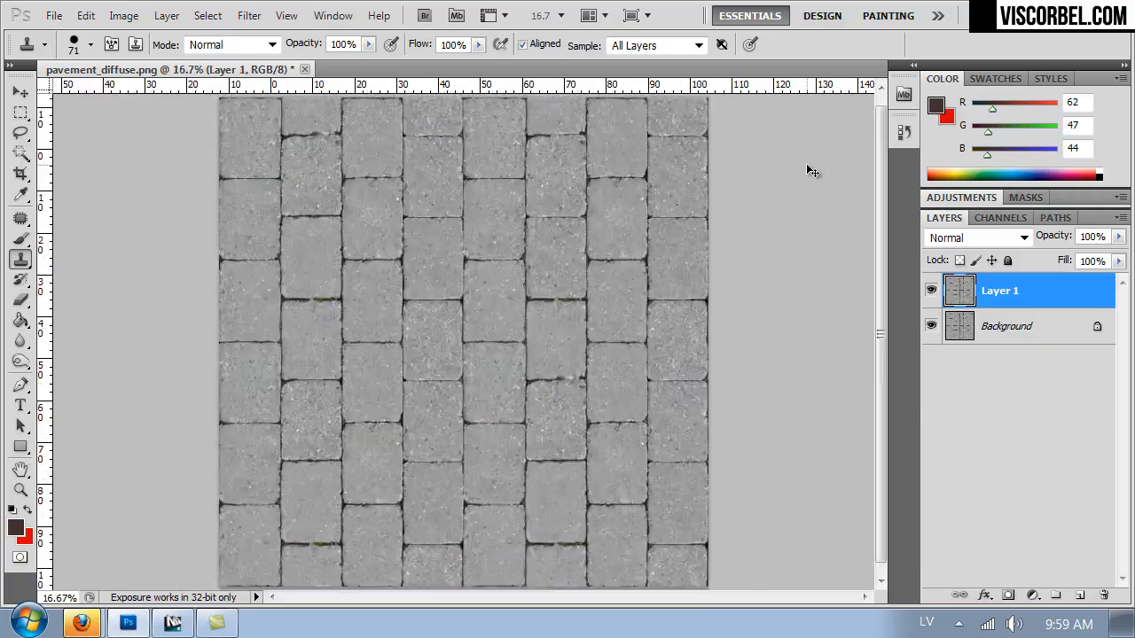
key(ctrl+plus)
key(ctrl+plus)
key(ctrl+plus)
key(ctrl+plus)
key(ctrl+plus)
key(ctrl+plus)
key(ctrl+plus)
key(ctrl+plus)
key(ctrl+plus)
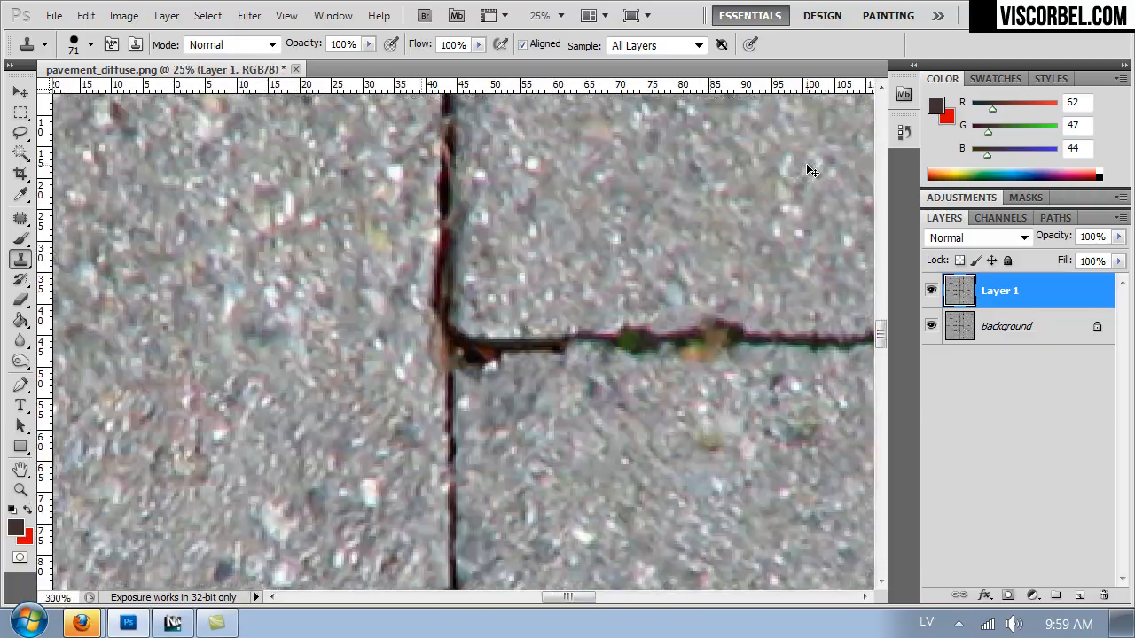
key(ctrl+minus)
key(ctrl+minus)
key(ctrl+minus)
key(ctrl+minus)
key(ctrl+minus)
key(ctrl+minus)
key(ctrl+minus)
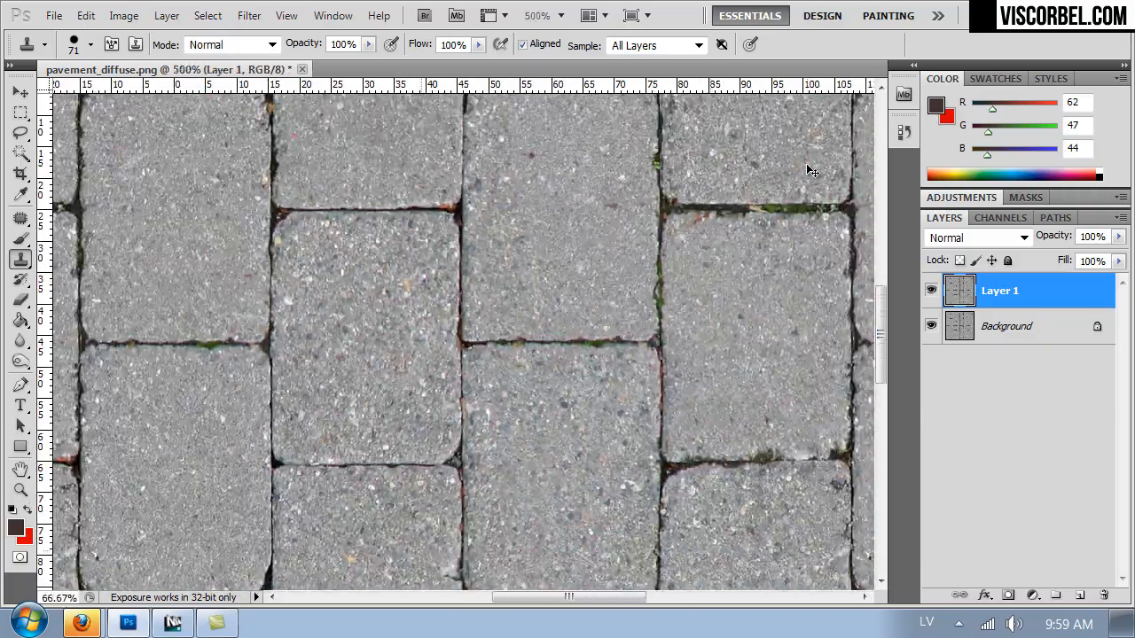
key(ctrl+j)
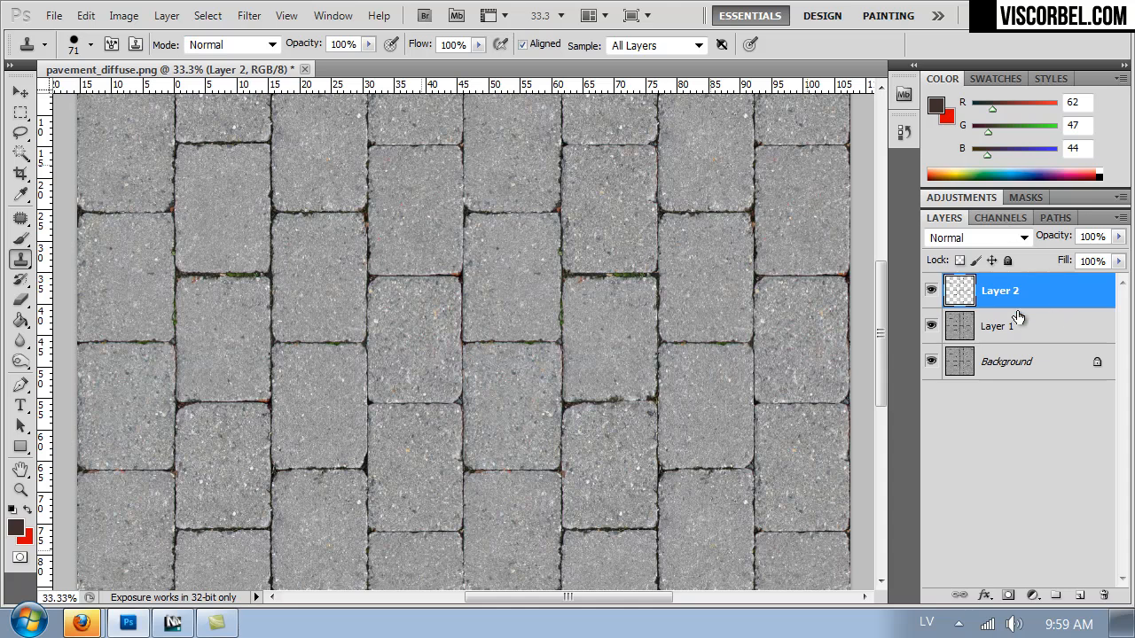
alt+click(931, 293)
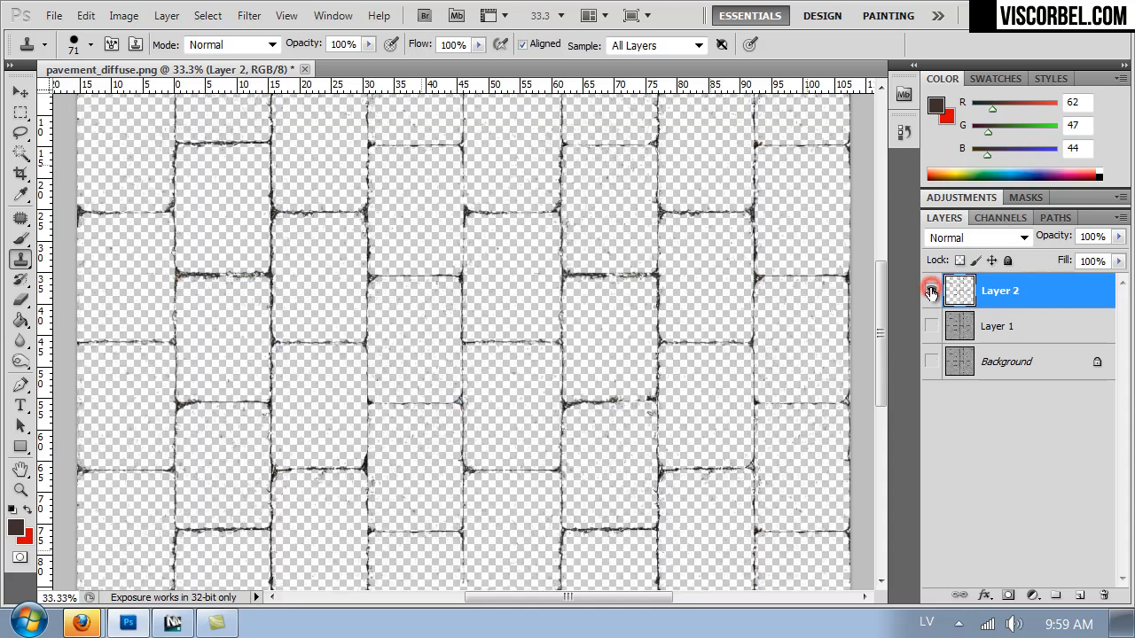
Add a new layer directly beneath the joints layer and fill it with white (255, 255, 255) using the Paint Bucket.
click(1003, 317)
click(1081, 594)
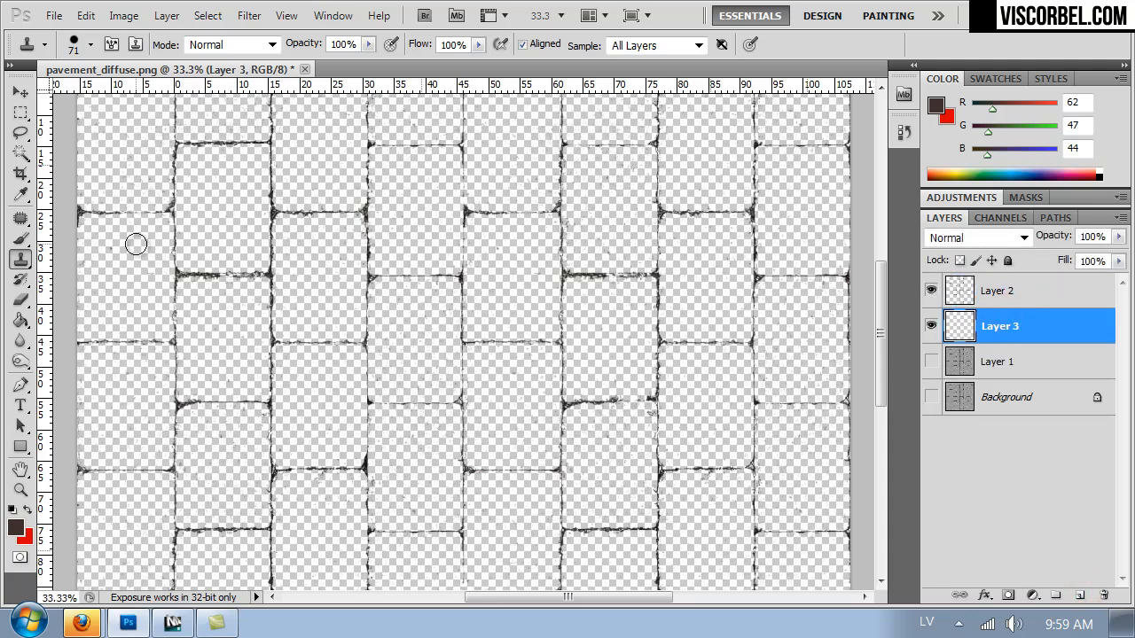
click(20, 321)
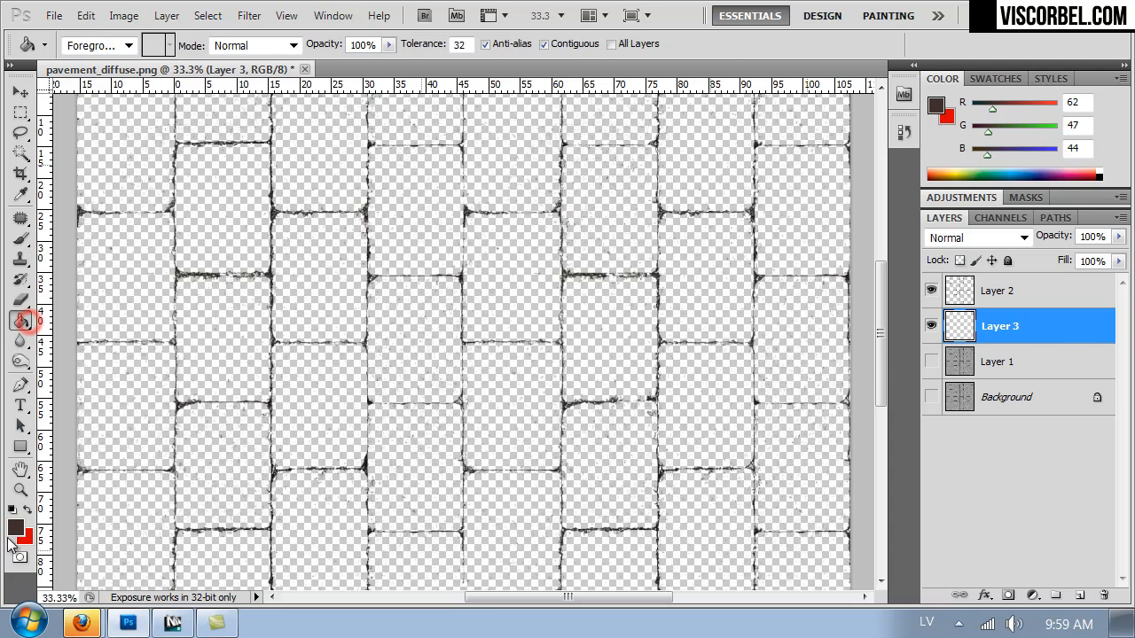
click(15, 528)
click(650, 341)
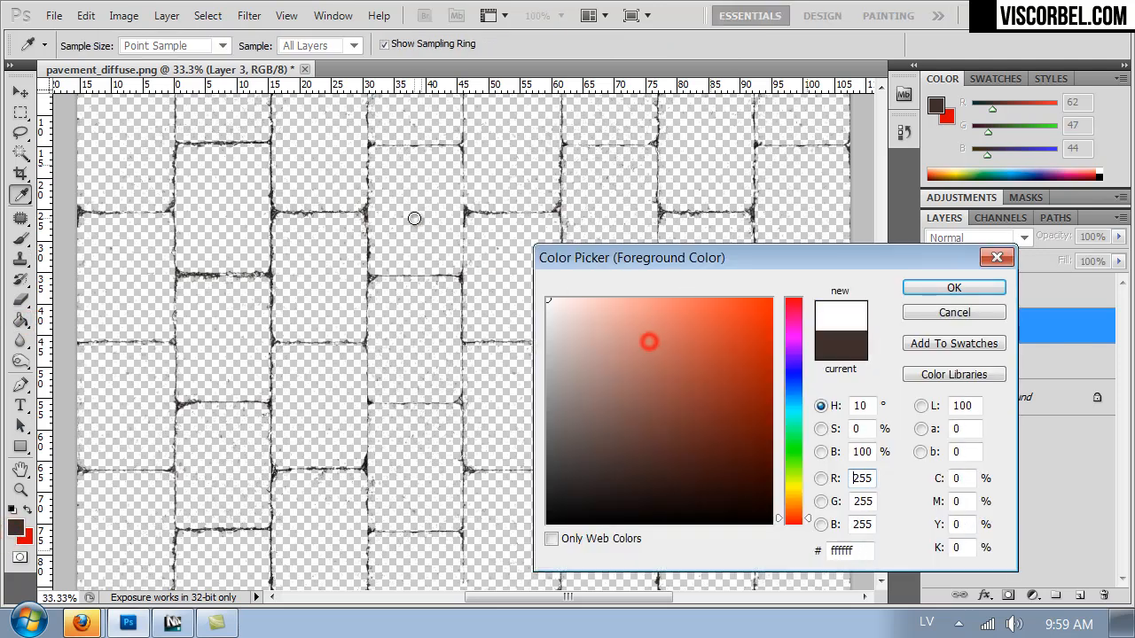
click(955, 287)
click(700, 263)
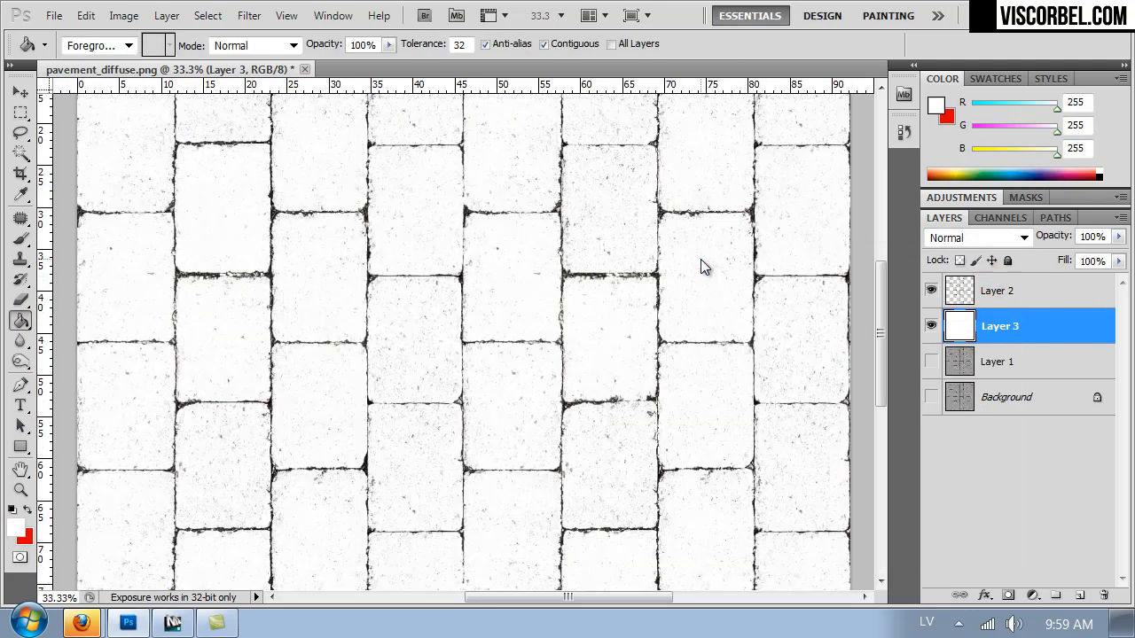
Prepare the Brush on the joints layer with near-white (248, 248, 248) sampled from a paver, size 15 px and 73% hardness.
key(ctrl+plus)
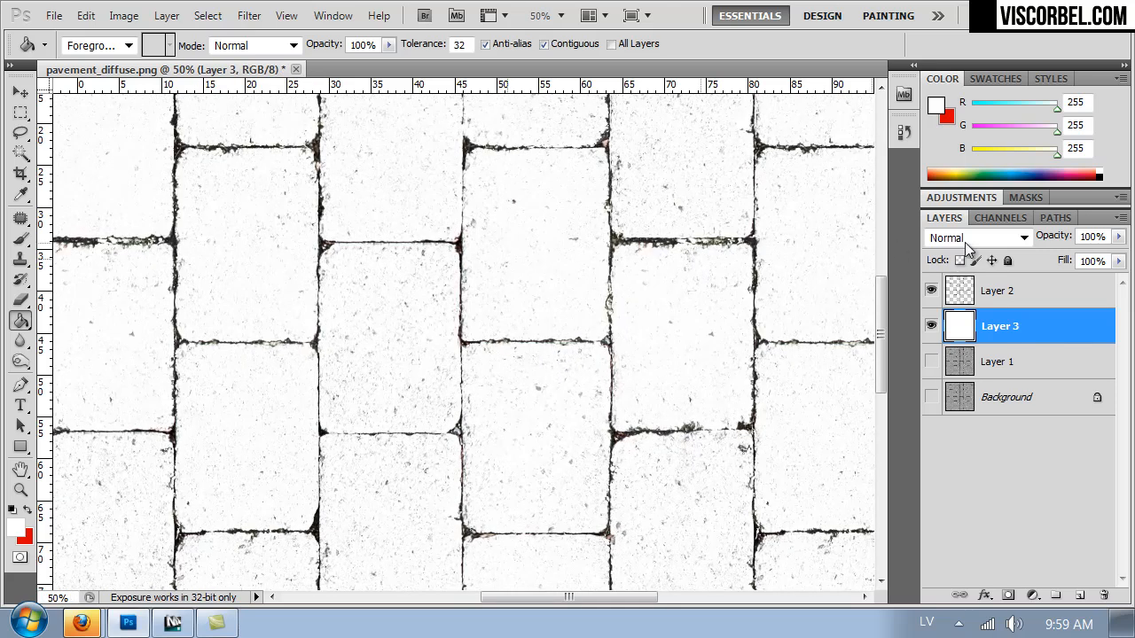
click(983, 294)
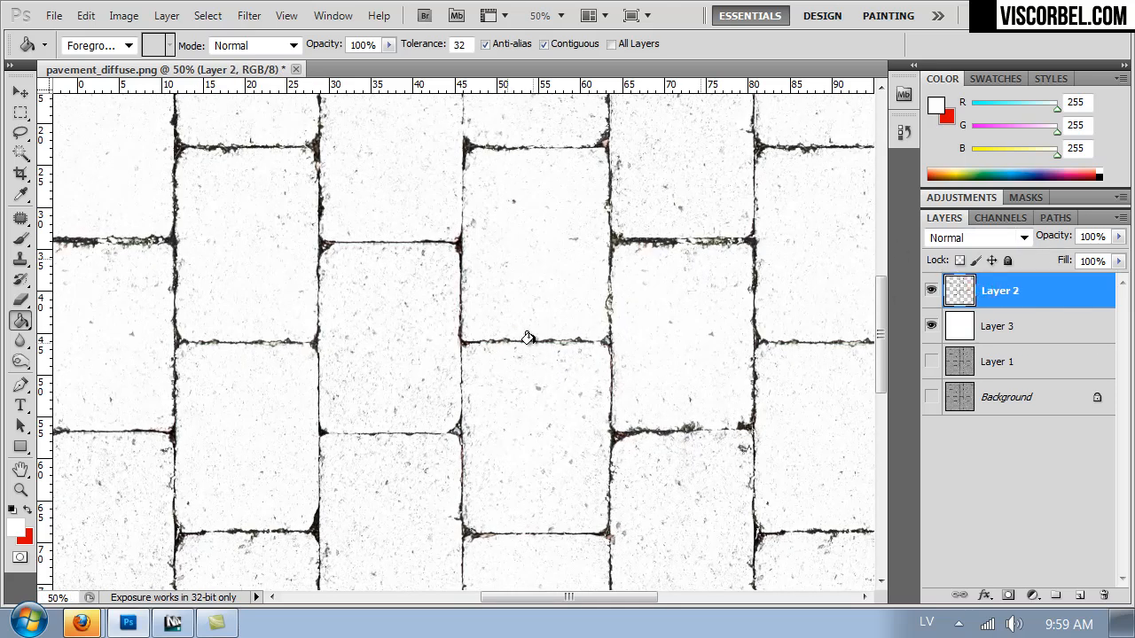
key(b)
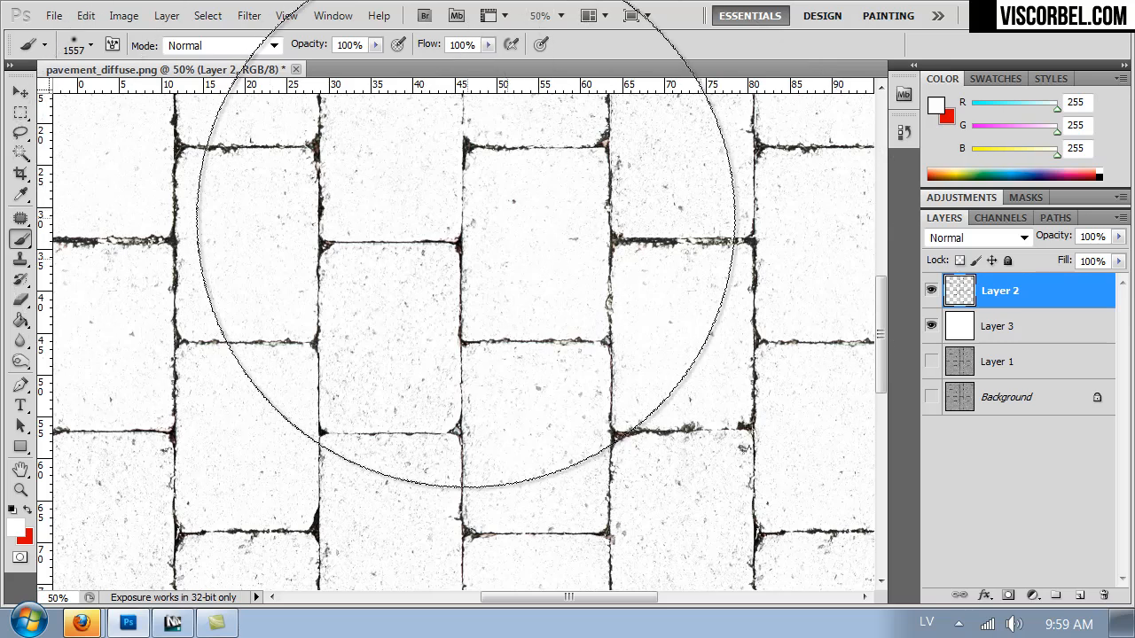
alt+click(523, 236)
right_click(521, 234)
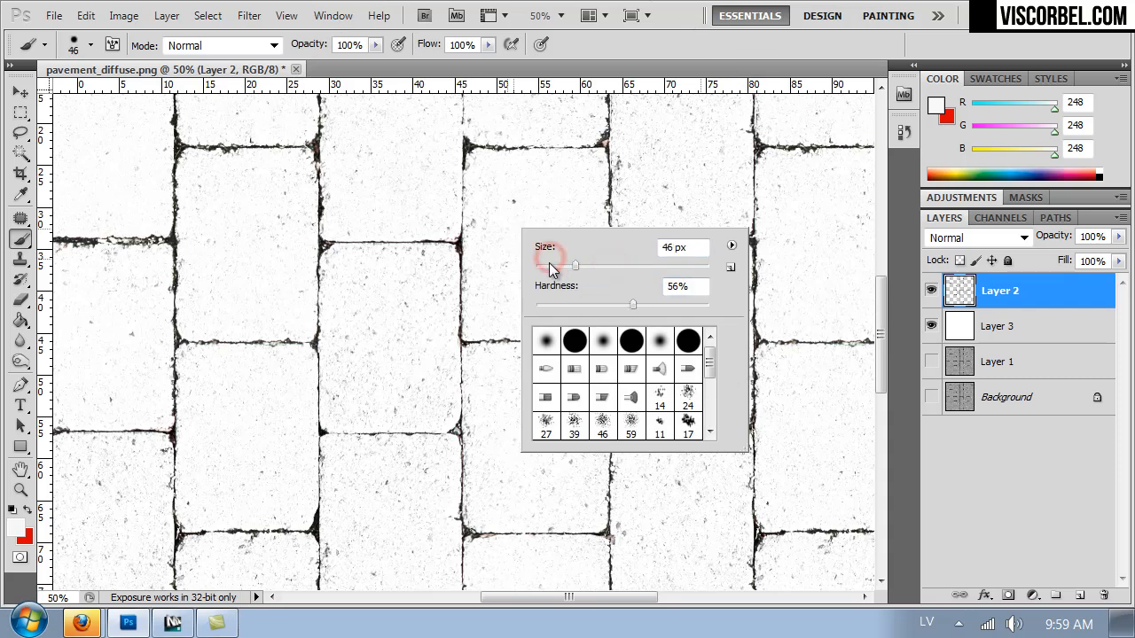
drag(657, 306, 661, 304)
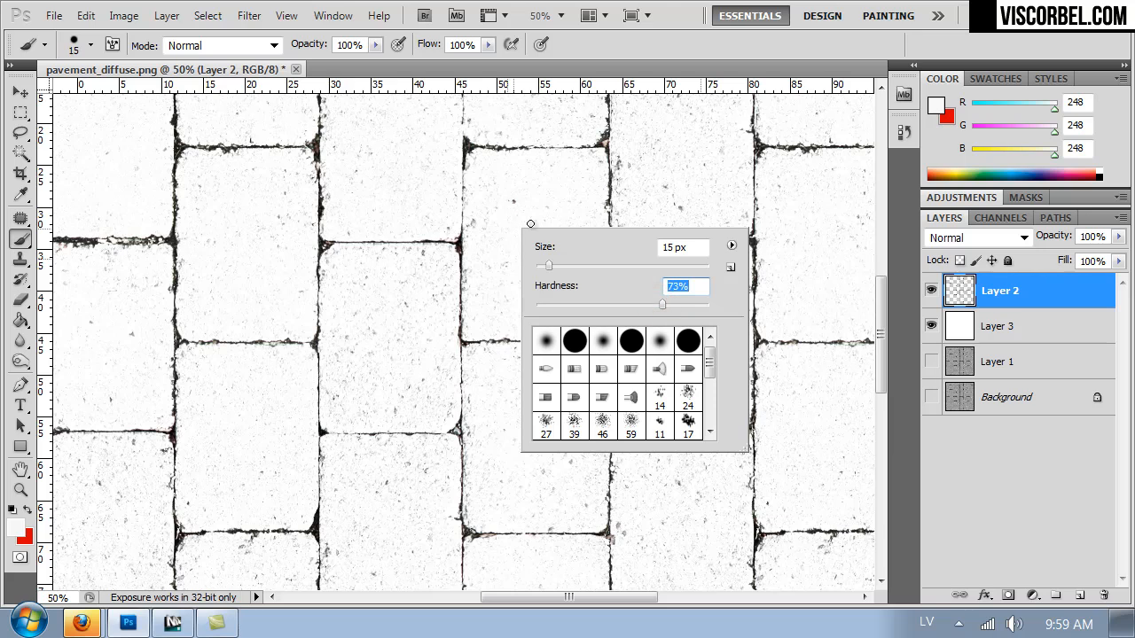
Switch to the Eraser and set its tip to 89 px with 37% hardness.
click(603, 265)
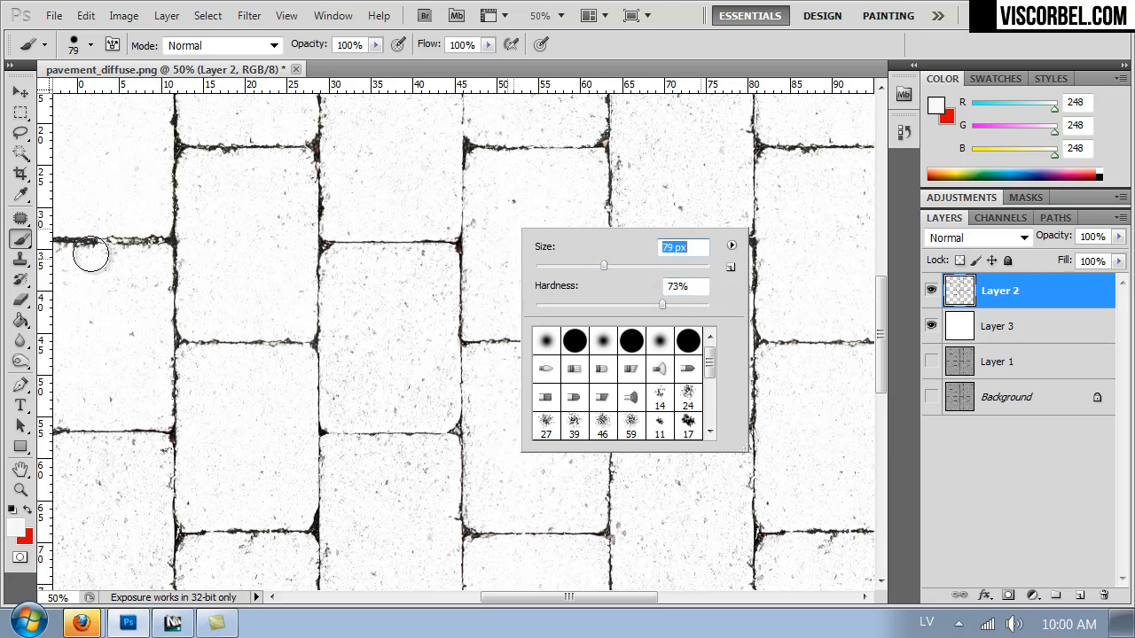
click(23, 300)
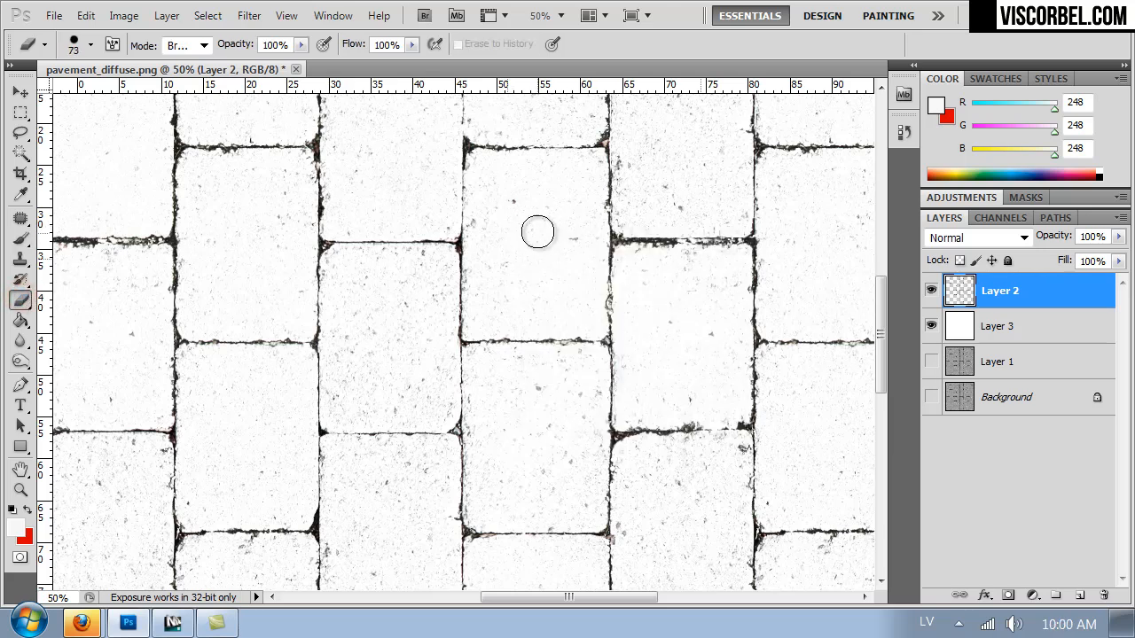
click(543, 245)
key(Return)
right_click(541, 244)
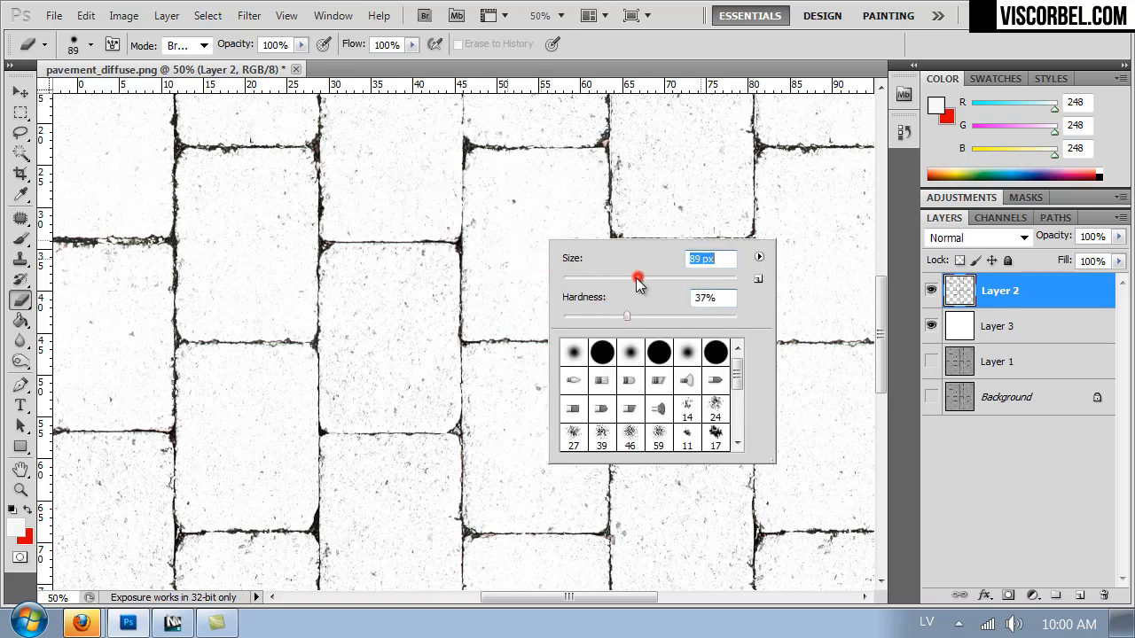
Erase the stray specks inside all the pavers on the joints layer, leaving only the dark joint lines.
mouse_move(523, 203)
mouse_down()
mouse_move(488, 173)
mouse_move(577, 183)
mouse_move(573, 258)
mouse_move(531, 260)
mouse_move(484, 257)
mouse_move(485, 183)
mouse_move(489, 314)
mouse_move(562, 316)
mouse_move(580, 269)
mouse_move(525, 273)
mouse_up()
key(space)
mouse_move(567, 216)
mouse_down()
mouse_move(542, 258)
mouse_move(507, 431)
mouse_move(492, 432)
mouse_up()
mouse_move(564, 403)
mouse_down()
mouse_move(555, 436)
mouse_move(598, 405)
mouse_move(586, 427)
mouse_move(654, 431)
mouse_move(659, 325)
mouse_move(649, 287)
mouse_move(593, 287)
mouse_move(560, 307)
mouse_move(561, 408)
mouse_move(596, 337)
mouse_move(623, 331)
mouse_move(618, 385)
mouse_up()
drag(614, 308, 504, 373)
mouse_move(580, 387)
mouse_down()
mouse_move(586, 413)
mouse_move(666, 403)
mouse_move(597, 264)
mouse_move(565, 269)
mouse_move(568, 340)
mouse_move(576, 392)
mouse_move(580, 317)
mouse_move(567, 276)
mouse_move(656, 269)
mouse_move(656, 376)
mouse_move(601, 349)
mouse_move(568, 354)
mouse_move(568, 388)
mouse_move(588, 409)
mouse_move(644, 406)
mouse_up()
drag(634, 311, 550, 427)
mouse_move(634, 416)
mouse_down()
mouse_move(645, 281)
mouse_move(663, 399)
mouse_up()
mouse_move(633, 176)
mouse_down()
mouse_move(630, 190)
mouse_move(494, 248)
mouse_move(497, 329)
mouse_move(435, 274)
mouse_move(345, 424)
mouse_move(440, 355)
mouse_up()
drag(346, 192, 444, 208)
drag(301, 314, 482, 253)
mouse_move(378, 335)
mouse_down()
mouse_move(377, 461)
mouse_move(449, 443)
mouse_up()
mouse_move(379, 249)
mouse_down()
mouse_move(465, 275)
mouse_move(370, 183)
mouse_move(378, 263)
mouse_move(471, 272)
mouse_up()
mouse_move(239, 243)
mouse_down()
mouse_move(248, 226)
mouse_move(292, 271)
mouse_up()
mouse_move(92, 269)
mouse_down()
mouse_move(186, 161)
mouse_move(147, 165)
mouse_up()
mouse_move(228, 150)
mouse_down()
mouse_move(324, 173)
mouse_move(248, 122)
mouse_up()
drag(181, 248, 602, 260)
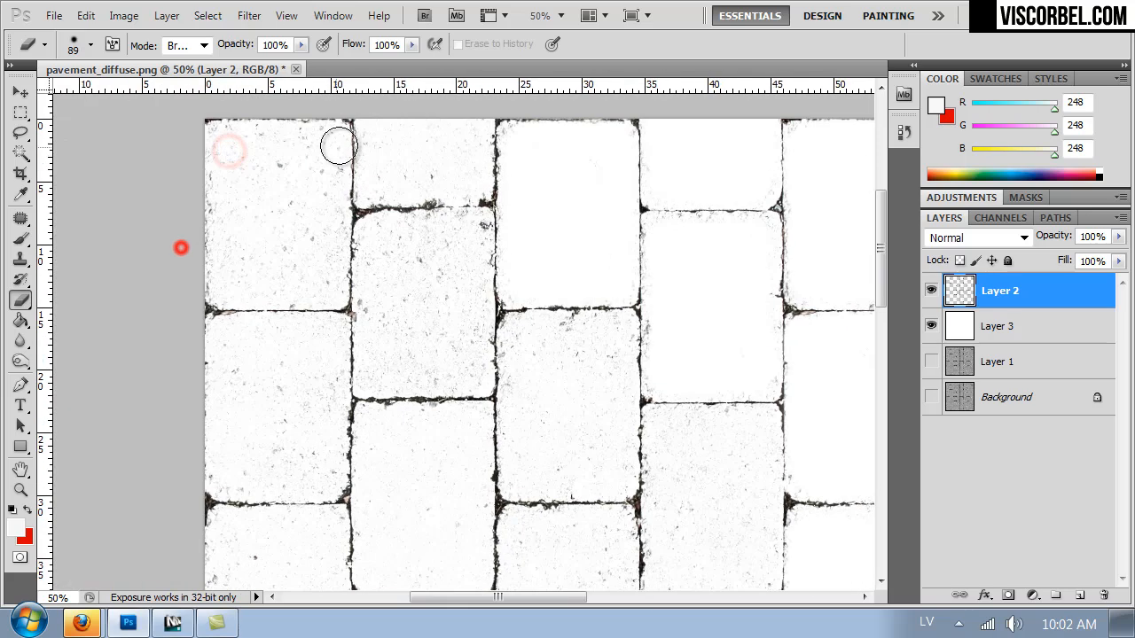
drag(221, 148, 213, 262)
mouse_move(439, 233)
mouse_down()
mouse_move(370, 381)
mouse_move(445, 273)
mouse_up()
mouse_move(230, 340)
mouse_down()
mouse_move(302, 340)
mouse_move(292, 418)
mouse_up()
drag(510, 392, 393, 284)
mouse_move(405, 243)
mouse_down()
mouse_move(498, 353)
mouse_move(461, 271)
mouse_up()
drag(269, 314, 259, 428)
mouse_move(542, 337)
mouse_down()
mouse_move(636, 434)
mouse_move(601, 421)
mouse_up()
drag(360, 402, 437, 245)
drag(180, 264, 240, 406)
mouse_move(354, 360)
mouse_down()
mouse_move(425, 396)
mouse_move(345, 438)
mouse_up()
mouse_move(478, 398)
mouse_down()
mouse_move(479, 286)
mouse_move(511, 345)
mouse_up()
drag(582, 407, 341, 314)
mouse_move(412, 299)
mouse_down()
mouse_move(382, 265)
mouse_move(441, 339)
mouse_up()
mouse_move(671, 281)
mouse_down()
mouse_move(684, 307)
mouse_move(237, 487)
mouse_up()
drag(477, 217, 434, 266)
mouse_move(532, 259)
mouse_down()
mouse_move(627, 239)
mouse_move(606, 347)
mouse_up()
click(555, 367)
scroll(555, 355, down, 3)
mouse_move(540, 307)
mouse_down()
mouse_move(539, 449)
mouse_move(600, 354)
mouse_up()
mouse_move(391, 213)
mouse_down()
mouse_move(453, 208)
mouse_move(412, 211)
mouse_up()
mouse_move(382, 204)
mouse_down()
mouse_move(388, 337)
mouse_move(461, 311)
mouse_up()
drag(476, 378, 494, 234)
mouse_move(411, 256)
mouse_down()
mouse_move(487, 254)
mouse_move(497, 390)
mouse_up()
mouse_move(549, 345)
mouse_down()
mouse_move(588, 347)
mouse_move(572, 402)
mouse_up()
mouse_move(557, 446)
mouse_down()
mouse_move(558, 474)
mouse_move(647, 440)
mouse_move(572, 348)
mouse_up()
mouse_move(378, 440)
mouse_down()
mouse_move(413, 310)
mouse_move(405, 297)
mouse_up()
drag(436, 306, 506, 385)
mouse_move(580, 398)
mouse_down()
mouse_move(585, 491)
mouse_move(637, 522)
mouse_up()
mouse_move(300, 222)
mouse_down()
mouse_move(385, 222)
mouse_move(334, 266)
mouse_up()
drag(492, 378, 451, 230)
mouse_move(408, 349)
mouse_down()
mouse_move(487, 491)
mouse_move(393, 391)
mouse_up()
drag(546, 449, 631, 445)
drag(265, 335, 421, 336)
drag(411, 254, 455, 319)
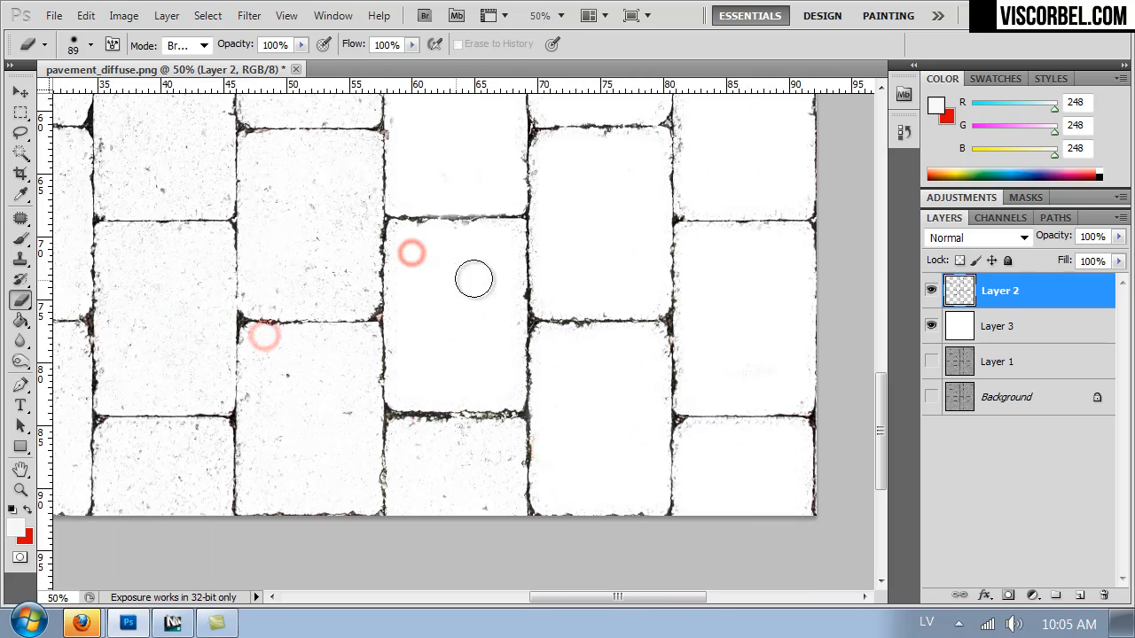
drag(415, 466, 482, 448)
drag(346, 393, 469, 384)
drag(378, 332, 428, 434)
mouse_move(418, 267)
mouse_down()
mouse_move(518, 396)
mouse_move(435, 381)
mouse_up()
drag(460, 284, 487, 452)
drag(447, 236, 506, 266)
drag(407, 362, 408, 200)
click(593, 208)
drag(419, 368, 560, 368)
drag(448, 157, 501, 223)
drag(476, 377, 453, 254)
drag(428, 236, 428, 307)
drag(429, 436, 520, 432)
drag(421, 313, 557, 591)
drag(413, 221, 444, 328)
drag(469, 347, 510, 348)
drag(497, 435, 480, 278)
mouse_move(408, 260)
mouse_down()
mouse_move(474, 256)
mouse_move(445, 403)
mouse_up()
drag(461, 415, 450, 261)
drag(391, 296, 456, 392)
drag(245, 400, 337, 430)
drag(305, 320, 457, 343)
drag(254, 317, 312, 415)
mouse_move(403, 353)
mouse_down()
mouse_move(448, 298)
mouse_move(423, 307)
mouse_up()
drag(402, 244, 426, 395)
mouse_move(363, 300)
mouse_down()
mouse_move(373, 271)
mouse_move(284, 274)
mouse_move(274, 408)
mouse_move(369, 413)
mouse_move(372, 304)
mouse_move(343, 347)
mouse_move(310, 310)
mouse_move(316, 392)
mouse_up()
mouse_move(438, 195)
mouse_down()
mouse_move(423, 182)
mouse_move(514, 172)
mouse_move(517, 296)
mouse_move(495, 317)
mouse_move(431, 317)
mouse_move(418, 182)
mouse_move(431, 183)
mouse_move(459, 271)
mouse_move(491, 241)
mouse_up()
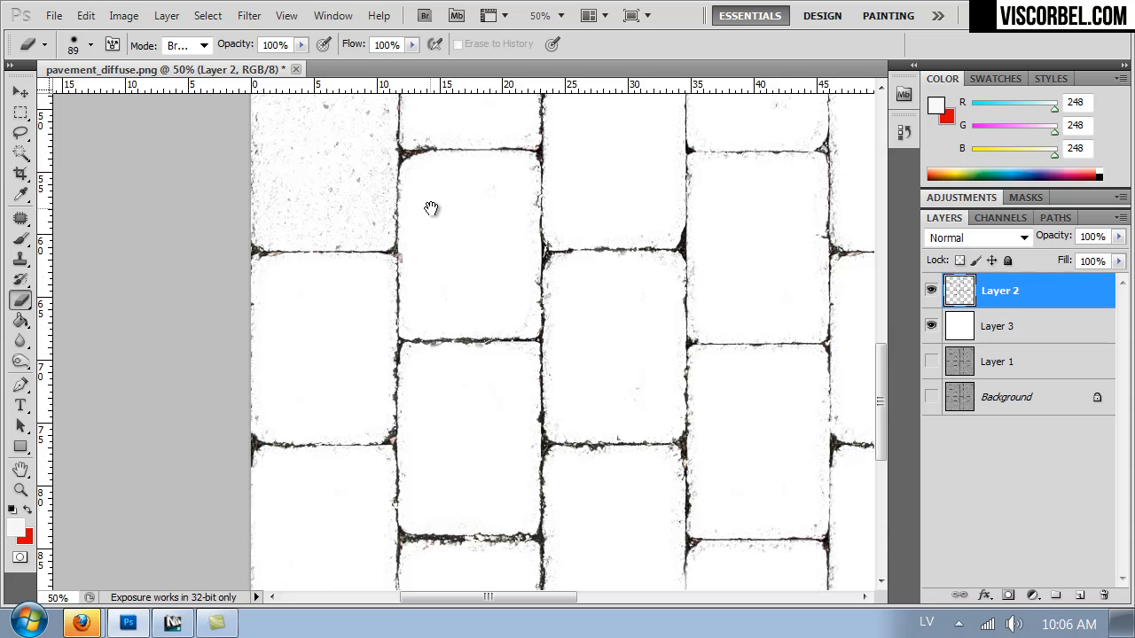
drag(432, 209, 477, 343)
mouse_move(415, 223)
mouse_down()
mouse_move(320, 213)
mouse_move(312, 342)
mouse_move(319, 360)
mouse_move(416, 363)
mouse_move(418, 235)
mouse_move(382, 297)
mouse_move(357, 287)
mouse_move(340, 249)
mouse_up()
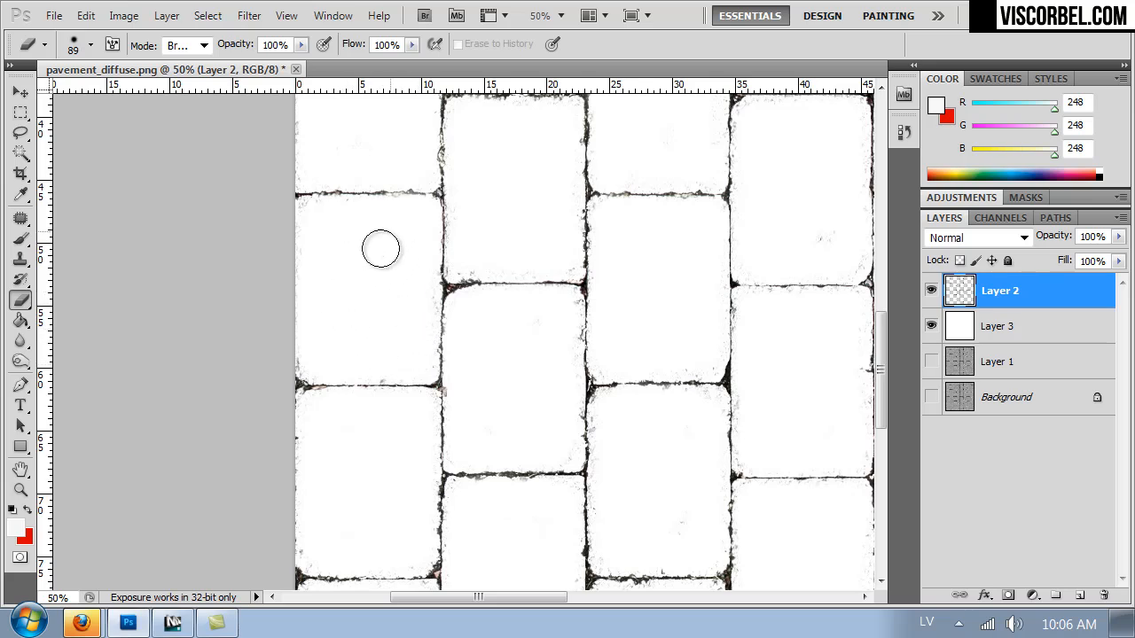
key(ctrl+minus)
key(ctrl+minus)
key(ctrl+minus)
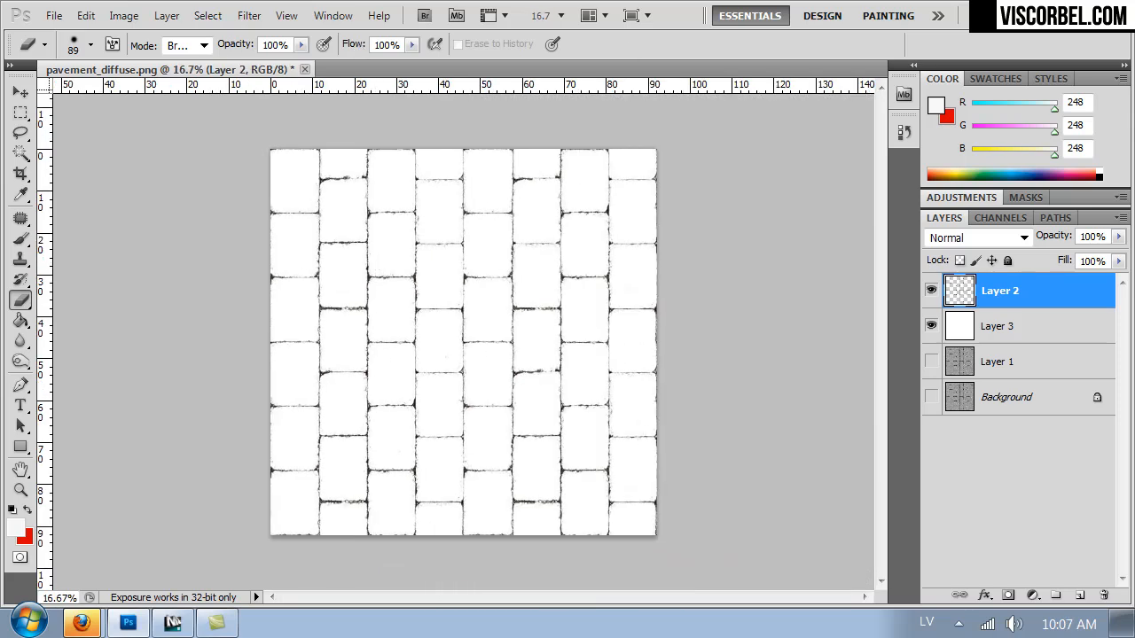
Darken and sharpen the joints with Levels, setting the black input to 61 and the white input to 141.
key(ctrl+plus)
key(ctrl+plus)
key(ctrl+plus)
key(ctrl+l)
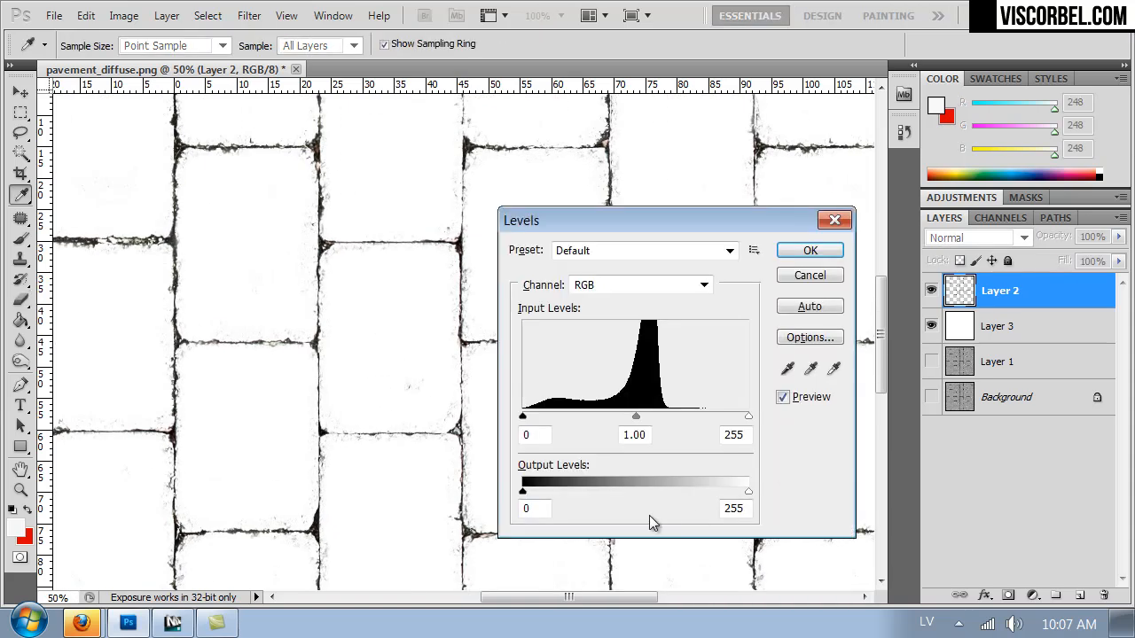
drag(524, 420, 556, 423)
drag(750, 419, 649, 414)
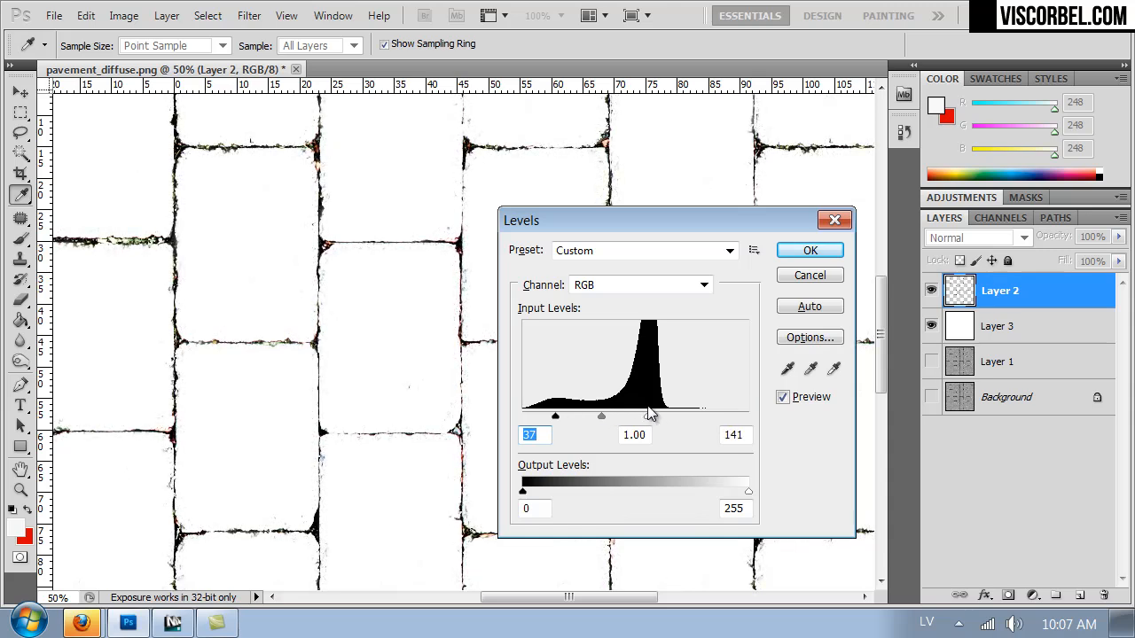
drag(555, 417, 568, 417)
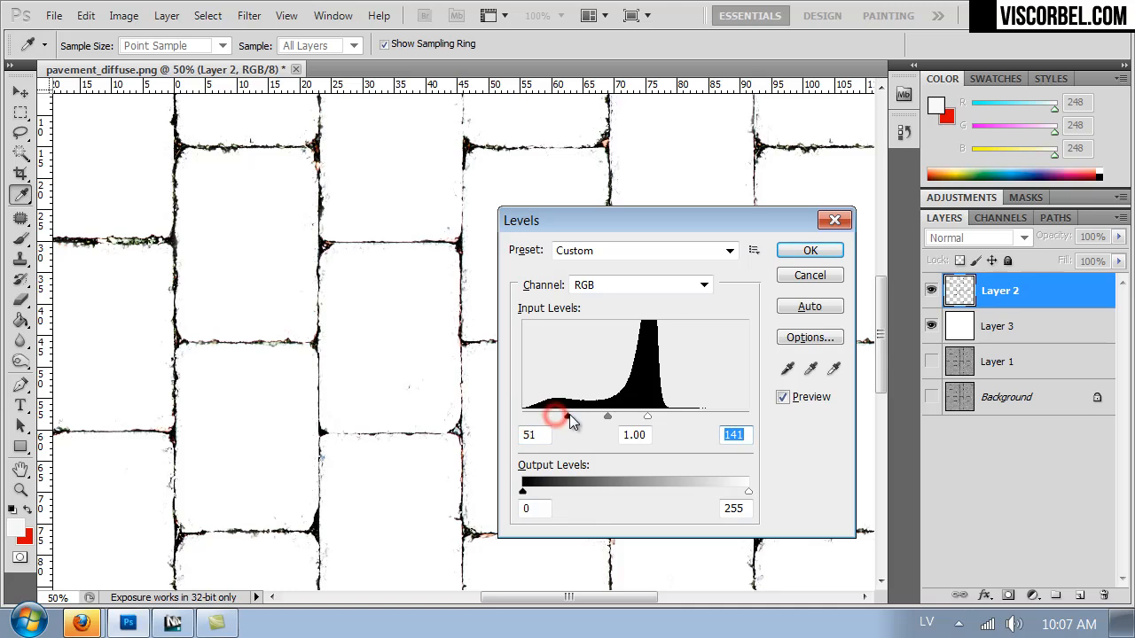
click(811, 250)
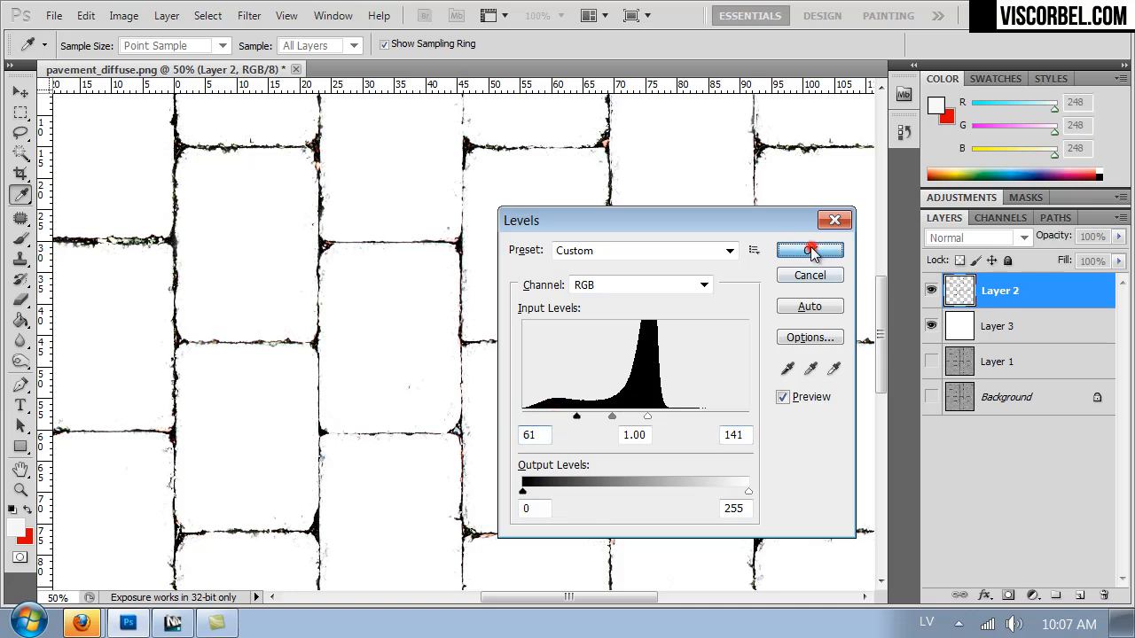
Desaturate the joints layer with Hue/Saturation at a saturation of -100.
key(b)
key(ctrl+u)
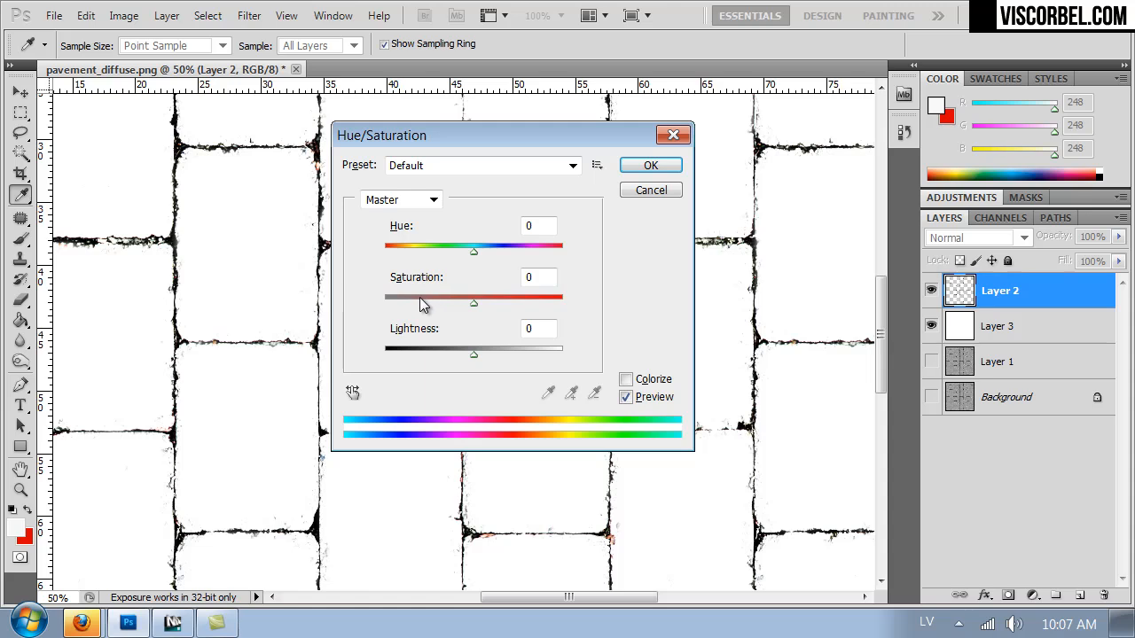
drag(373, 302, 360, 310)
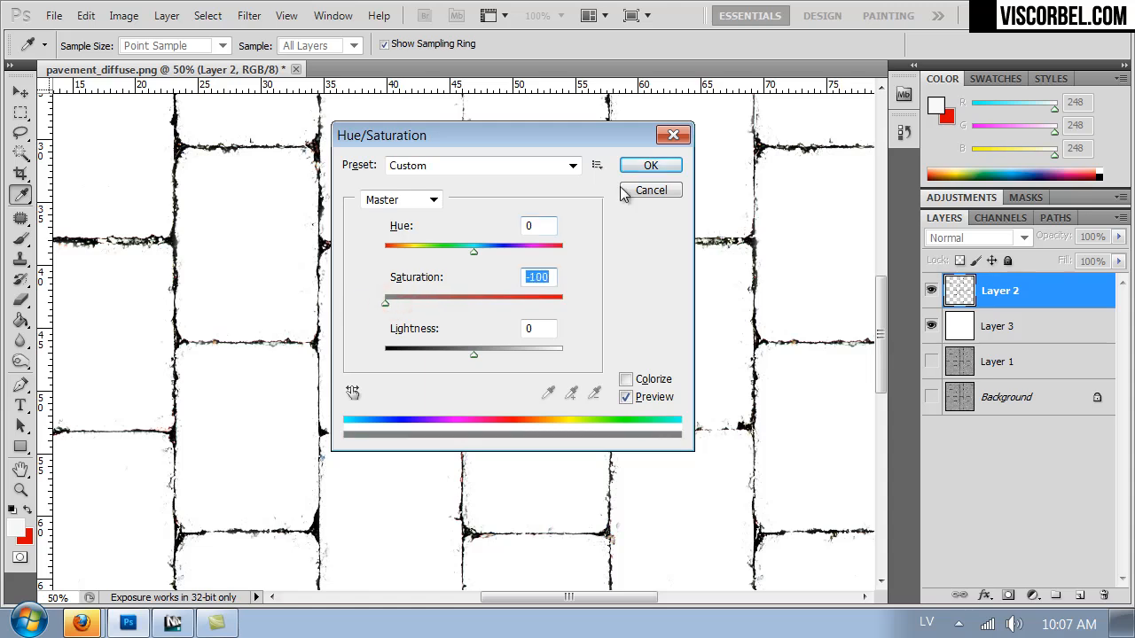
click(651, 166)
Examine the black joint lines close up and across the whole texture for leftover colour and specks.
key(ctrl+minus)
key(ctrl+minus)
key(ctrl+minus)
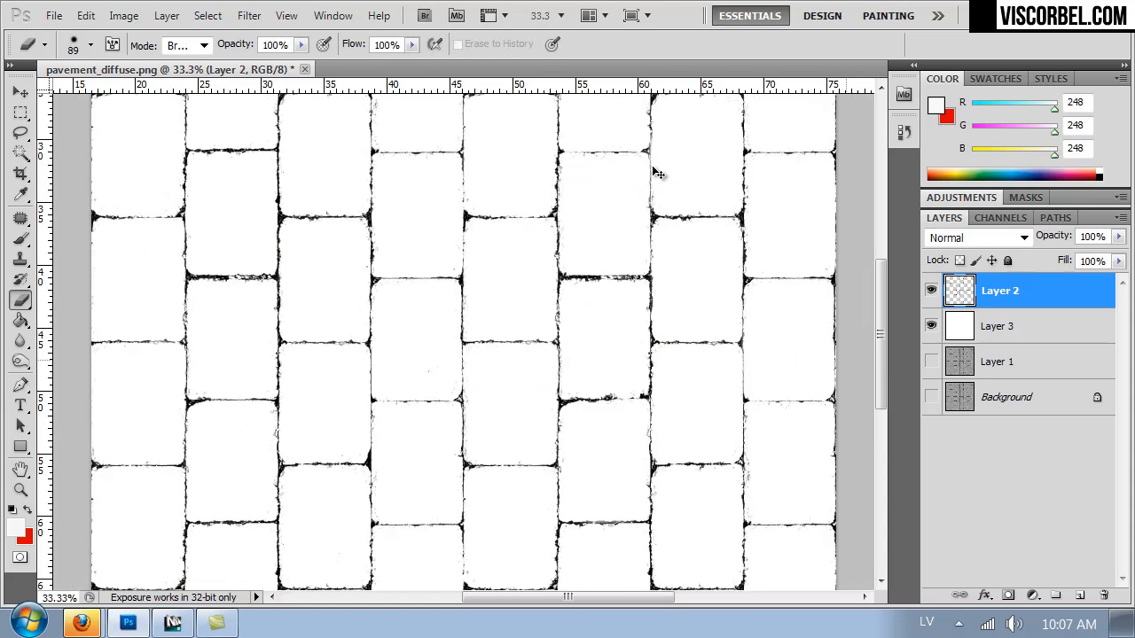
key(ctrl+plus)
key(ctrl+plus)
key(ctrl+plus)
key(ctrl+plus)
key(ctrl+plus)
key(ctrl+plus)
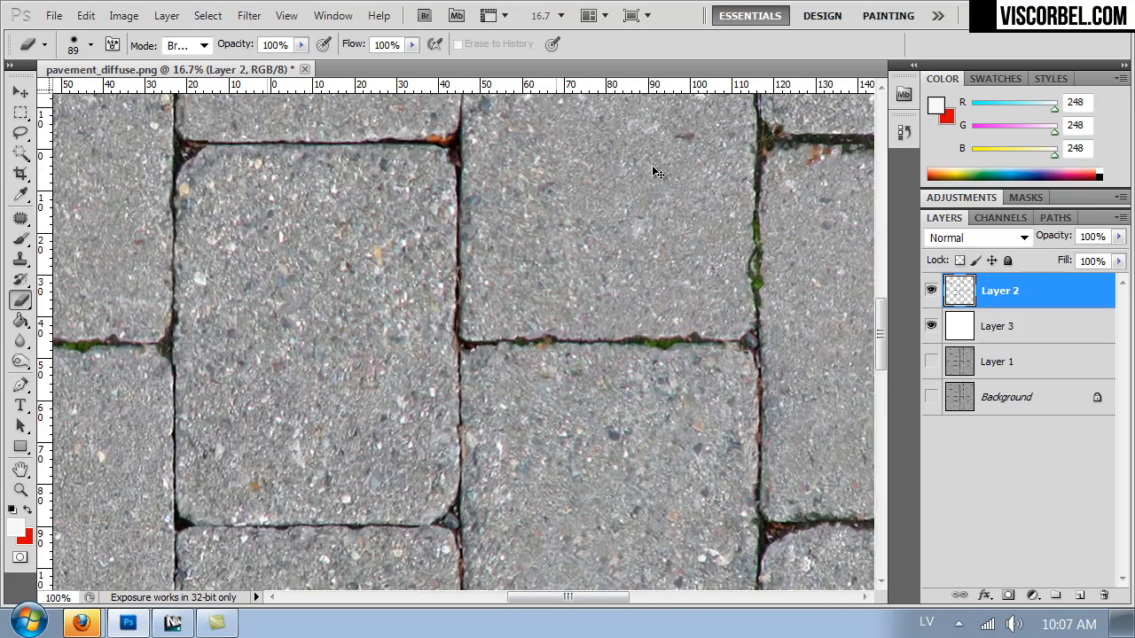
key(ctrl+minus)
key(ctrl+minus)
key(ctrl+minus)
key(ctrl+minus)
key(ctrl+minus)
key(ctrl+minus)
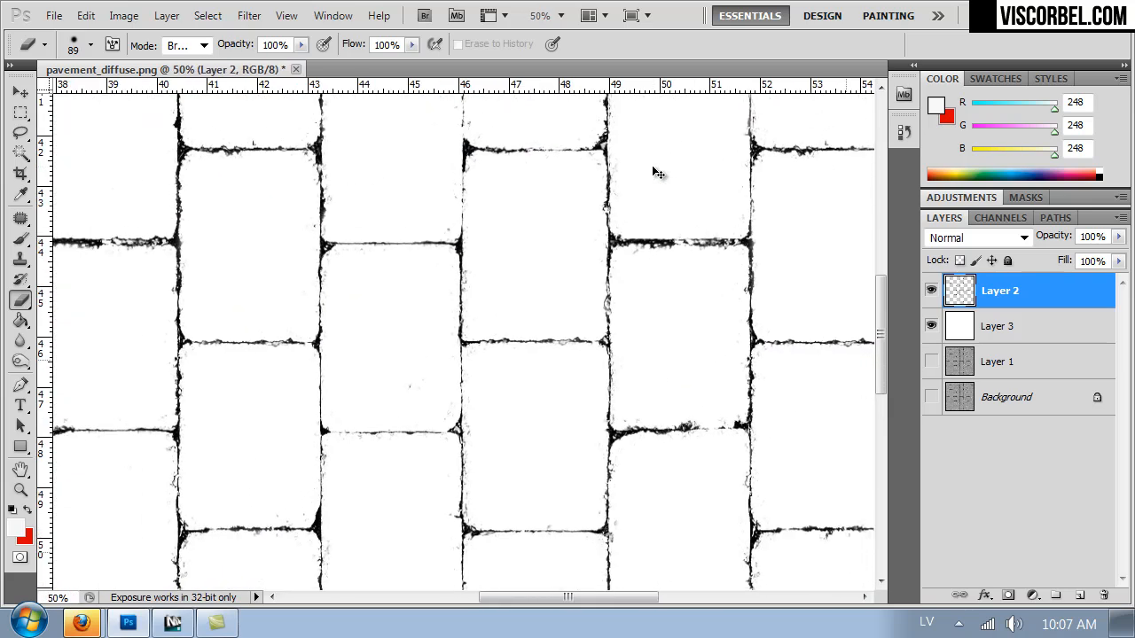
key(ctrl+plus)
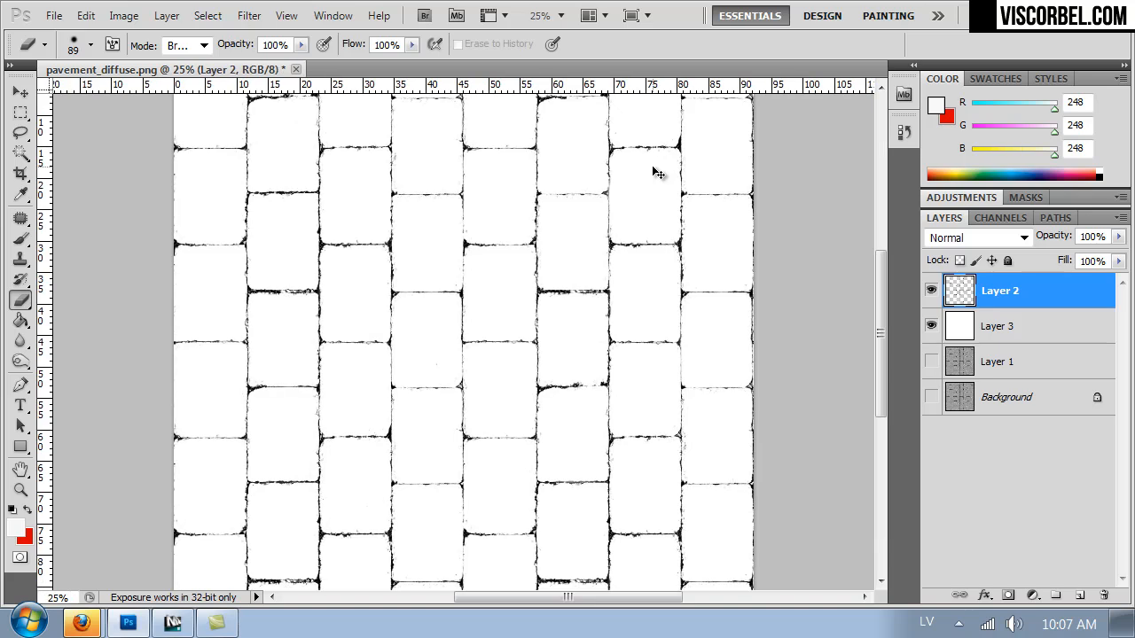
Duplicate the joints layer and apply Blur More to the copy.
key(ctrl+j)
click(248, 15)
mouse_move(384, 220)
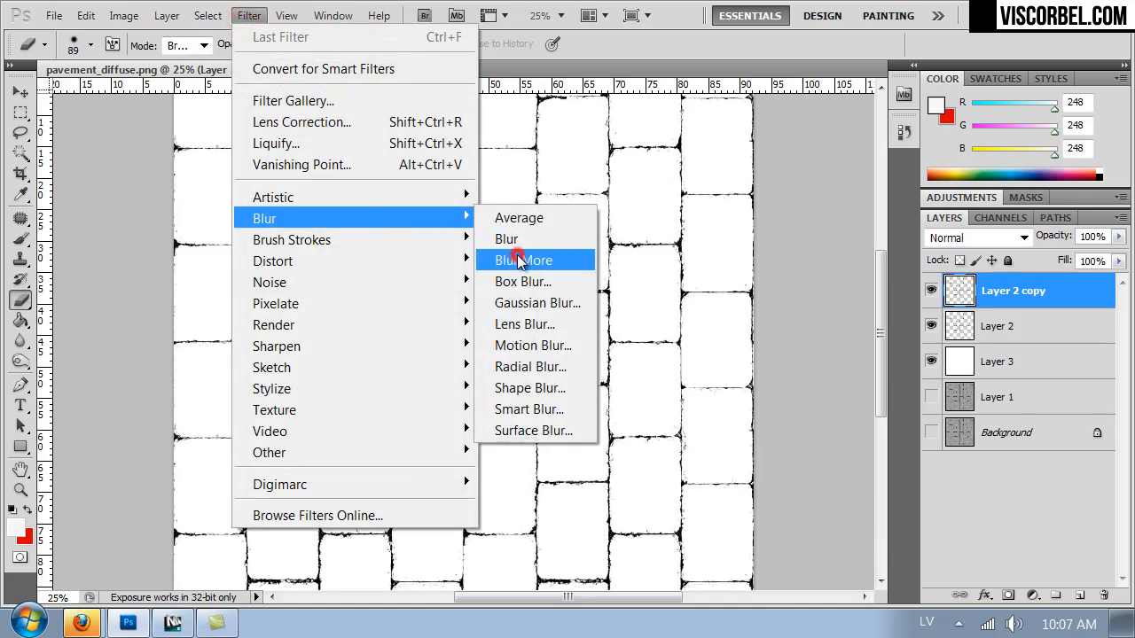
click(520, 260)
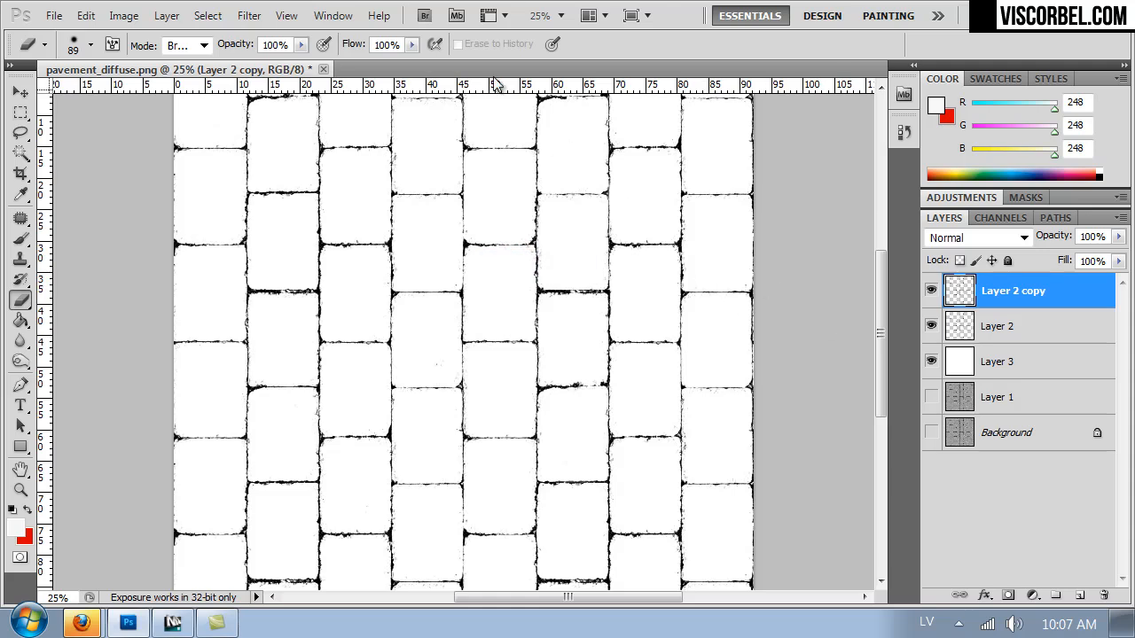
Apply a wide Gaussian Blur to the joints copy, with a radius slightly above 22.3 pixels.
click(250, 15)
mouse_move(410, 219)
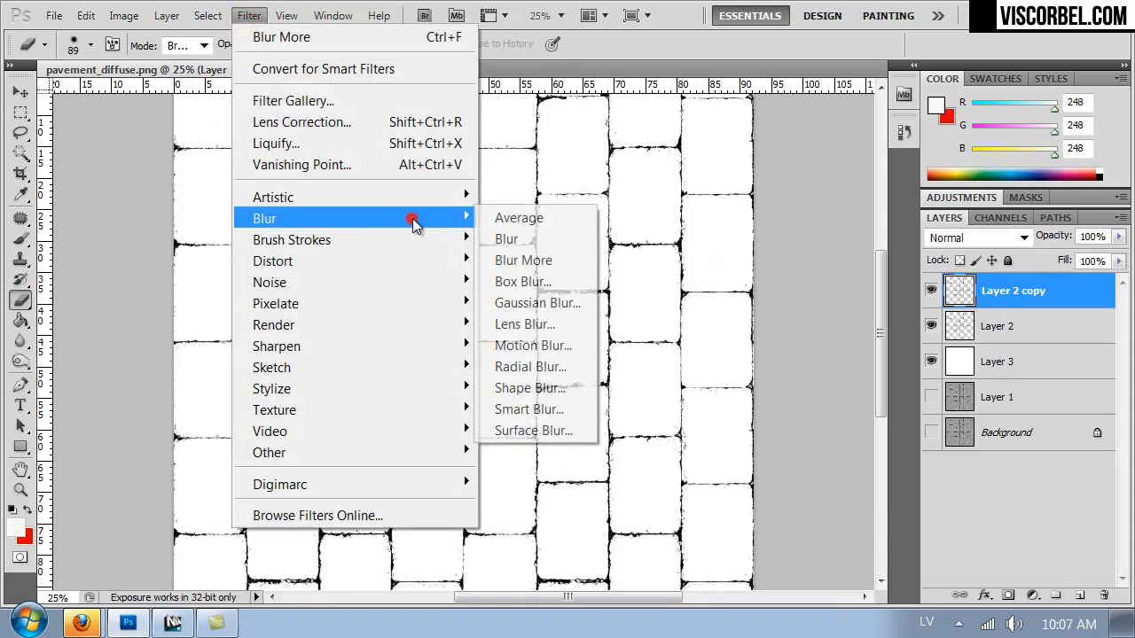
click(532, 302)
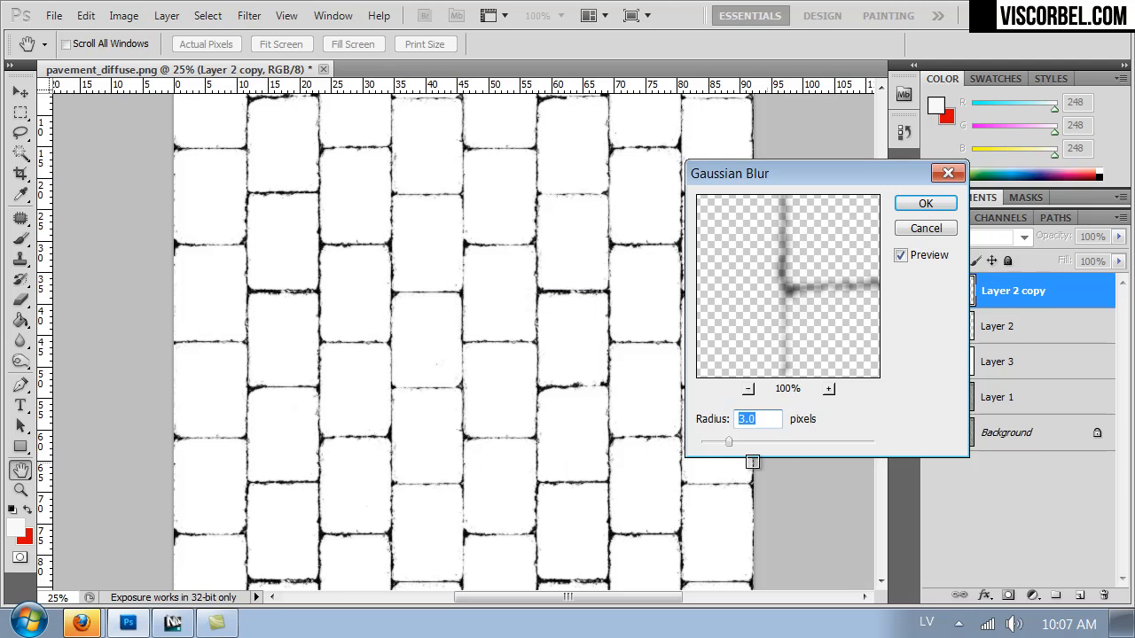
drag(735, 442, 764, 439)
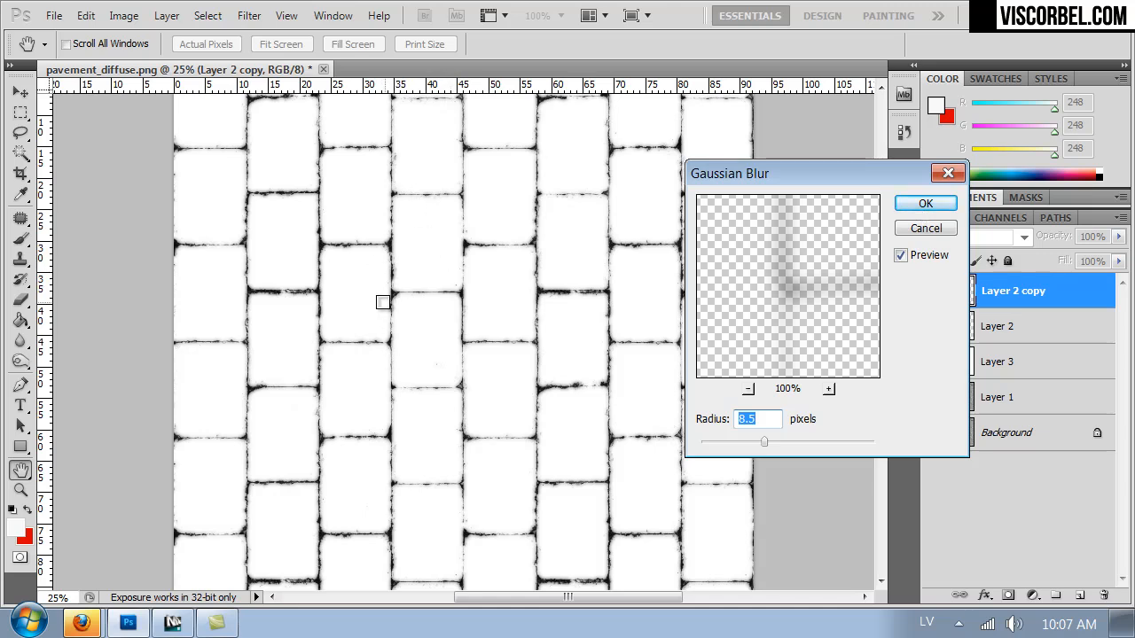
drag(765, 442, 783, 441)
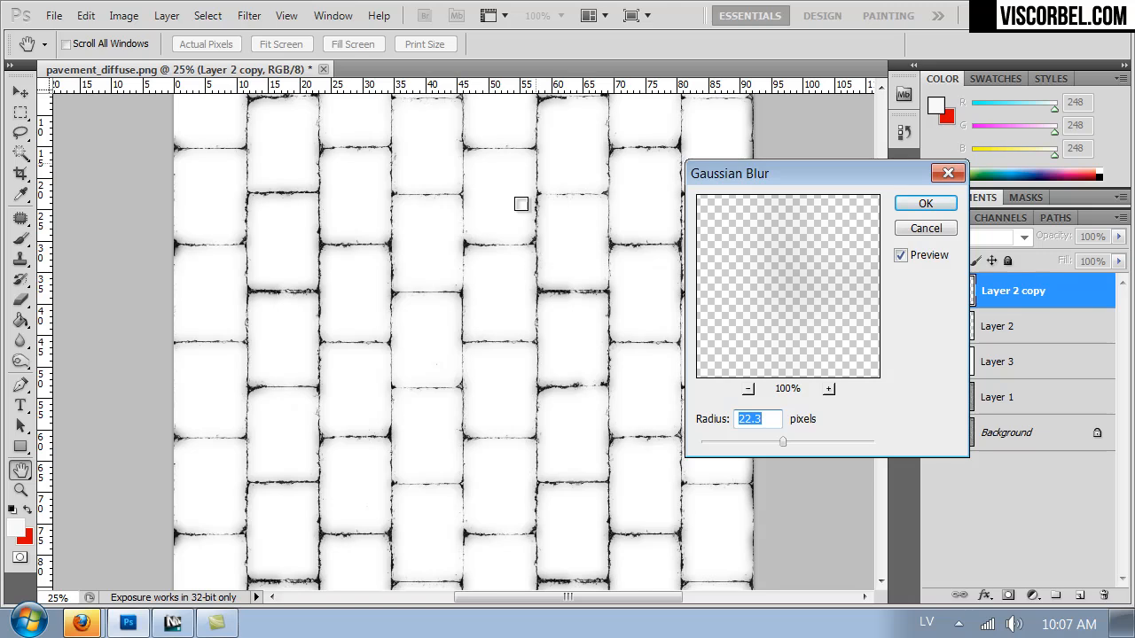
drag(785, 440, 788, 440)
click(922, 204)
key(e)
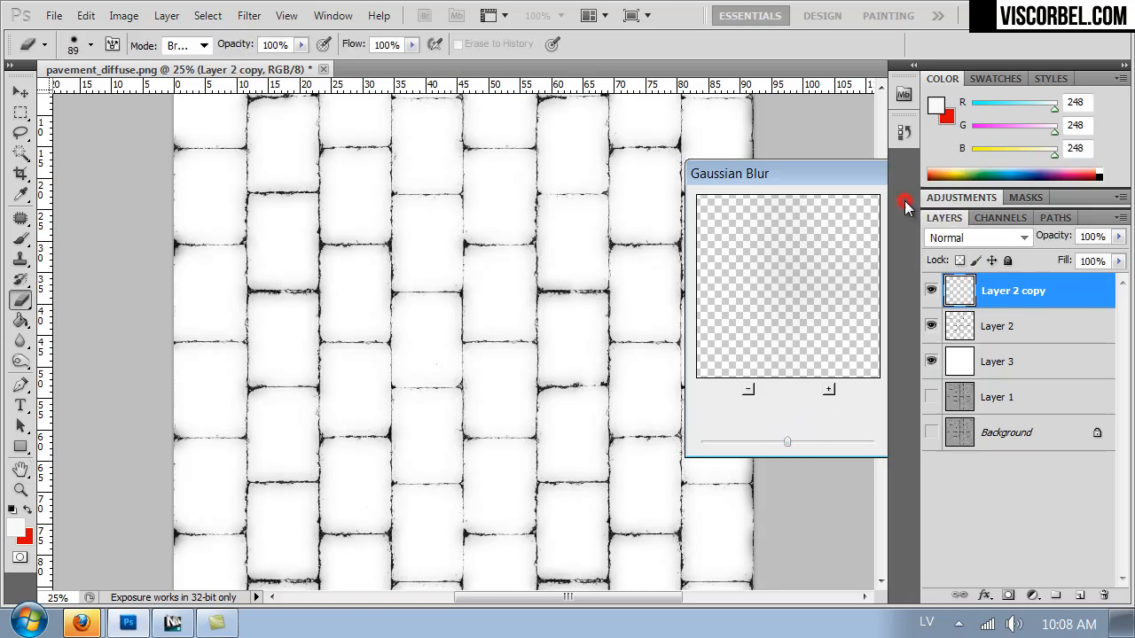
Duplicate the sharp Layer 2 again, apply a 7.4 pixel Gaussian Blur to the copy, and compare the result with it hidden and shown.
click(982, 330)
key(ctrl+j)
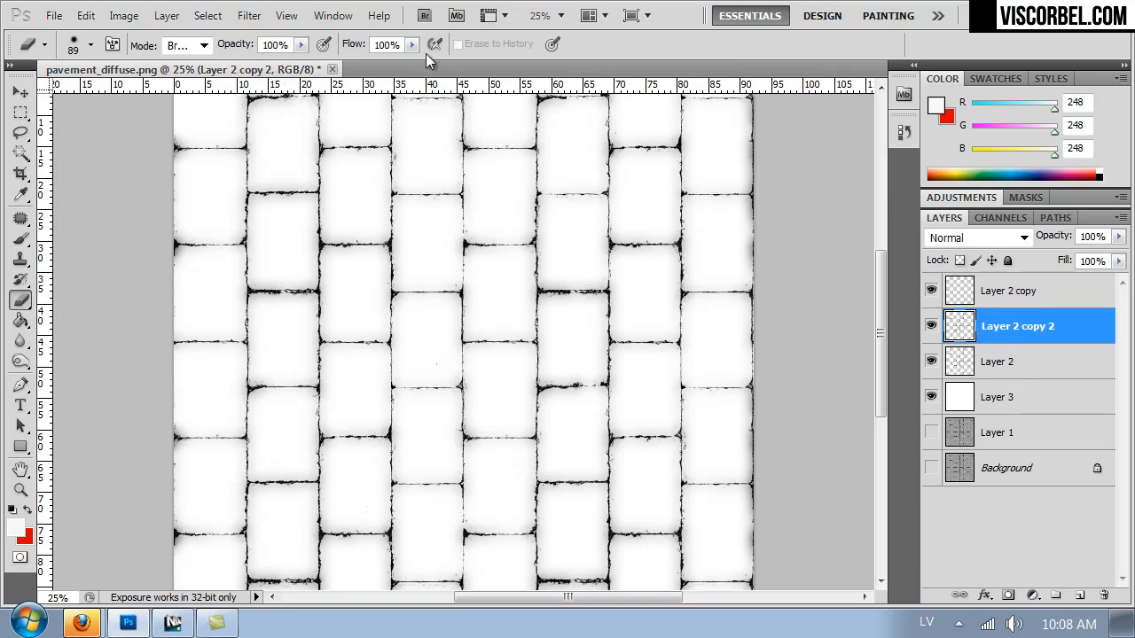
click(265, 11)
click(421, 222)
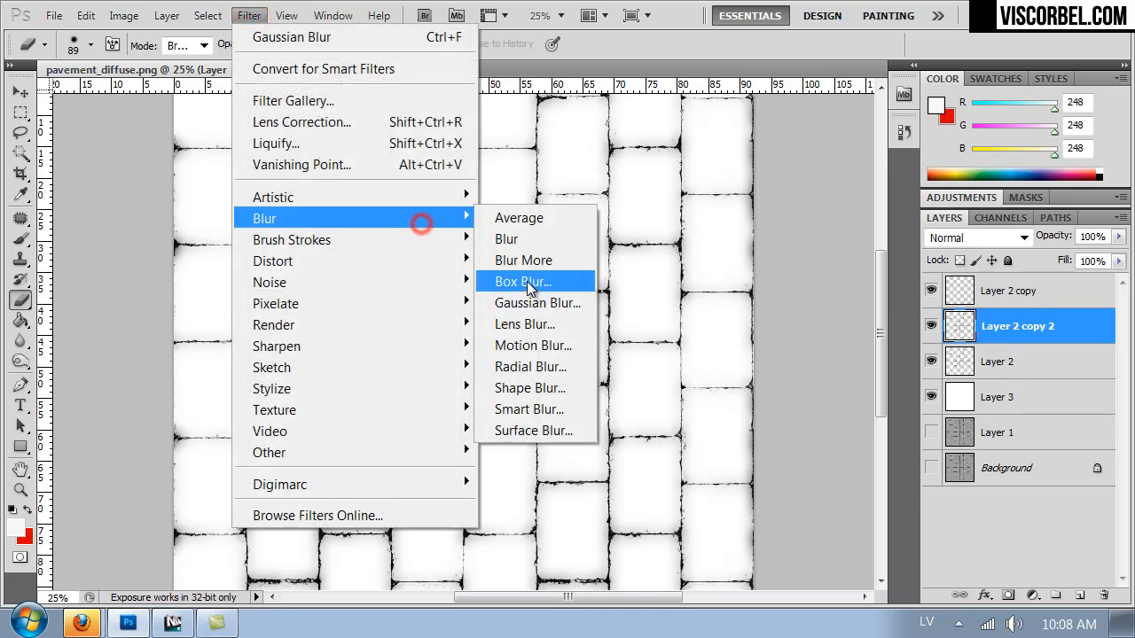
click(535, 302)
mouse_move(761, 446)
mouse_down()
mouse_move(734, 447)
mouse_move(759, 437)
mouse_up()
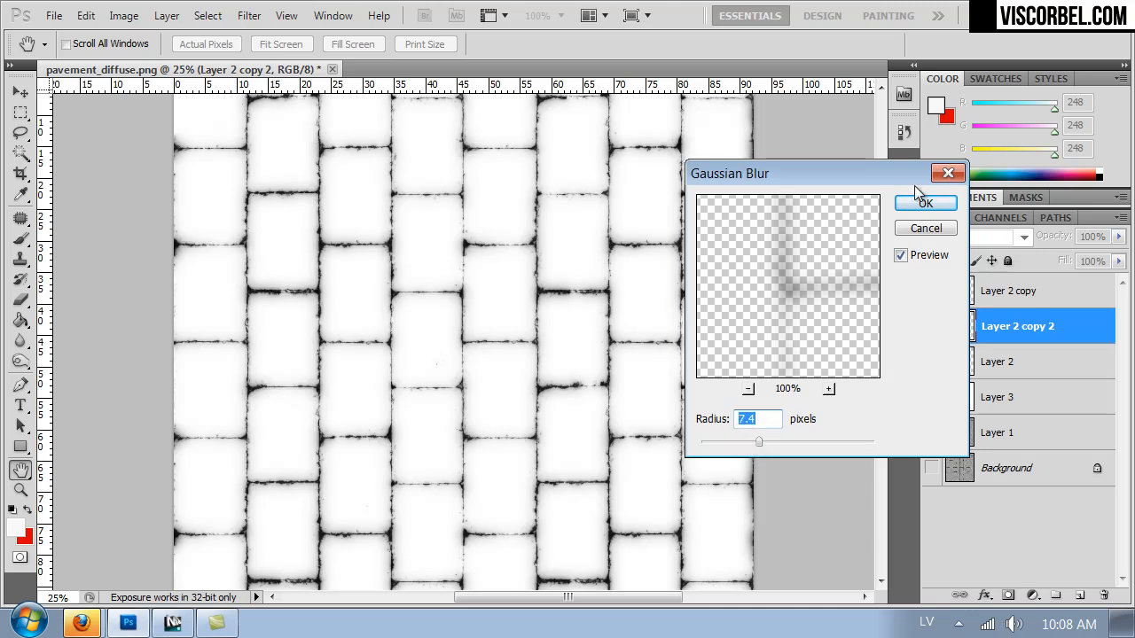
click(925, 203)
click(928, 328)
click(928, 327)
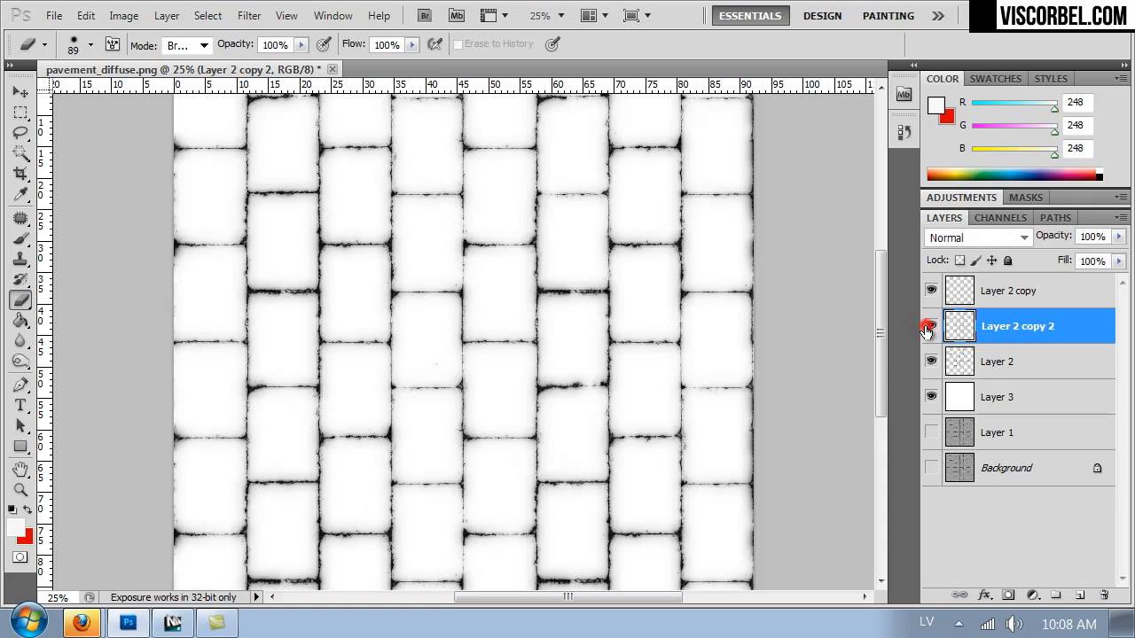
click(928, 327)
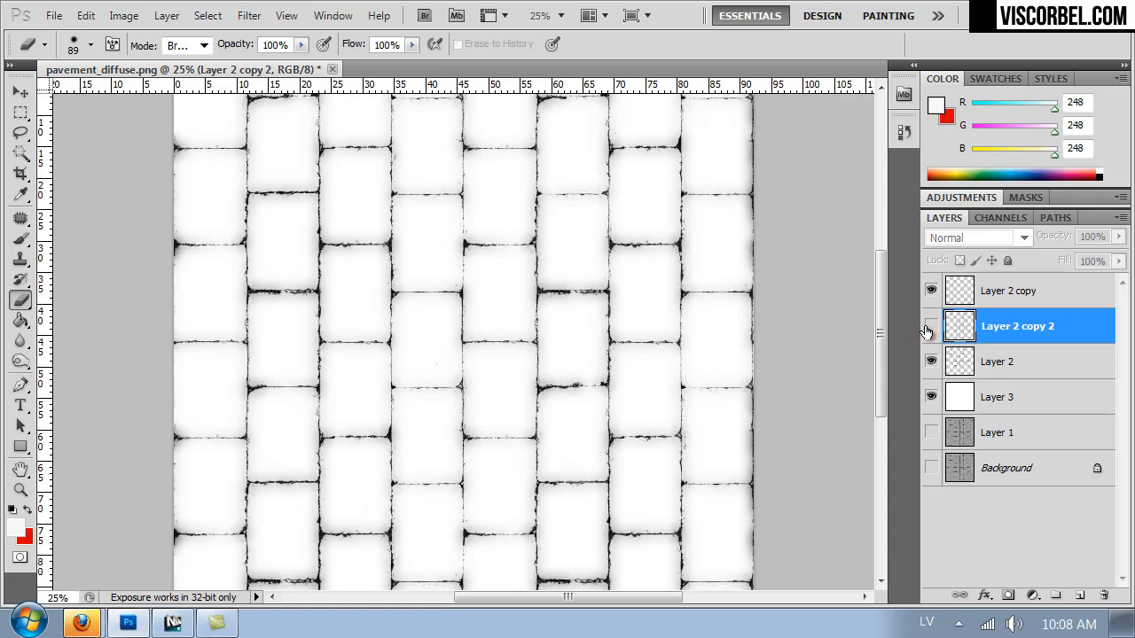
click(928, 327)
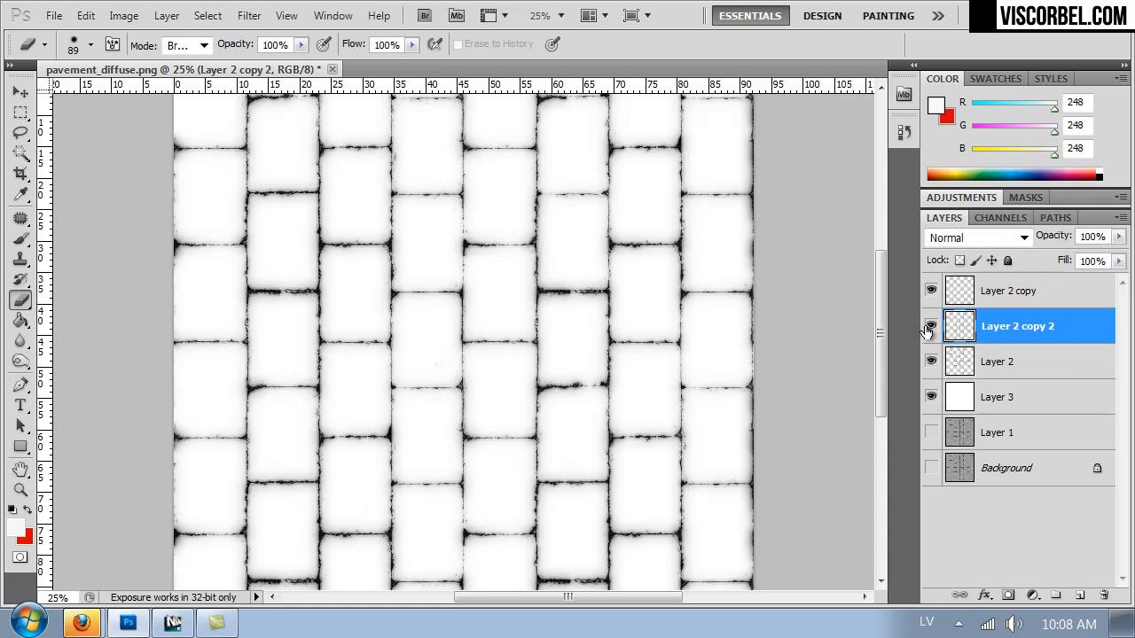
Duplicate the sharp Layer 2 once more and apply a Gaussian Blur with a 3.4 pixel radius to the copy.
key(ctrl+1)
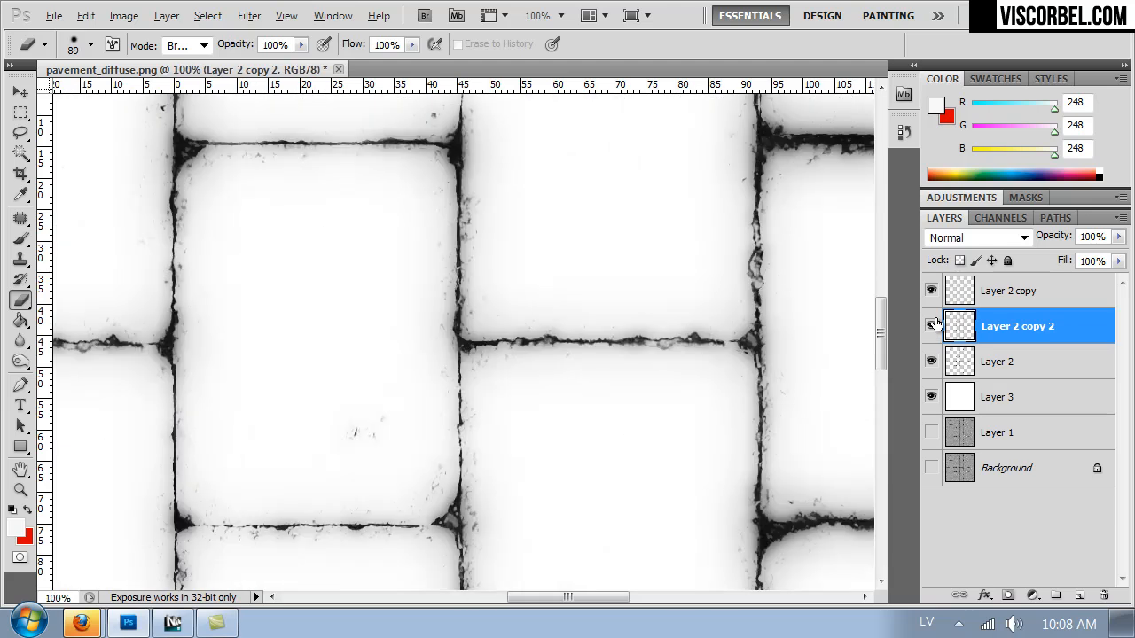
click(986, 361)
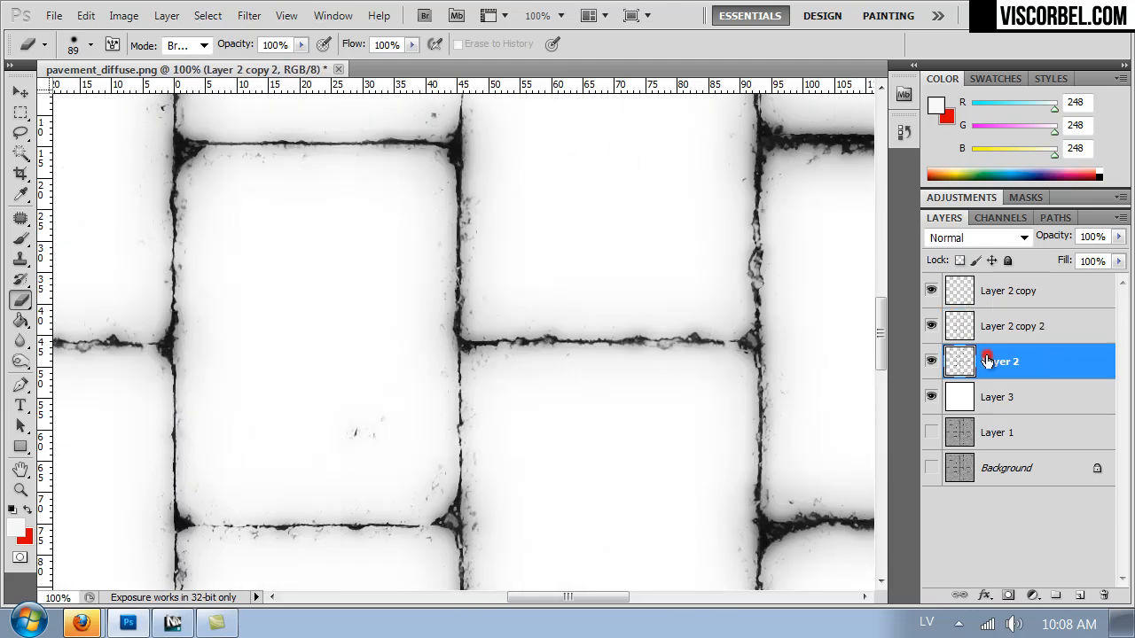
key(ctrl+j)
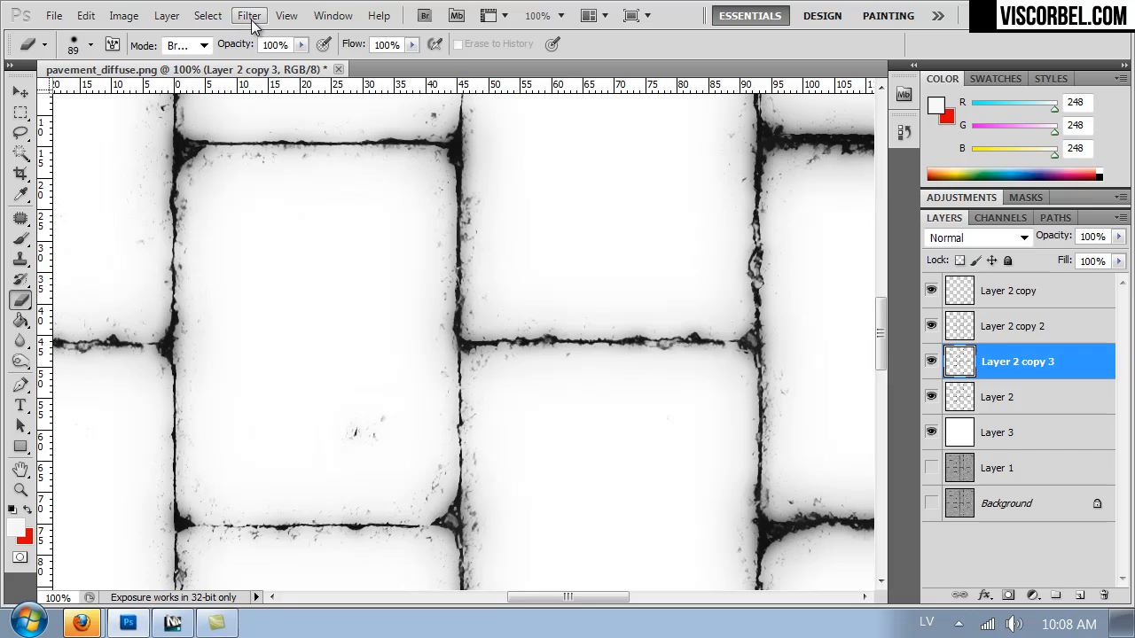
click(250, 15)
mouse_move(434, 230)
click(521, 294)
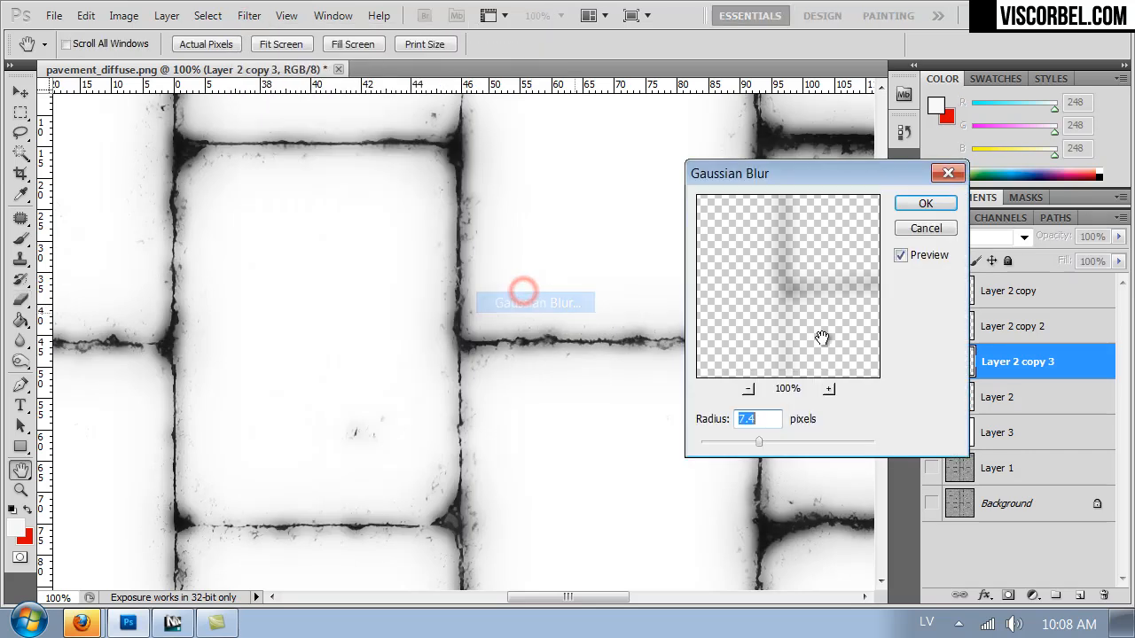
drag(738, 443, 723, 443)
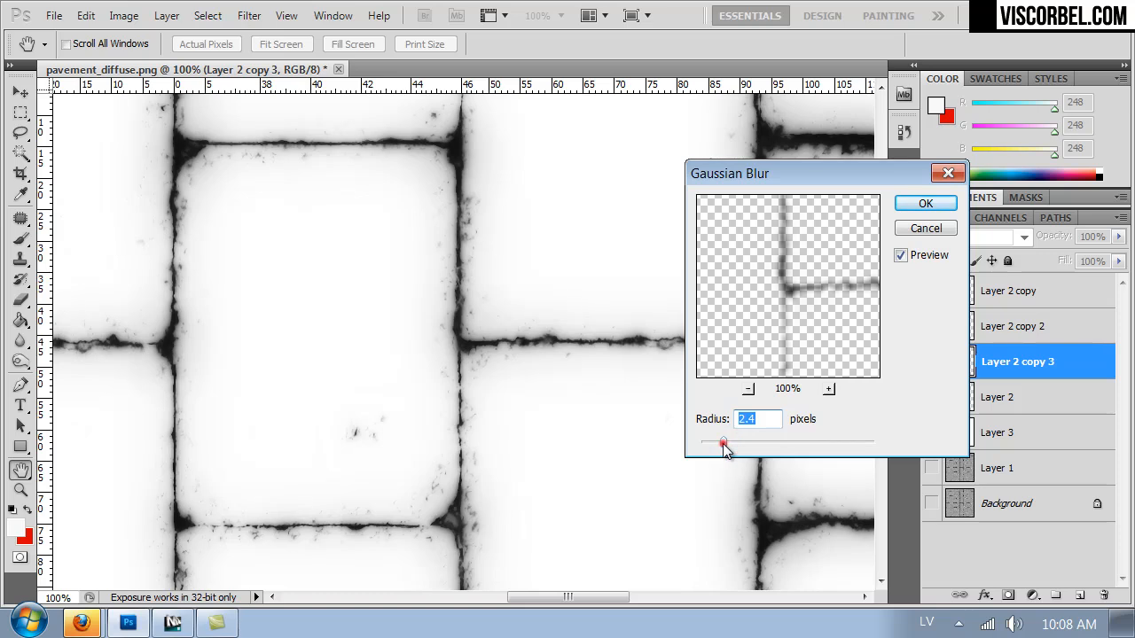
drag(726, 445, 730, 445)
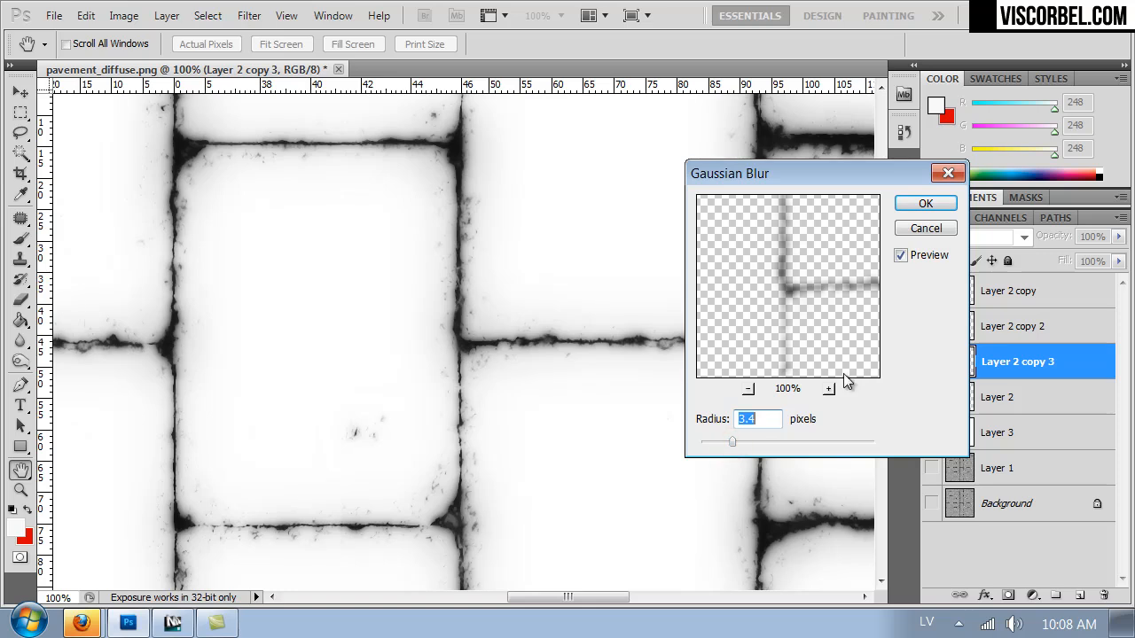
click(931, 204)
Duplicate the 3.4 pixel blurred layer and reduce the new copy's opacity to 27%.
key(ctrl+j)
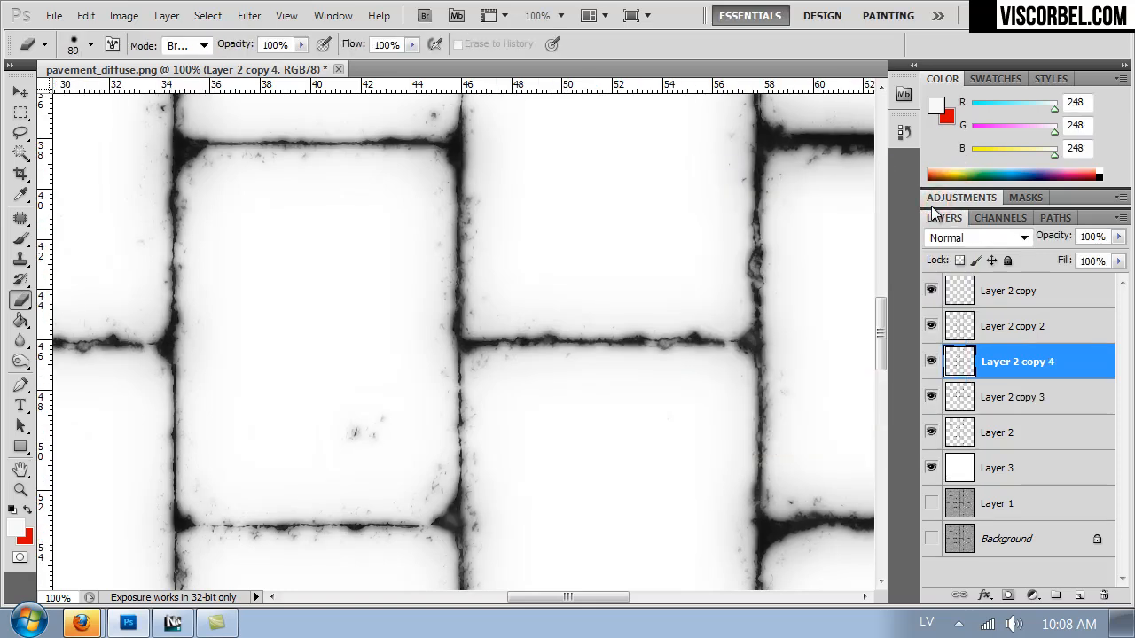
key(ctrl+minus)
key(ctrl+minus)
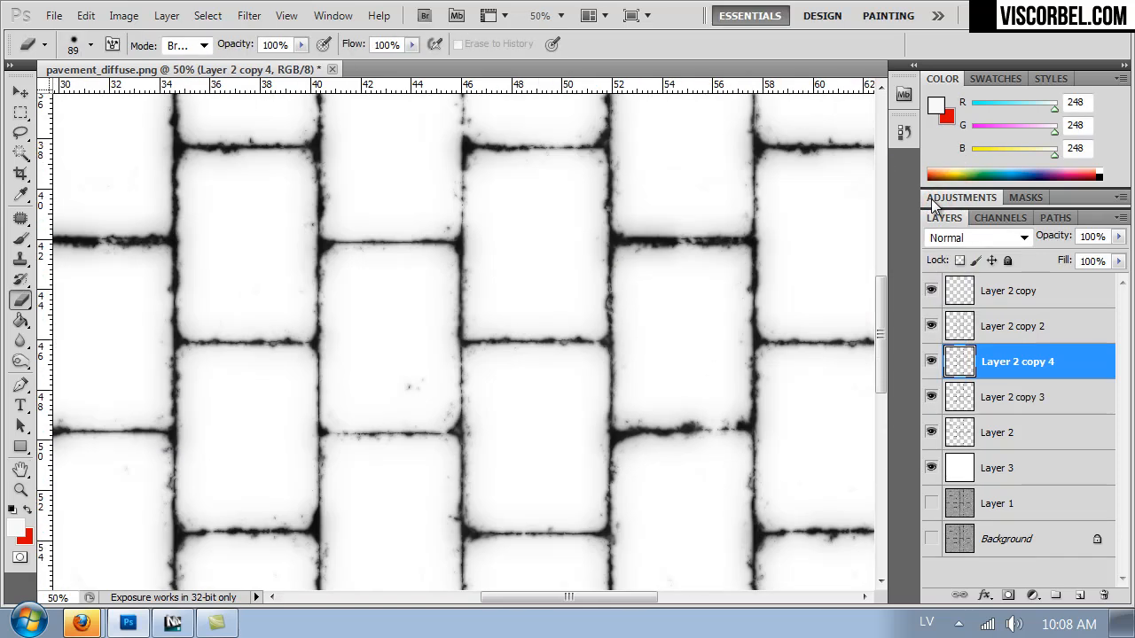
key(ctrl+minus)
key(ctrl+minus)
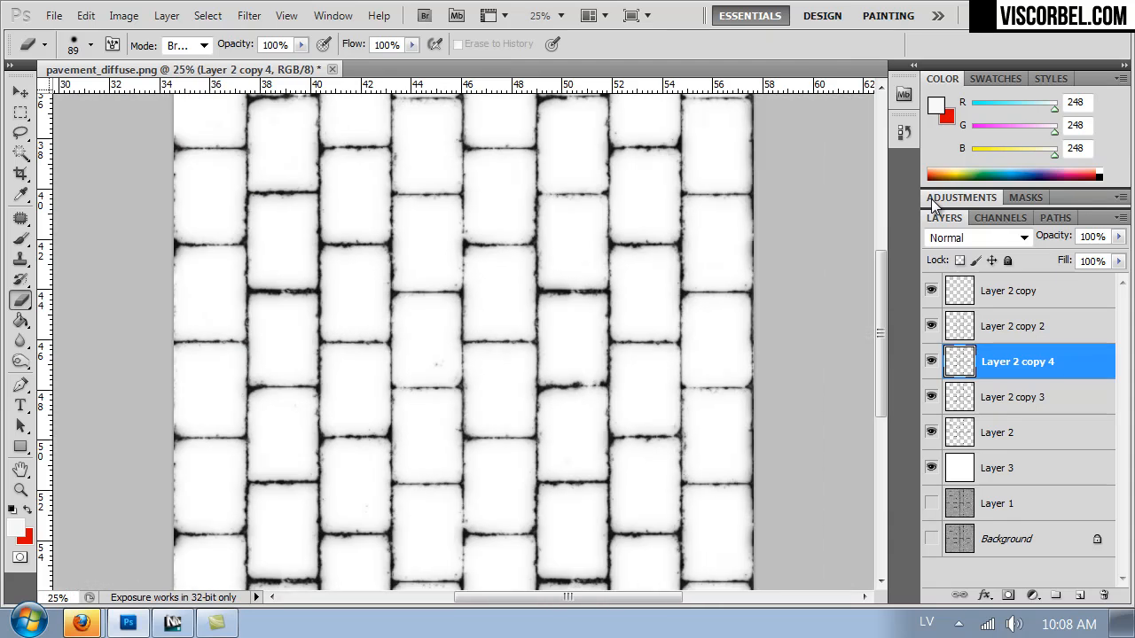
key(ctrl+1)
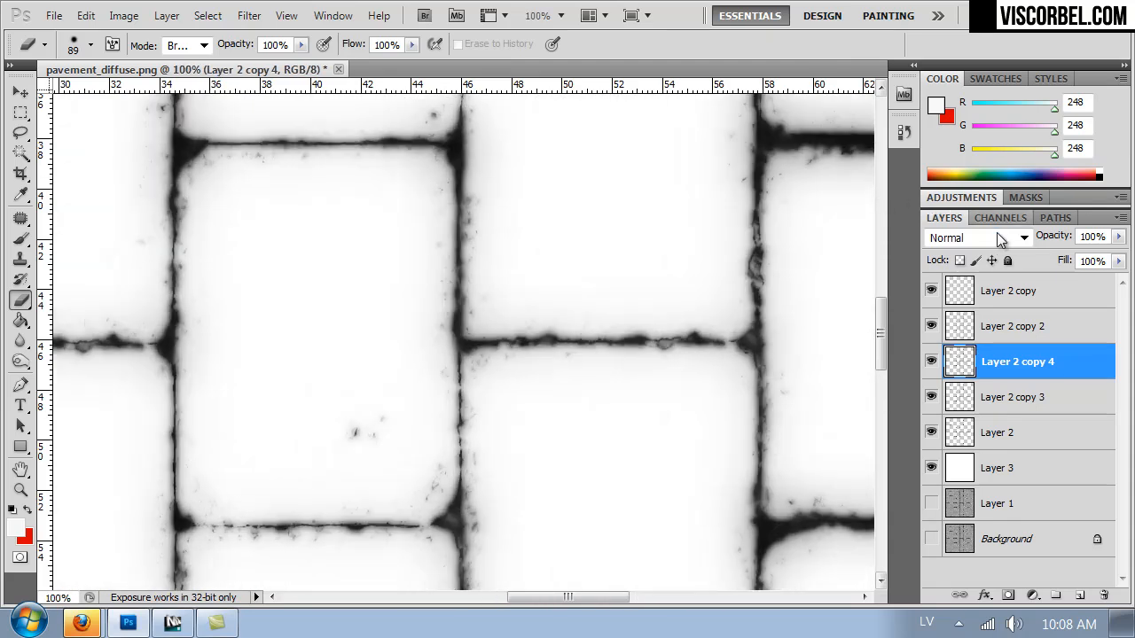
key(Delete)
key(ctrl+j)
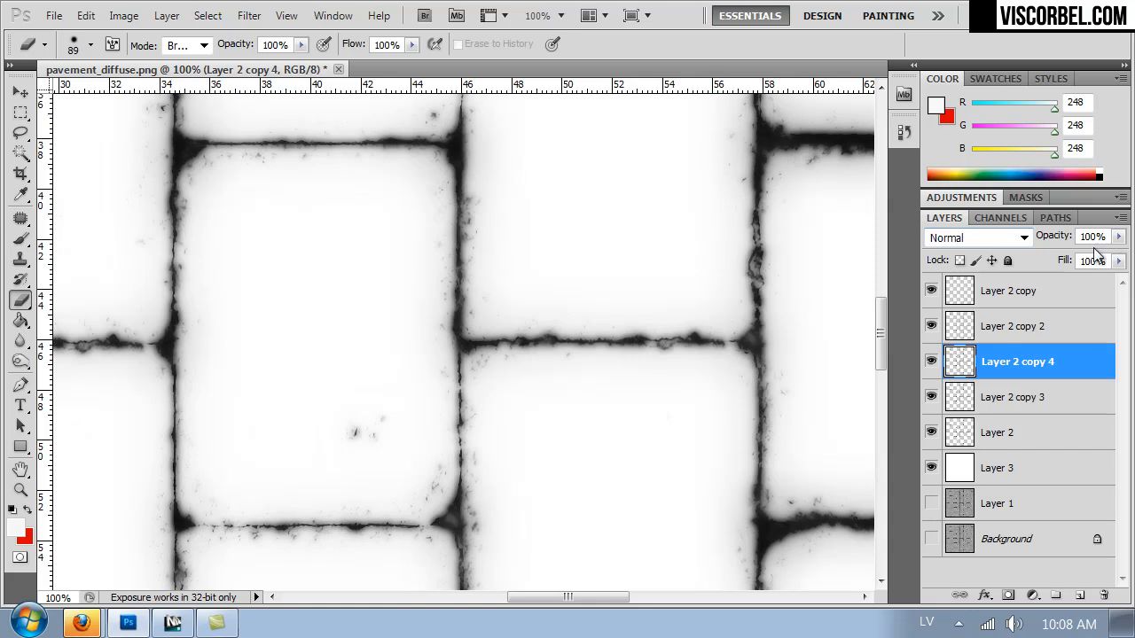
click(1118, 237)
drag(1051, 258, 1054, 256)
click(21, 112)
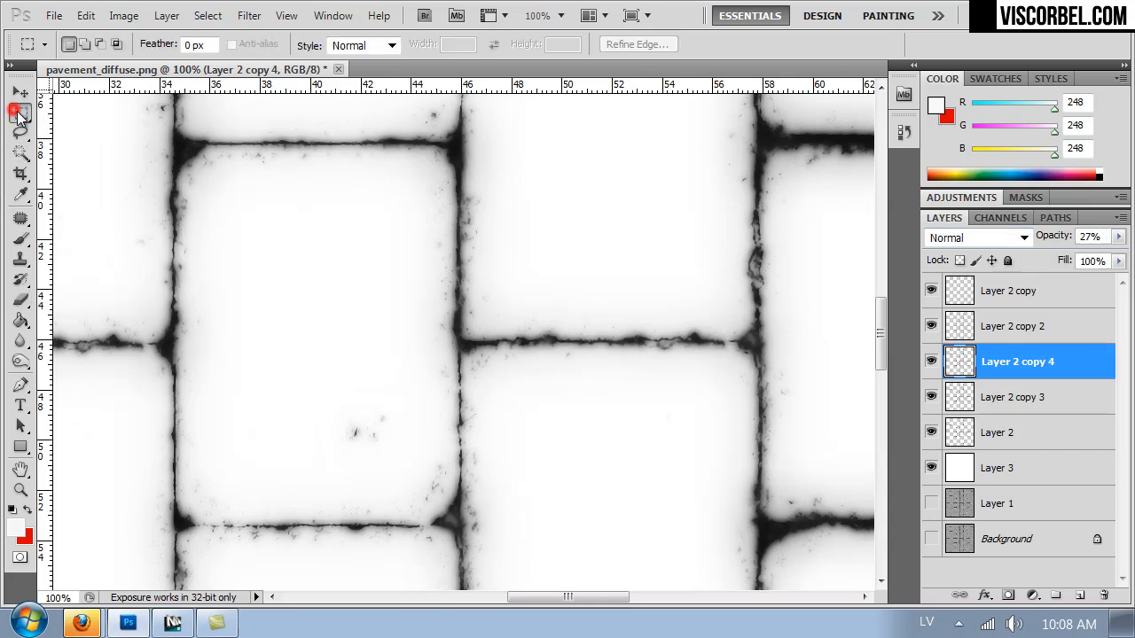
key(ctrl+minus)
key(ctrl+minus)
key(ctrl+minus)
key(ctrl+minus)
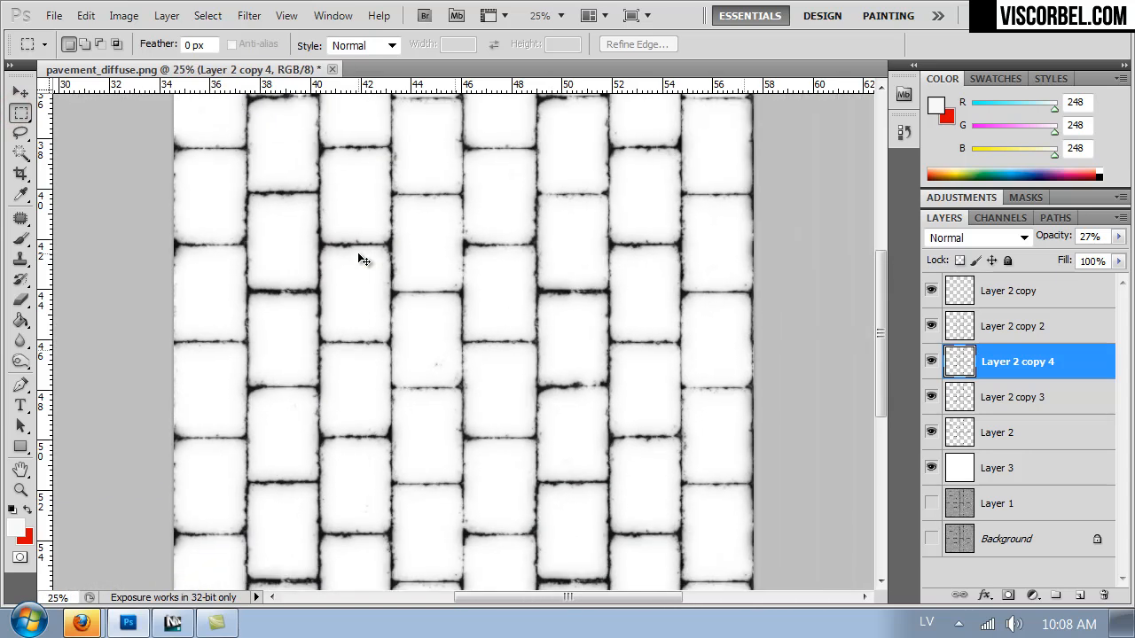
Hide the white Layer 3, then show and select the pavement Layer 1 beneath the joint layers.
click(931, 467)
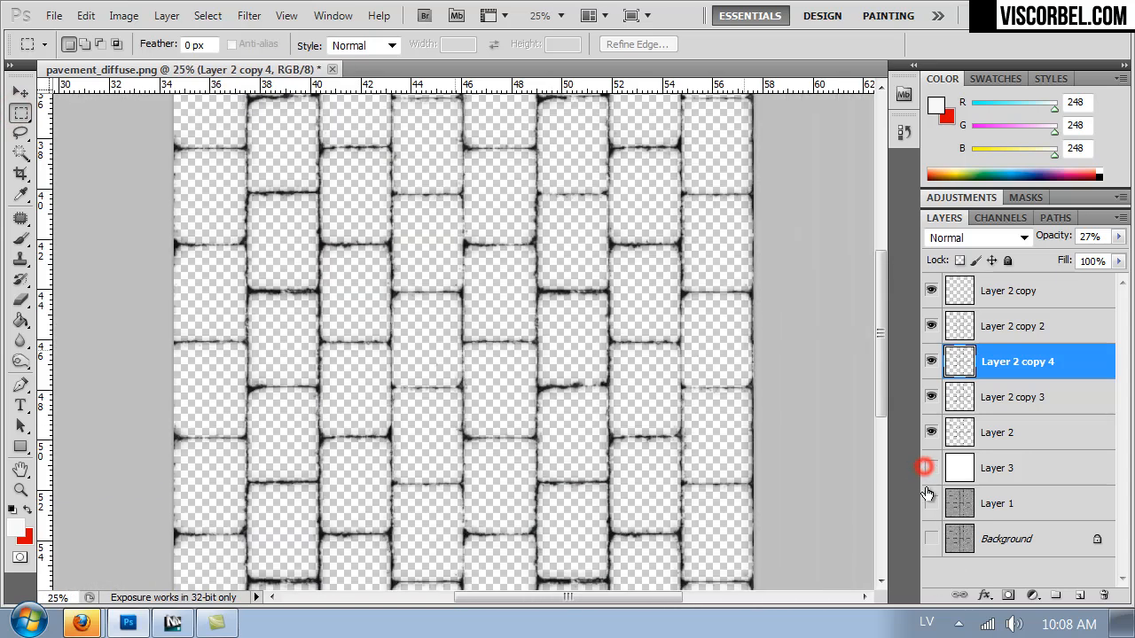
click(931, 502)
click(978, 504)
Raise Layer 1's Lightness to +78 with Hue/Saturation.
key(ctrl+plus)
key(ctrl+plus)
key(ctrl+plus)
key(ctrl+u)
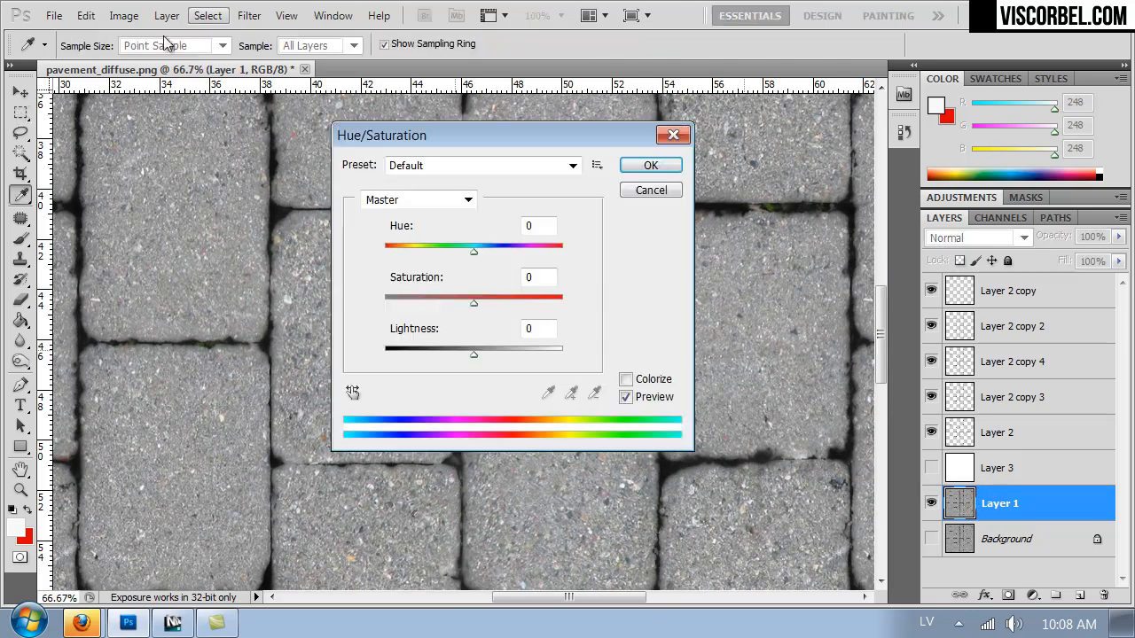
click(536, 354)
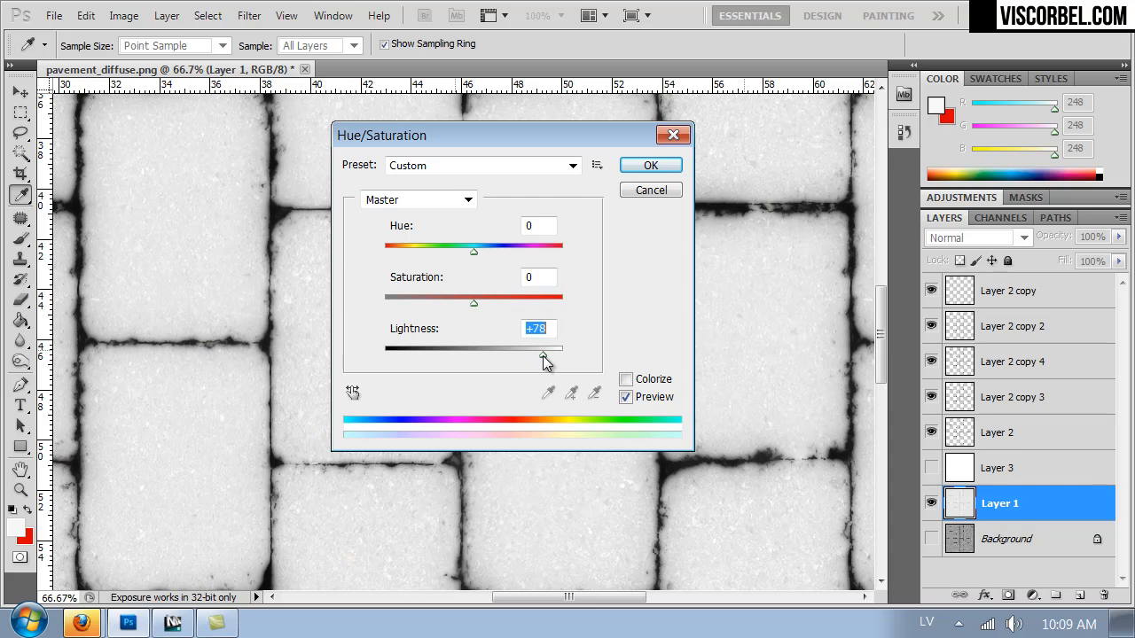
drag(434, 130, 722, 170)
click(947, 190)
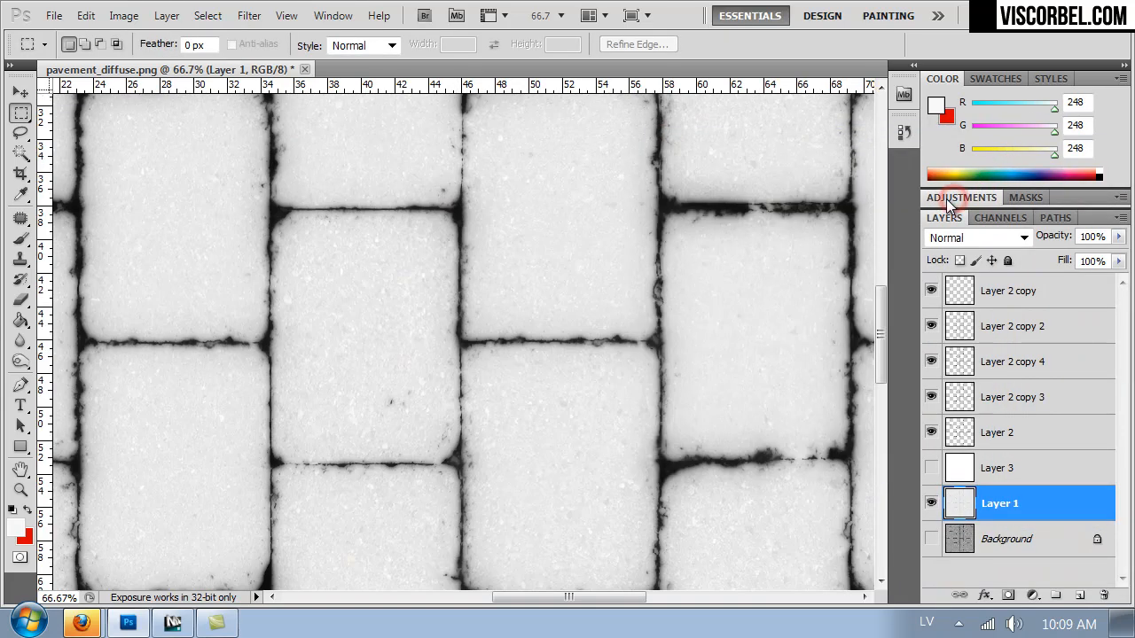
key(ctrl+minus)
key(ctrl+minus)
key(ctrl+minus)
key(ctrl+minus)
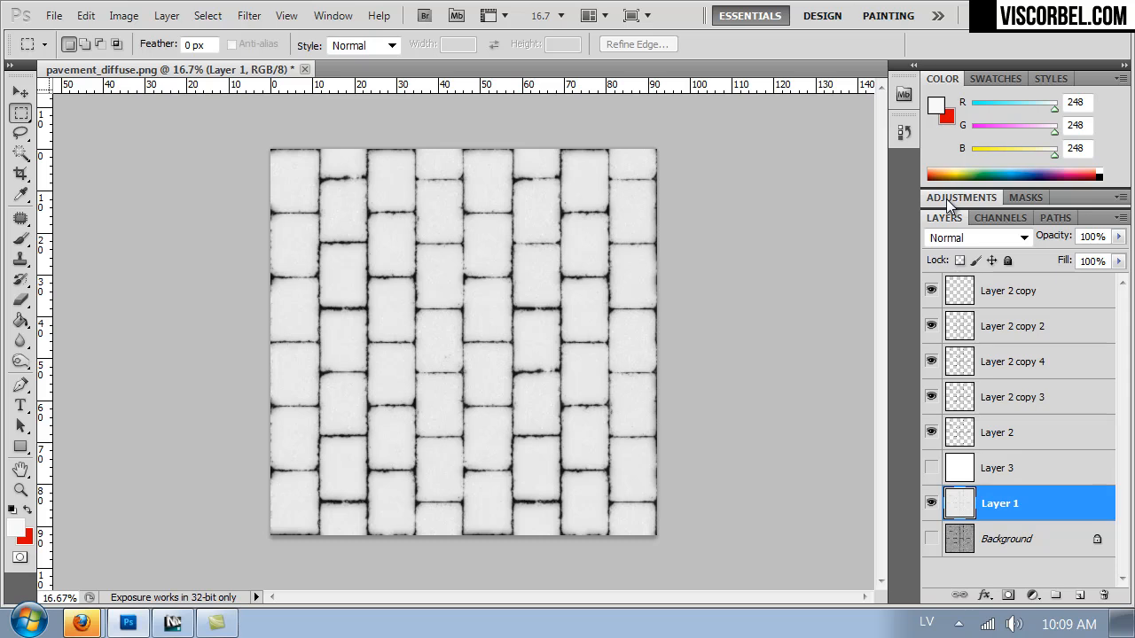
key(ctrl+alt+shift+s)
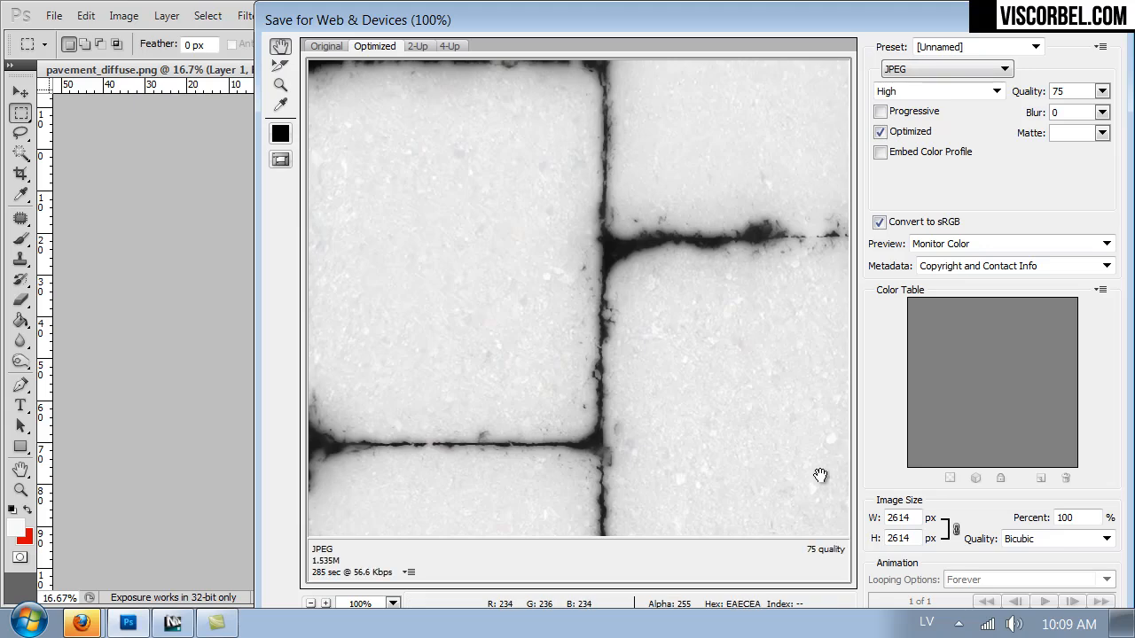
drag(819, 473, 802, 503)
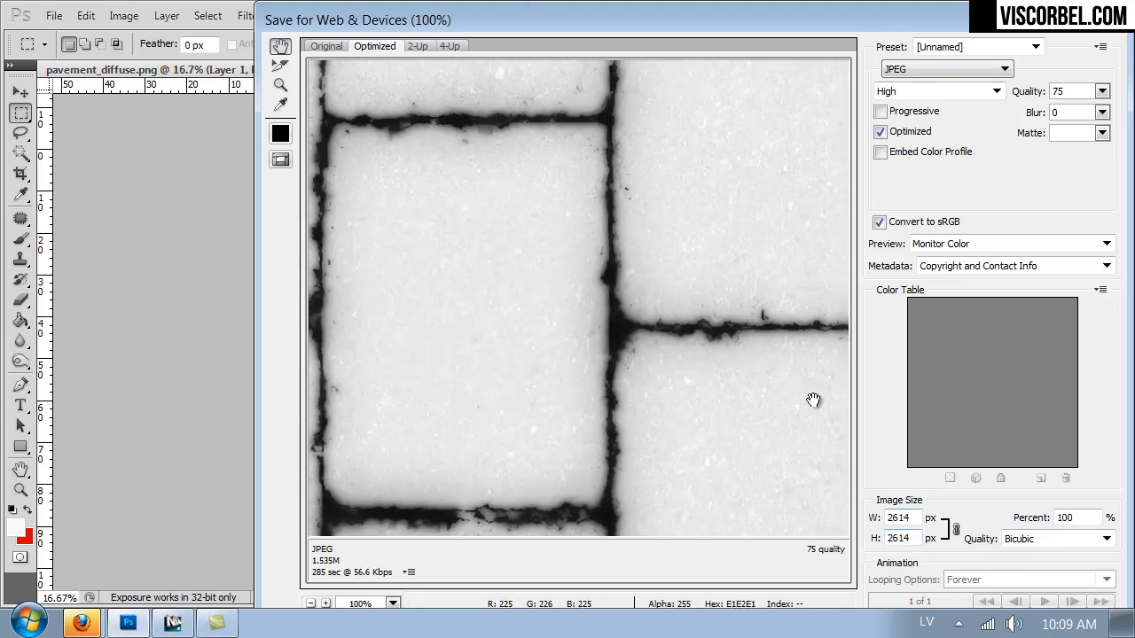
drag(1047, 29, 764, 63)
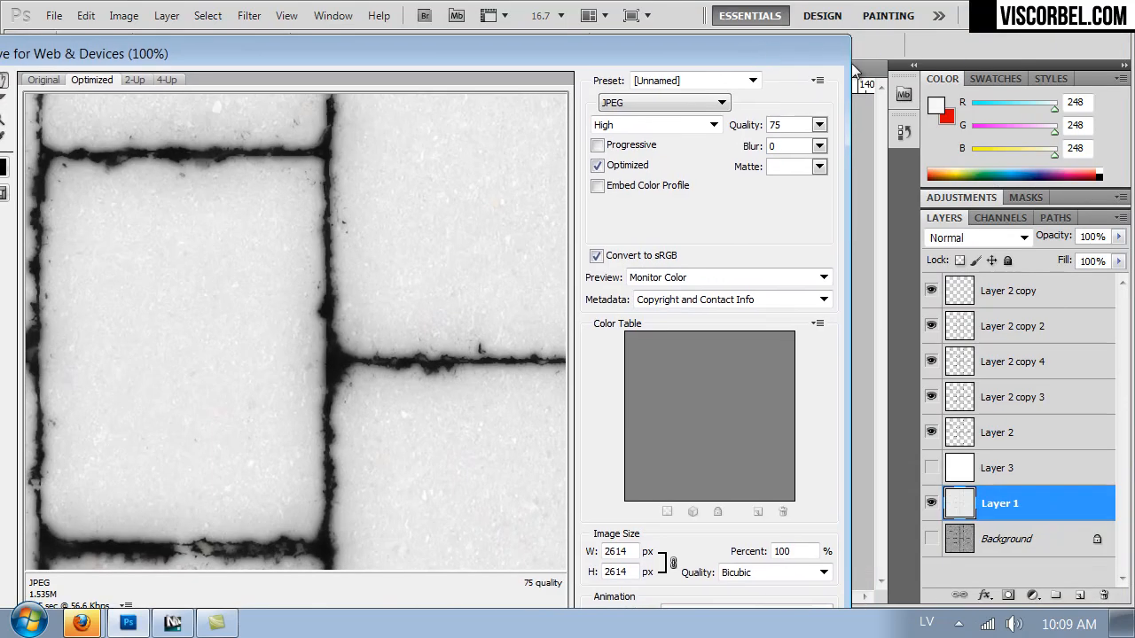
click(777, 46)
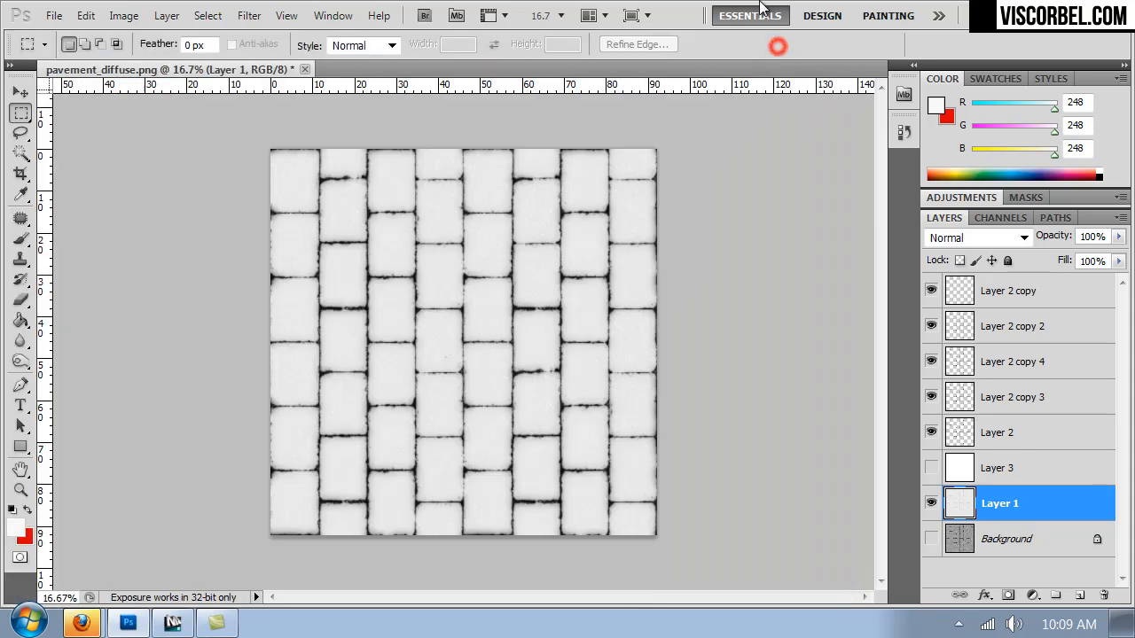
Save the image as the non-interlaced PNG pavement_displace.png in the Textures folder.
key(ctrl+shift+s)
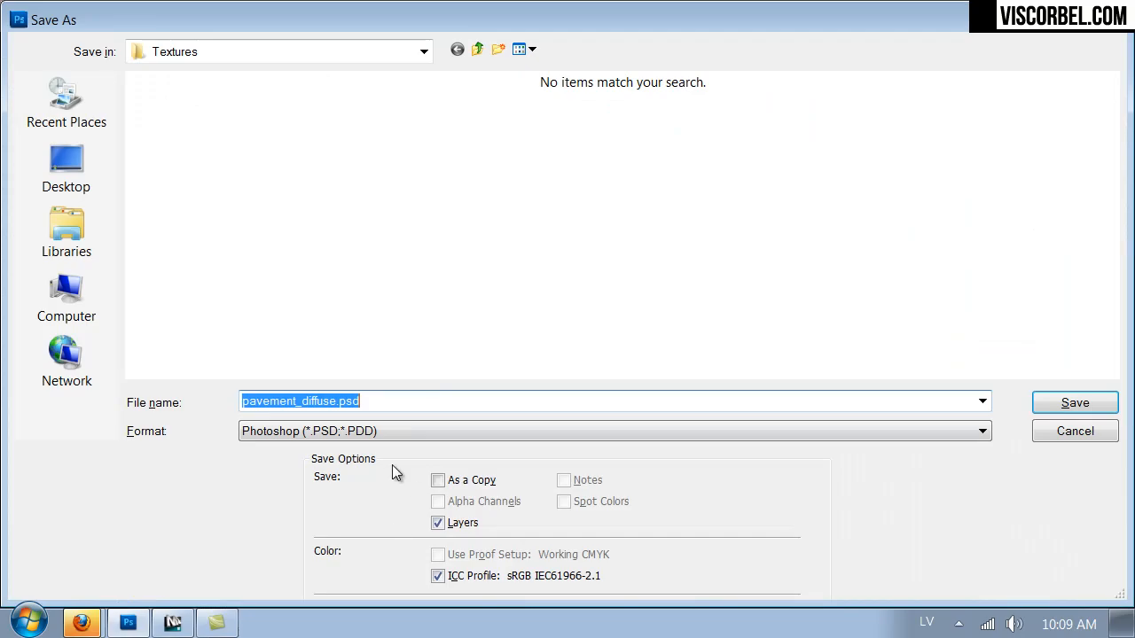
click(370, 431)
click(323, 356)
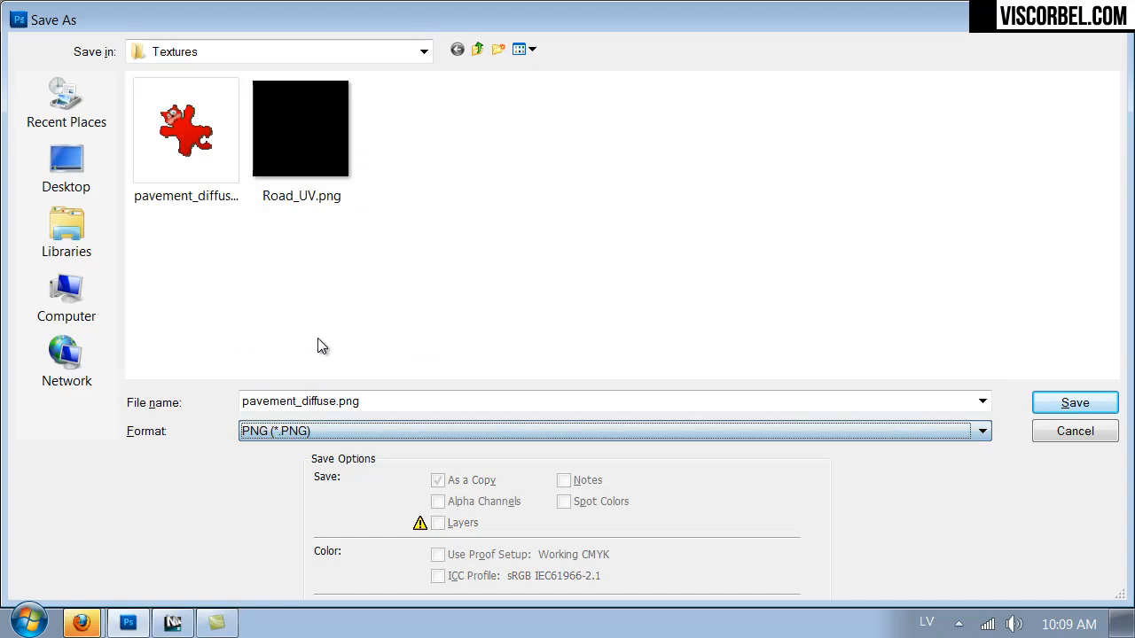
click(165, 182)
click(305, 404)
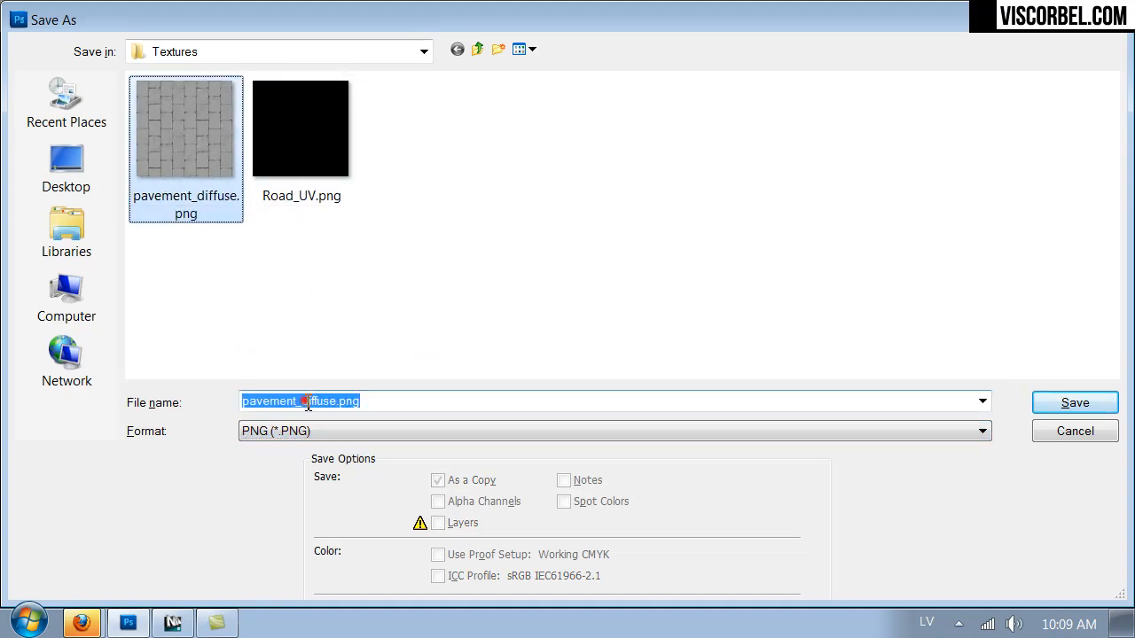
drag(302, 403, 337, 408)
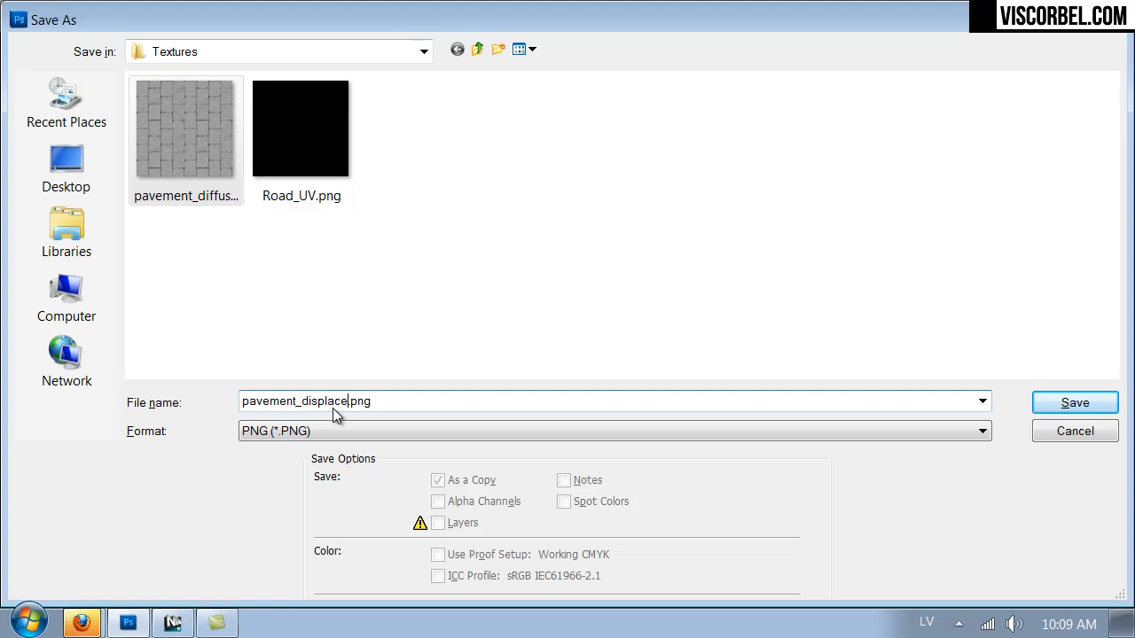
key(Return)
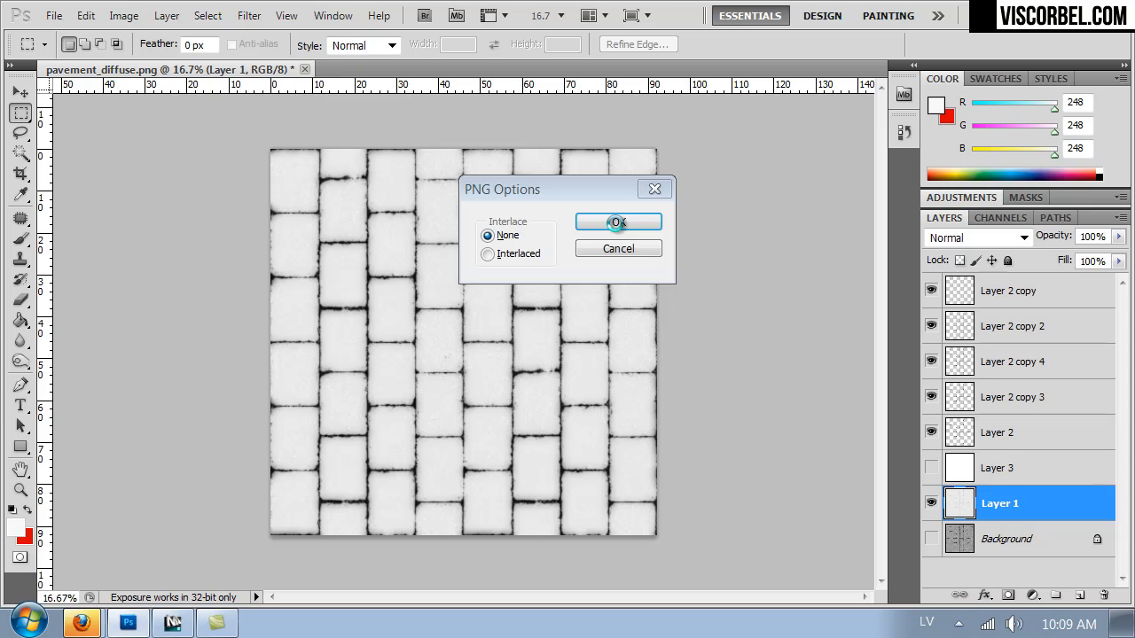
click(618, 221)
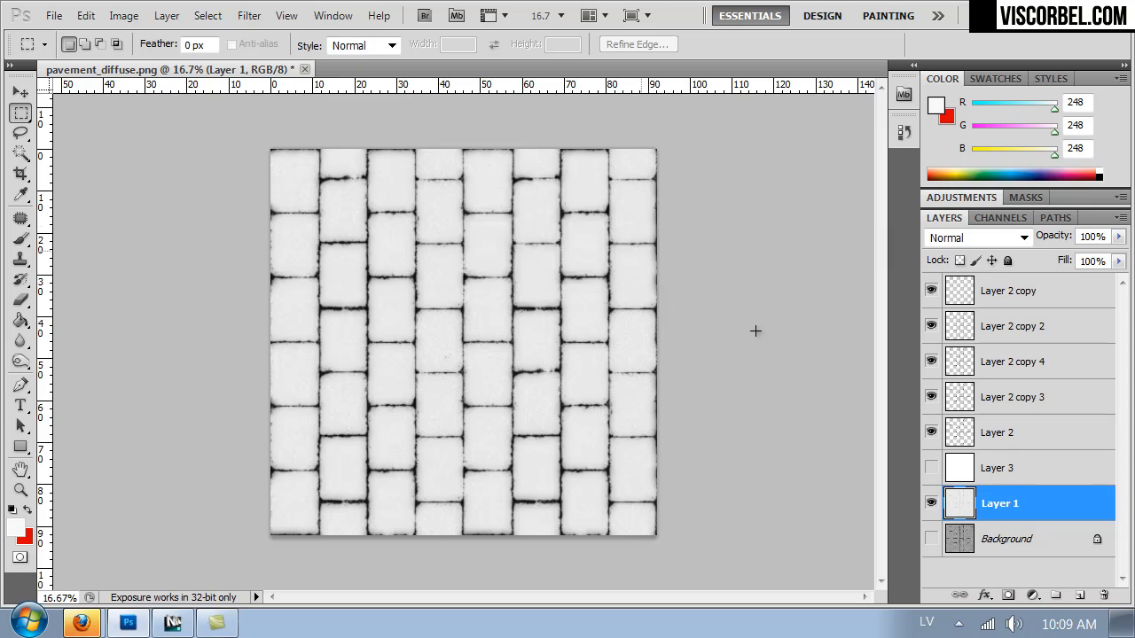
Hide Layer 1, show the Background layer and set its Saturation to -100.
click(929, 504)
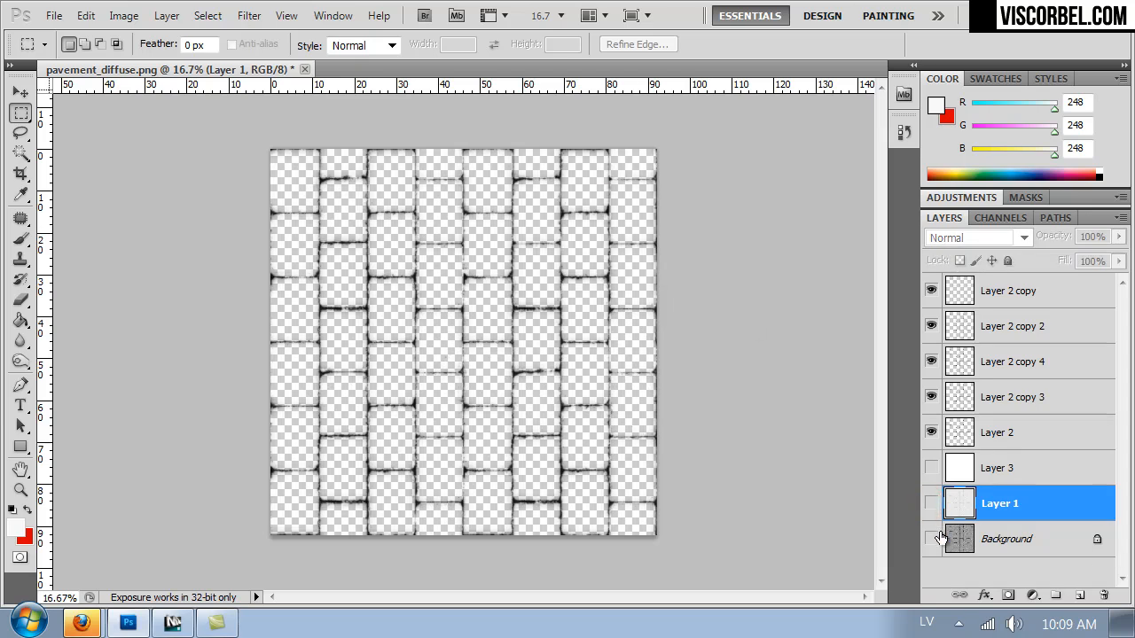
click(931, 538)
click(983, 541)
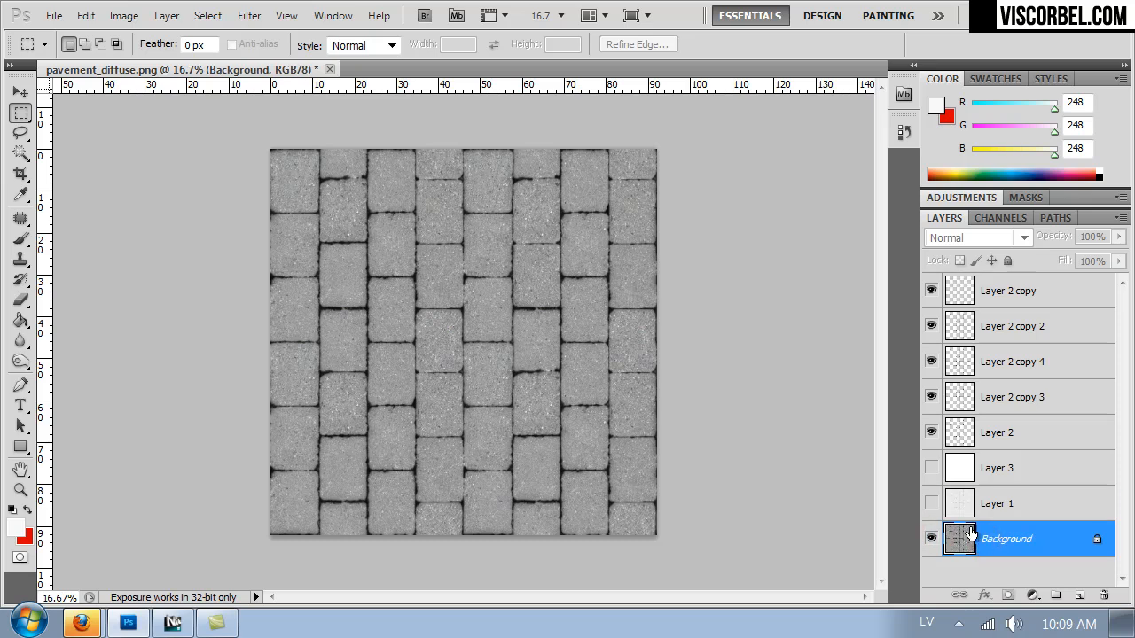
key(ctrl+u)
drag(720, 325, 655, 331)
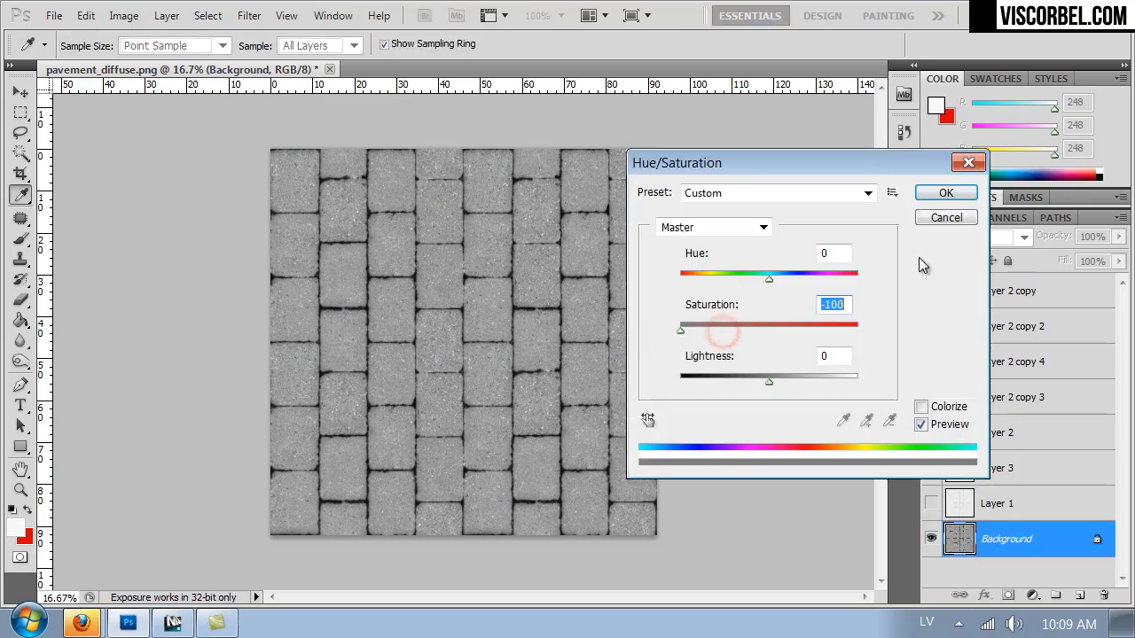
click(946, 192)
Darken the grey Background pavement by lowering its Lightness with Hue/Saturation.
key(ctrl+1)
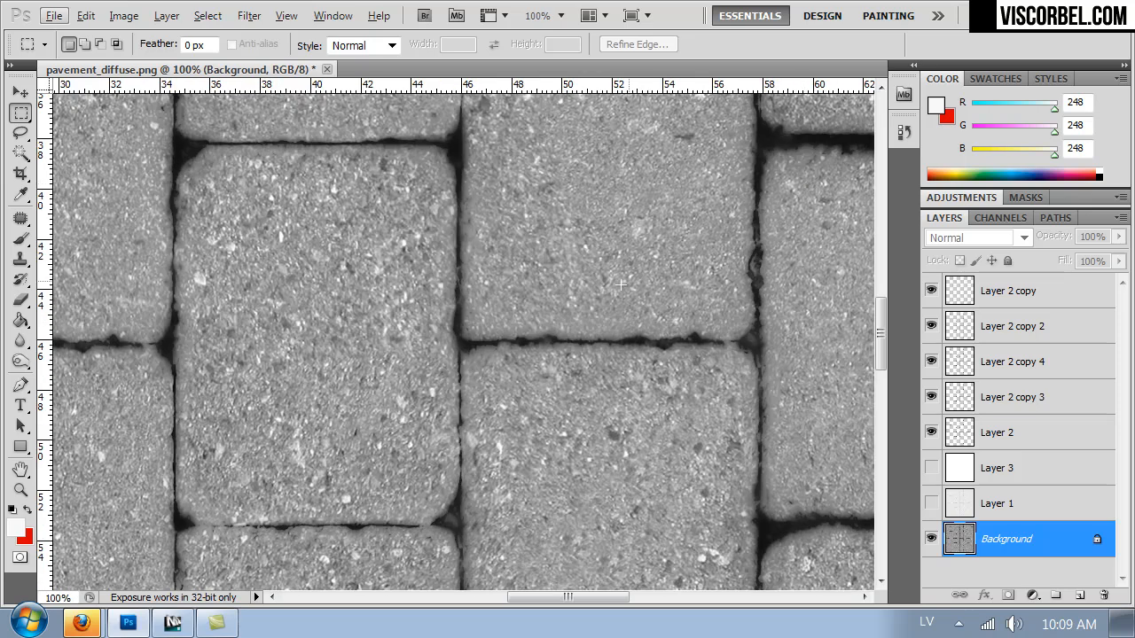
click(17, 129)
click(20, 113)
click(355, 203)
key(ctrl+u)
drag(753, 376, 743, 380)
click(938, 191)
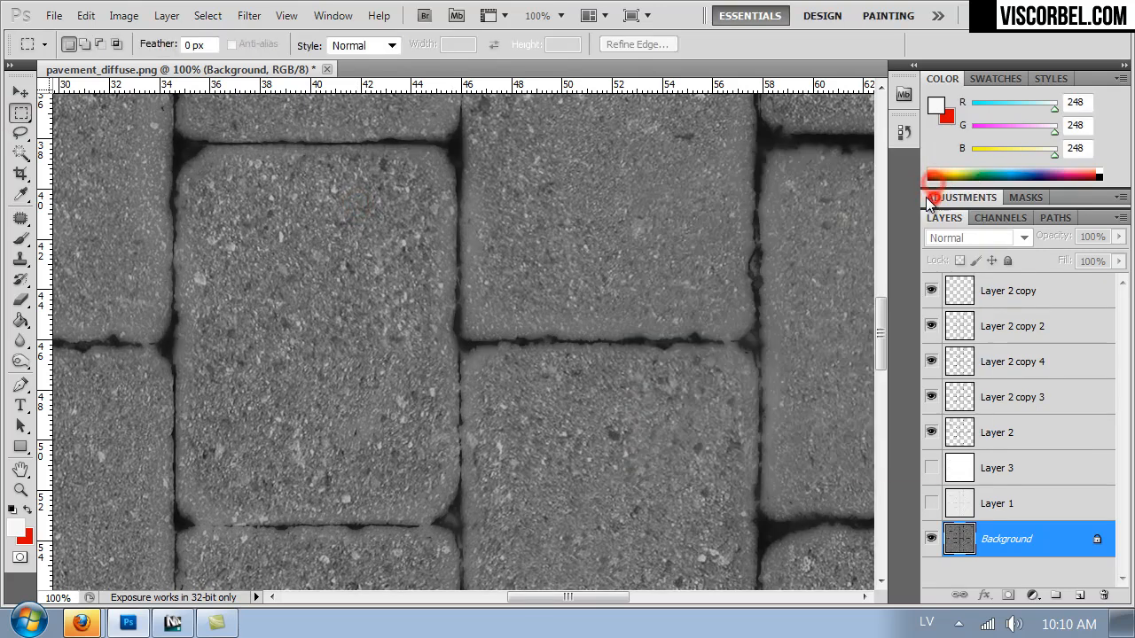
key(ctrl+minus)
key(ctrl+minus)
key(ctrl+minus)
key(ctrl+minus)
key(ctrl+minus)
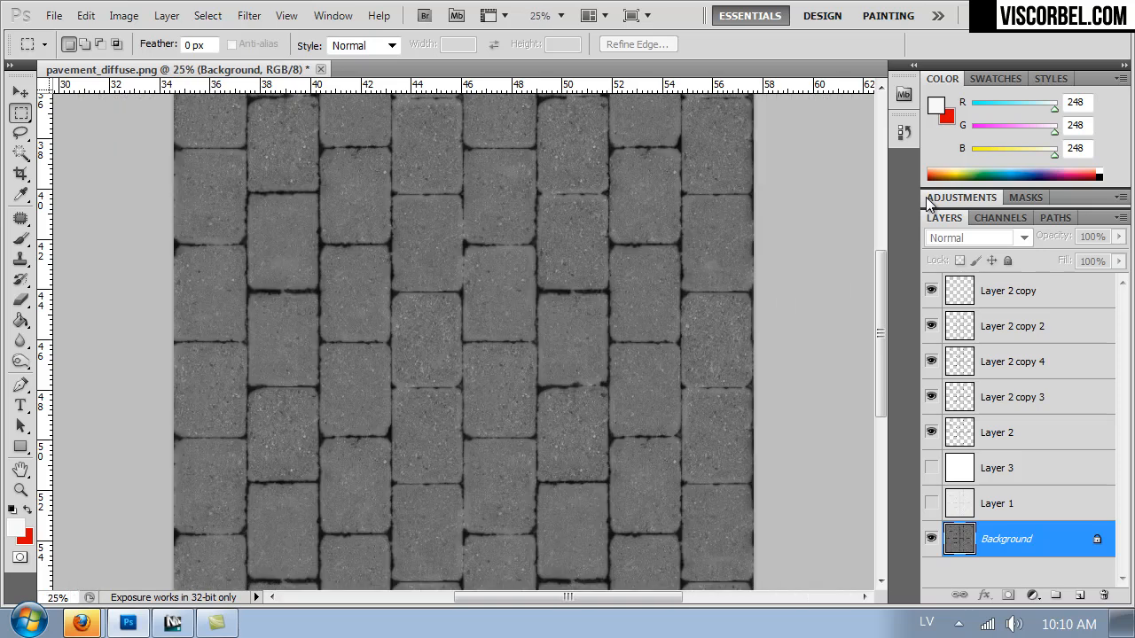
key(ctrl+shift+s)
click(271, 431)
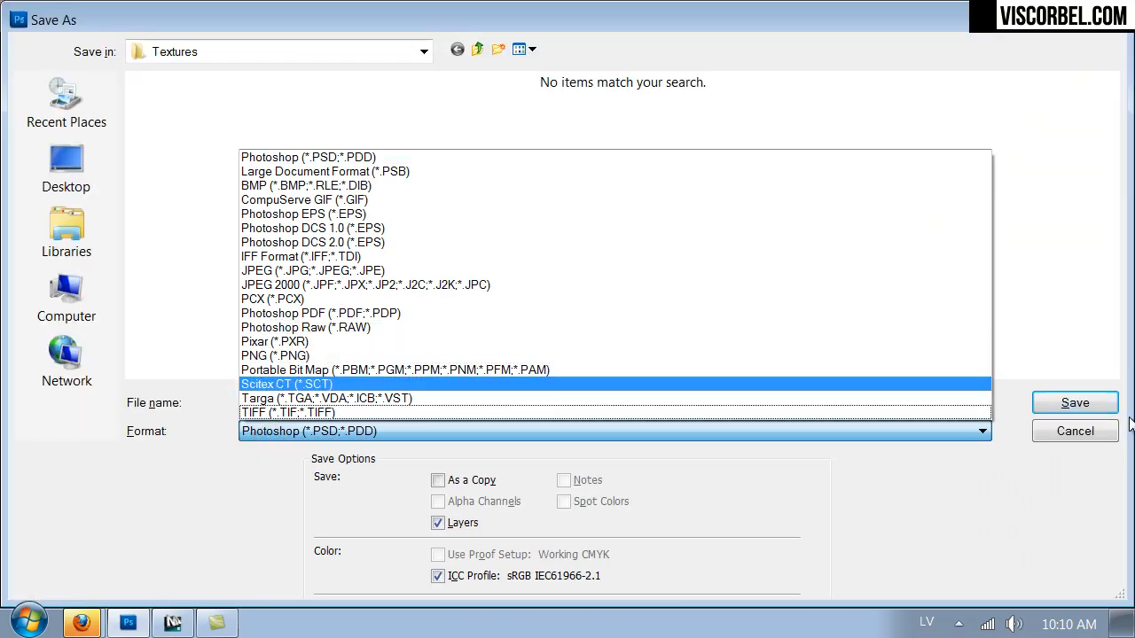
click(1096, 439)
Hide Layer 2 copy, Layer 2 copy 2, Layer 2 copy 3 and Layer 2 copy 4.
click(930, 295)
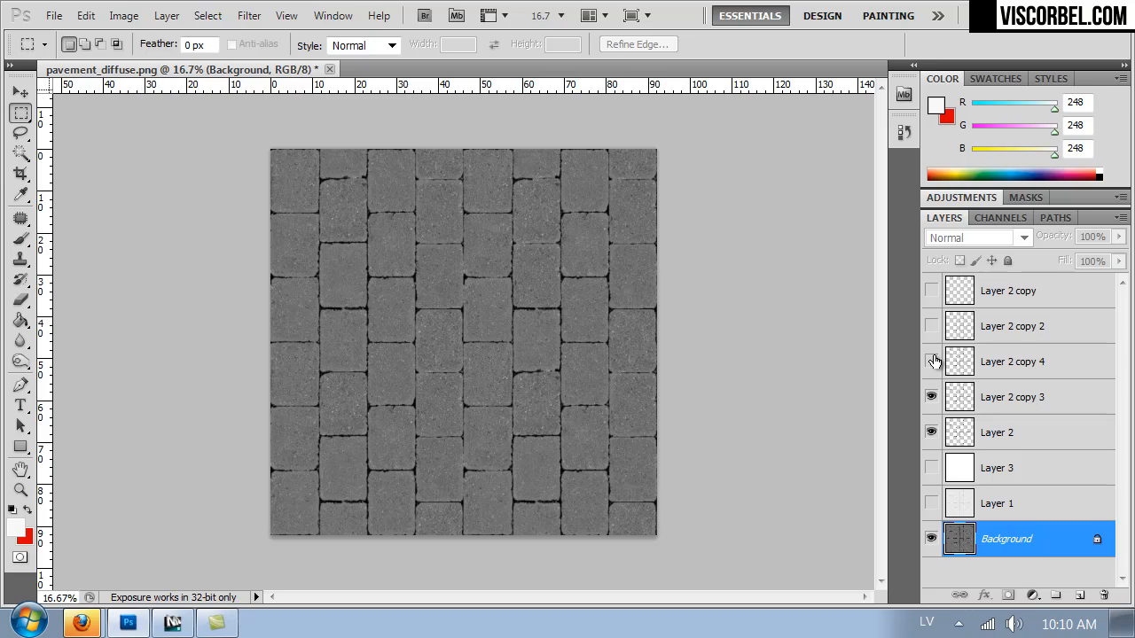
click(931, 397)
key(ctrl+1)
mouse_move(410, 269)
mouse_down()
mouse_move(484, 413)
mouse_move(519, 454)
mouse_up()
drag(411, 258, 489, 568)
mouse_move(406, 315)
mouse_down()
mouse_move(467, 476)
mouse_move(453, 274)
mouse_move(461, 296)
mouse_up()
Save the darkened pavement image as the non-interlaced PNG pavement_reflect.png in the Textures folder.
key(ctrl+shift+s)
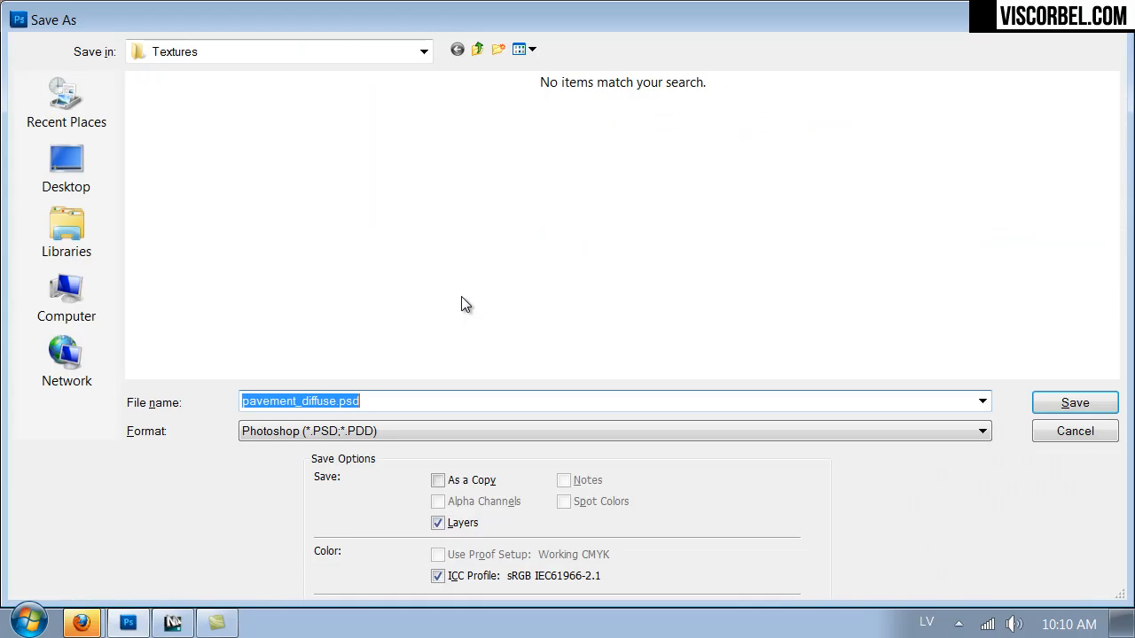
click(342, 432)
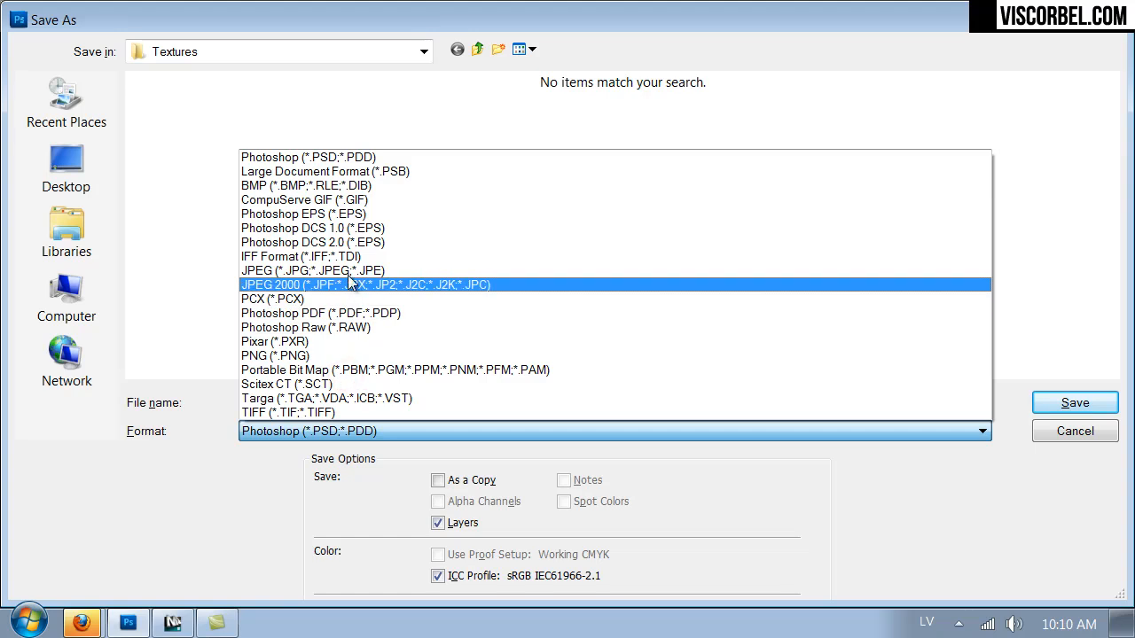
click(306, 356)
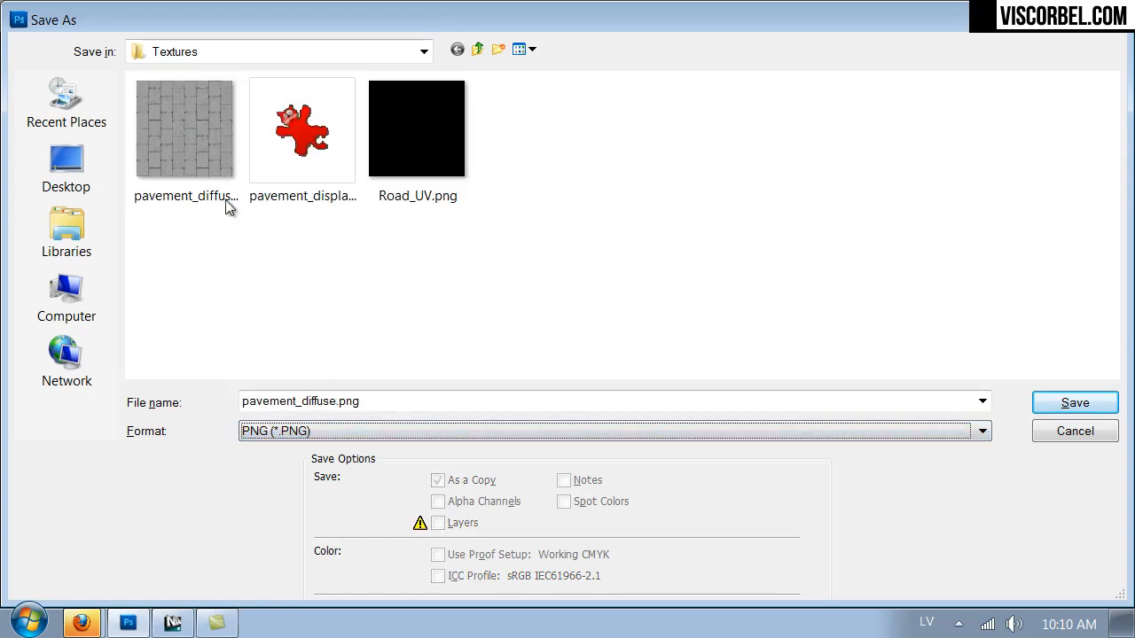
click(203, 182)
click(304, 401)
drag(302, 400, 334, 404)
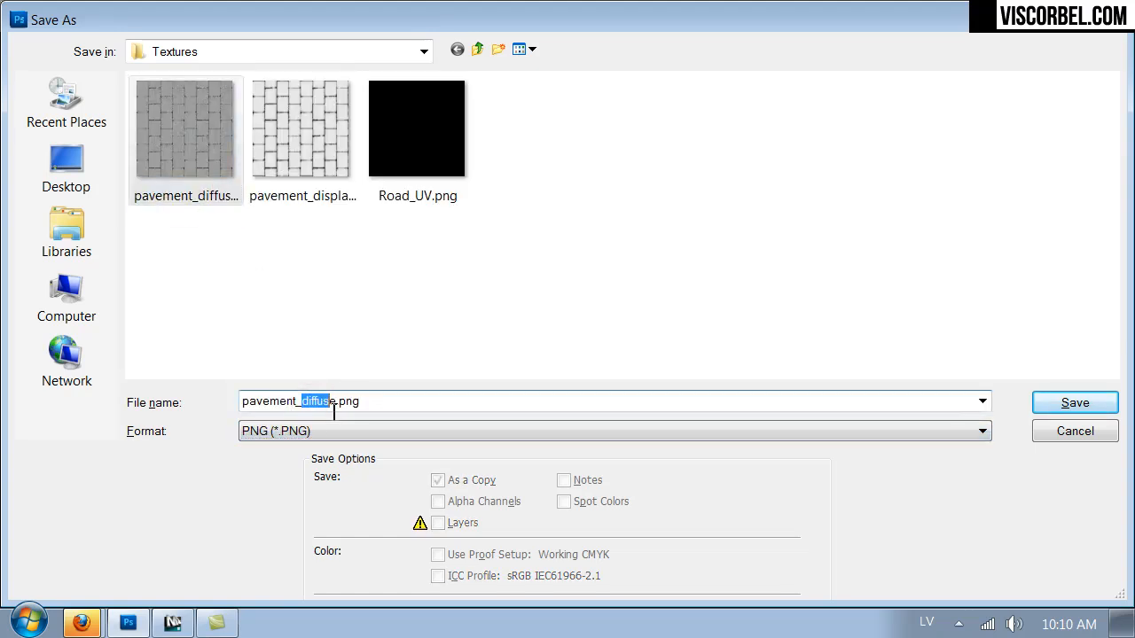
text(reflec)
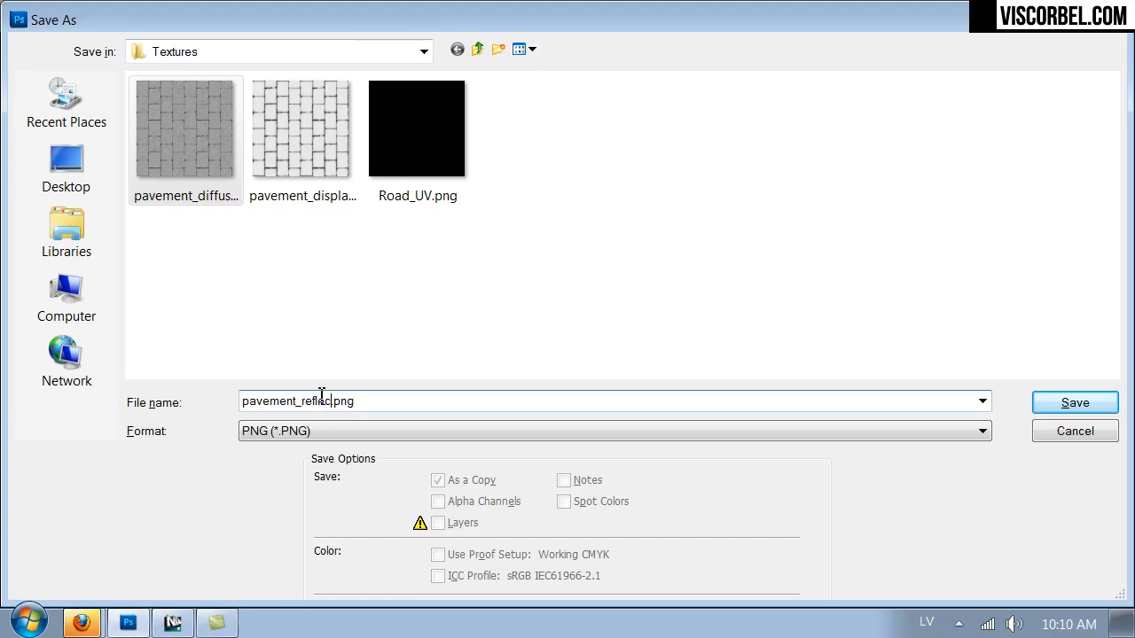
text(t)
key(Return)
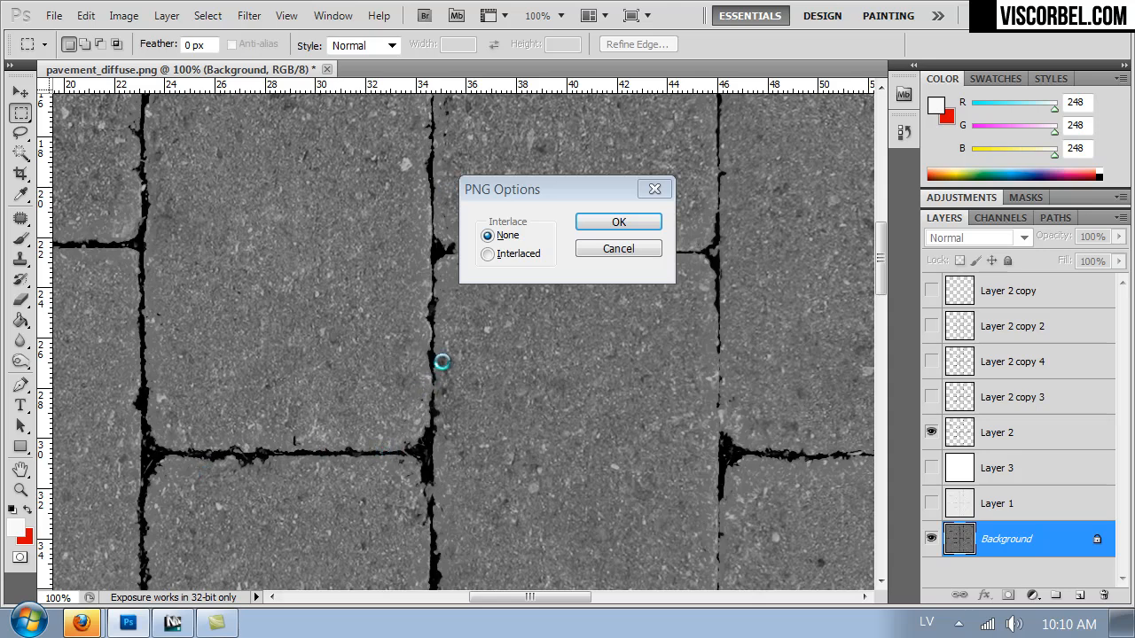
key(Return)
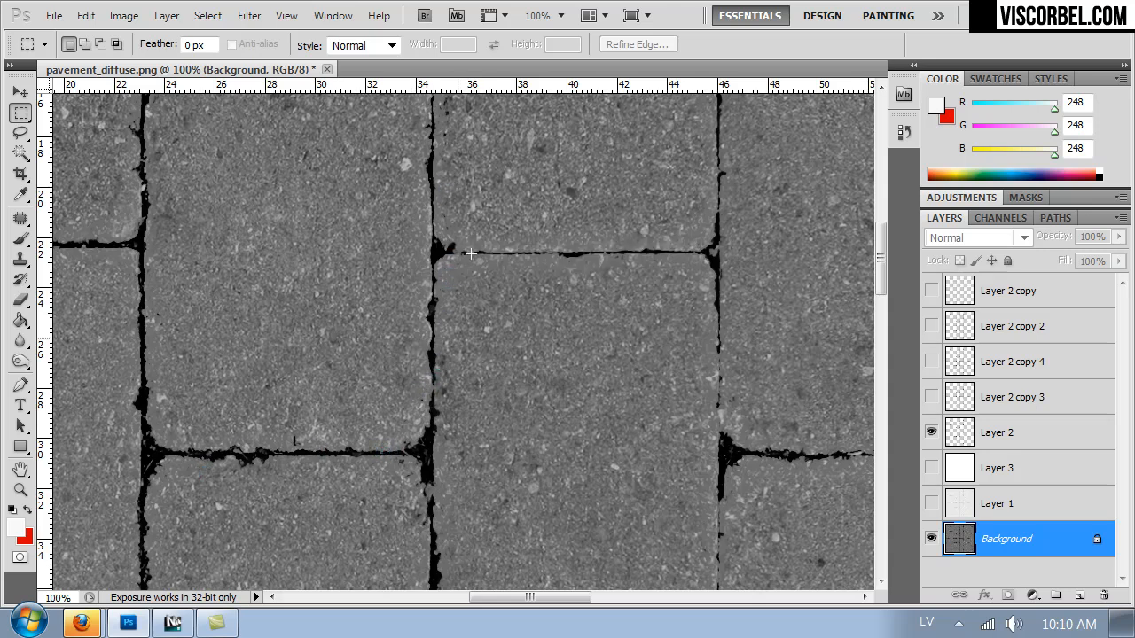
Switch to 3ds Max and select the pavement strip beside the curb in the VRayPhysicalCamera01 view.
key(ctrl+minus)
key(ctrl+minus)
key(ctrl+minus)
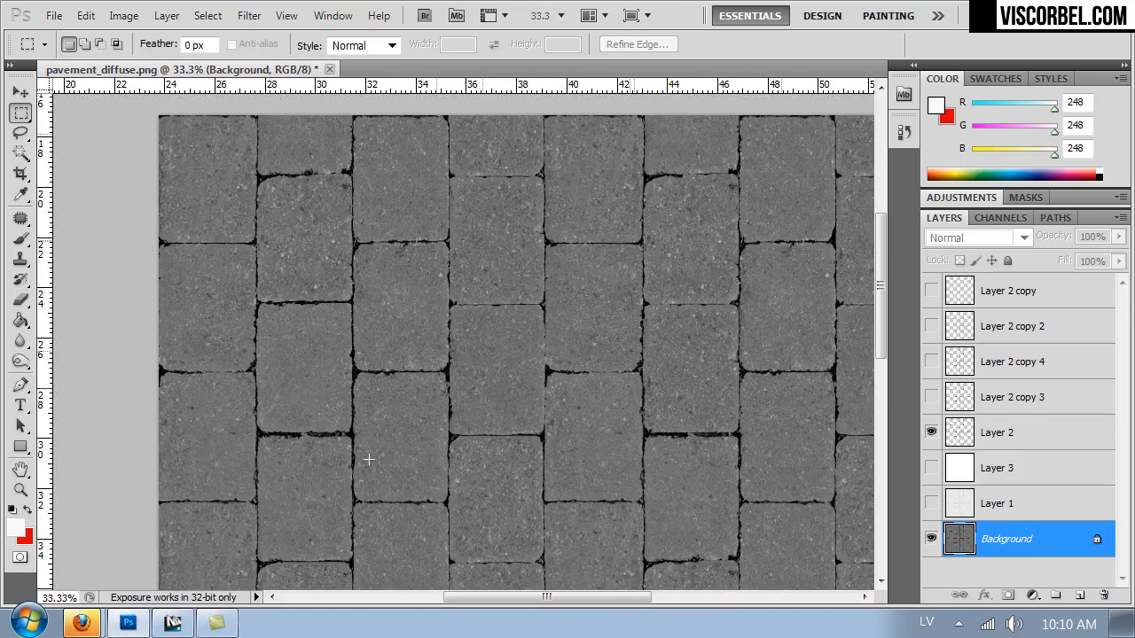
click(172, 623)
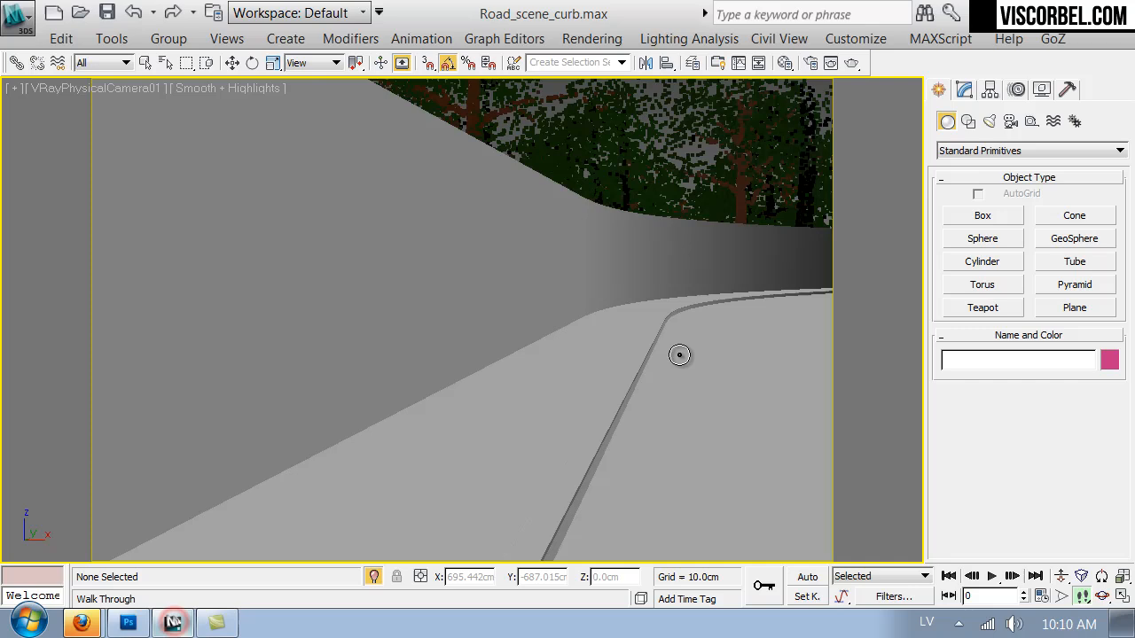
click(493, 452)
key(p)
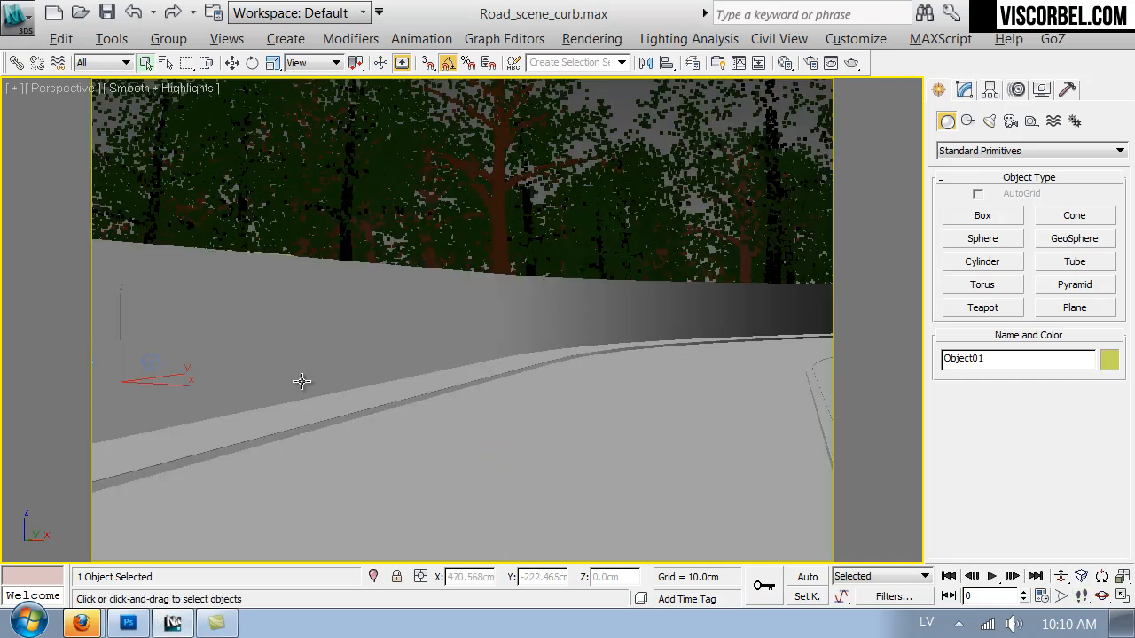
key(c)
key(F3)
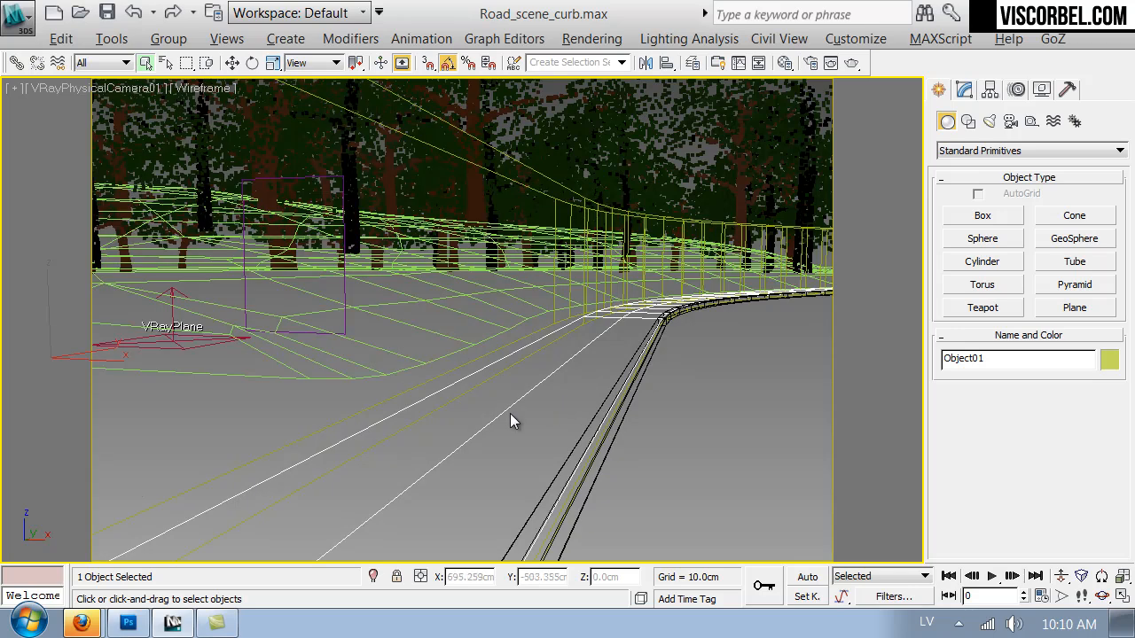
key(F3)
Create a VRayMtl in the third material slot of the Material Editor and name it pavement.
key(m)
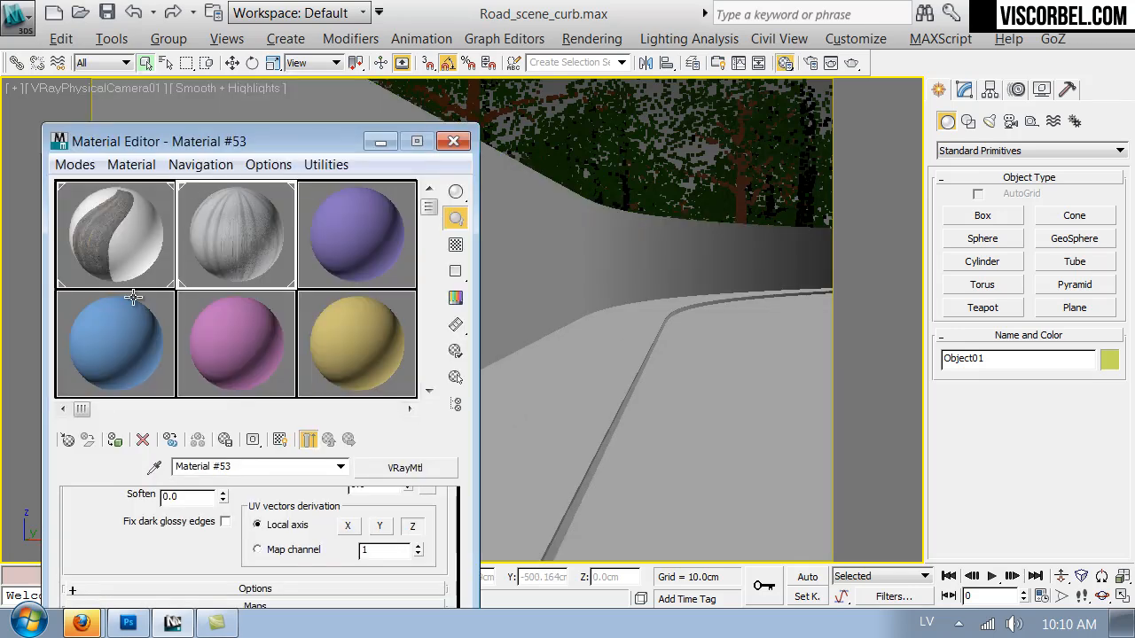
click(328, 256)
click(68, 439)
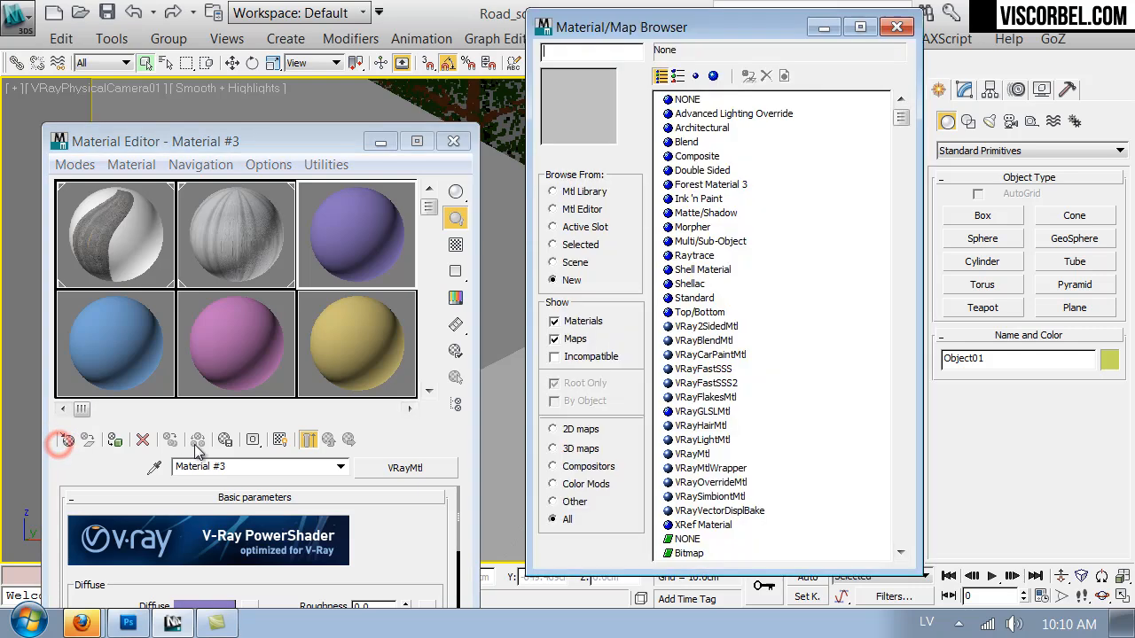
click(667, 456)
double_click(667, 456)
click(279, 467)
text(pavement)
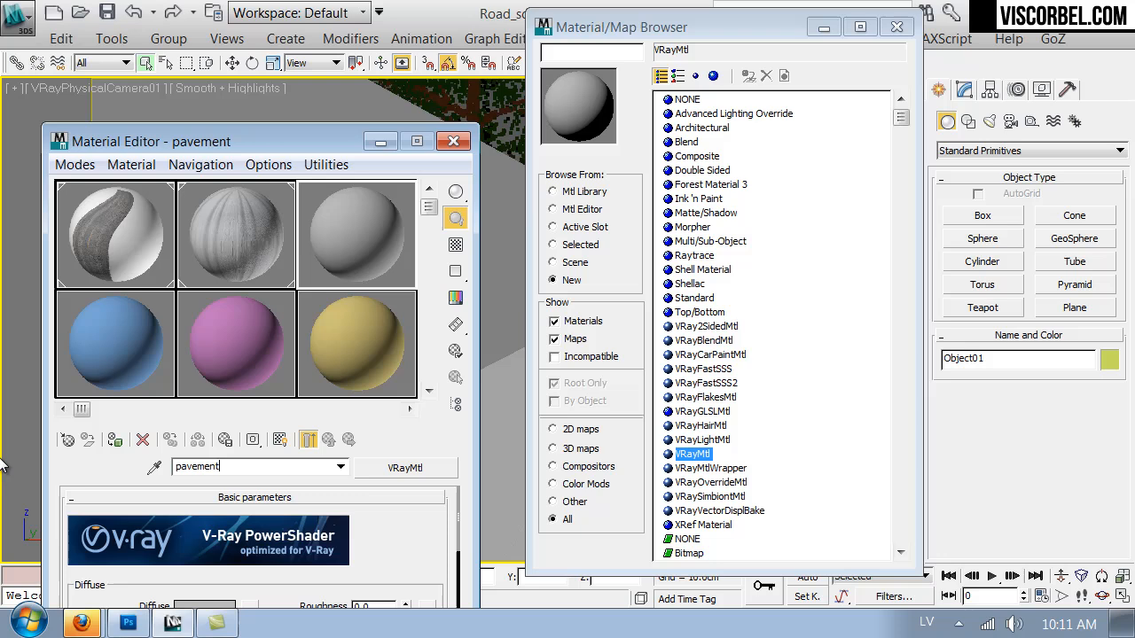
click(898, 27)
Load the pavement_diffuse image from the Textures folder as a Bitmap in the pavement material's Diffuse slot.
drag(289, 141, 506, 5)
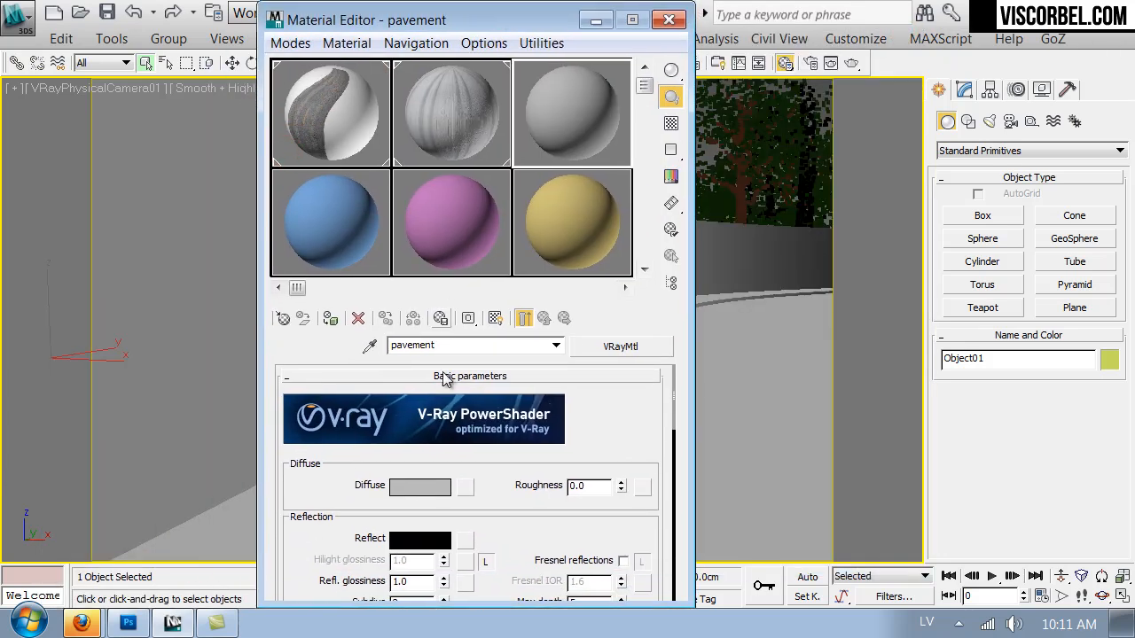
click(467, 491)
double_click(568, 159)
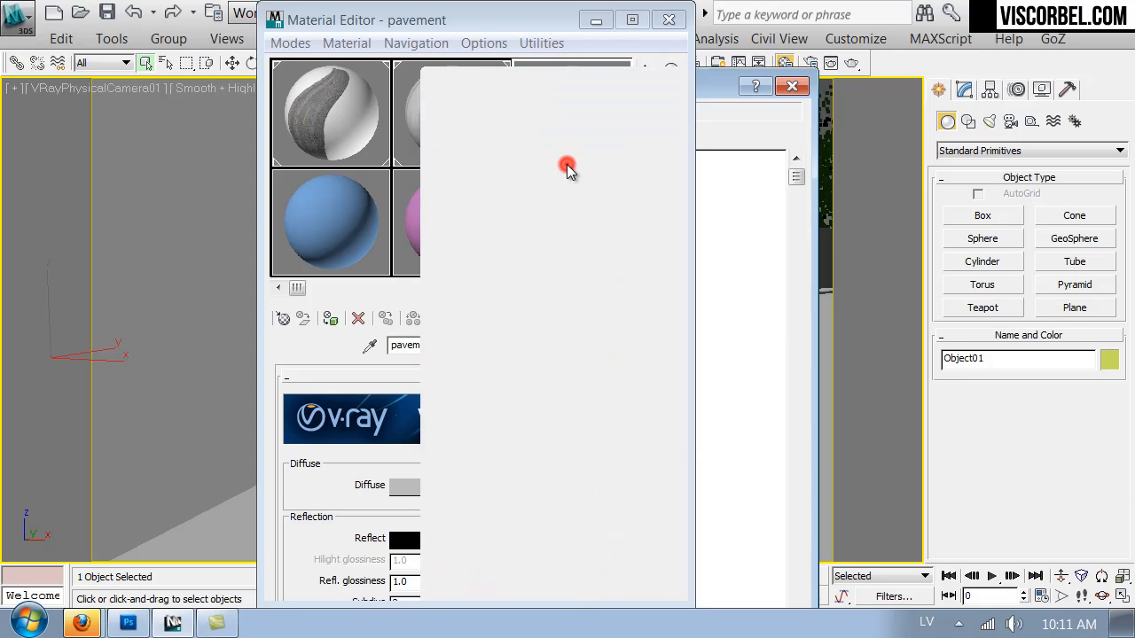
click(173, 80)
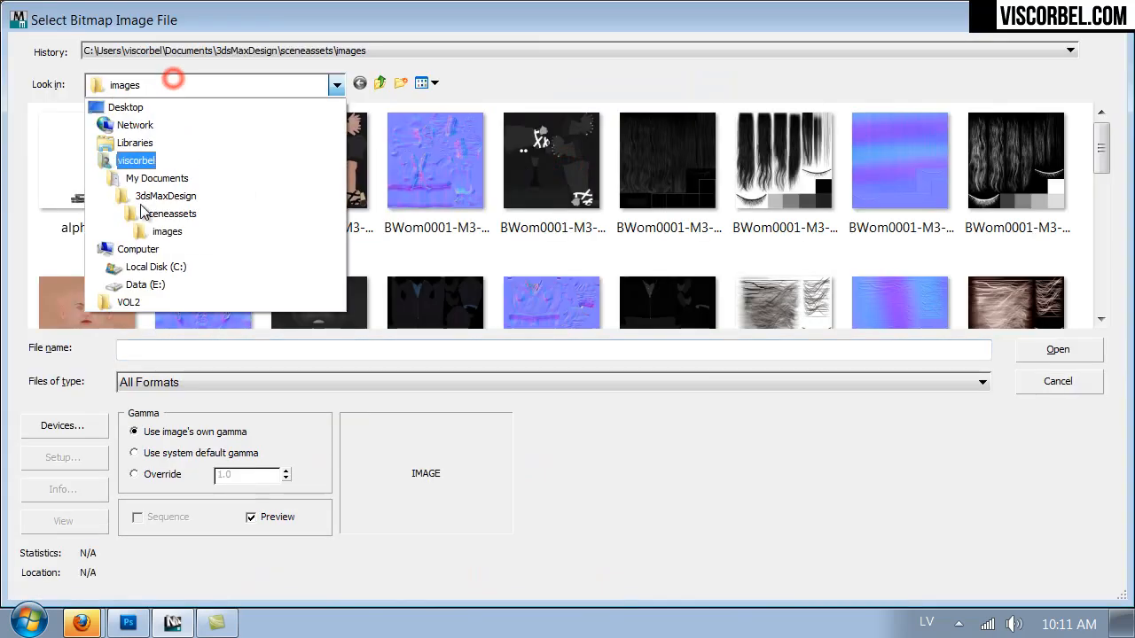
click(112, 310)
double_click(532, 142)
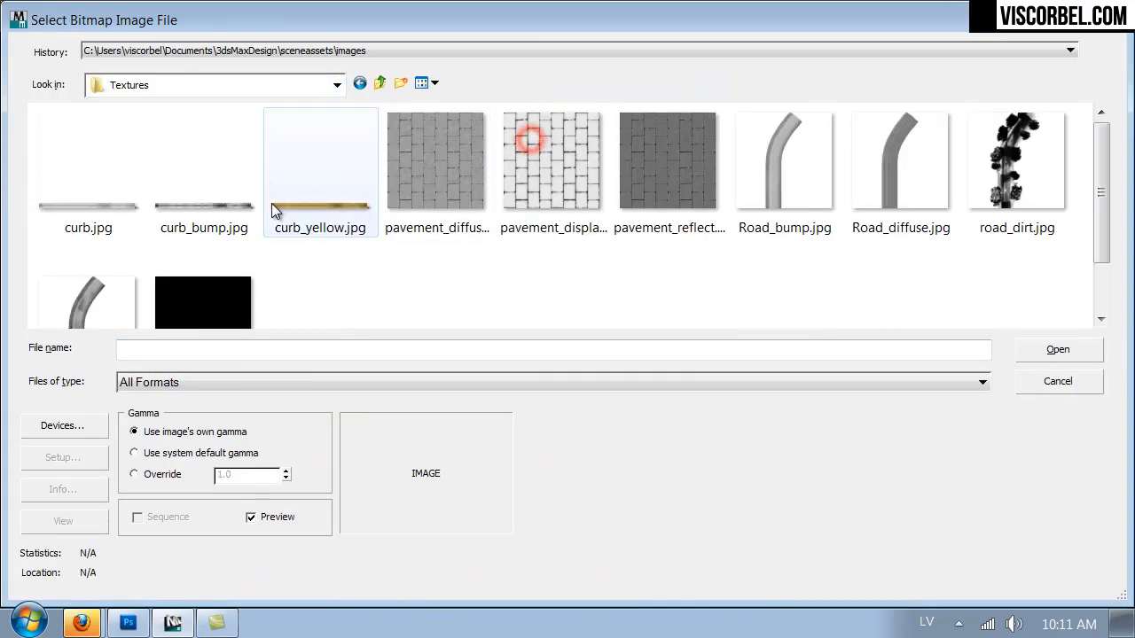
double_click(429, 156)
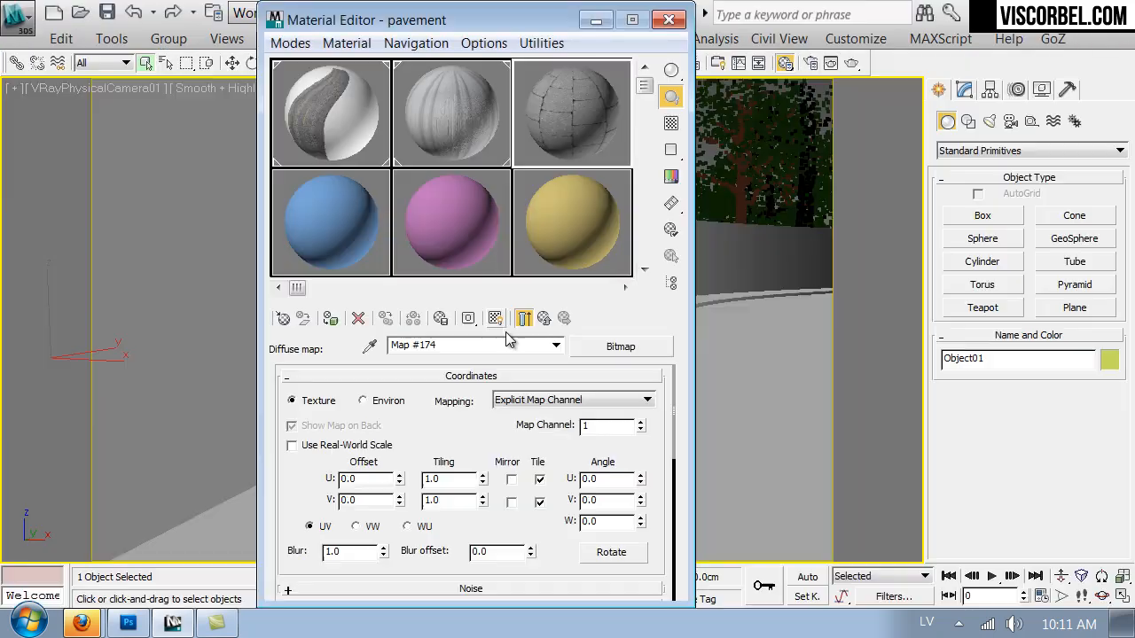
Enable viewport display of the diffuse map and assign the pavement material to the strip beside the curb.
click(495, 318)
drag(479, 20, 974, 50)
drag(1006, 107, 380, 536)
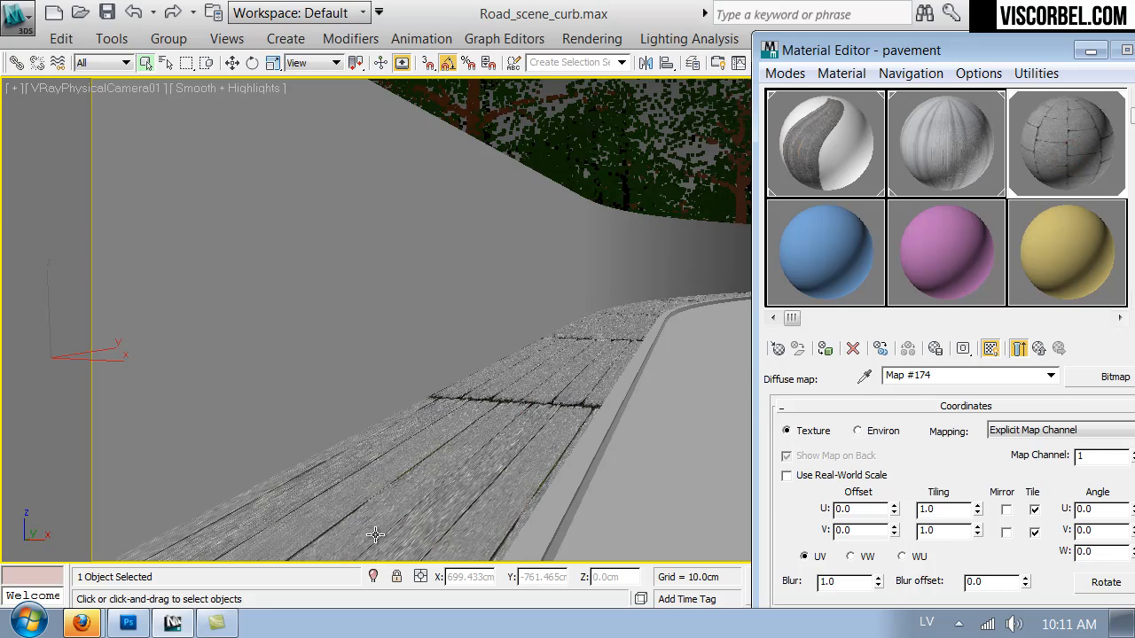
Try U tiling values of 10, 20 and 30 on the pavement's diffuse map.
double_click(944, 509)
text(10)
key(Return)
text(20)
key(Return)
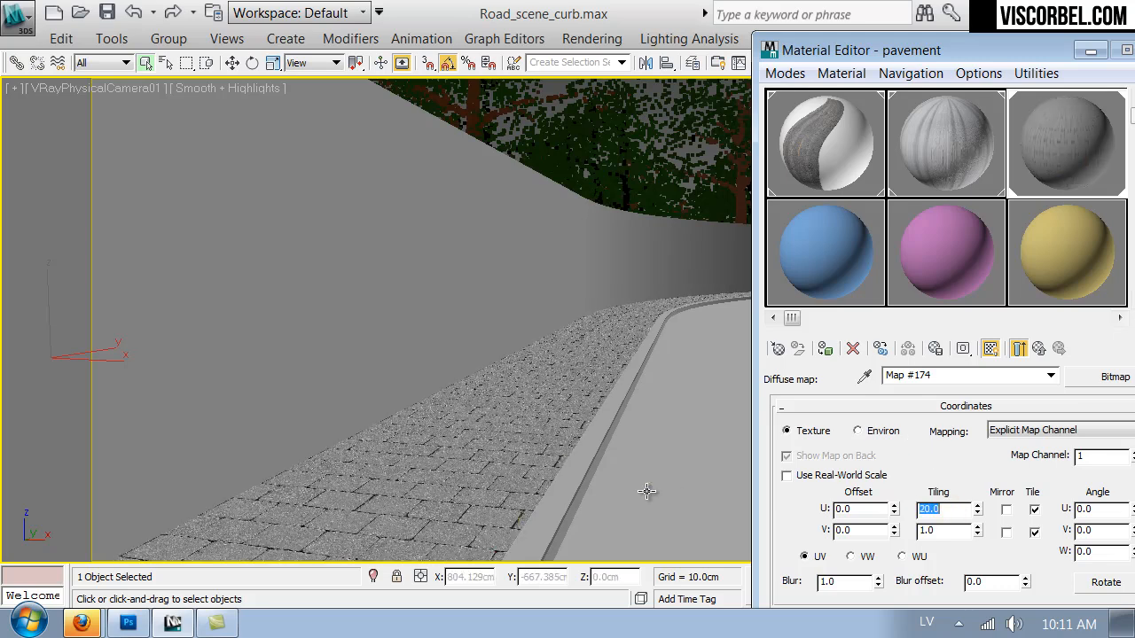
text(30)
key(Return)
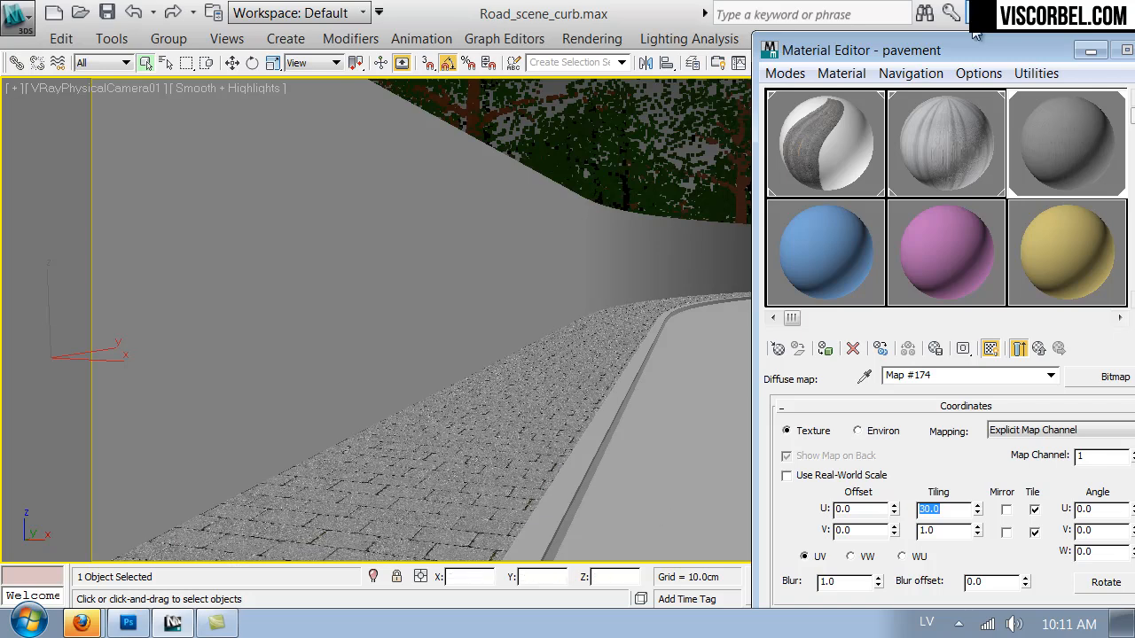
Try rotating the diffuse map by 90 degrees in W and in V, and vary its U and W angles.
drag(973, 50, 886, 45)
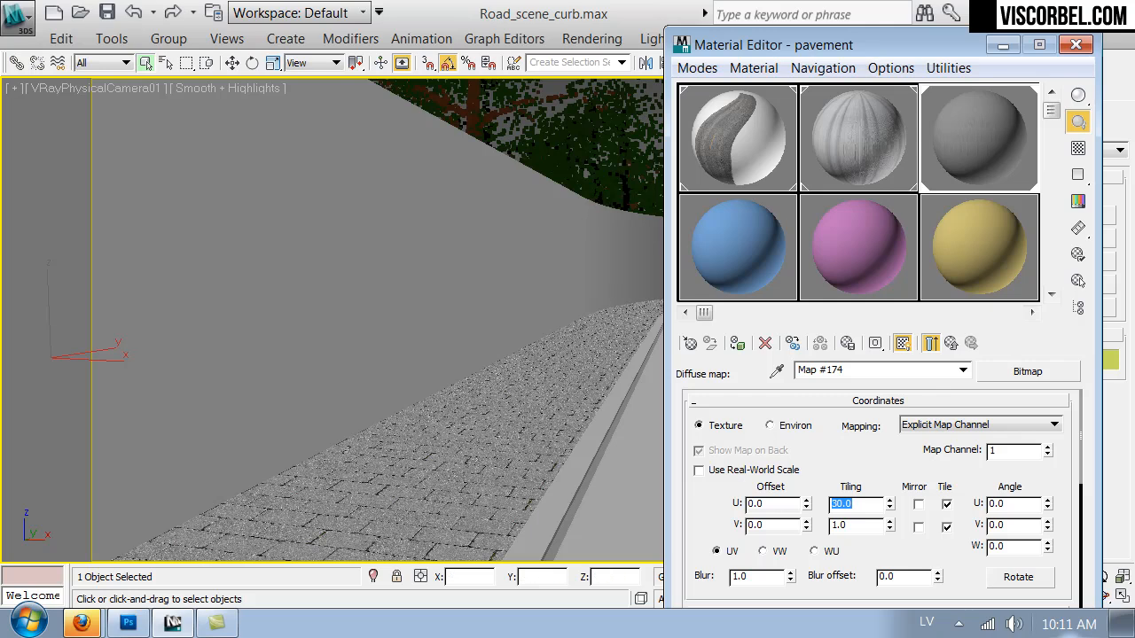
click(1013, 546)
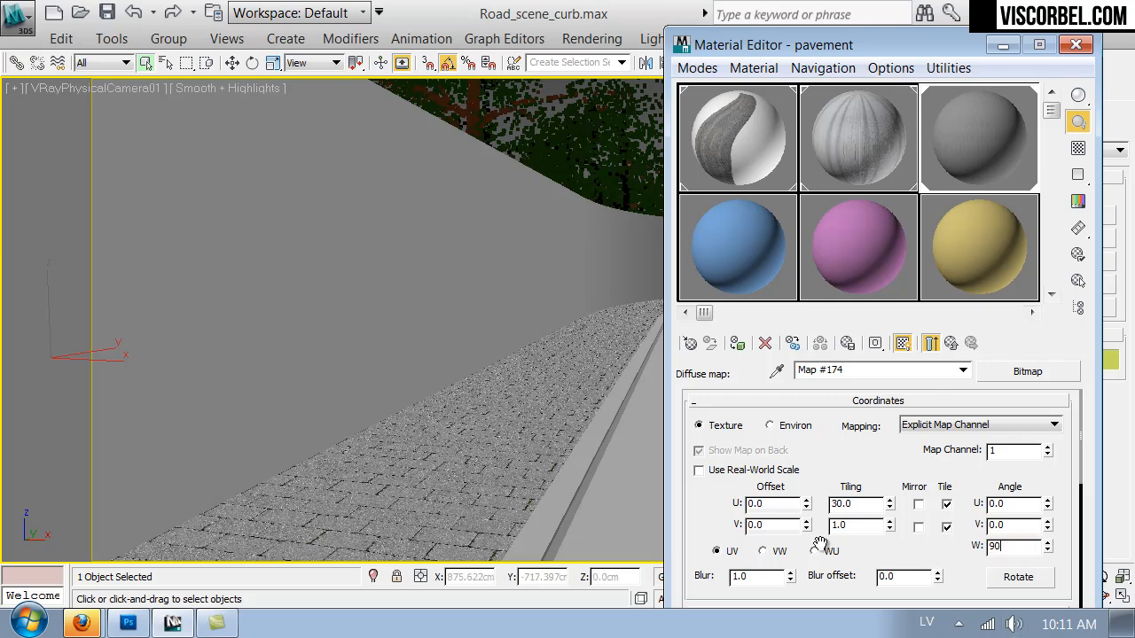
key(Return)
key(Return)
click(1015, 526)
text(90)
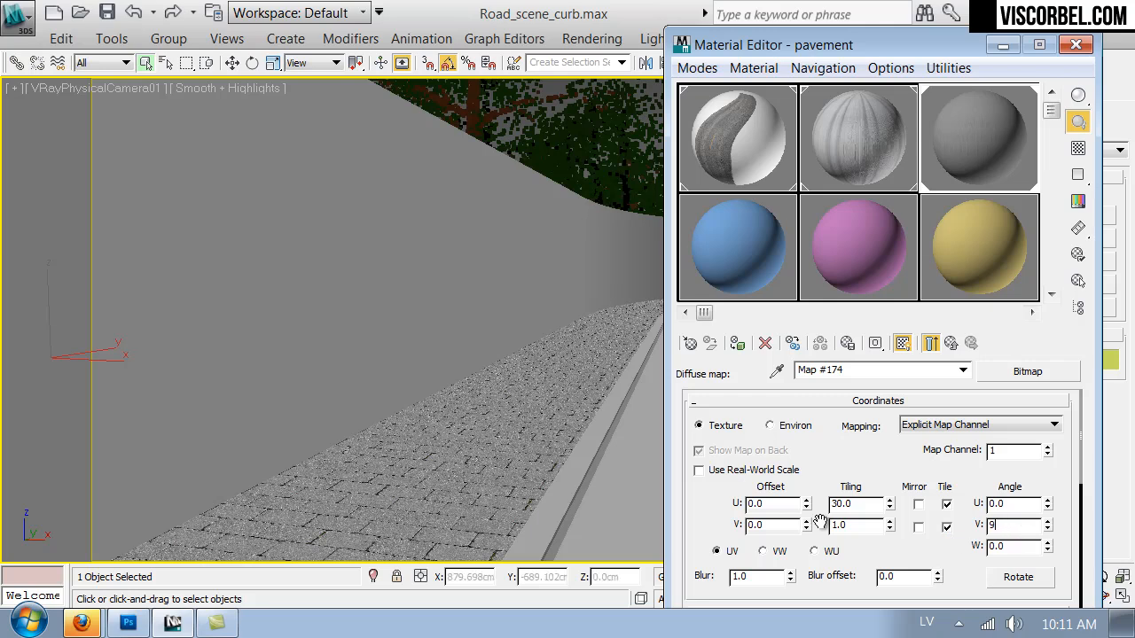
key(Return)
drag(1047, 503, 1047, 473)
drag(1014, 394, 980, 320)
right_click(980, 320)
drag(1049, 547, 1044, 503)
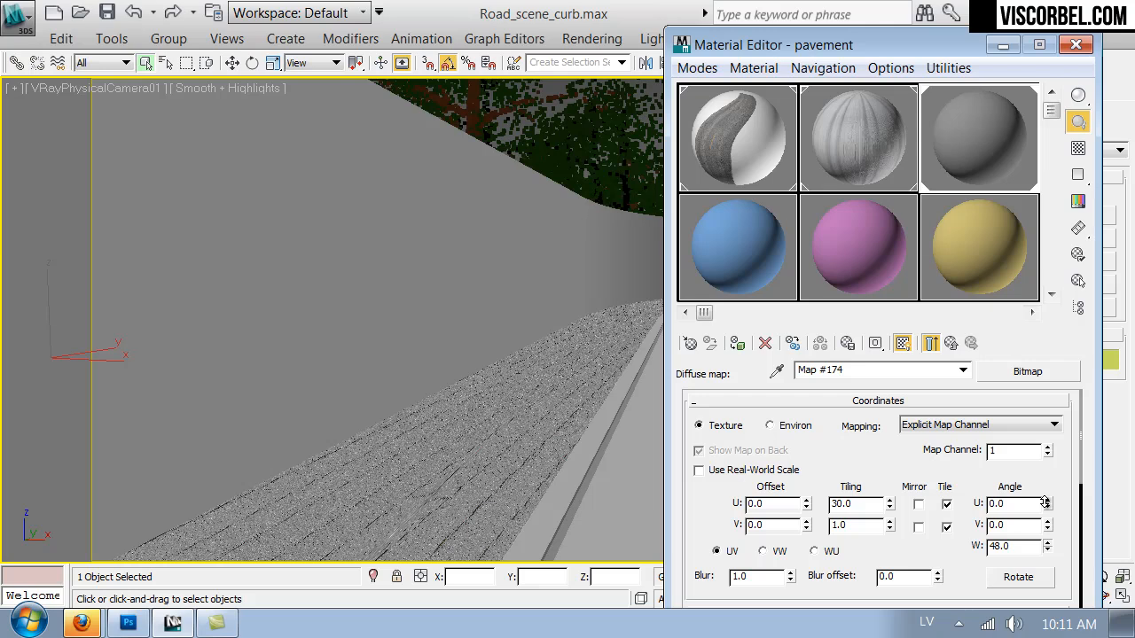
Set the diffuse map's W angle to 90 and its tiling to 2 in U and 30 in V.
double_click(1011, 547)
text(90)
key(Return)
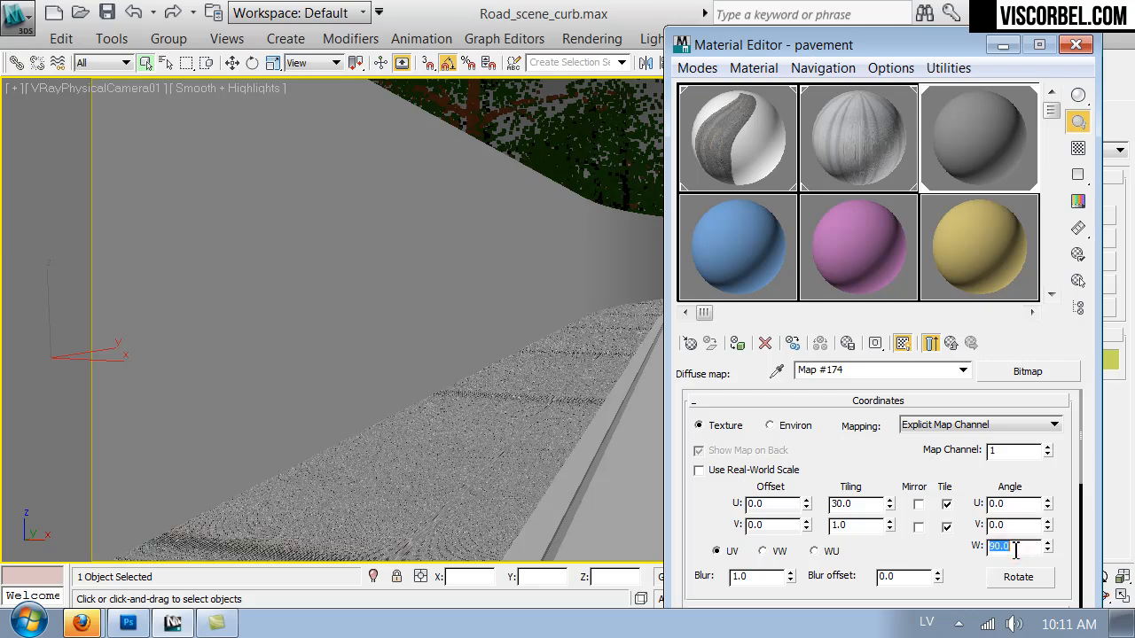
double_click(851, 525)
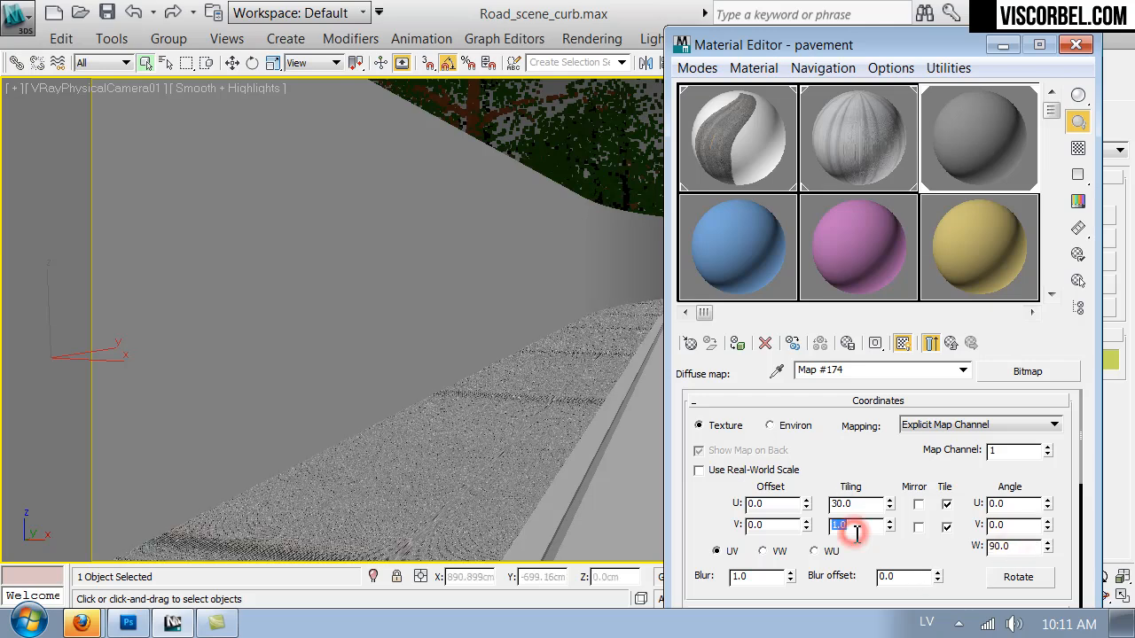
text(30)
key(Return)
double_click(857, 504)
text(2)
key(Return)
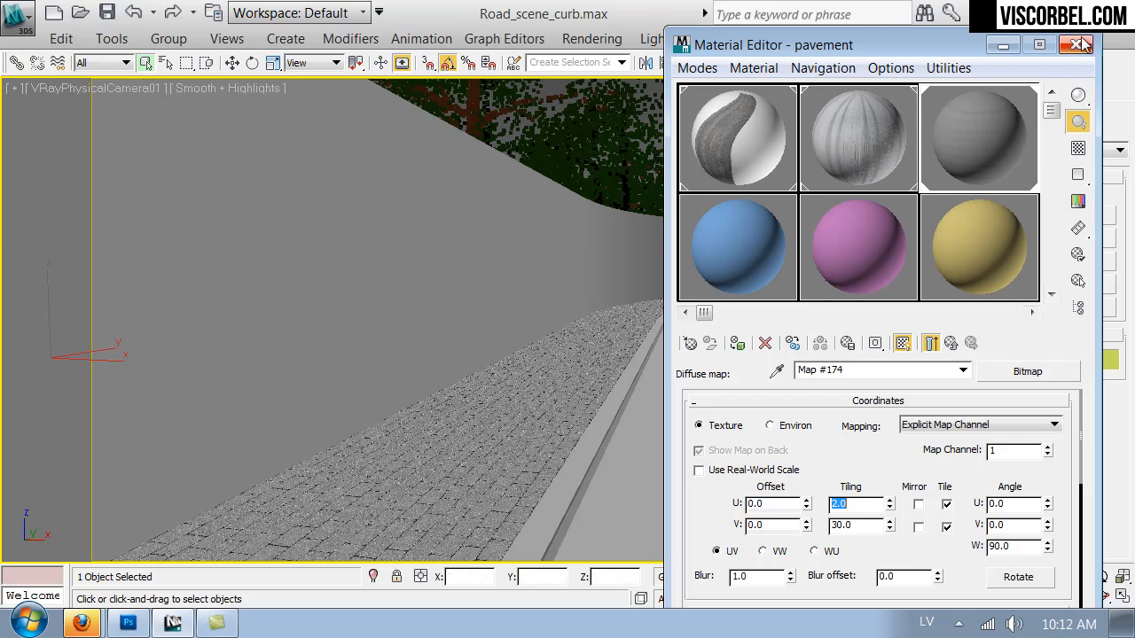
Change the diffuse map's tiling to 1.5 in U and 25 in V, trying V values of 60 and 20 on the way.
click(951, 344)
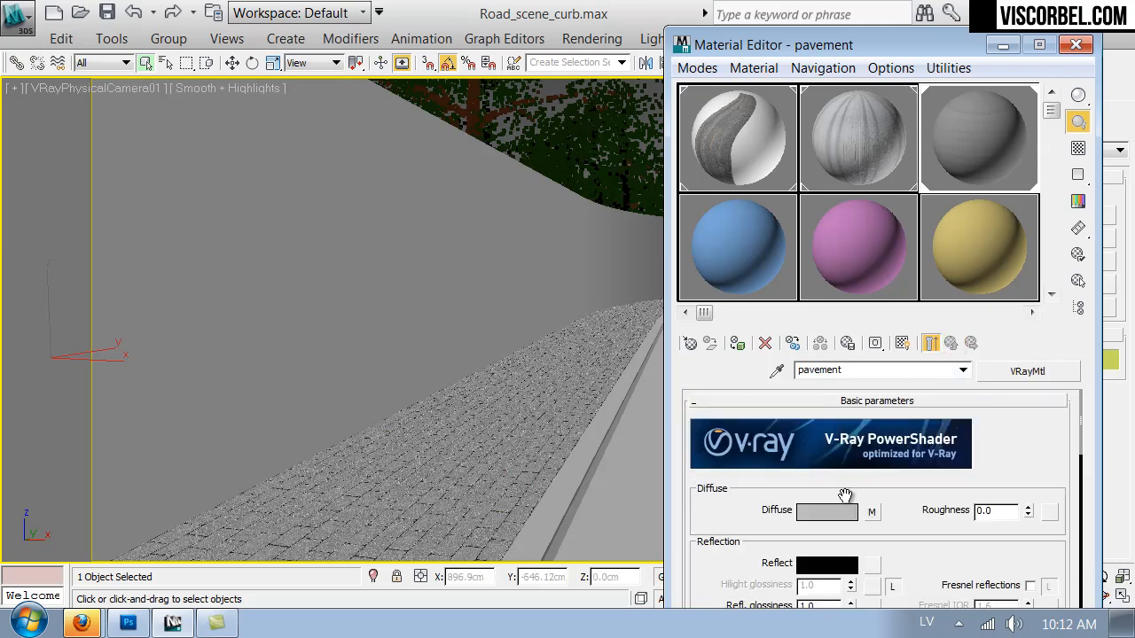
click(871, 512)
double_click(847, 503)
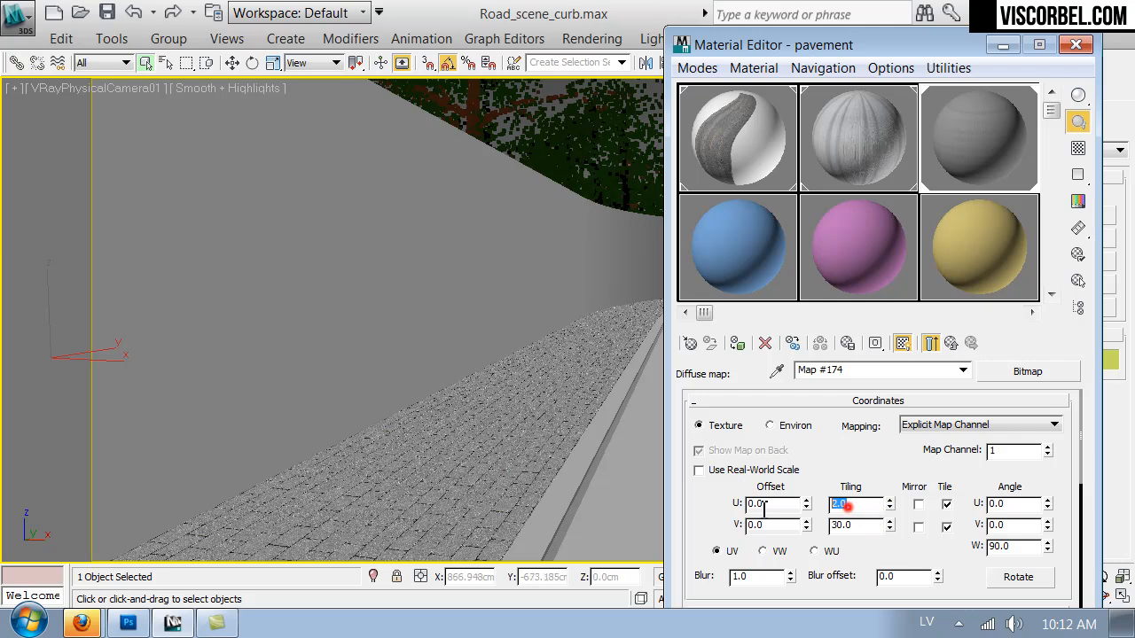
text(1.5)
key(Tab)
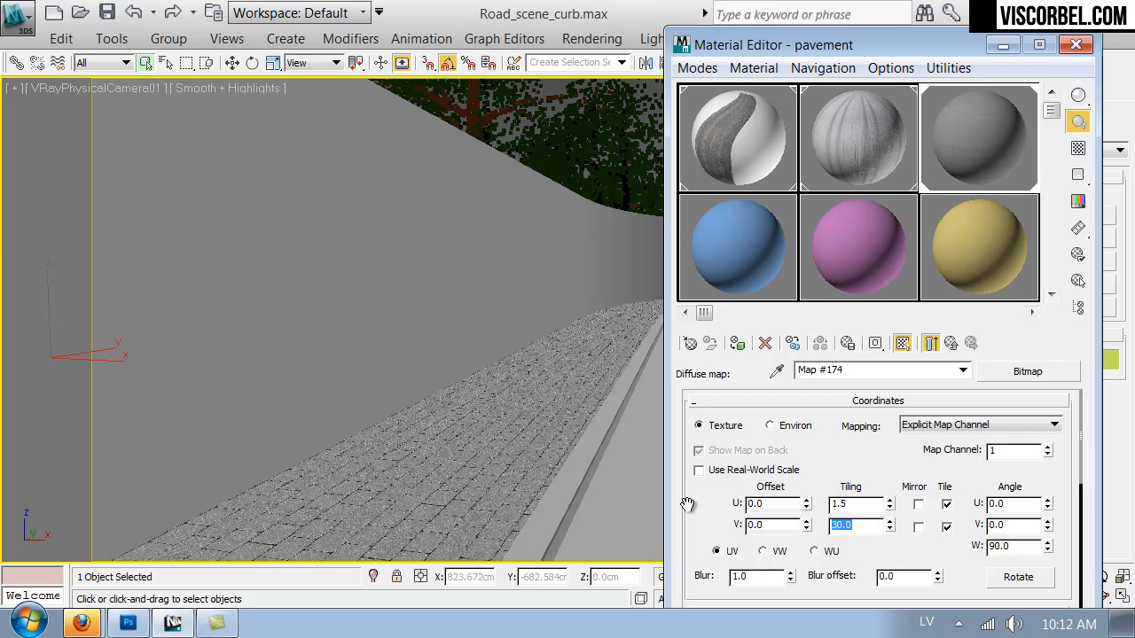
text(60)
key(Return)
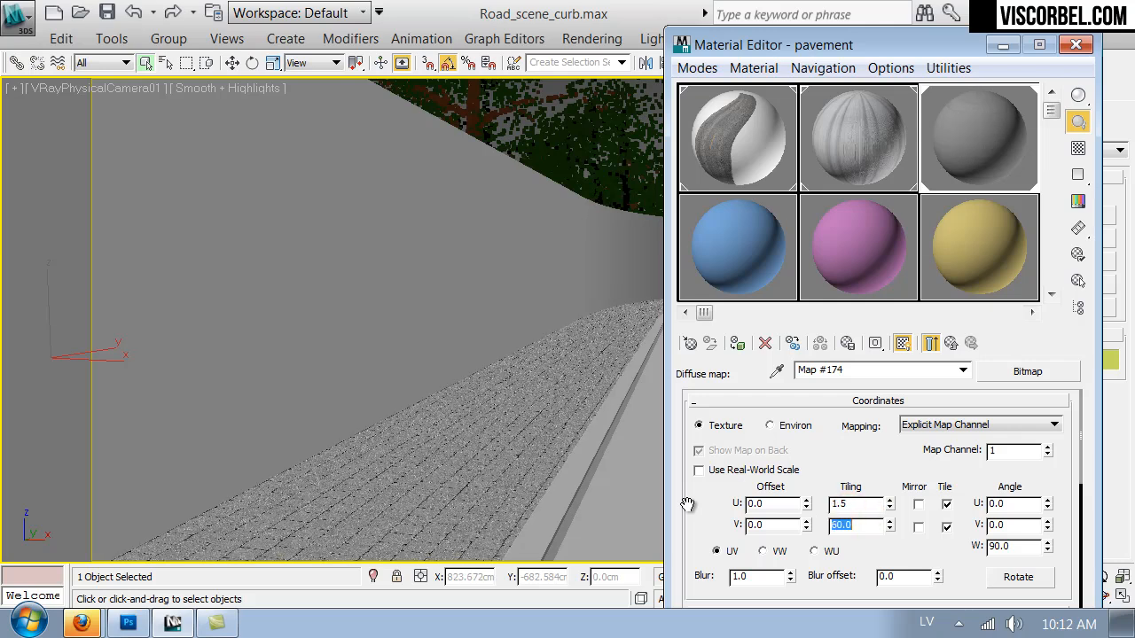
text(20)
key(Return)
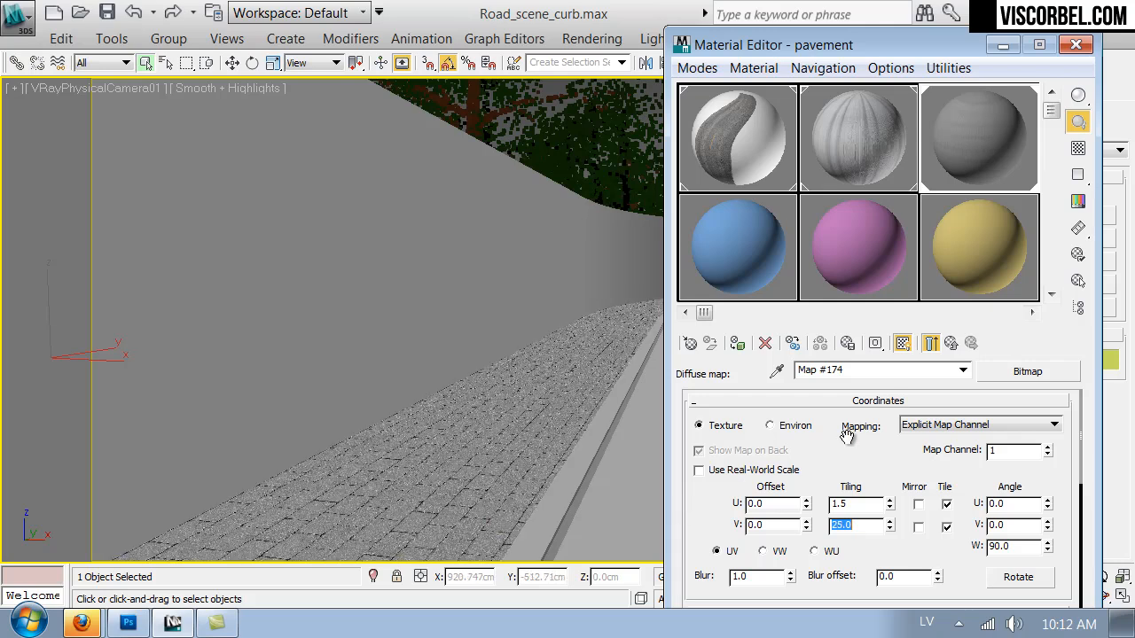
Close the material editor and walk the camera view along the sidewalk to examine the pavement tiling.
click(1076, 44)
key(Up)
drag(653, 385, 626, 376)
key(Up)
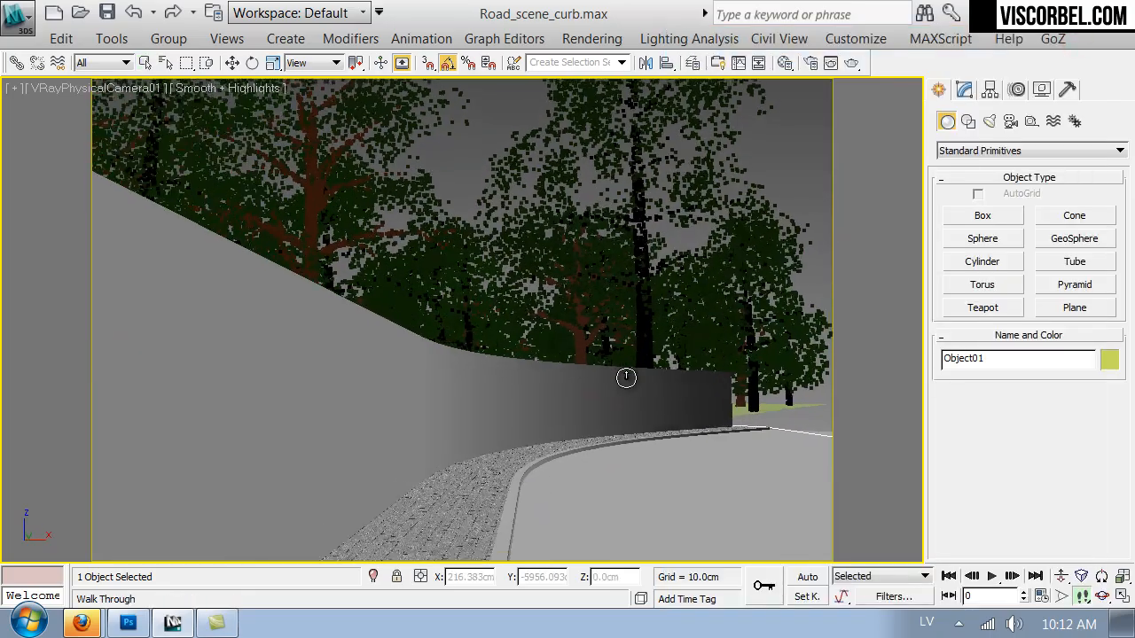
key(Up)
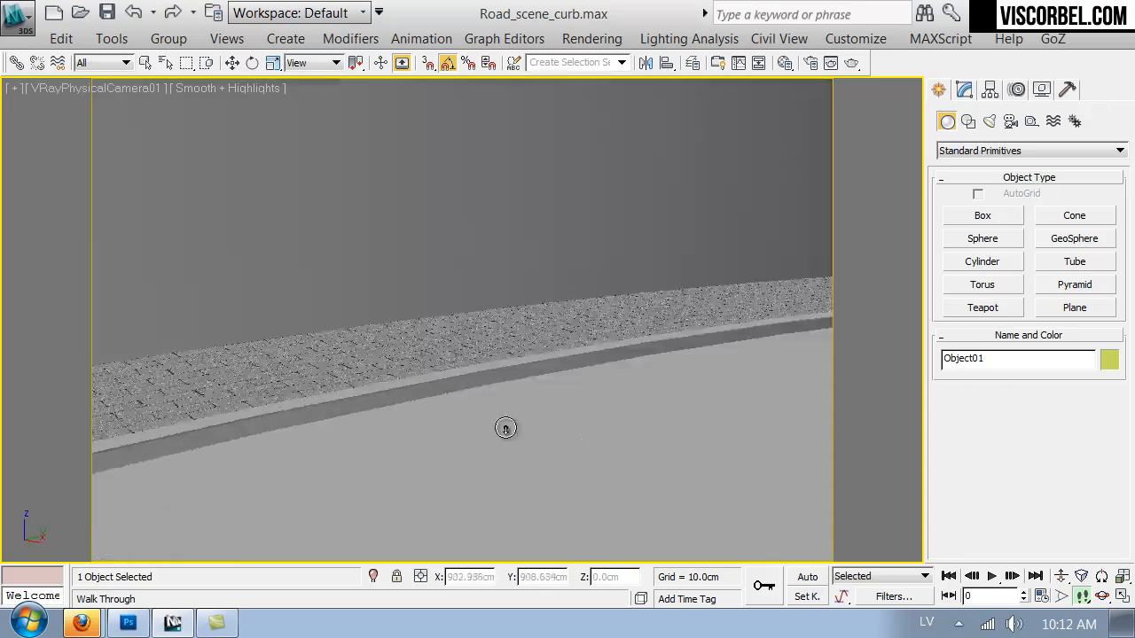
key(Up)
drag(505, 429, 595, 406)
key(Down)
key(Left)
key(Left)
key(Up)
right_click(595, 406)
Paste a copy of the pavement material's diffuse map into its Reflect slot.
key(m)
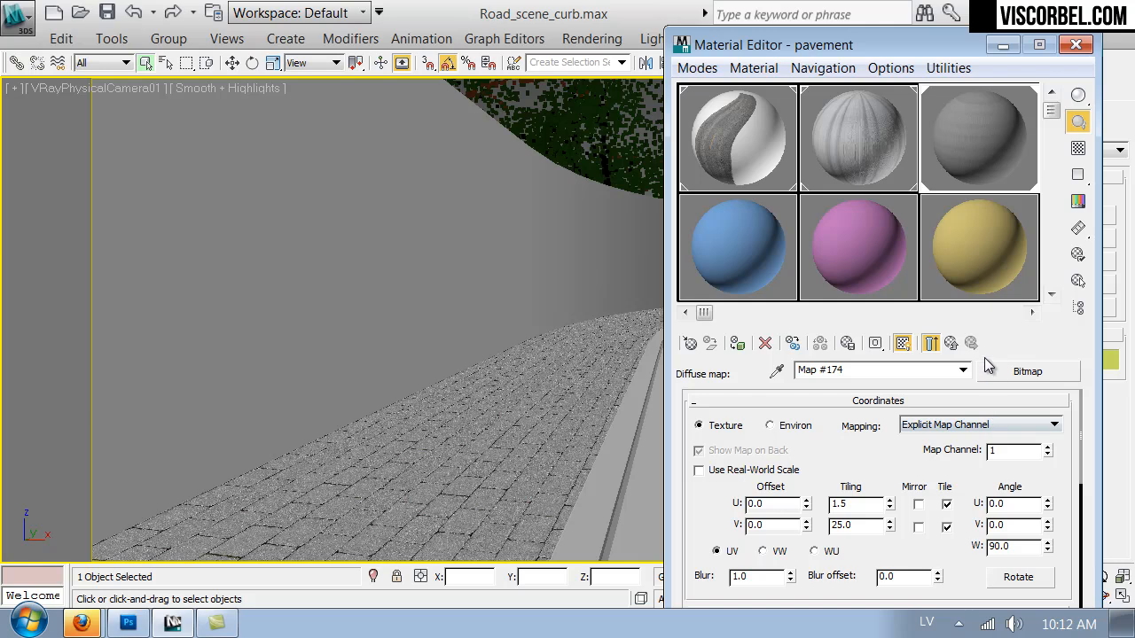
click(951, 343)
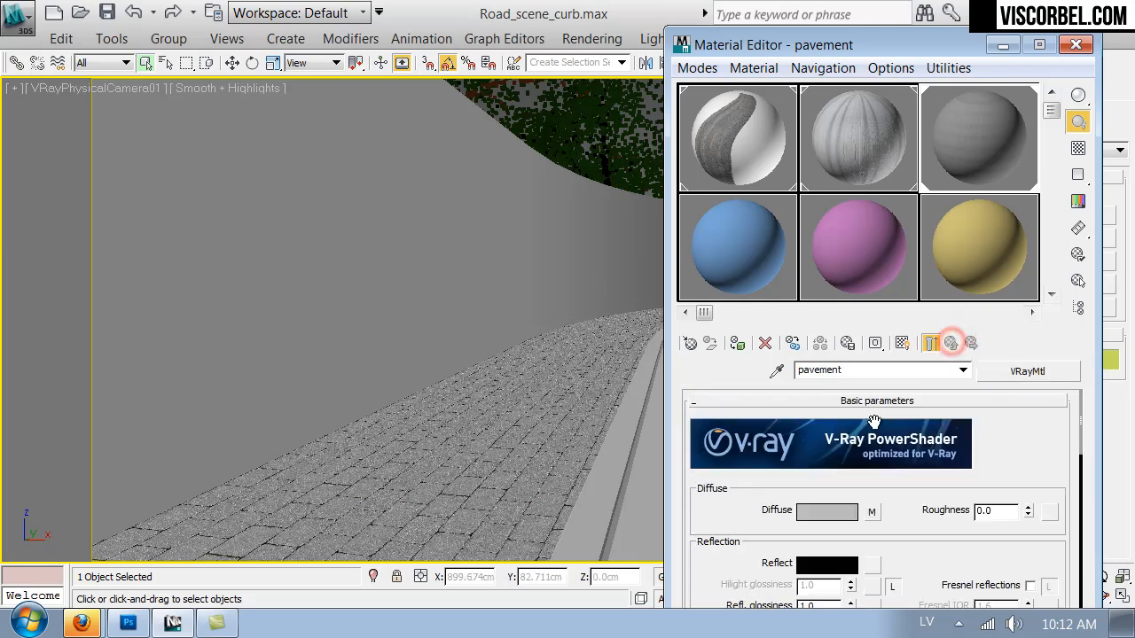
right_click(871, 512)
click(928, 398)
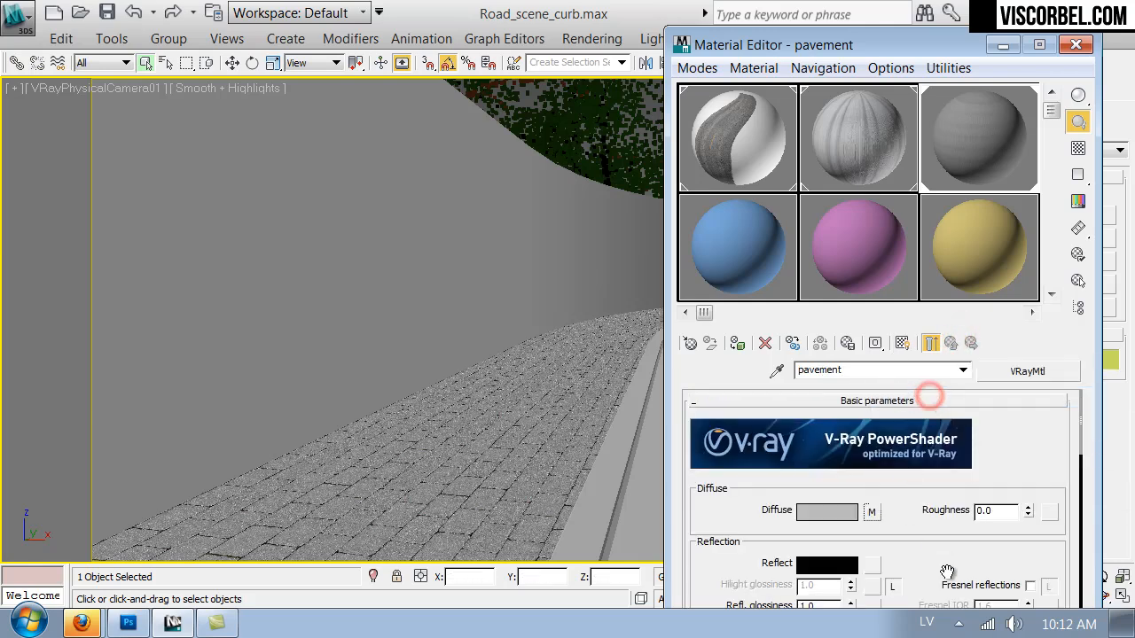
drag(947, 572, 912, 512)
right_click(873, 503)
click(893, 524)
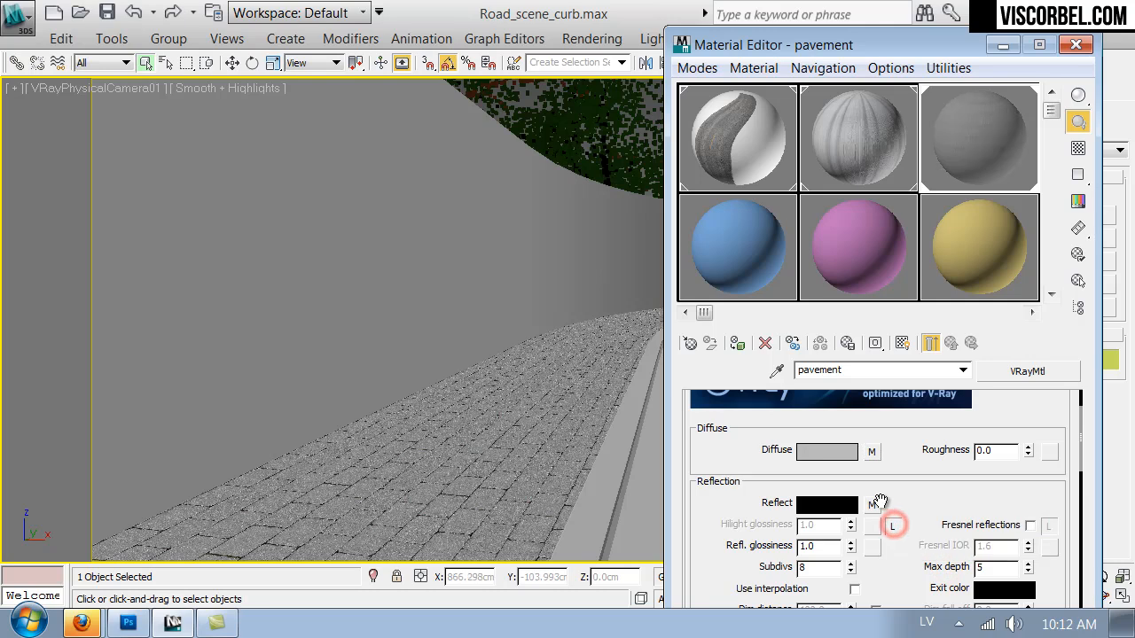
Replace the reflection map's bitmap with pavement_reflect.png.
click(874, 503)
scroll(891, 471, down, 5)
click(885, 475)
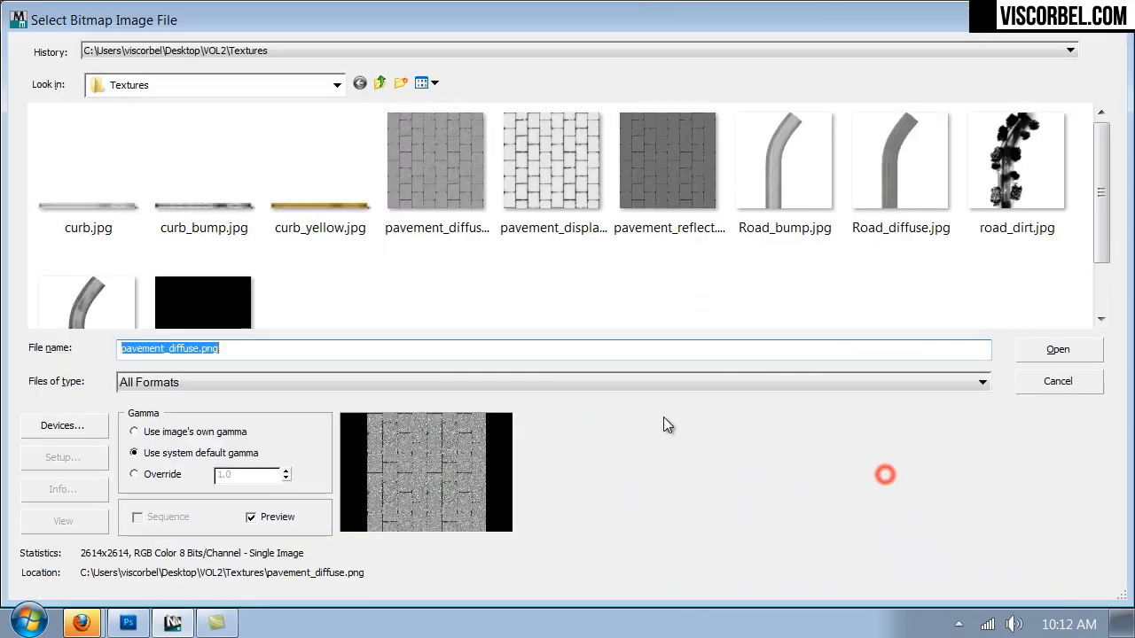
double_click(623, 157)
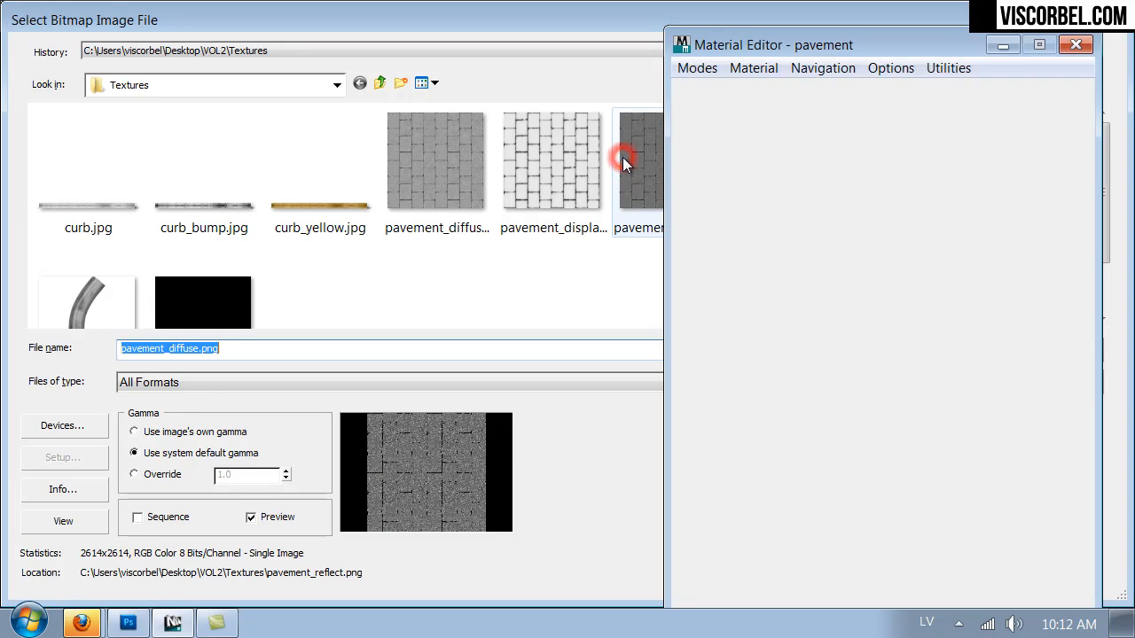
click(952, 343)
Enable Fresnel reflections with a Fresnel IOR of 3.8 and set the reflection glossiness to 0.4.
click(1029, 525)
click(1050, 526)
double_click(995, 546)
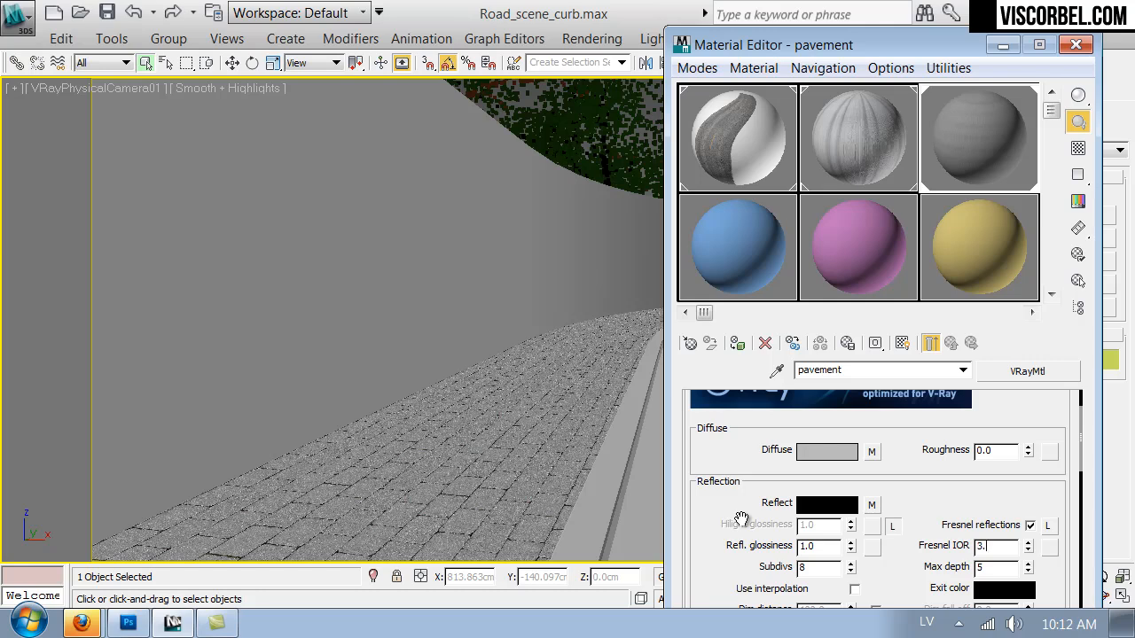
double_click(837, 549)
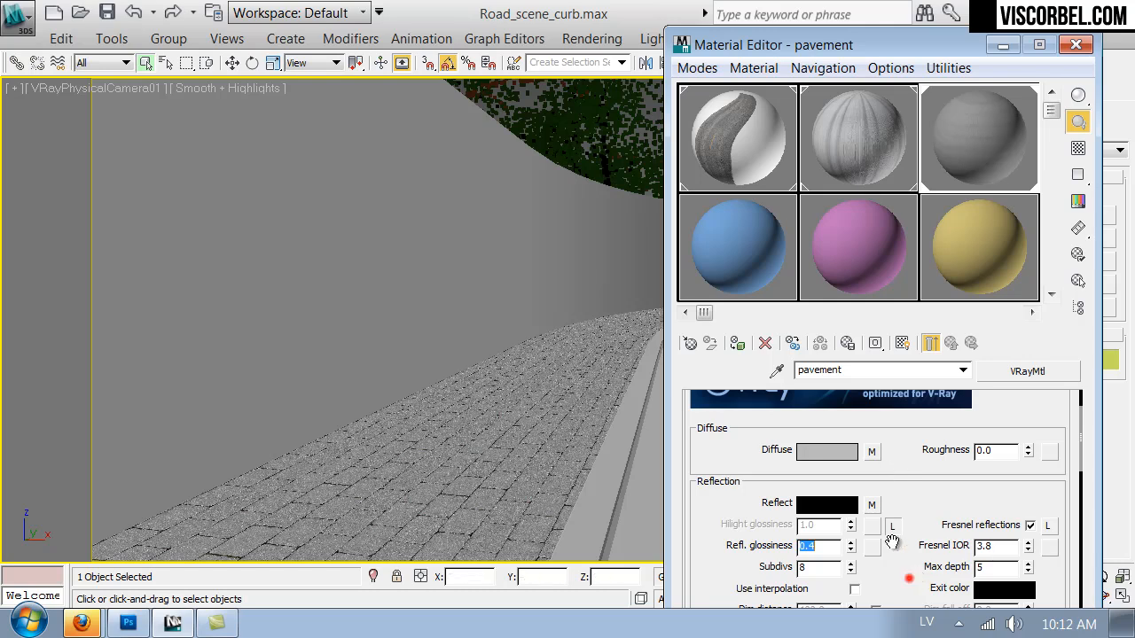
Paste the diffuse map into the Bump slot as a copy and into the Displace slot as an instance.
scroll(892, 541, down, 10)
scroll(727, 545, down, 4)
right_click(933, 535)
click(950, 541)
right_click(954, 550)
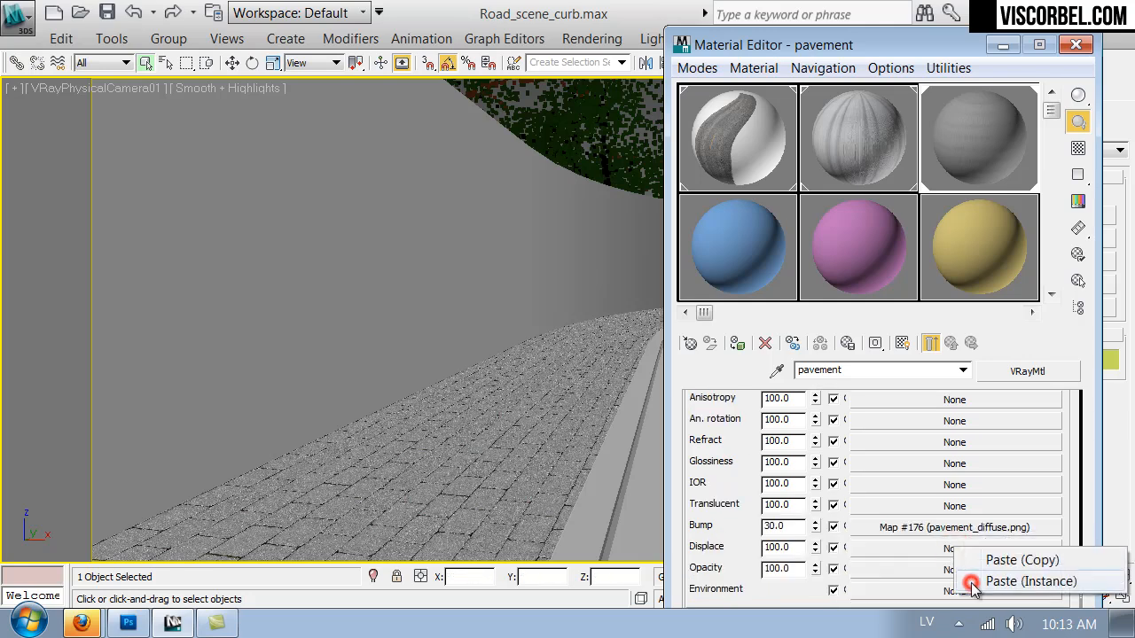
click(1029, 582)
Replace the displacement map's bitmap with pavement_displace.png.
click(937, 548)
drag(876, 557, 875, 410)
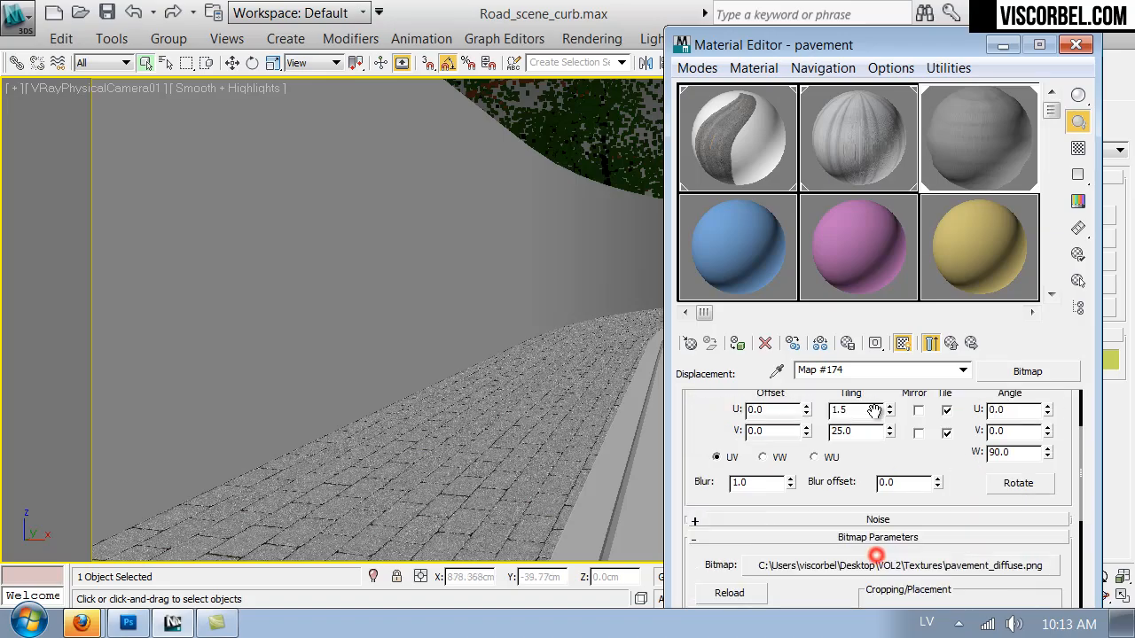
click(874, 519)
double_click(575, 161)
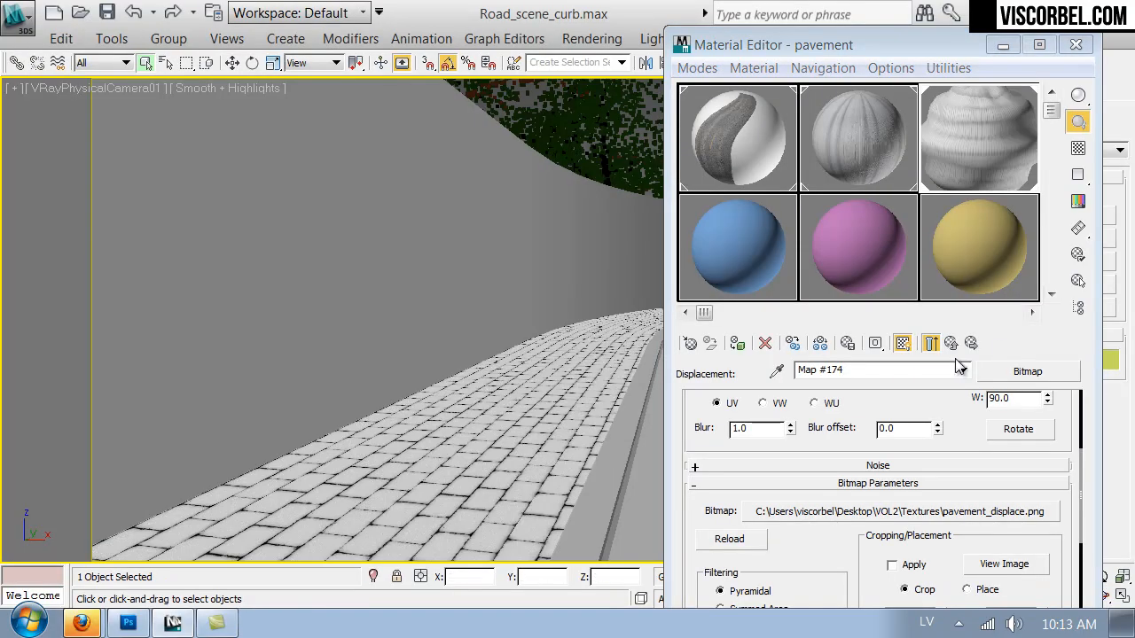
click(950, 344)
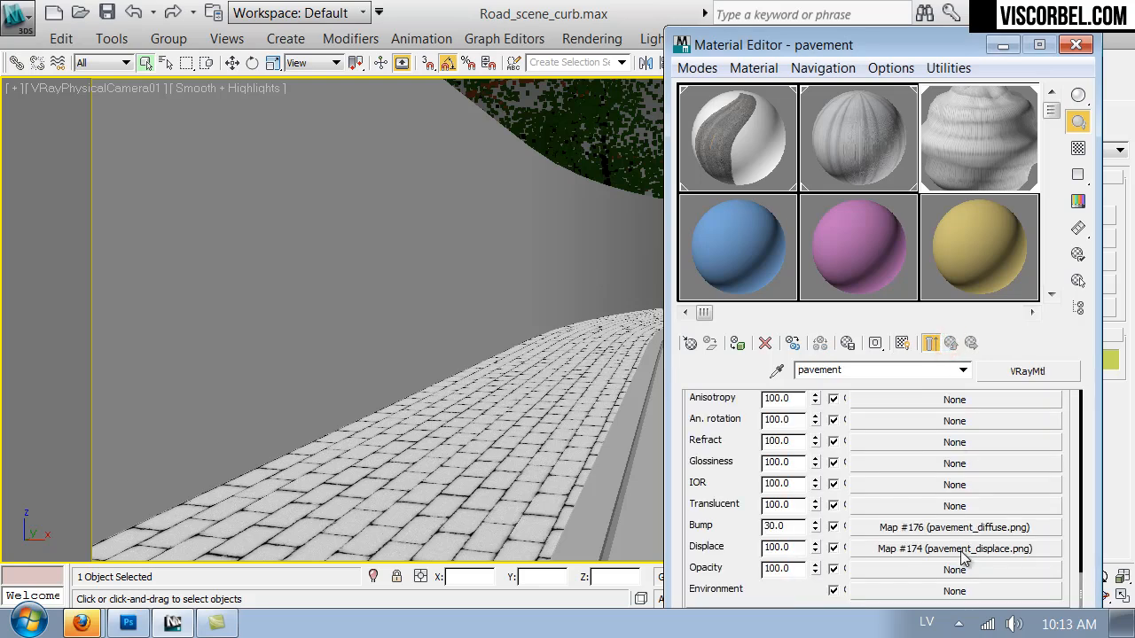
Replace the bump map with a copy of the pavement_reflect.png reflection map.
scroll(715, 428, up, 5)
scroll(700, 533, down, 2)
scroll(700, 513, up, 1)
right_click(906, 422)
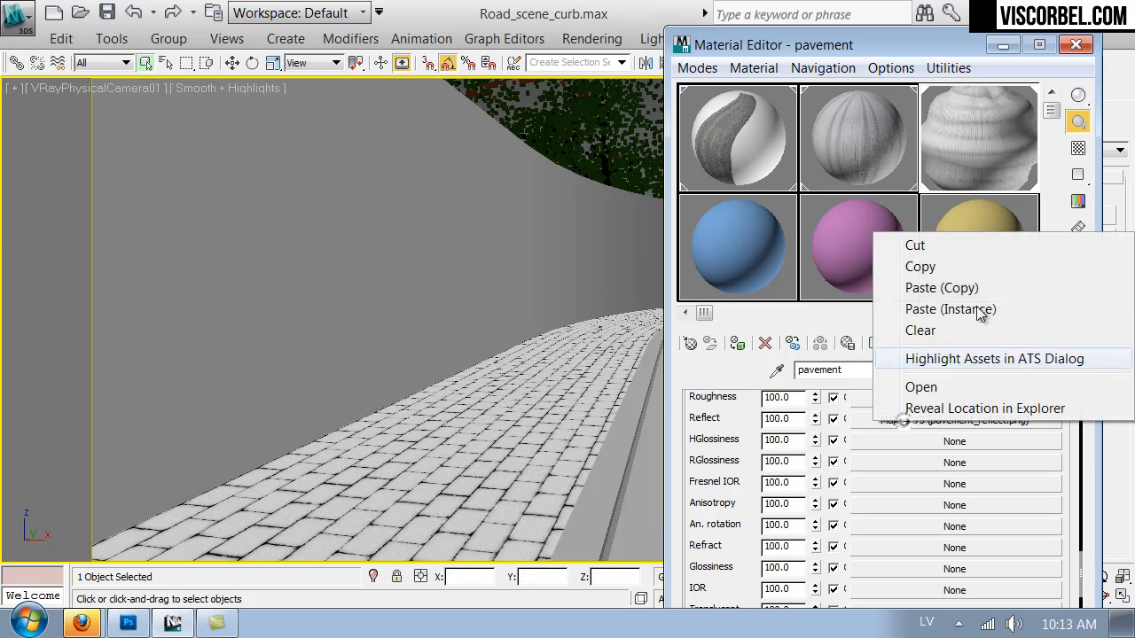
click(972, 269)
scroll(706, 518, down, 7)
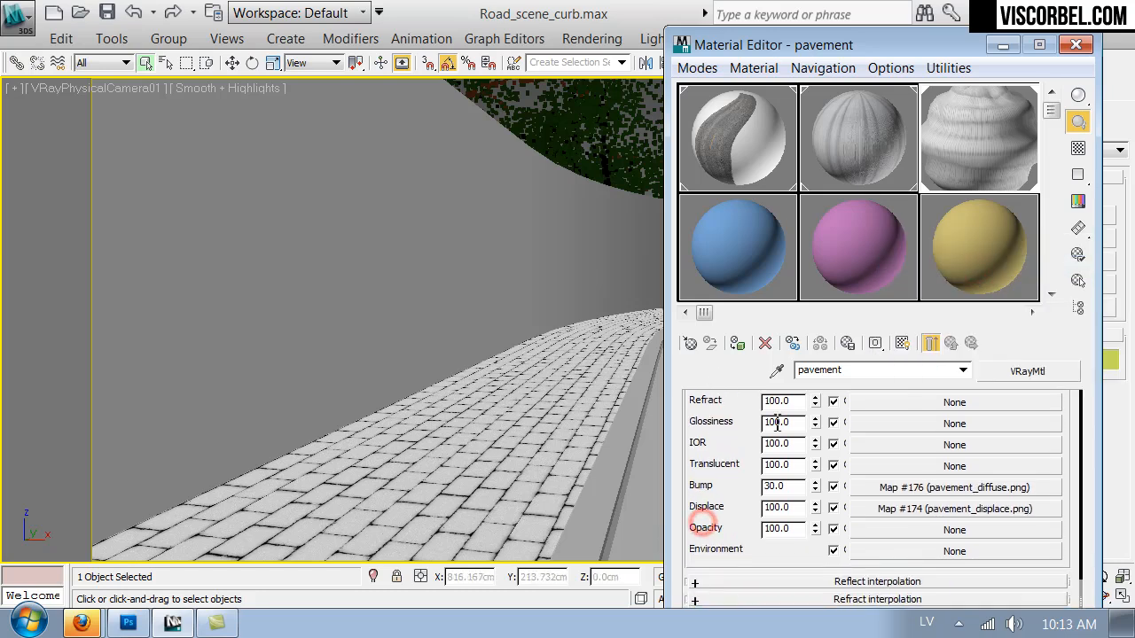
right_click(878, 479)
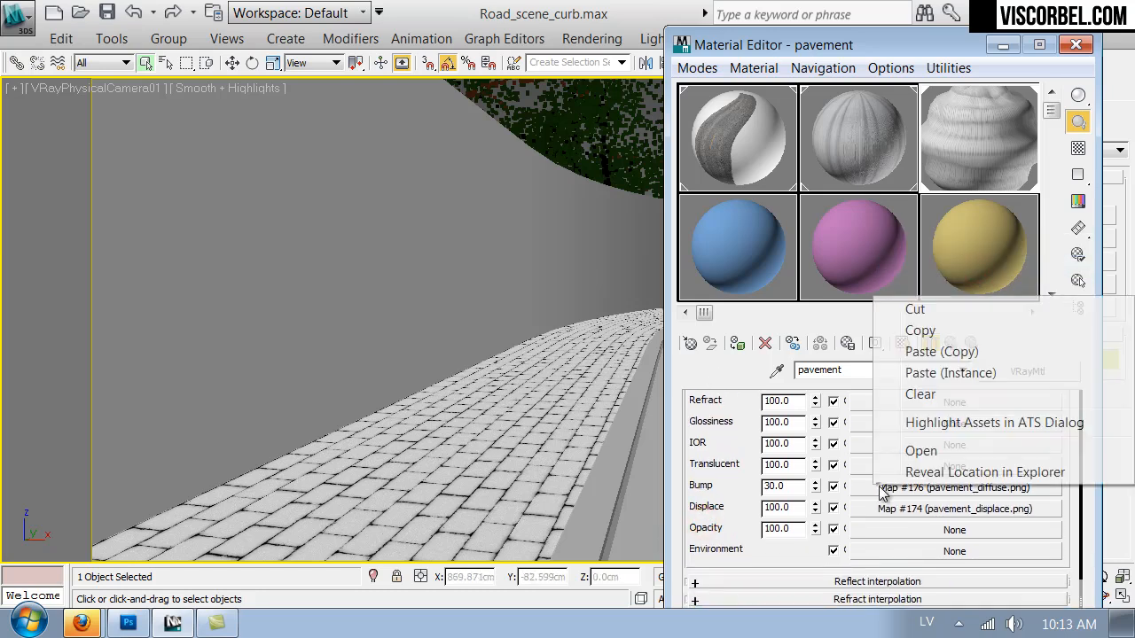
click(940, 351)
Set the pavement material's displacement amount to 4 and close the material editor.
double_click(783, 507)
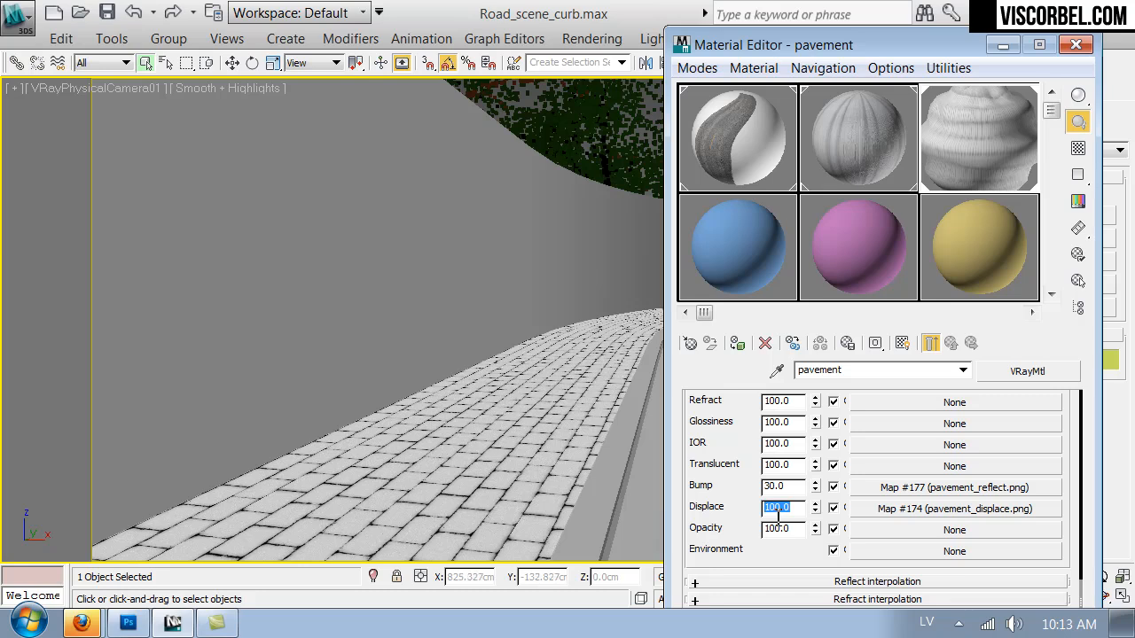
text(3)
key(Return)
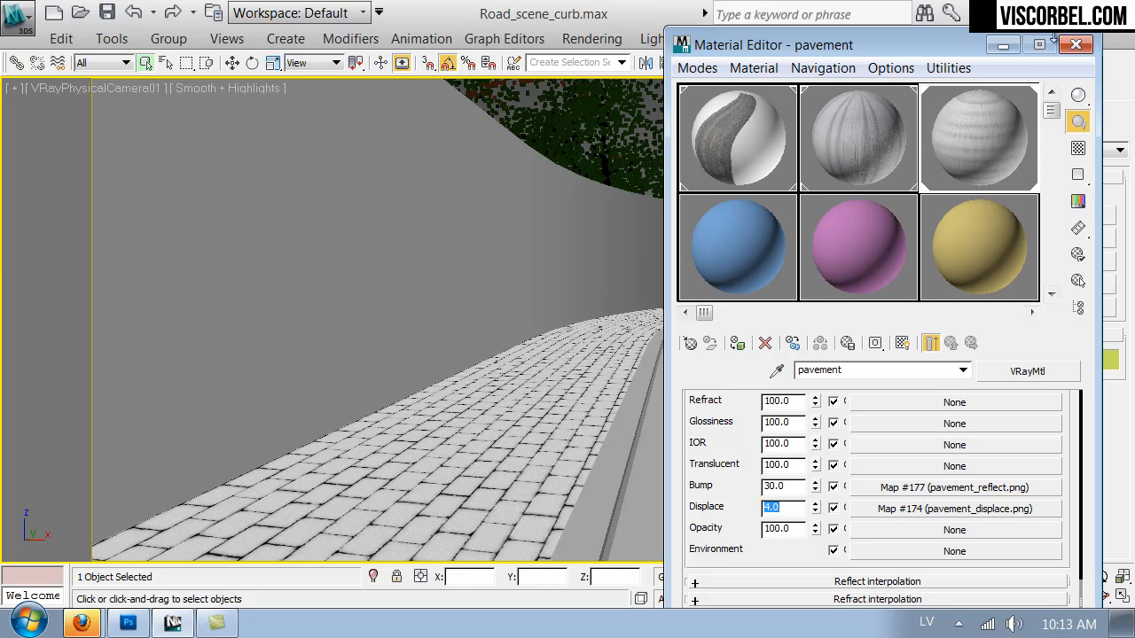
click(1076, 44)
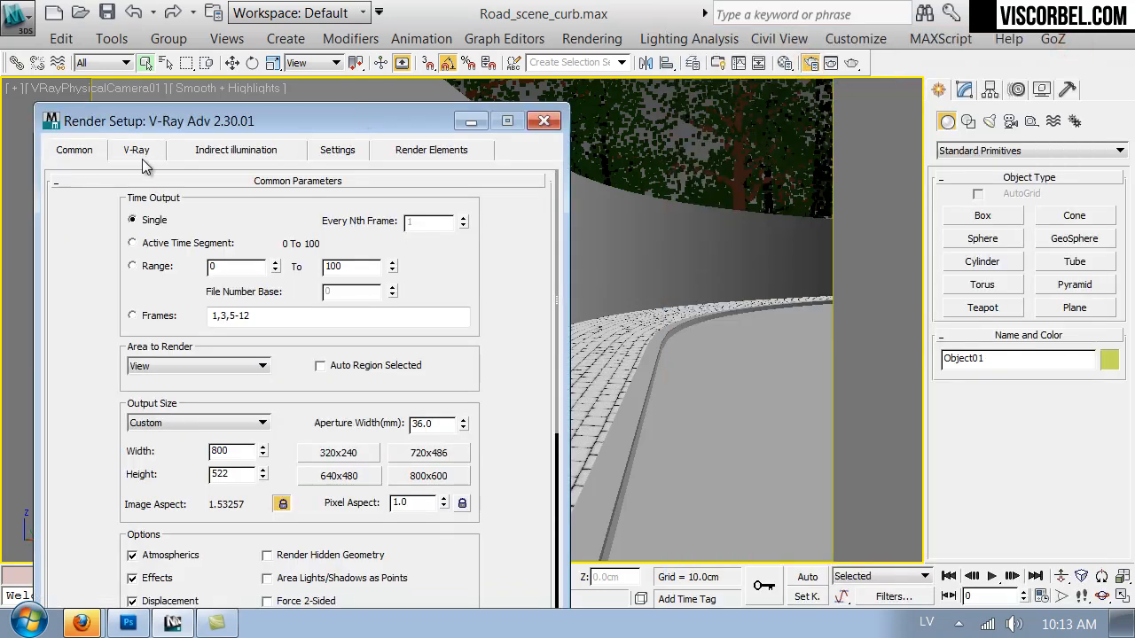
Review the V-Ray and common render settings and start a test render of the camera view.
click(140, 155)
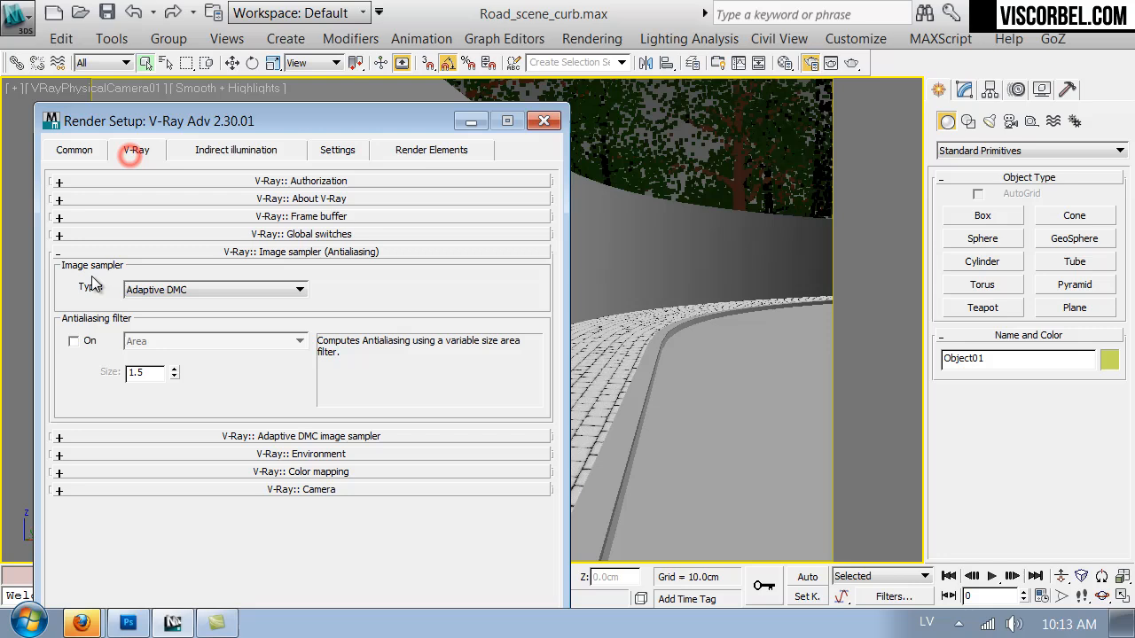
click(119, 234)
click(335, 149)
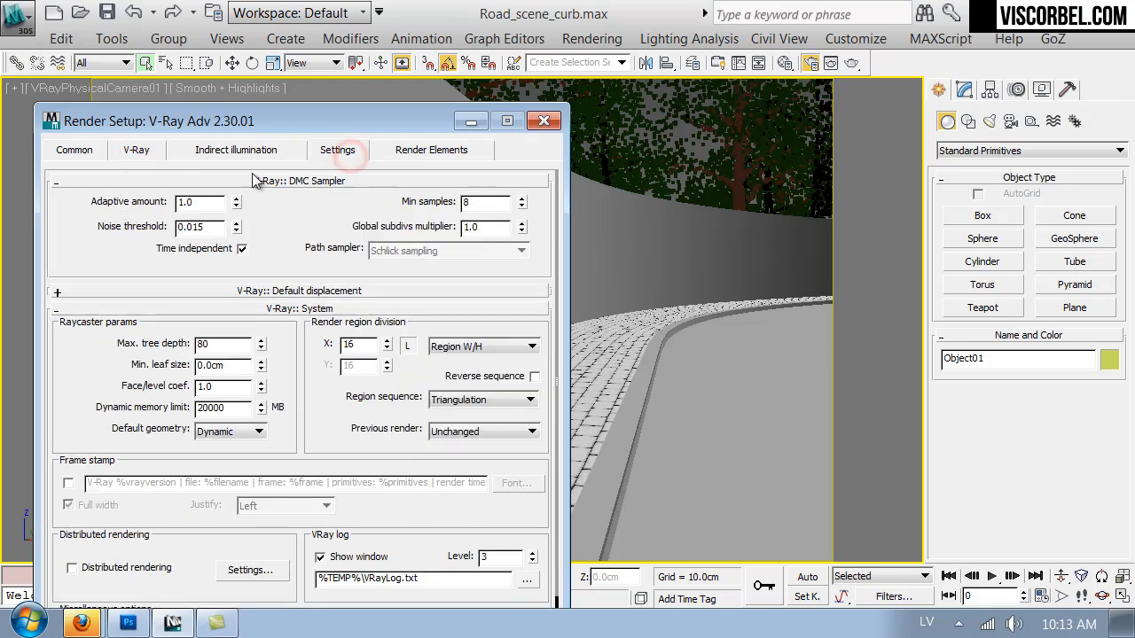
click(72, 152)
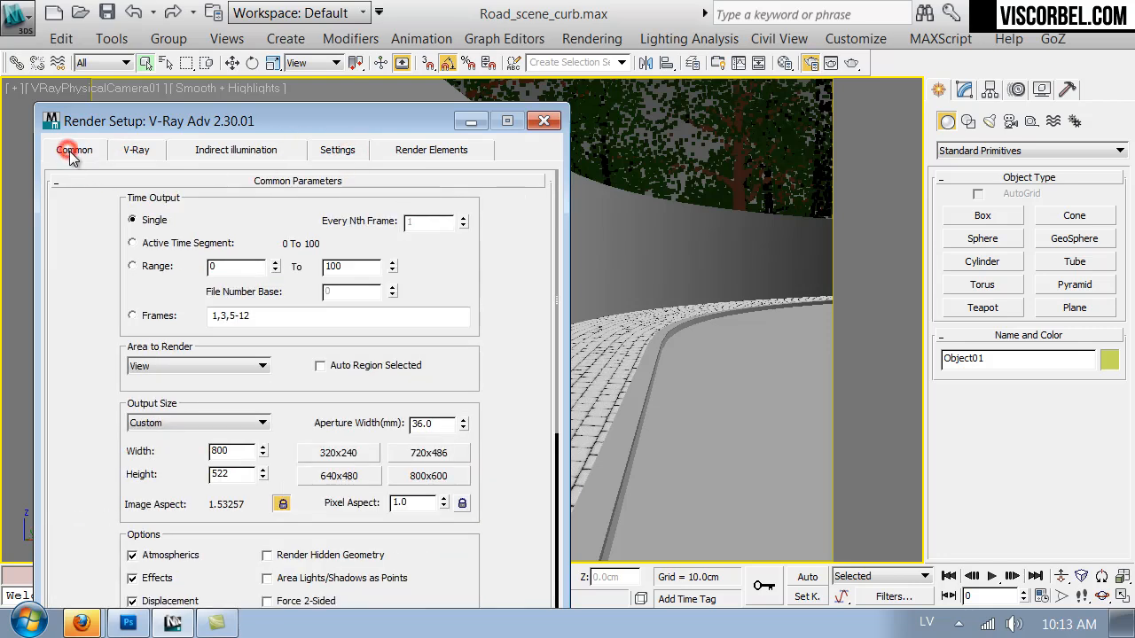
click(545, 121)
click(853, 63)
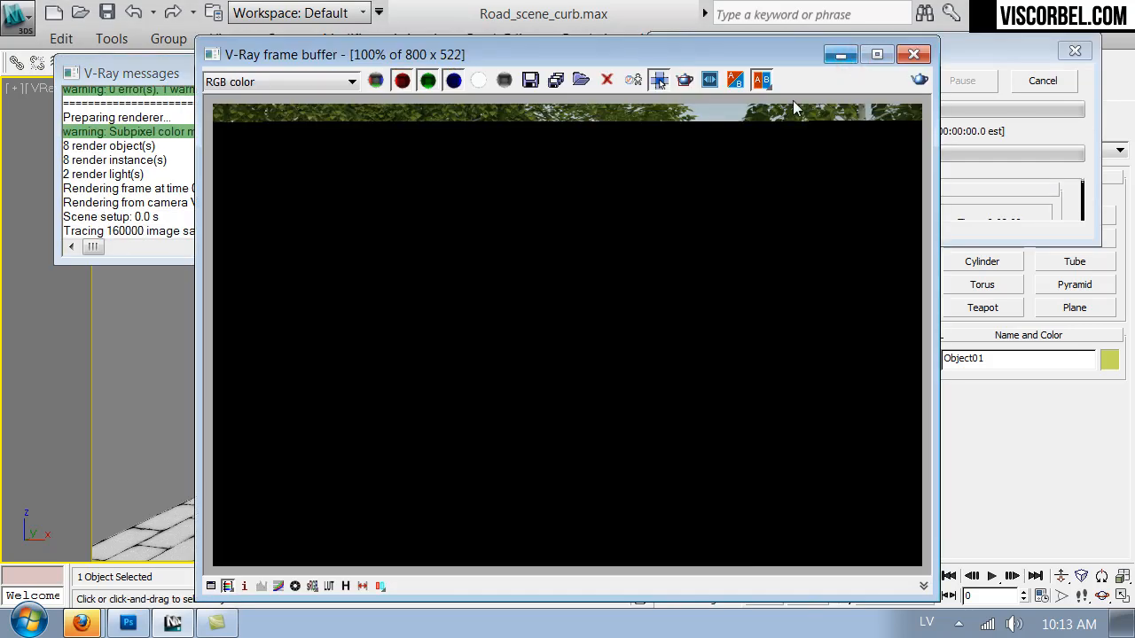
click(1016, 185)
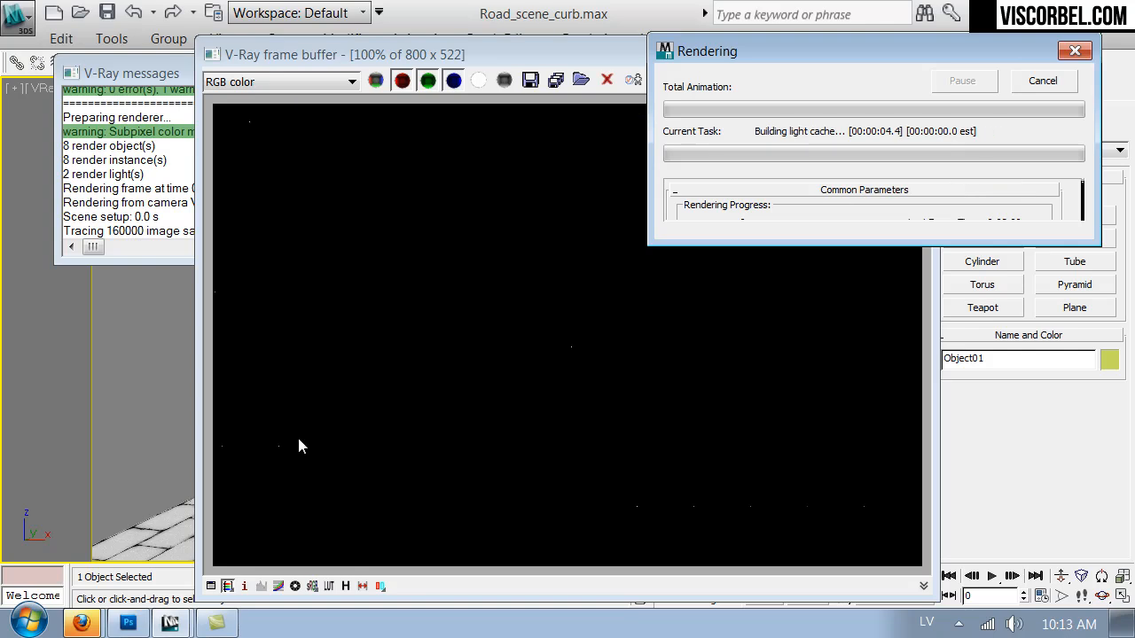
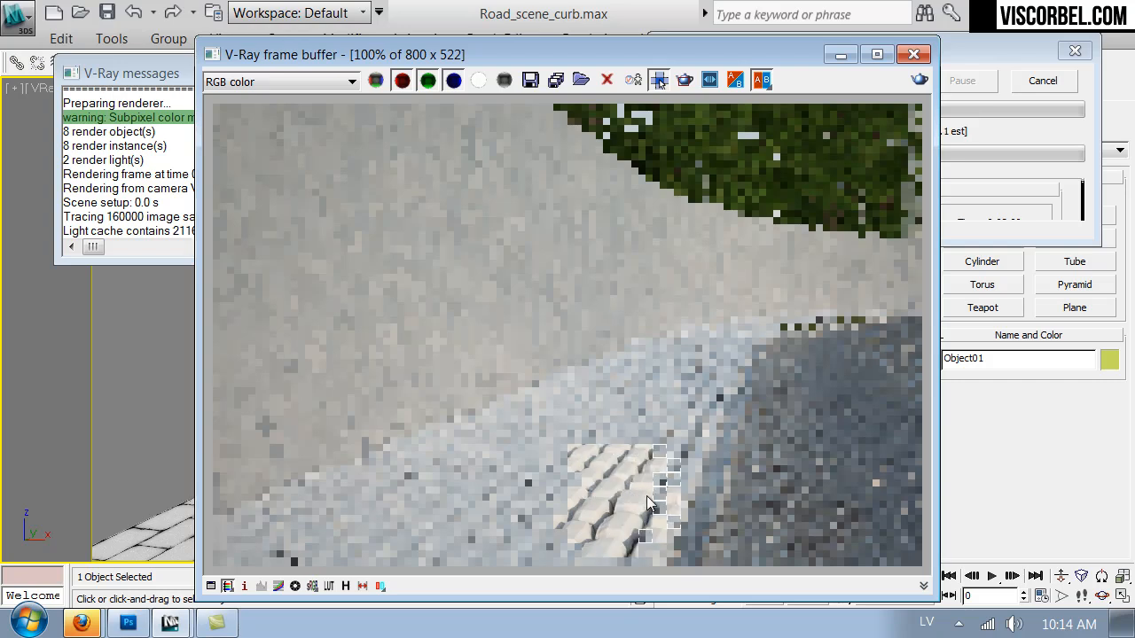
Stop the test render, set the pavement material's displacement amount to 0.5 and render the camera view again.
click(1068, 82)
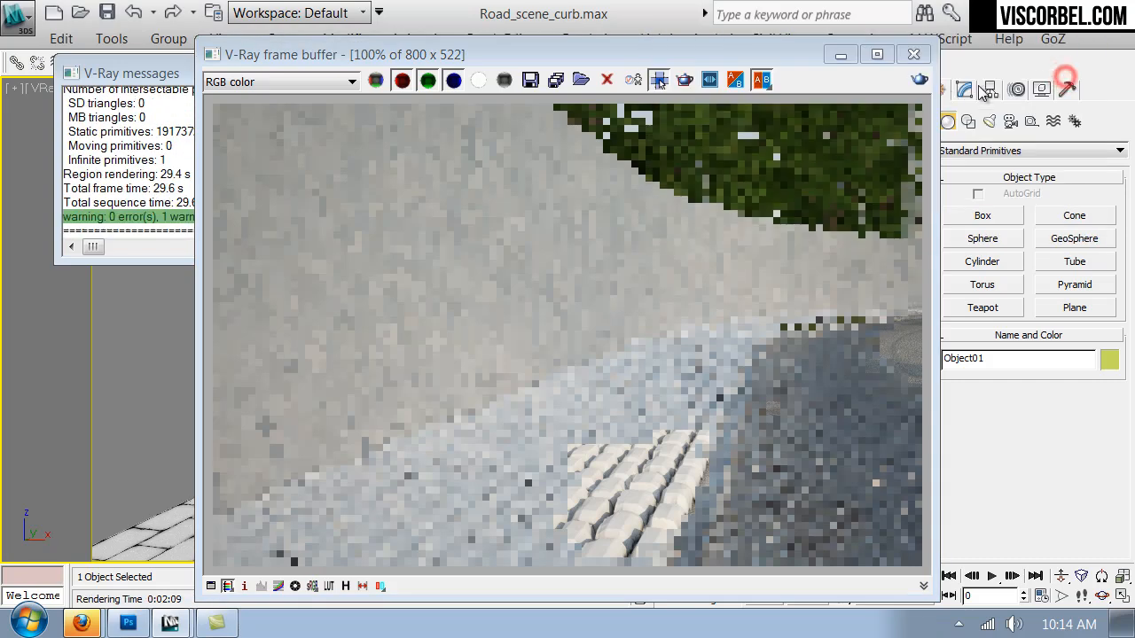
click(913, 54)
click(785, 62)
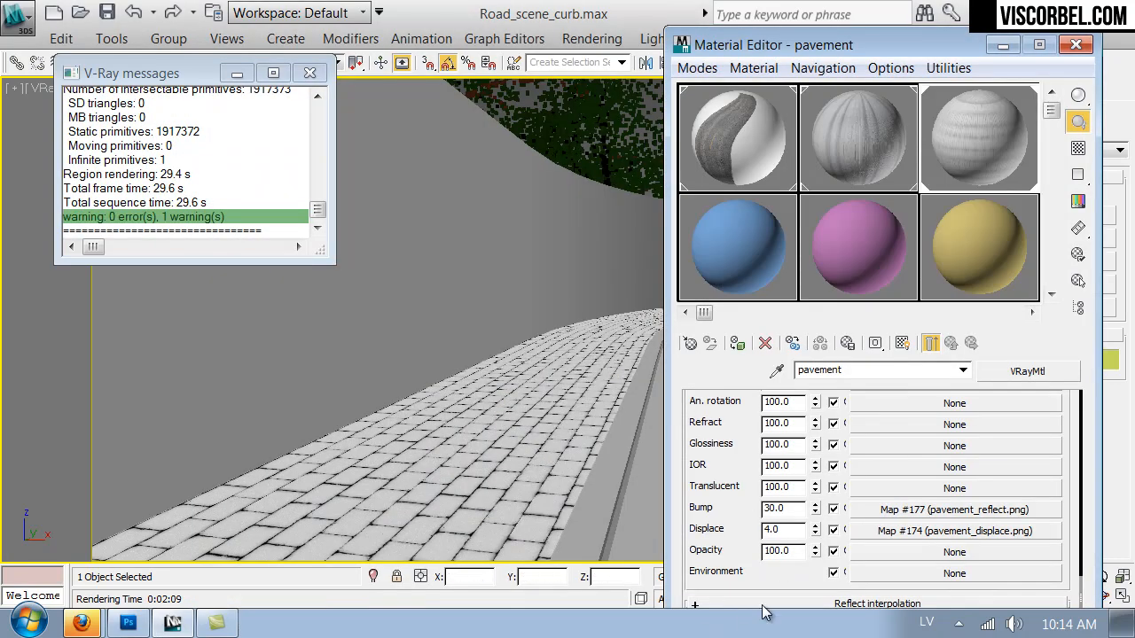
double_click(789, 530)
key(Return)
click(1082, 48)
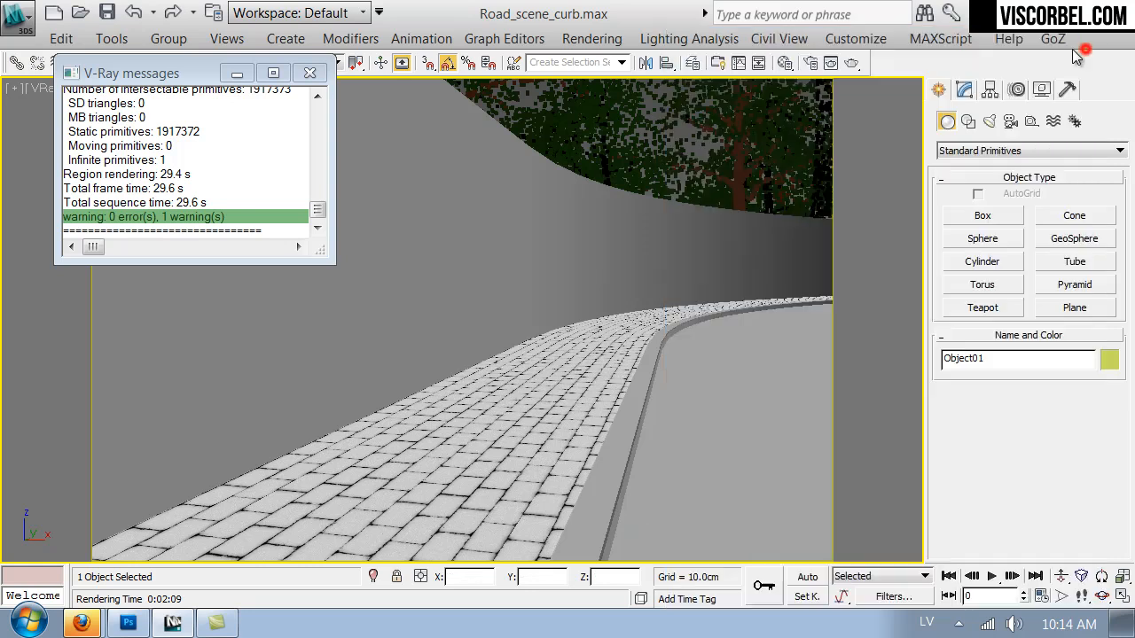
click(856, 64)
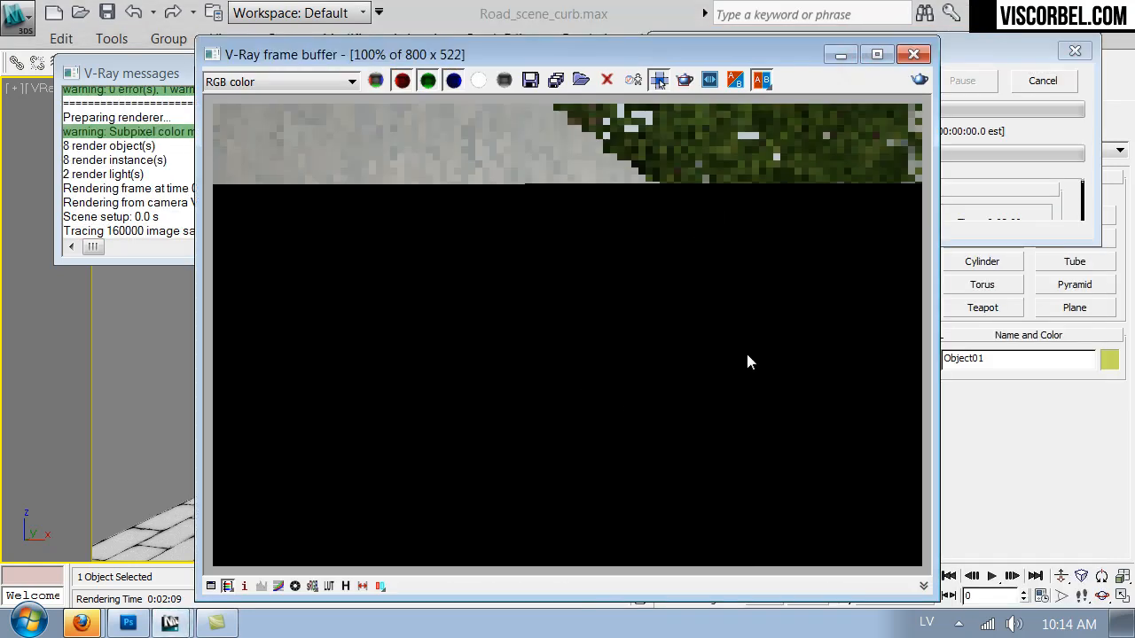
Stop the render and replace the pavement's instanced diffuse map with an independent copy of itself.
click(1050, 169)
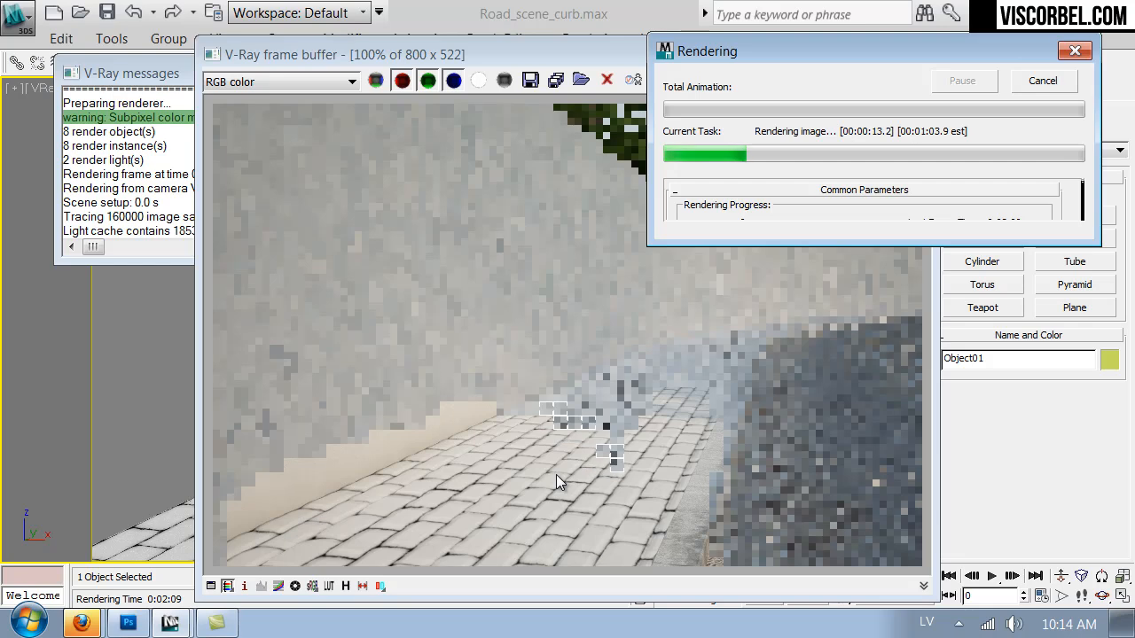
click(1045, 82)
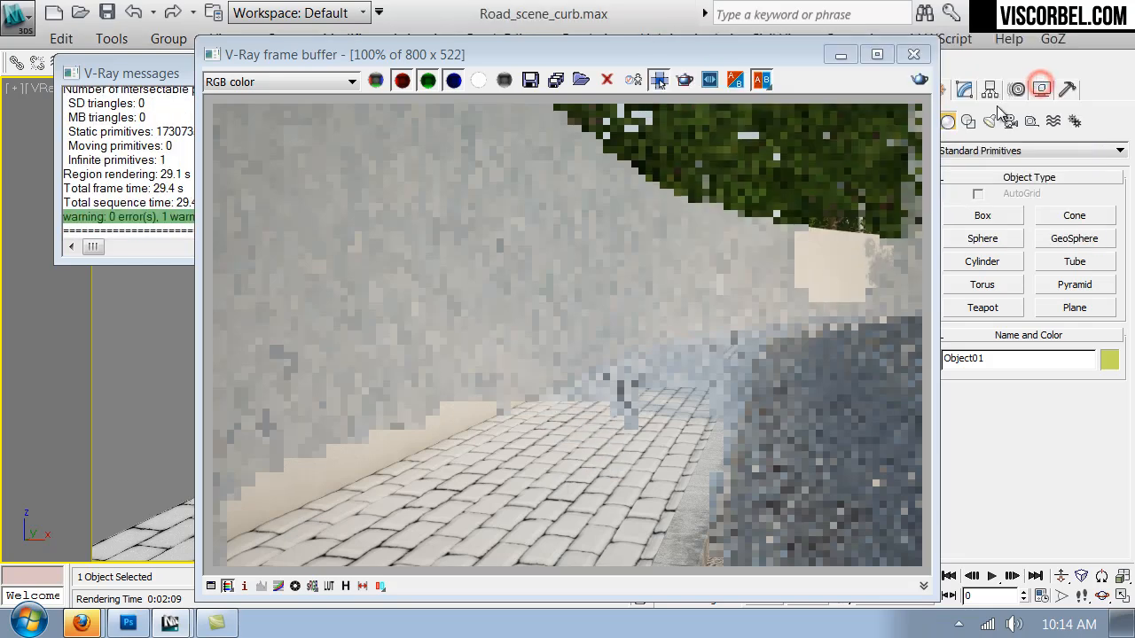
click(913, 54)
click(785, 63)
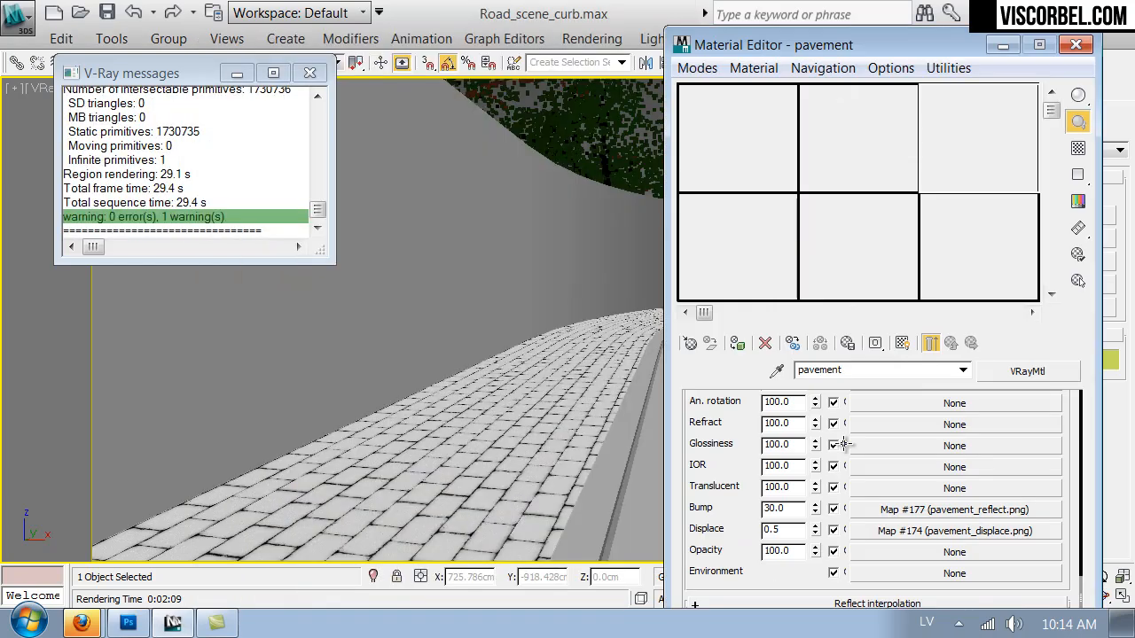
mouse_move(747, 441)
mouse_down()
mouse_move(743, 605)
mouse_move(726, 443)
mouse_up()
scroll(726, 443, up, 5)
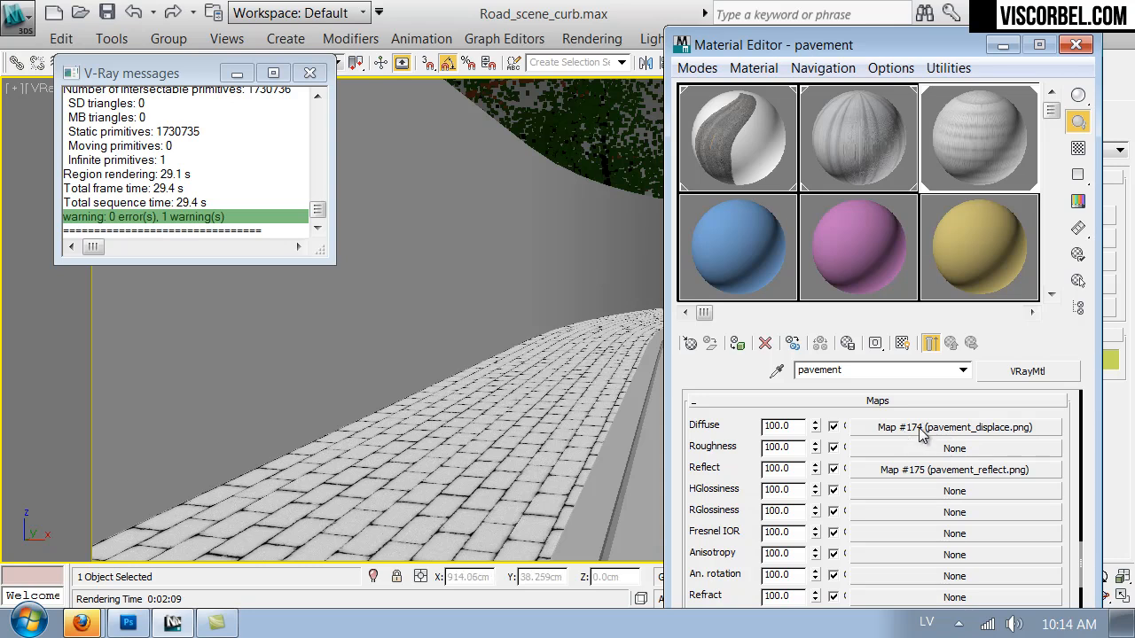
right_click(922, 431)
click(939, 271)
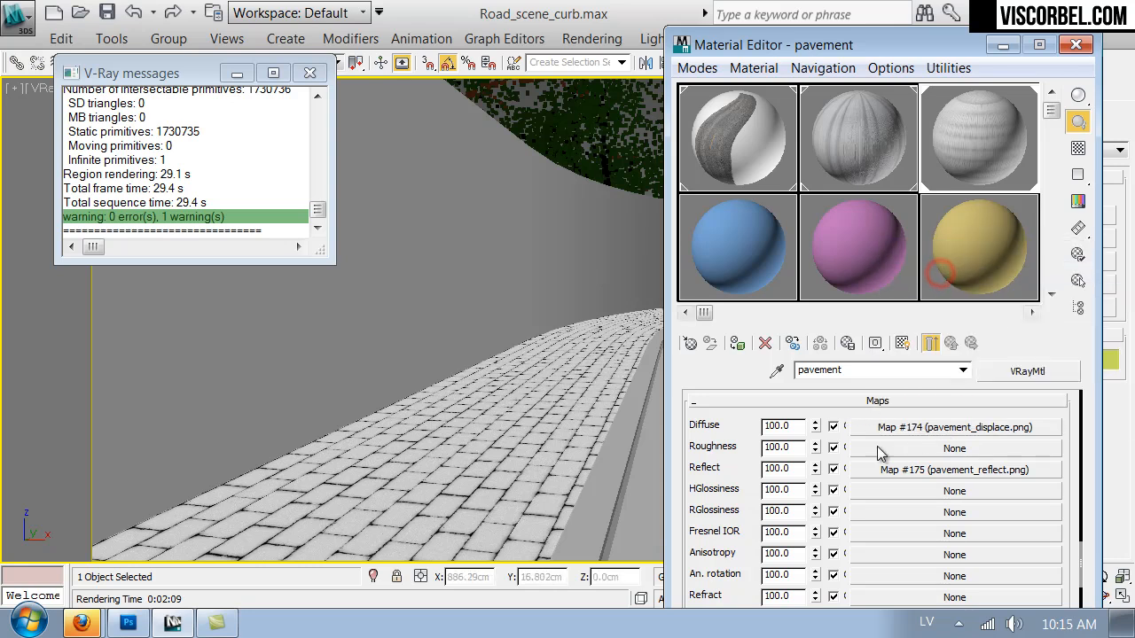
right_click(896, 429)
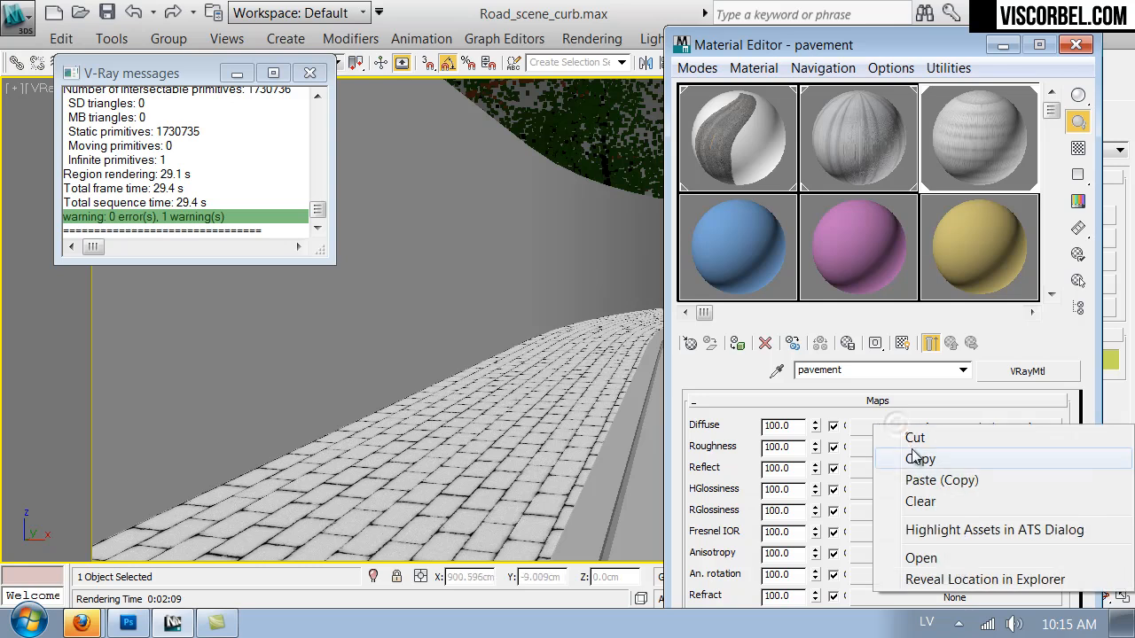
click(922, 479)
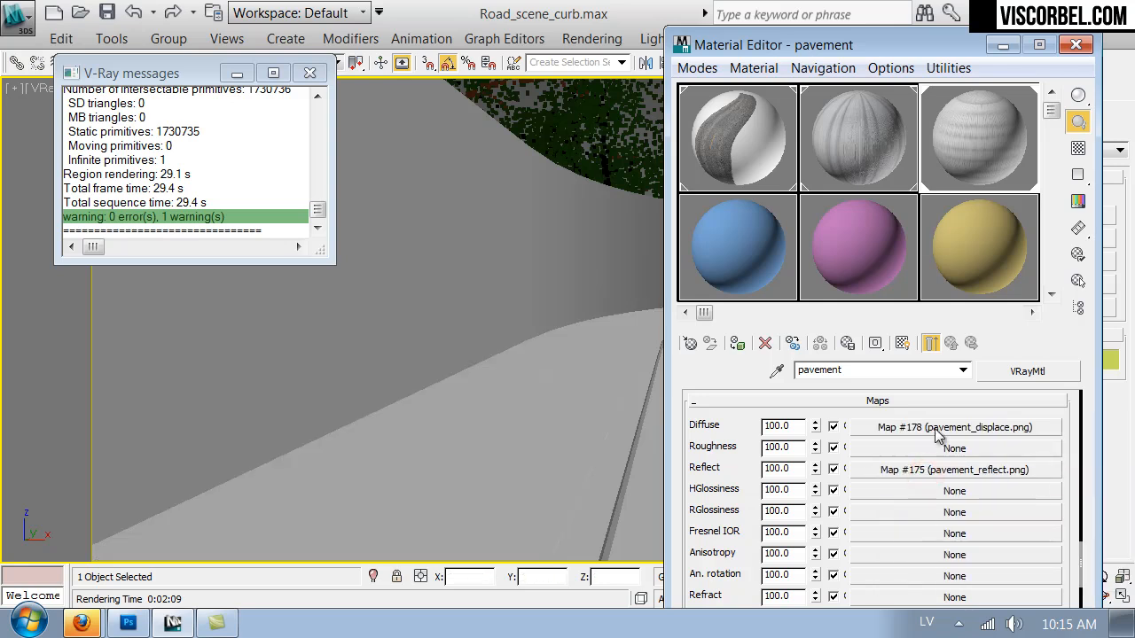
Replace the diffuse map's bitmap with pavement_diffuse.png and return to the pavement material's settings.
click(935, 428)
scroll(891, 483, down, 5)
click(891, 514)
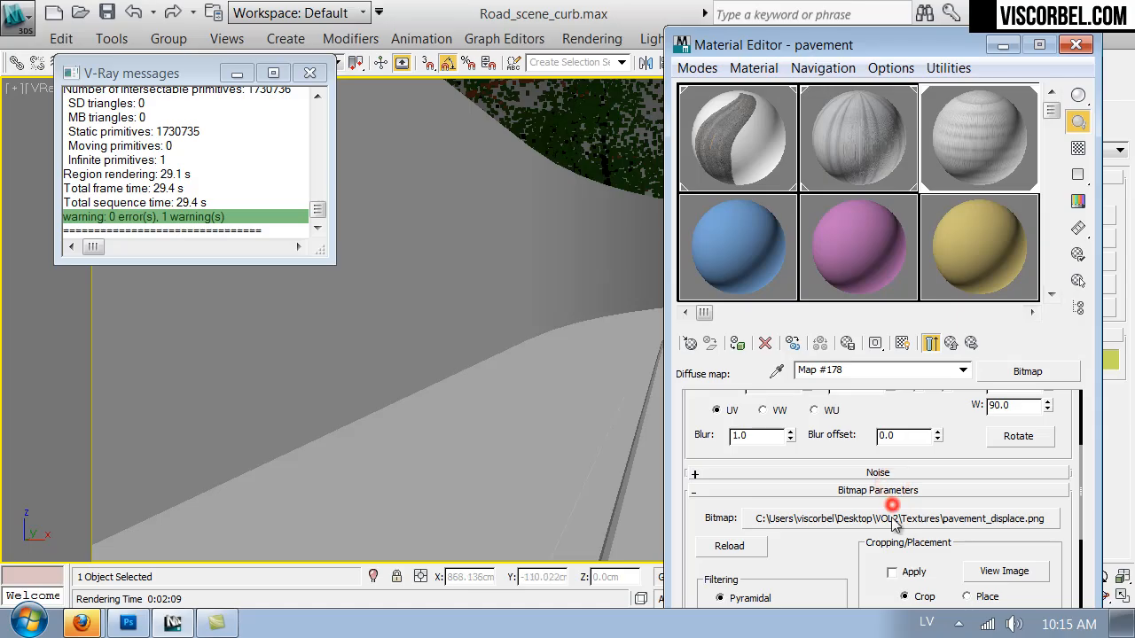
double_click(435, 222)
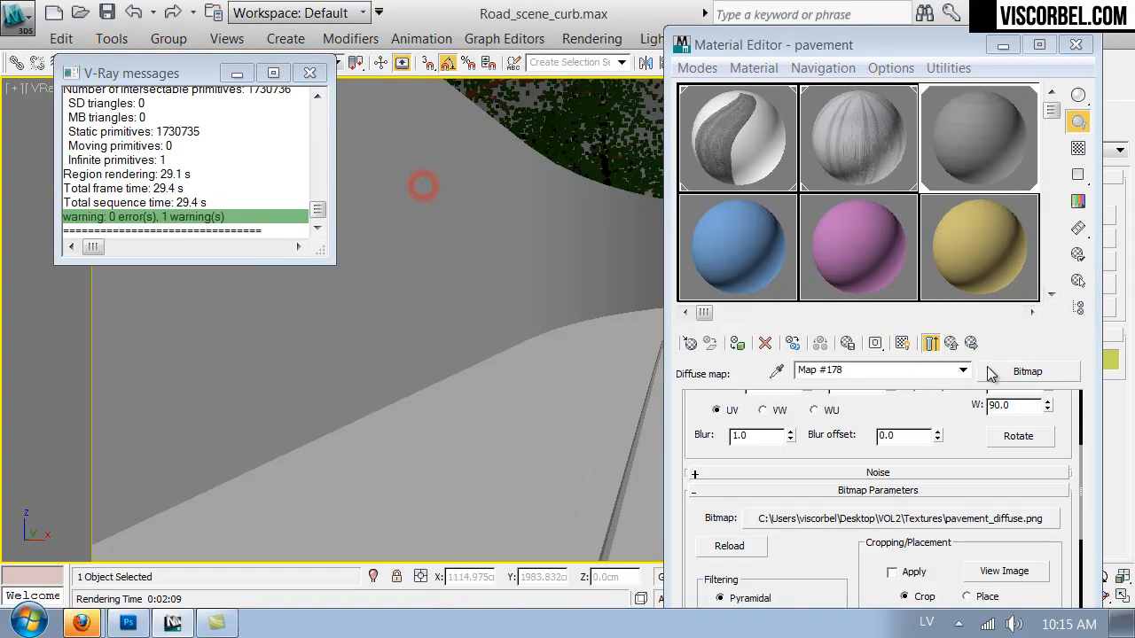
click(931, 343)
Close the material editor, start a new test render and examine the rendered paving stones up close.
drag(718, 504, 770, 402)
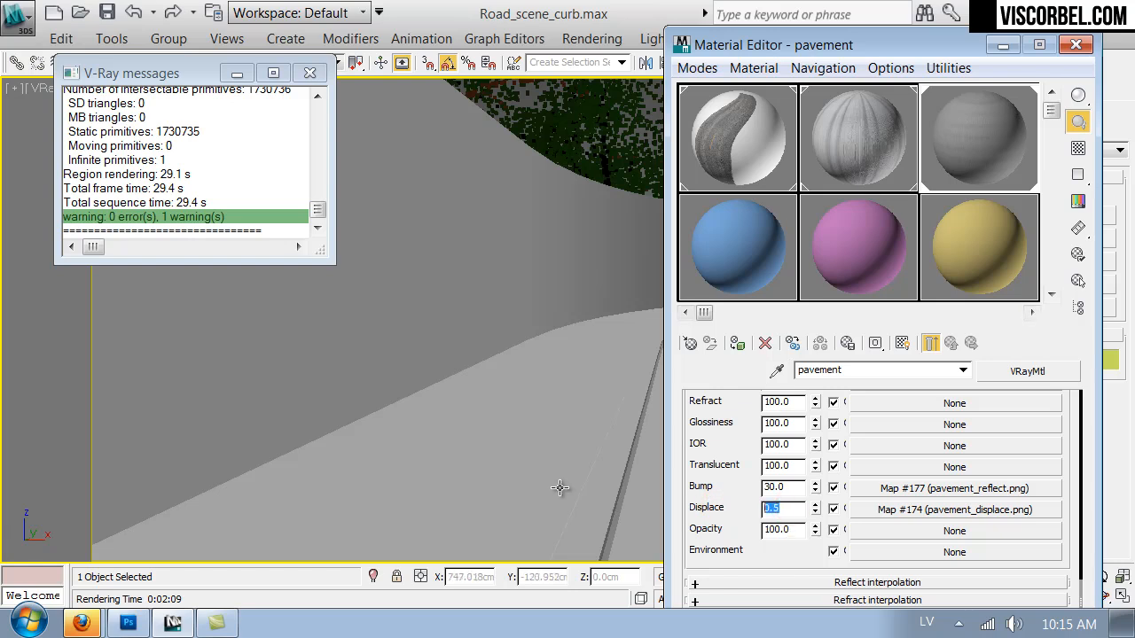
click(1079, 45)
click(856, 68)
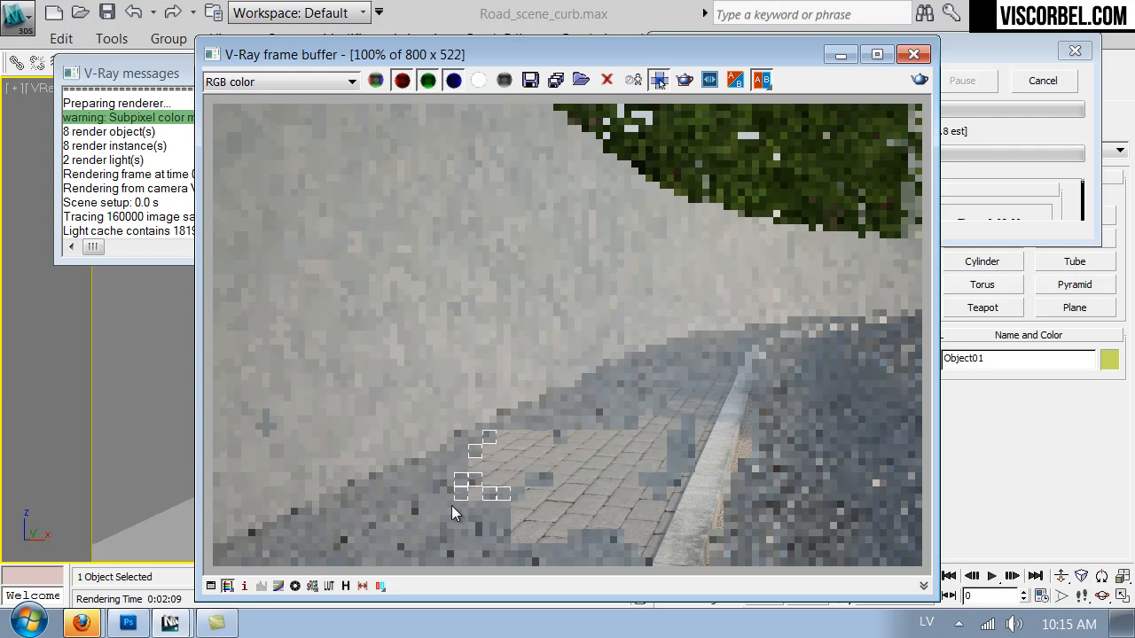
scroll(499, 519, up, 1)
scroll(568, 479, up, 1)
middle_drag(573, 476, 506, 198)
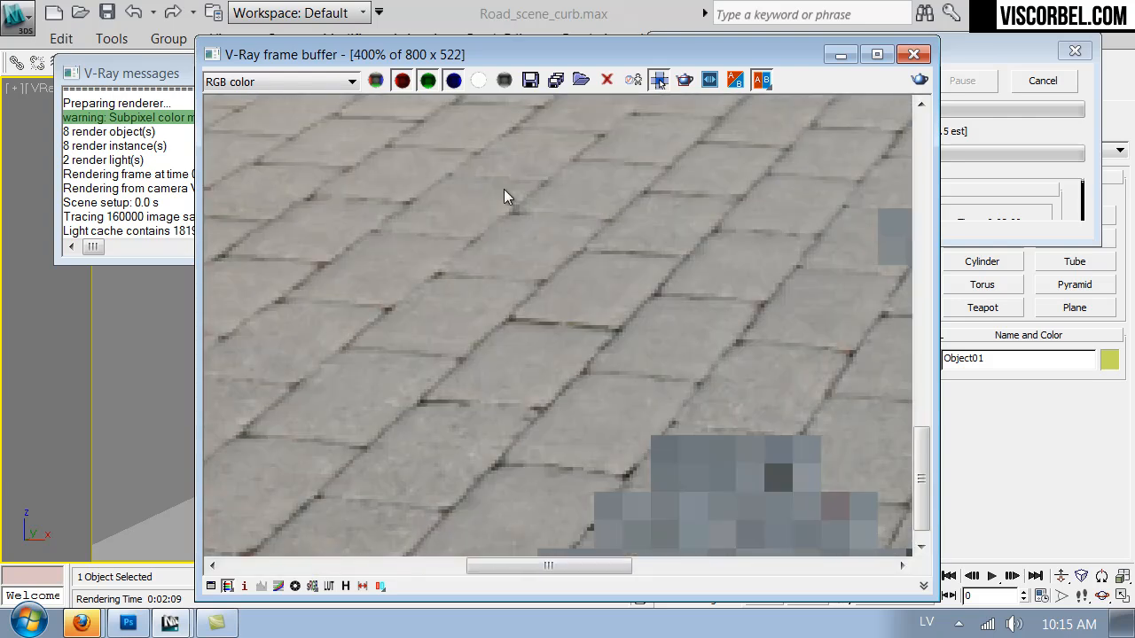
scroll(552, 387, down, 1)
scroll(551, 388, down, 1)
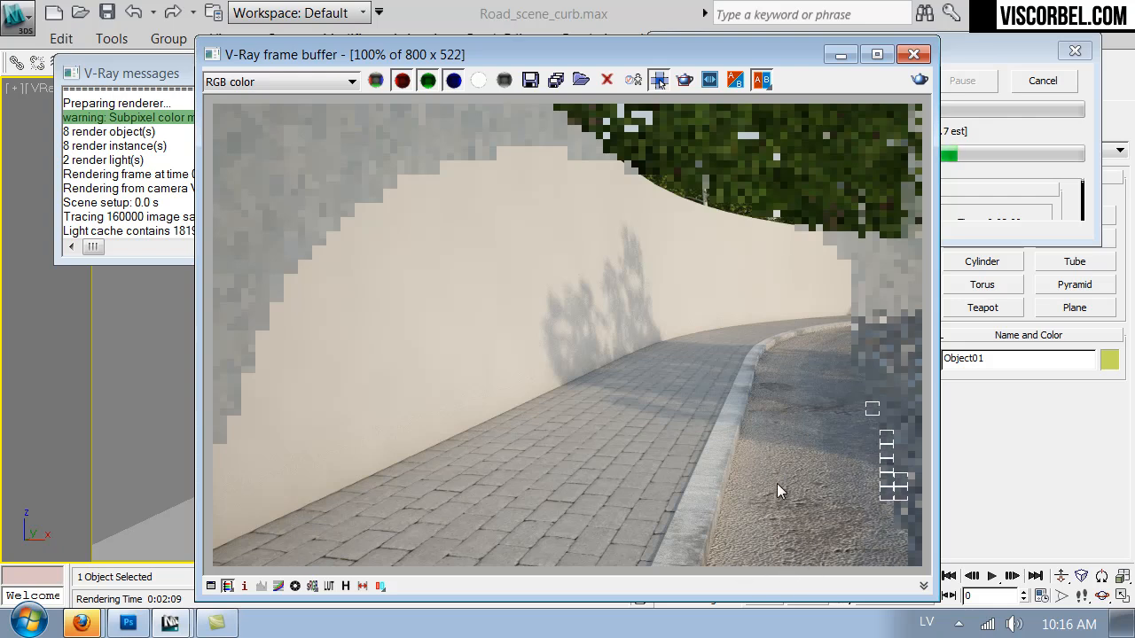
Stop the render, close the frame buffer and set the Road material's bump amount to 5.
click(1049, 85)
click(913, 54)
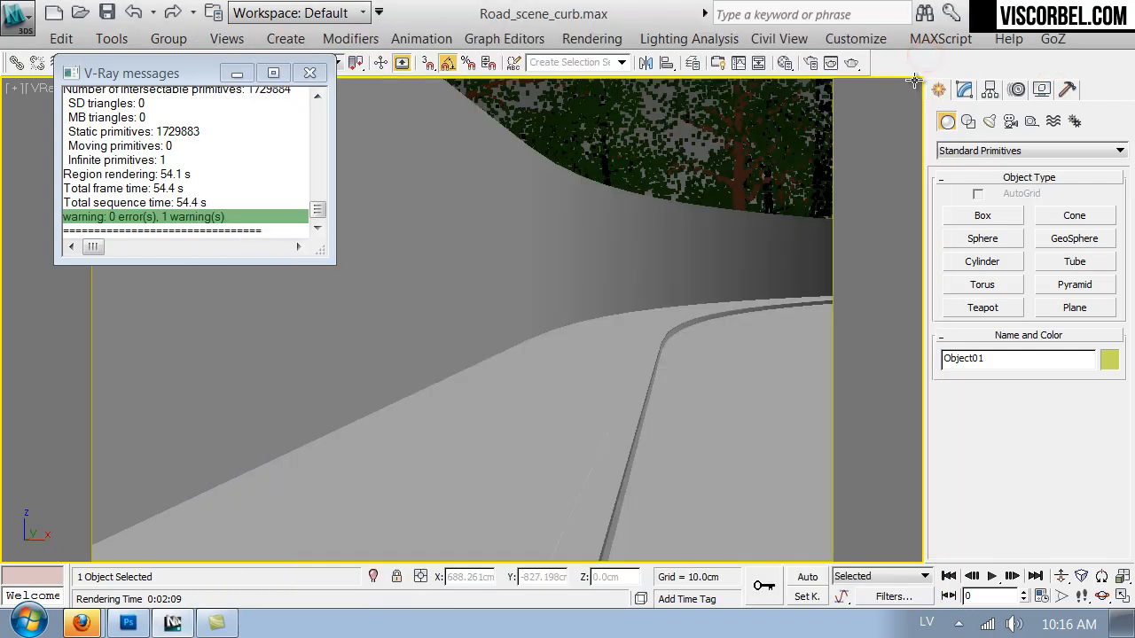
click(784, 62)
click(732, 133)
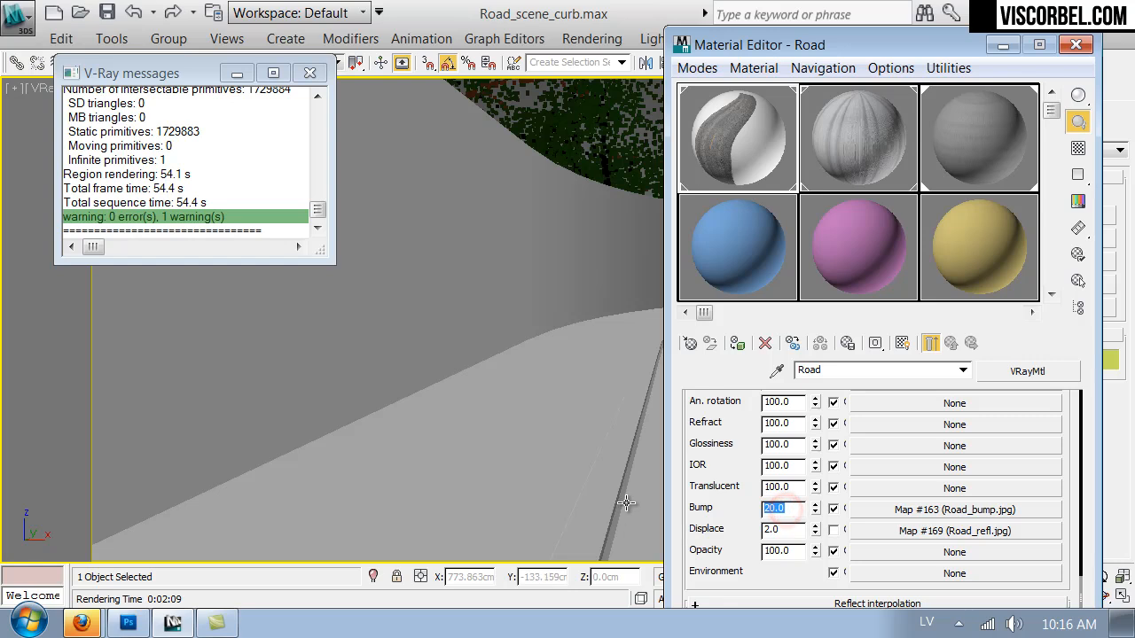
text(5)
key(Return)
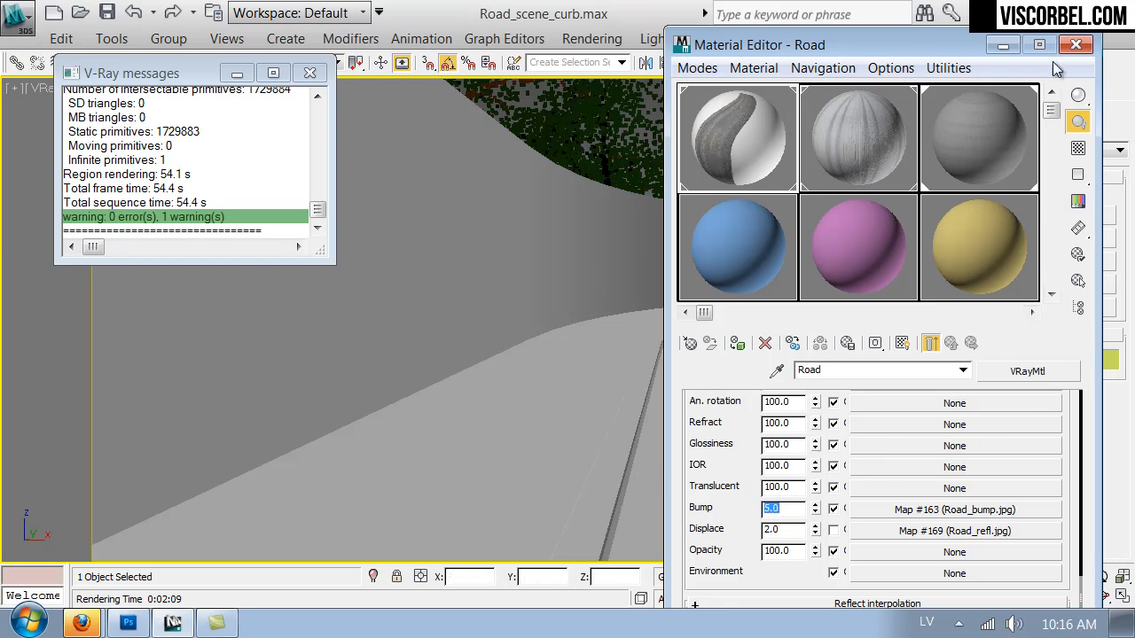
Change the pavement material's diffuse map to VRayDirt, keeping the pavement_diffuse.png bitmap as a sub-map.
click(1012, 144)
scroll(696, 465, up, 6)
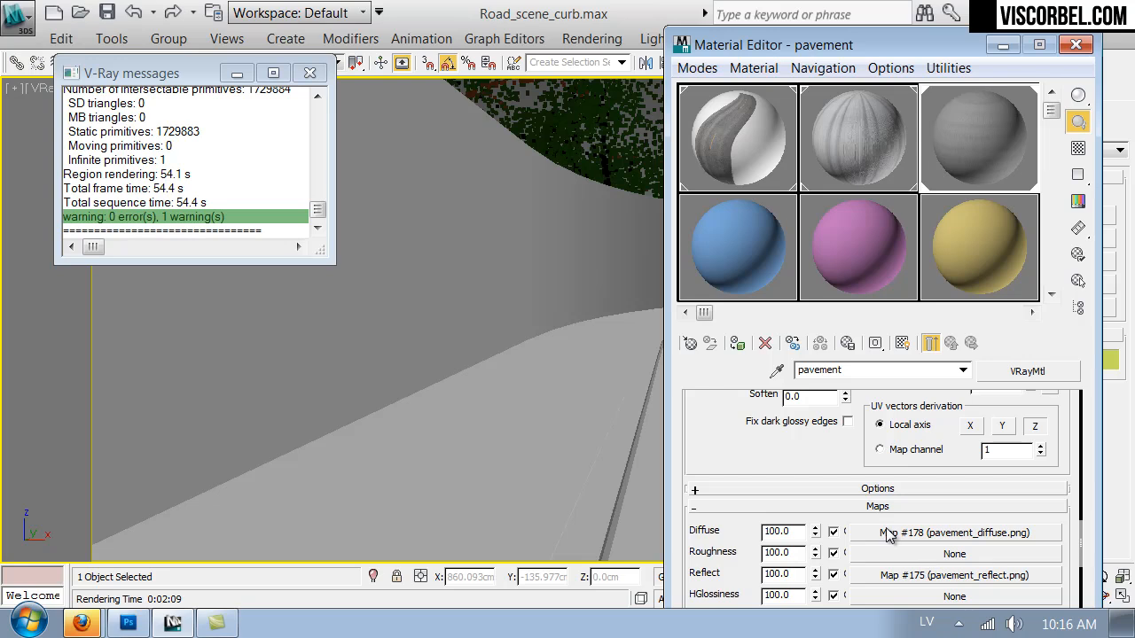
right_click(890, 538)
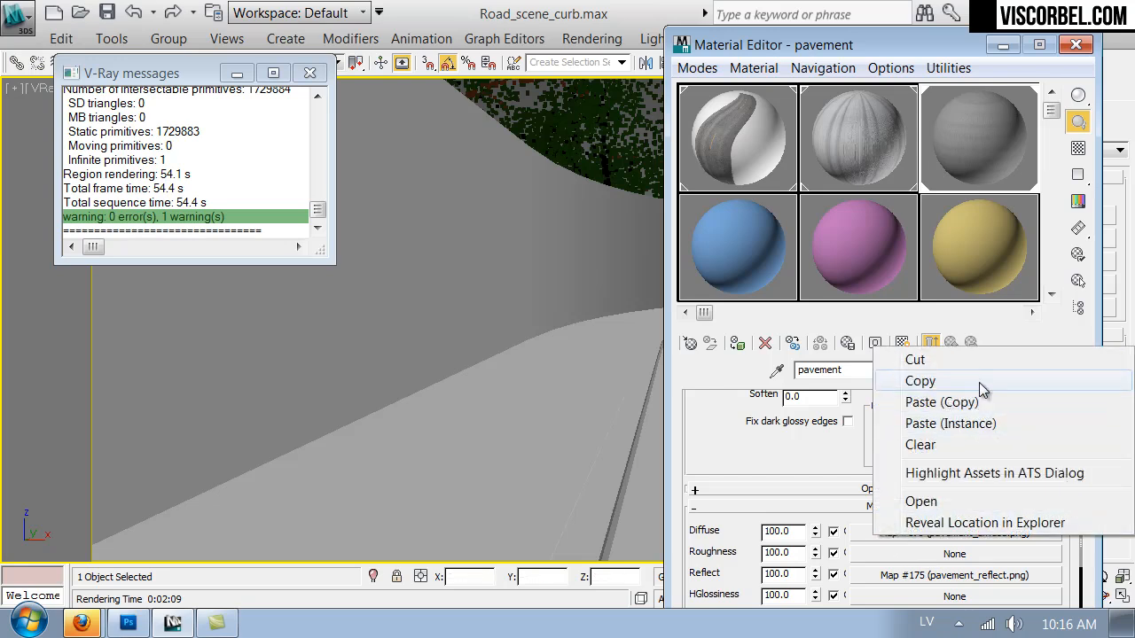
click(979, 381)
click(947, 535)
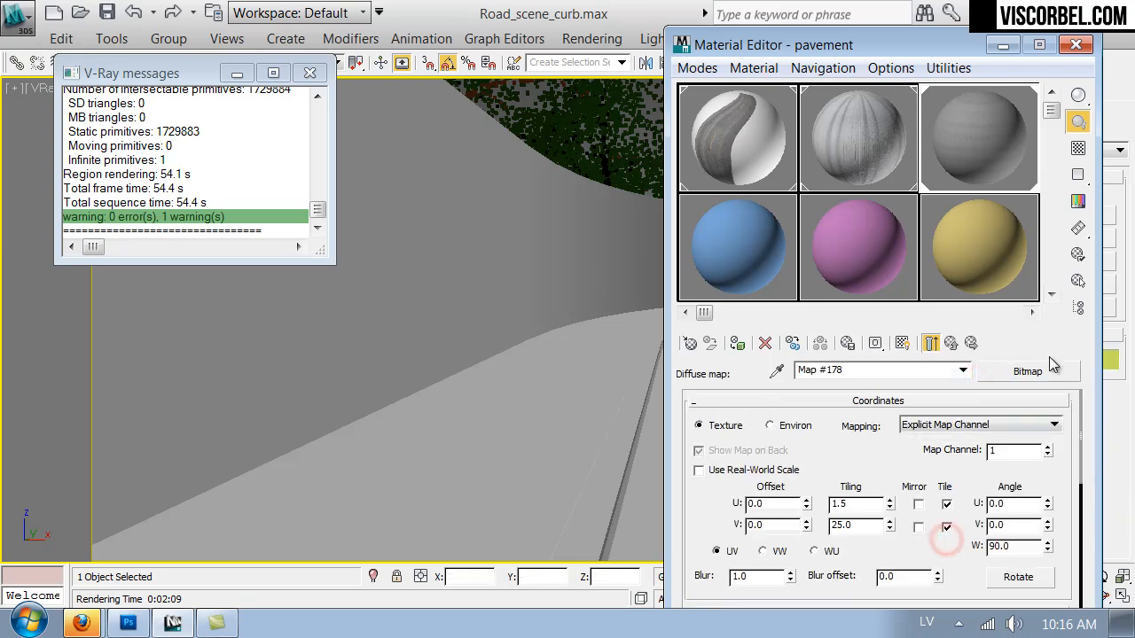
click(1042, 368)
click(597, 528)
scroll(612, 532, down, 6)
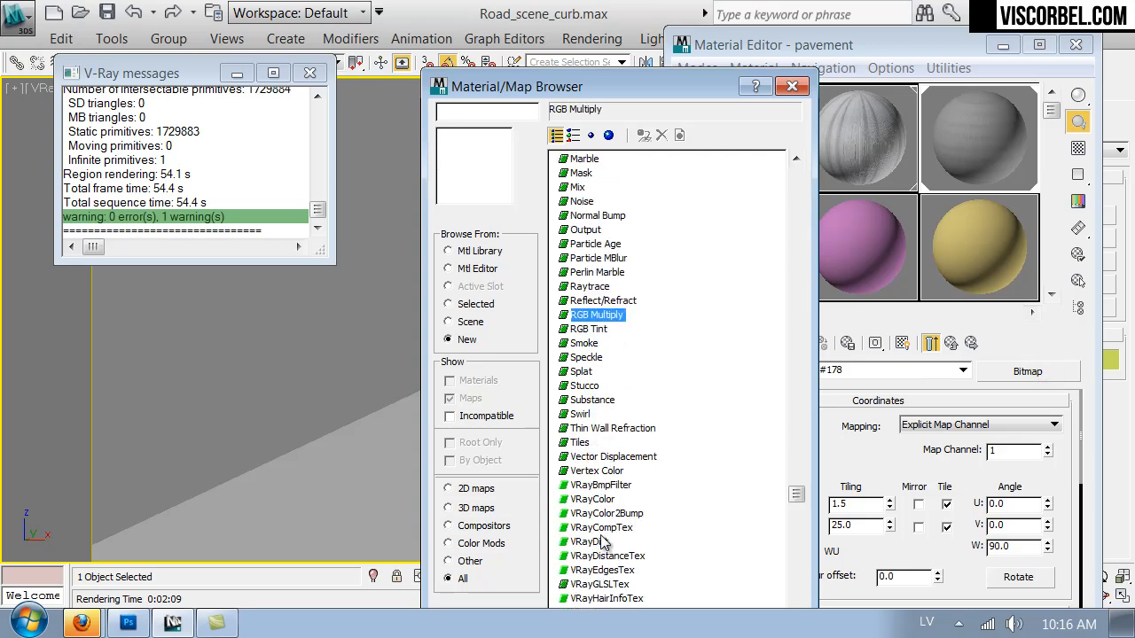
double_click(591, 489)
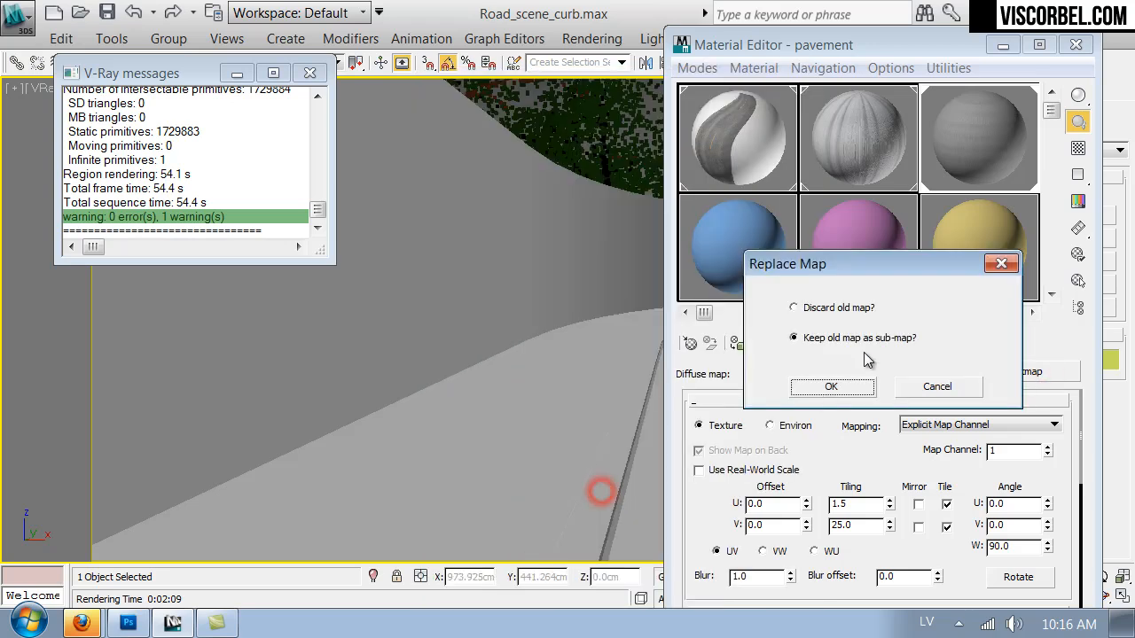
click(817, 387)
Copy the pavement_diffuse.png map from the VRayDirt radius slot to the unoccluded color slot, and clear the radius slot.
scroll(757, 491, down, 7)
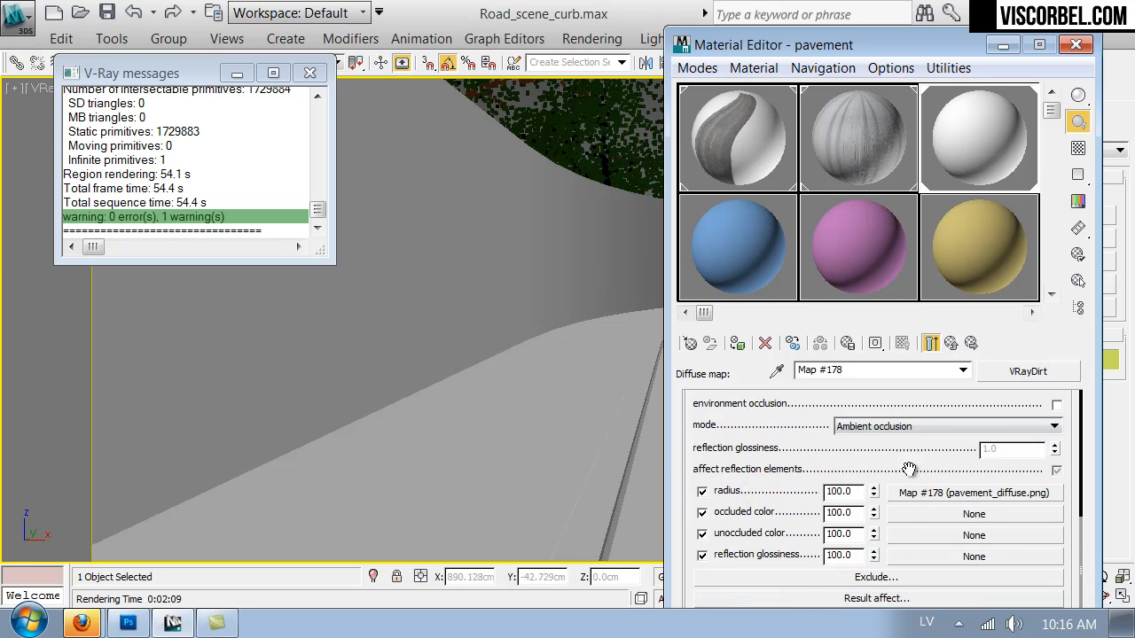
drag(911, 492, 899, 537)
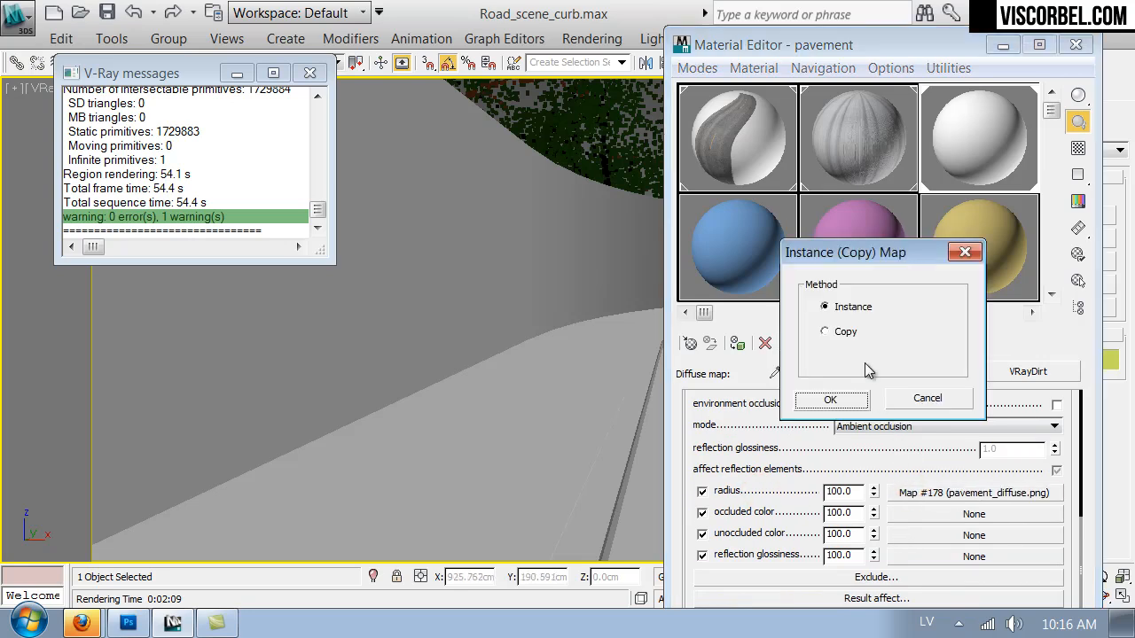
click(838, 332)
click(832, 399)
right_click(901, 493)
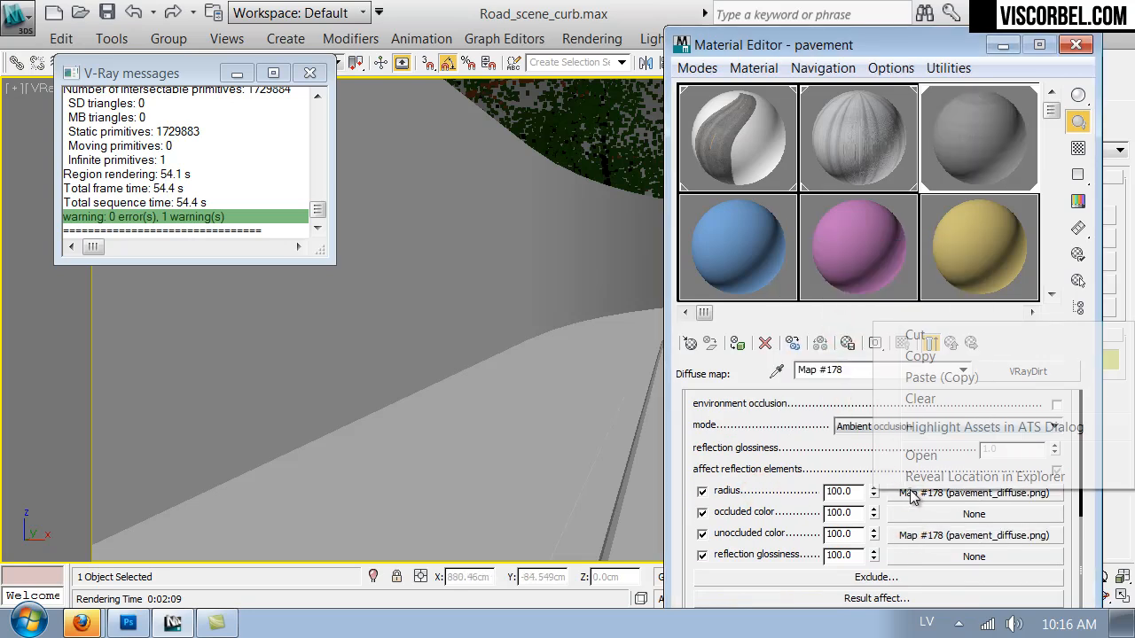
click(921, 398)
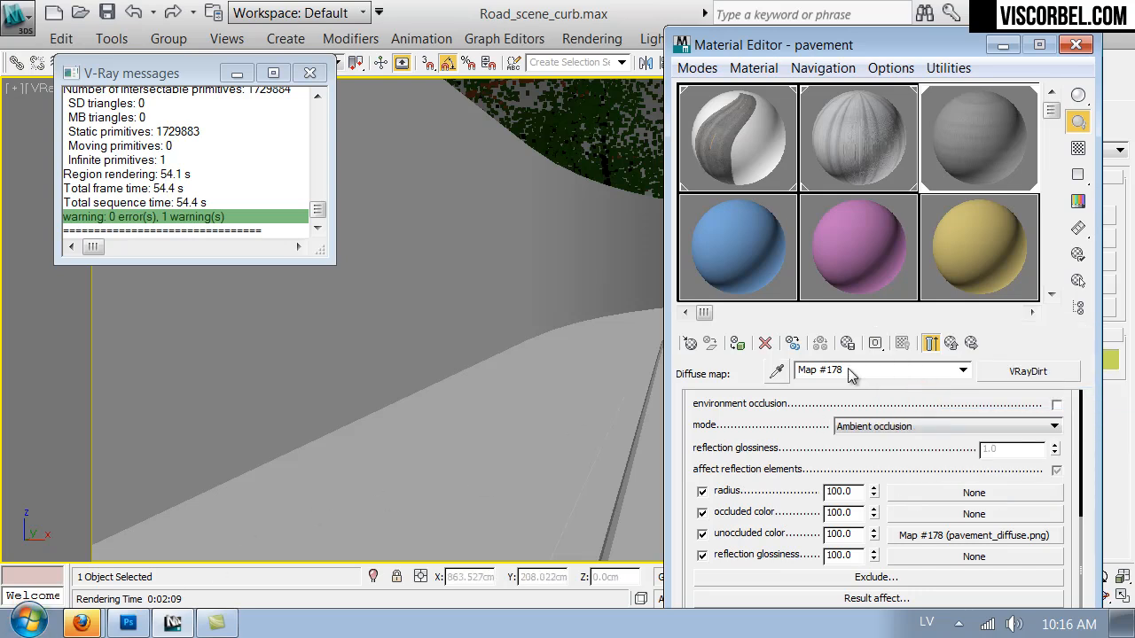
Assign a Bitmap map to the VRayDirt radius slot and leave the file selection without choosing an image.
click(920, 502)
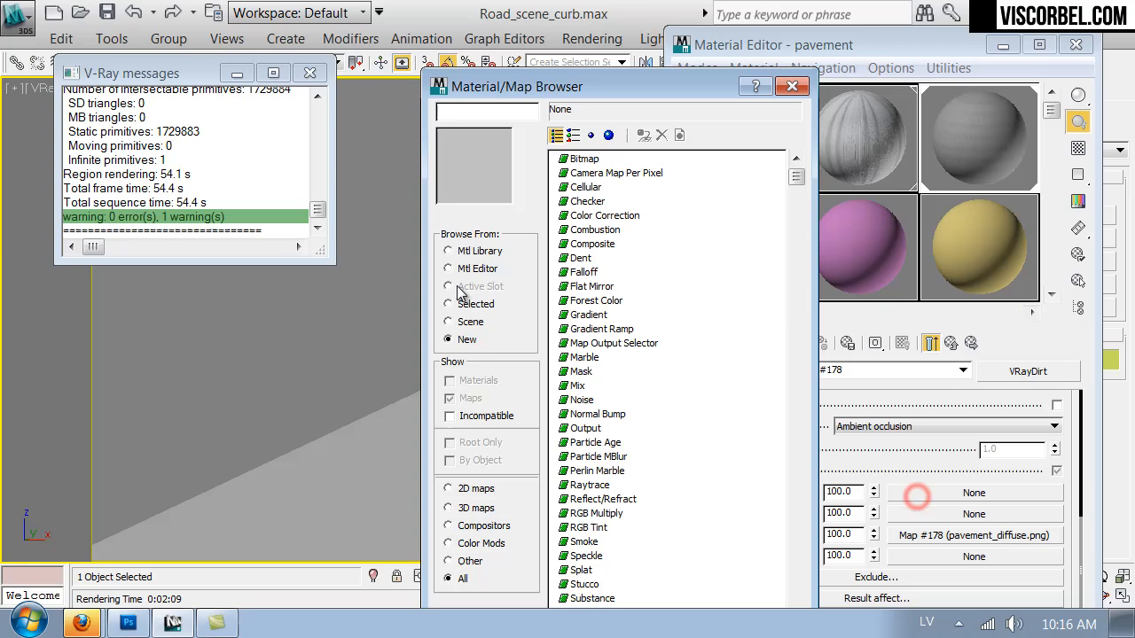
double_click(582, 161)
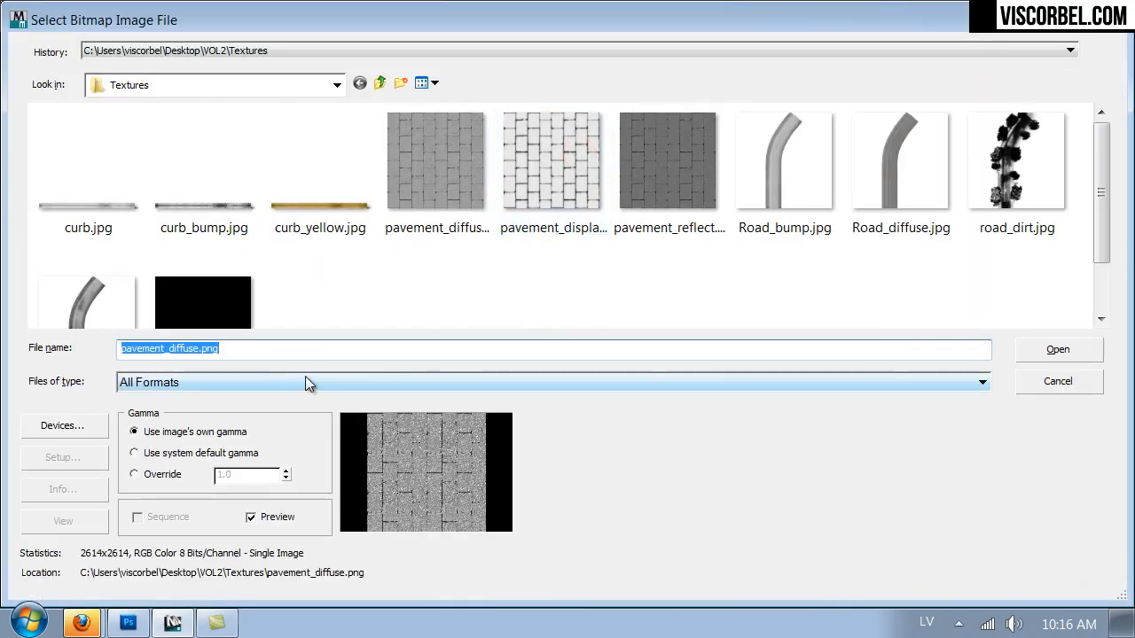
click(288, 385)
click(209, 359)
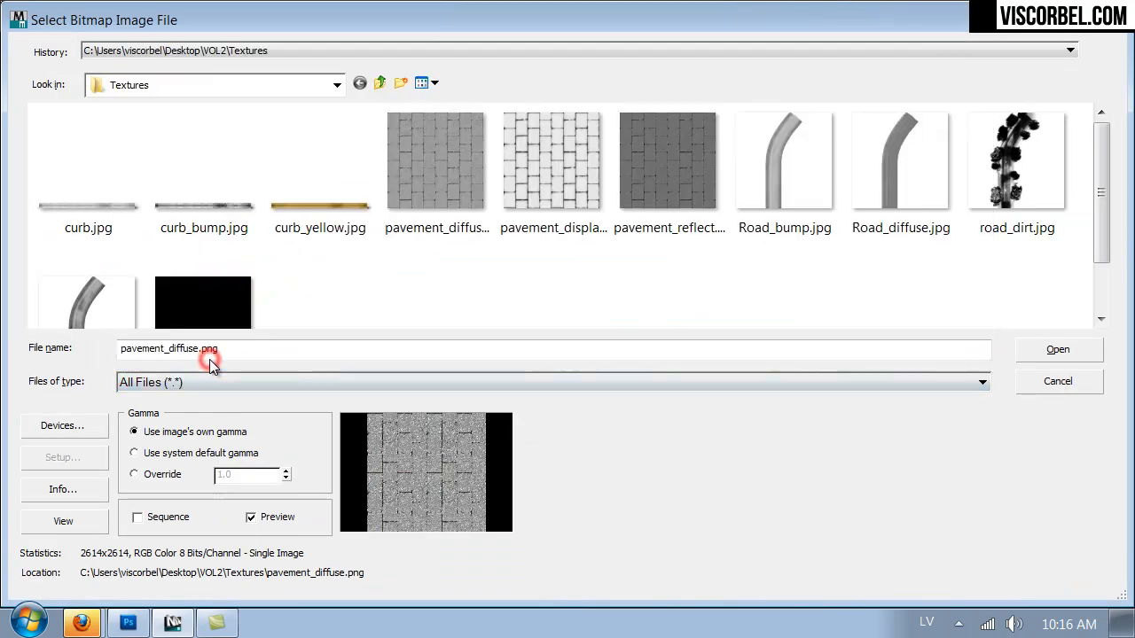
click(1034, 382)
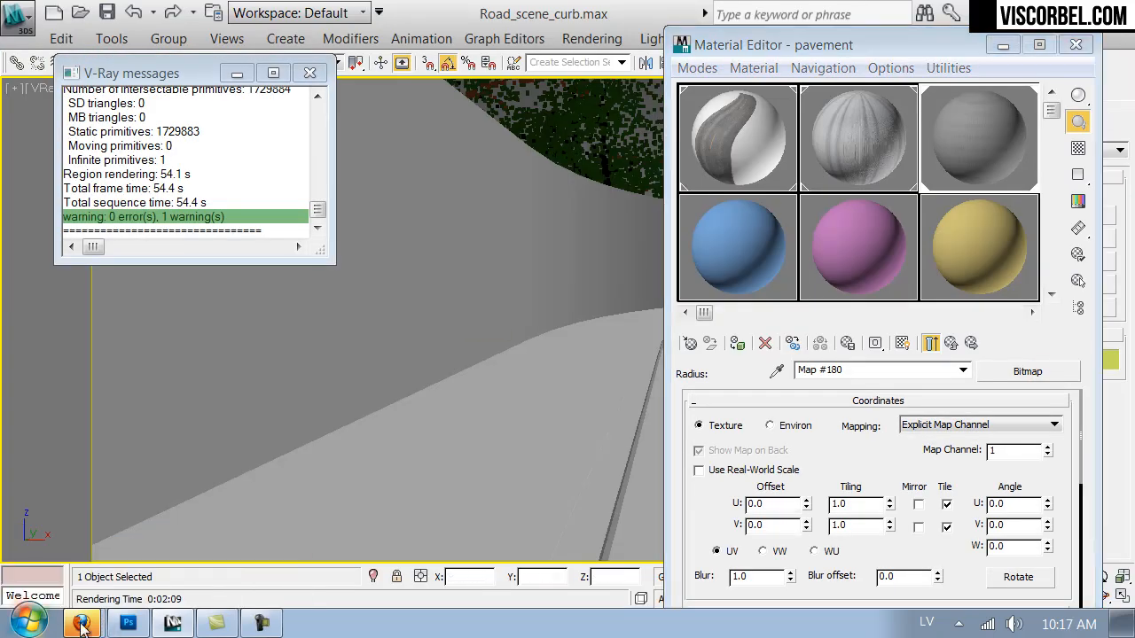
Switch to Firefox and search the CG Textures site for "old", browsing the first page of results.
click(86, 625)
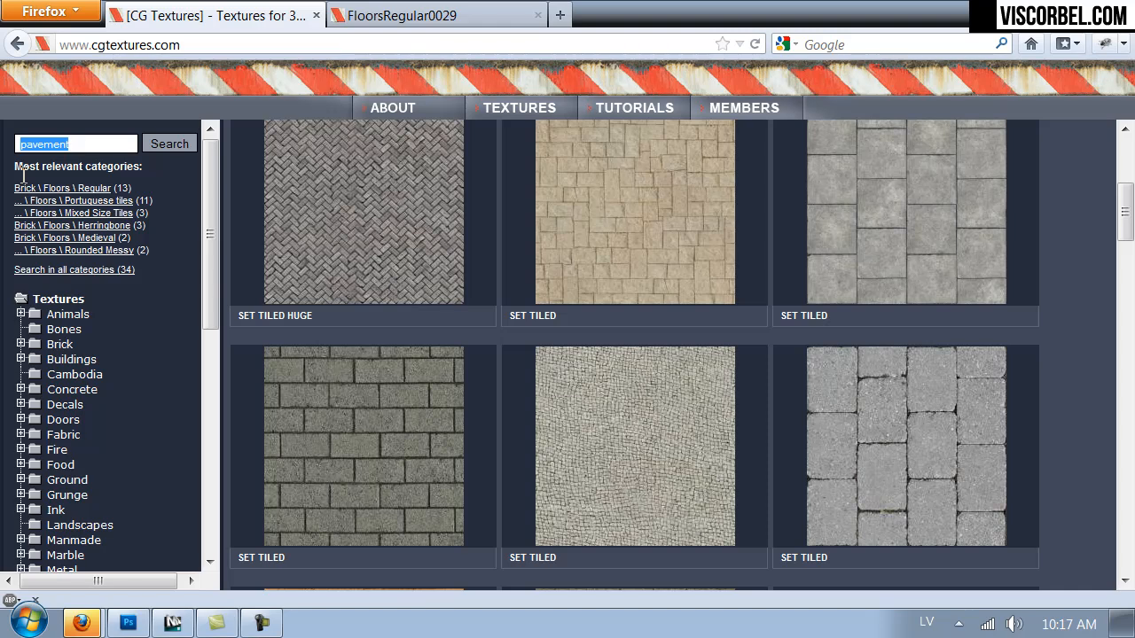
text(old)
key(Return)
scroll(748, 355, down, 5)
scroll(748, 354, down, 15)
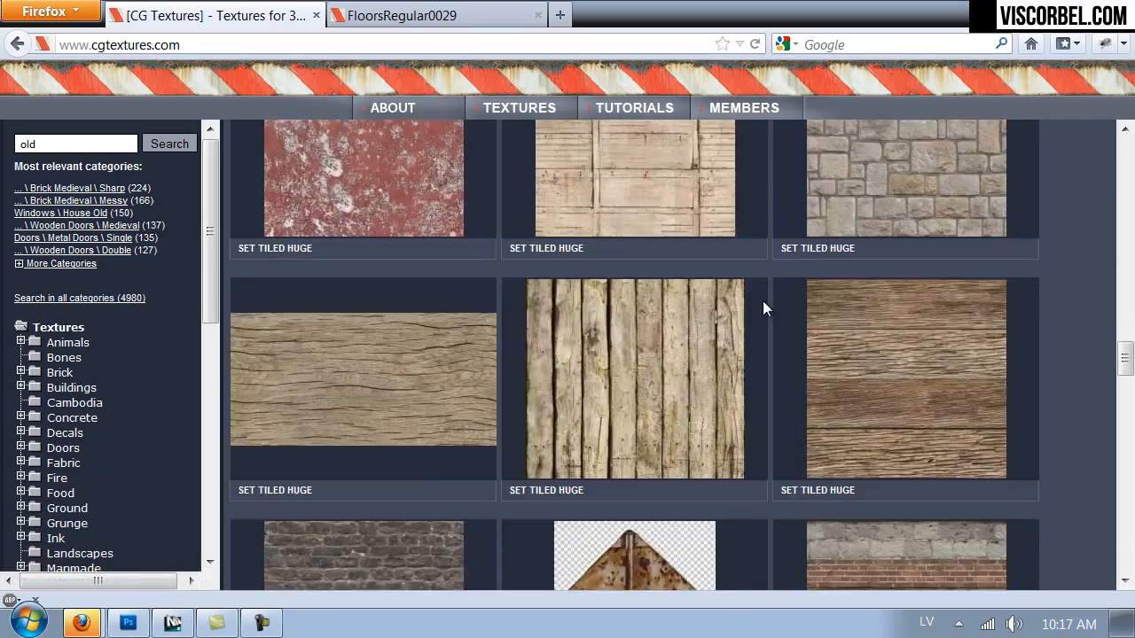
scroll(761, 303, down, 10)
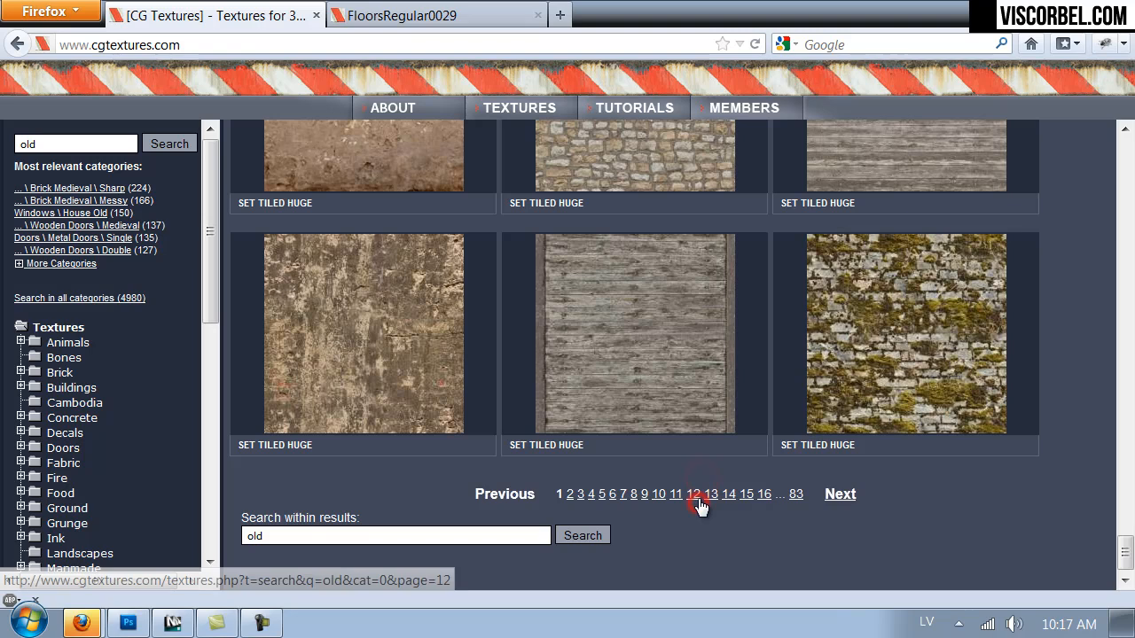
Download the large 3150x3150 version of the tiled ConcreteWornPaint0086 Image 1, opening it in Adobe Photoshop CS5.1.
mouse_move(347, 382)
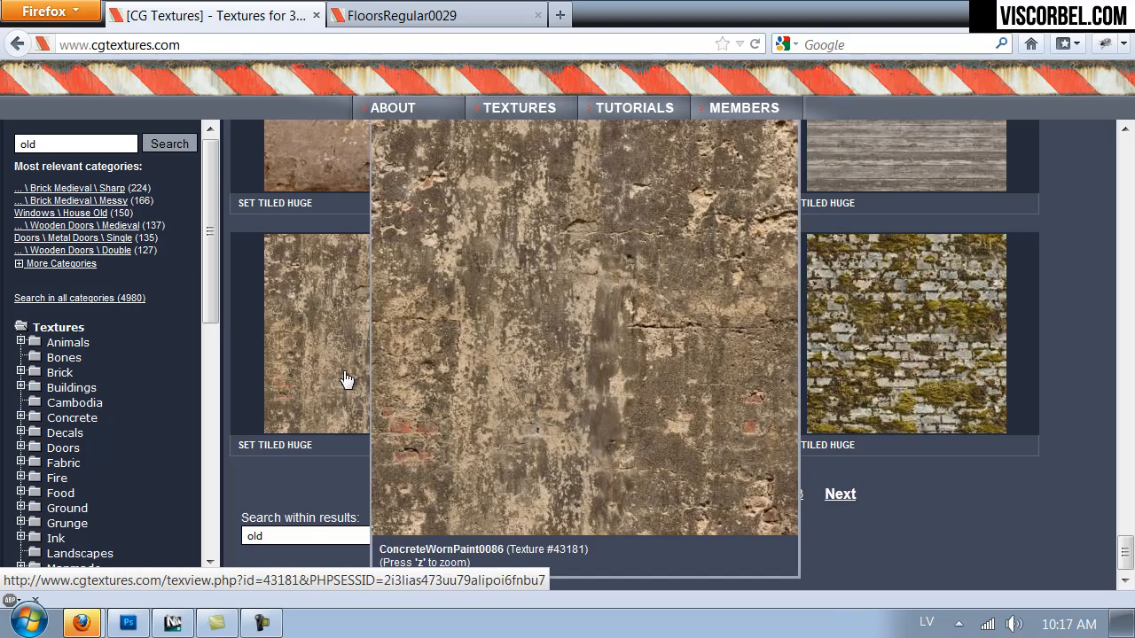
scroll(562, 362, up, 4)
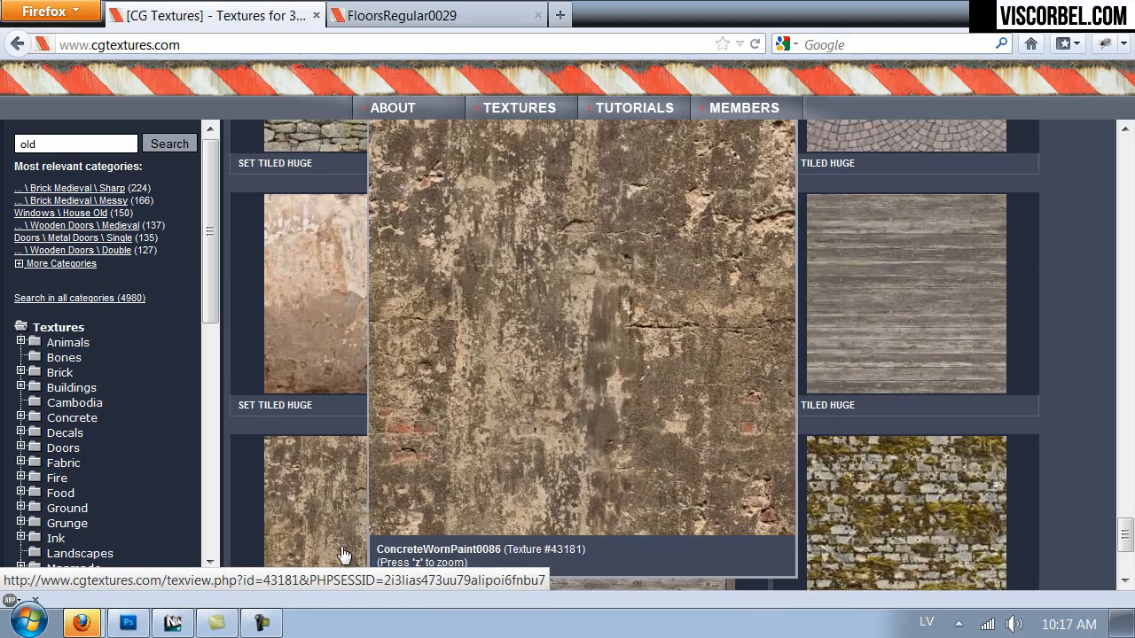
click(344, 555)
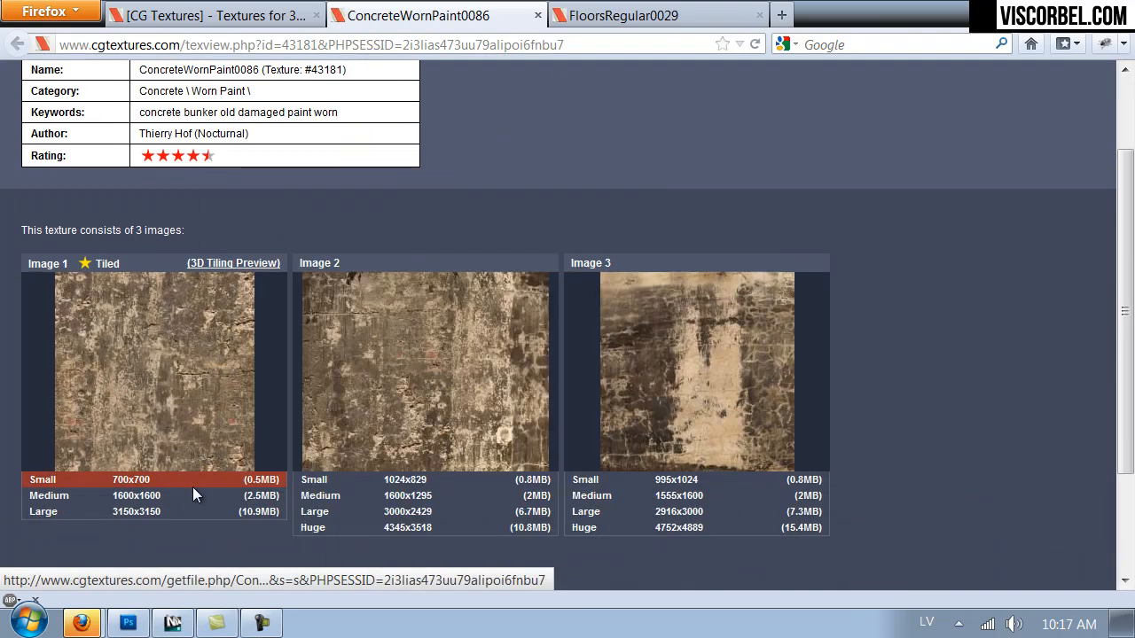
click(132, 513)
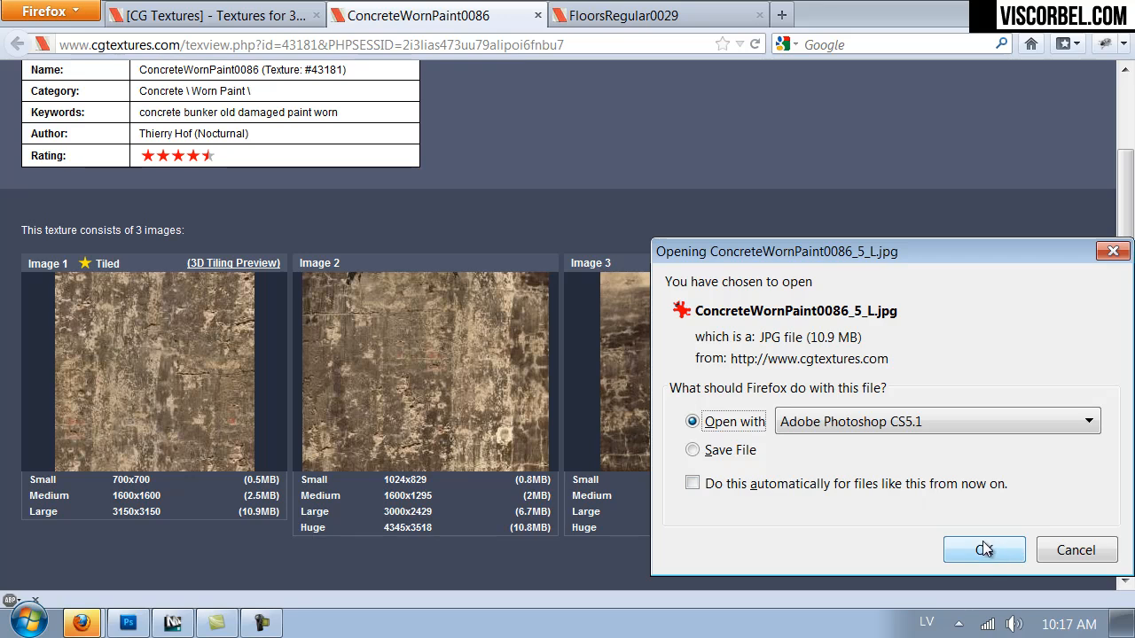
click(984, 549)
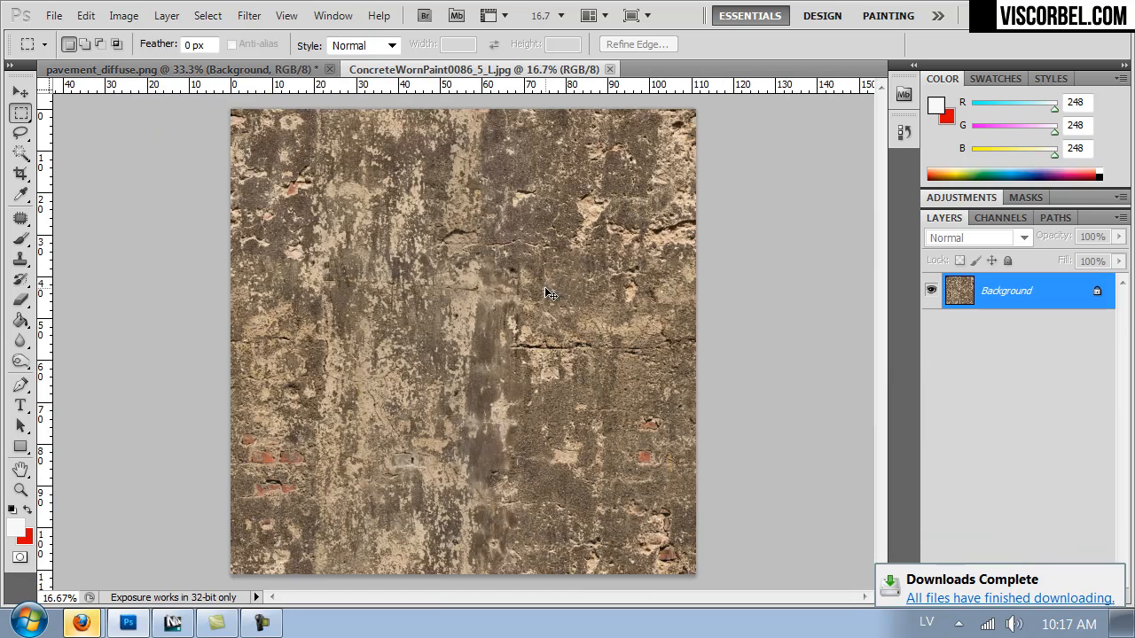
Set the concrete texture's saturation to -100, and set its Levels input black point to 100 and white point to 130.
key(ctrl+u)
drag(710, 337, 678, 336)
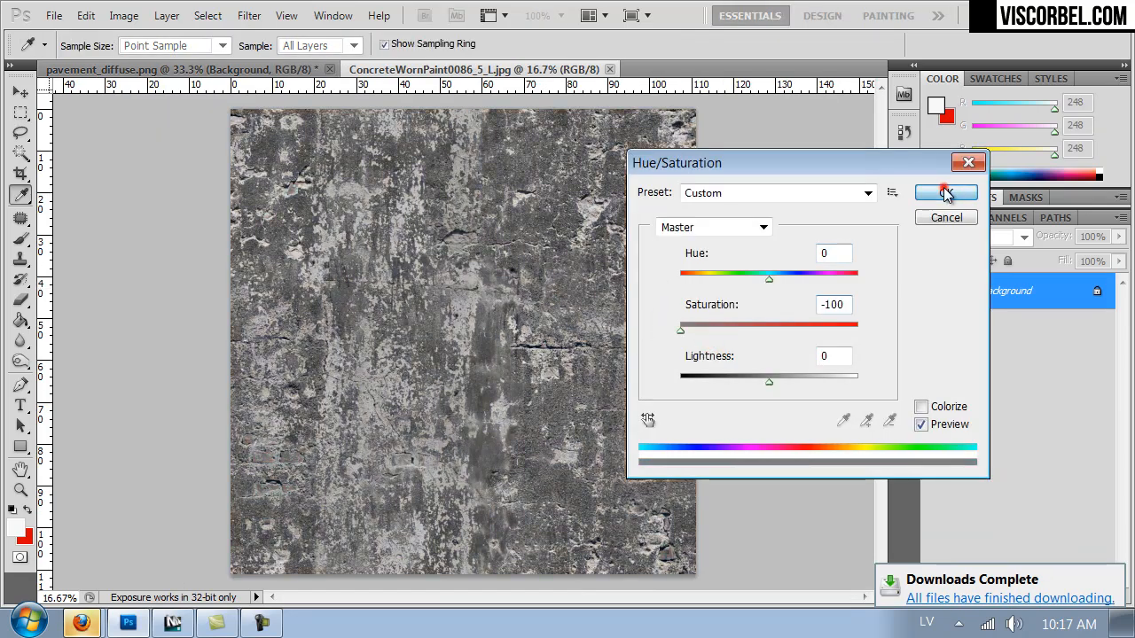
click(940, 194)
key(ctrl+l)
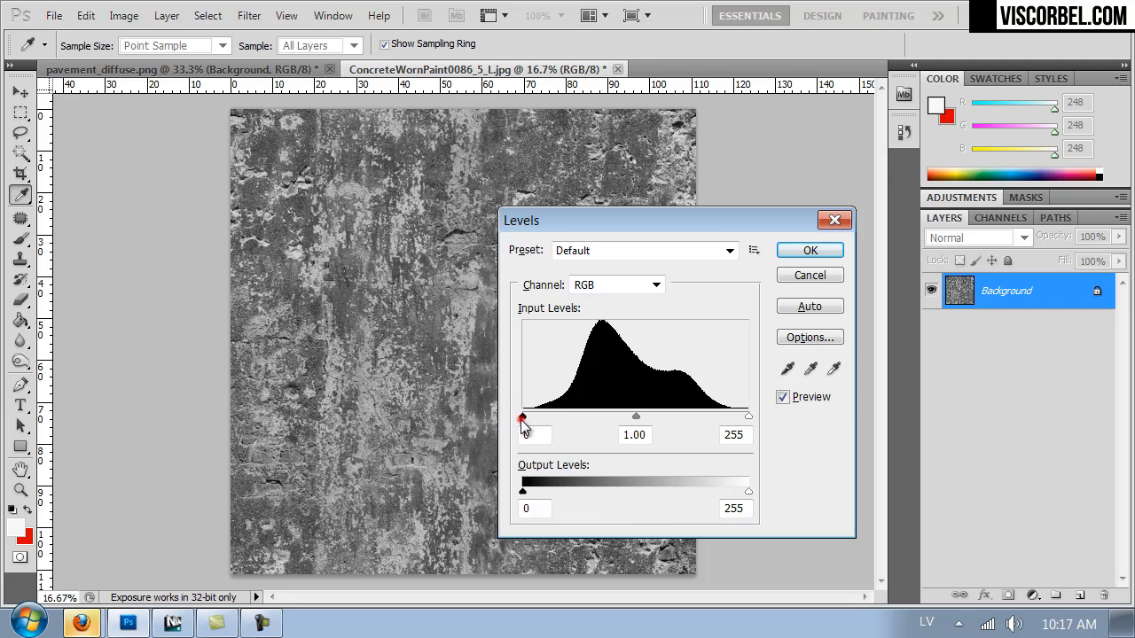
drag(547, 419, 611, 417)
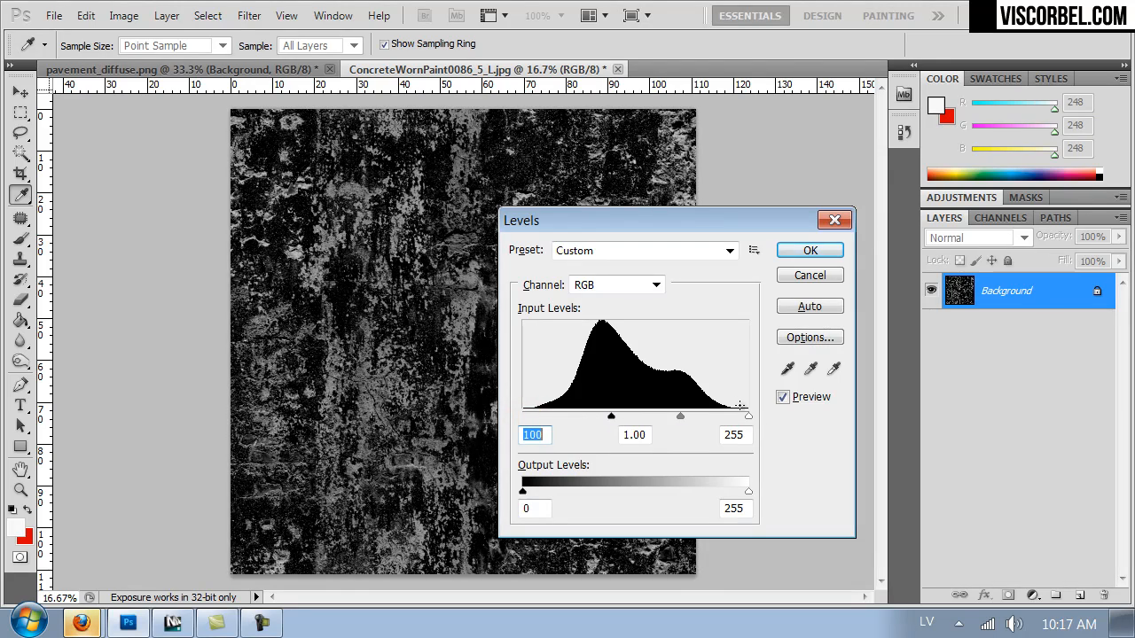
drag(714, 416, 637, 414)
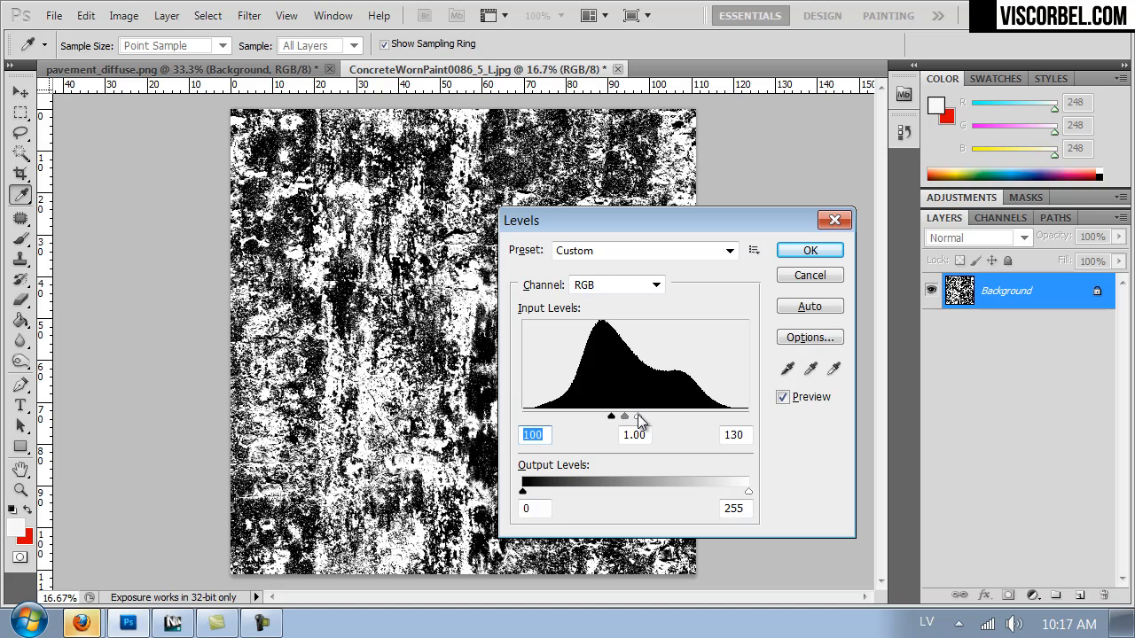
click(810, 251)
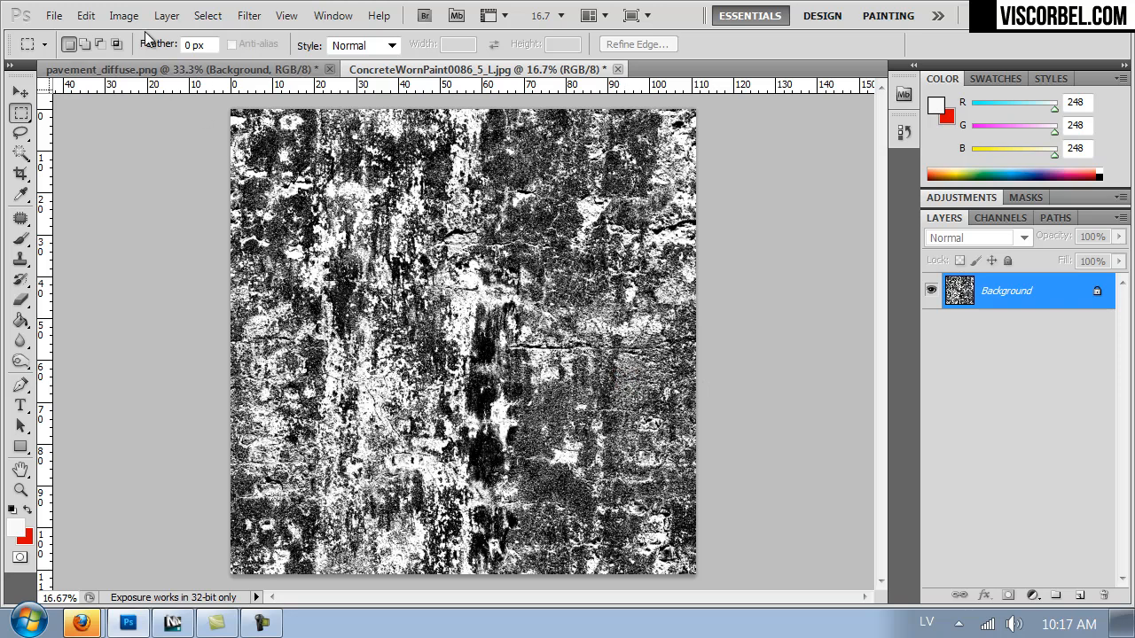
Apply an S-shaped Curves adjustment to the concrete texture, darkening the shadows and brightening the highlights.
click(123, 15)
mouse_move(310, 67)
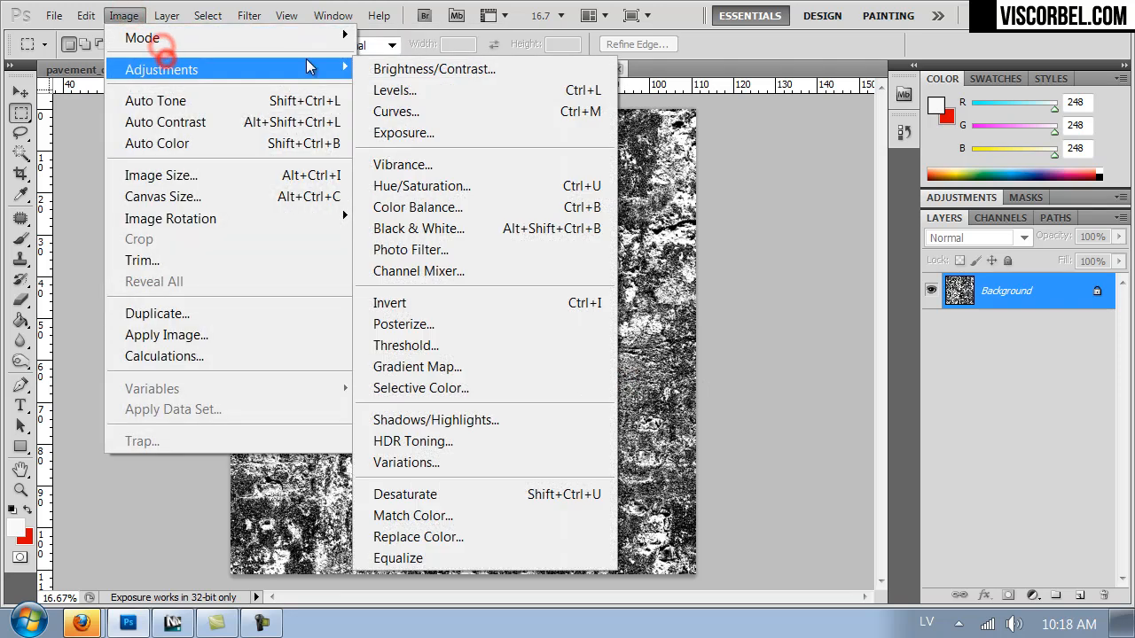
click(403, 111)
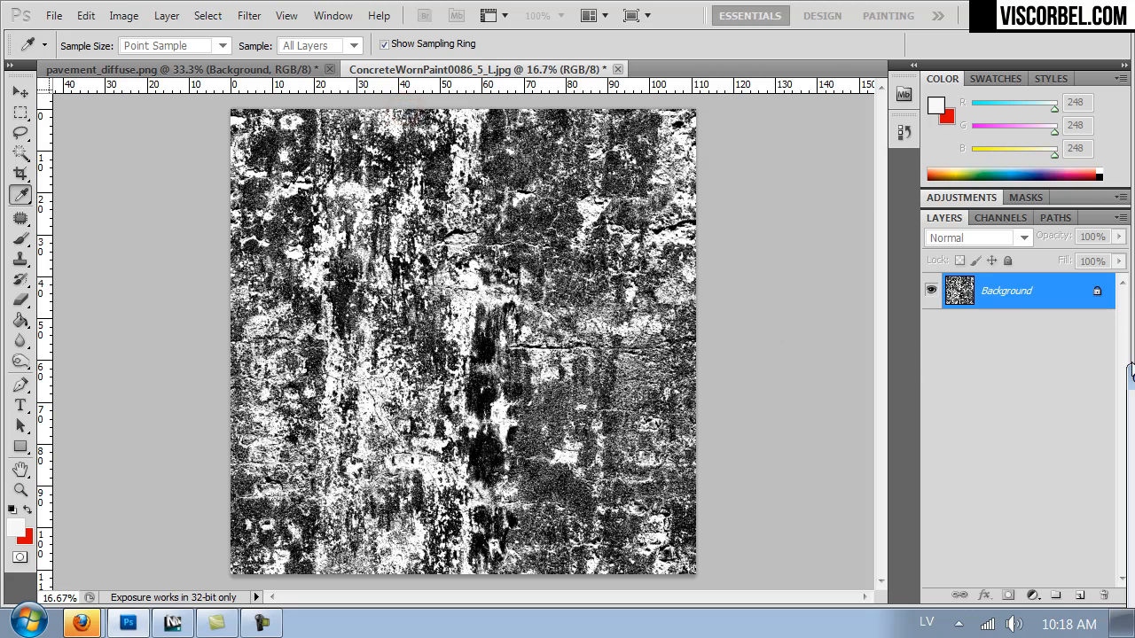
drag(885, 299, 842, 277)
drag(801, 346, 815, 385)
drag(842, 275, 857, 299)
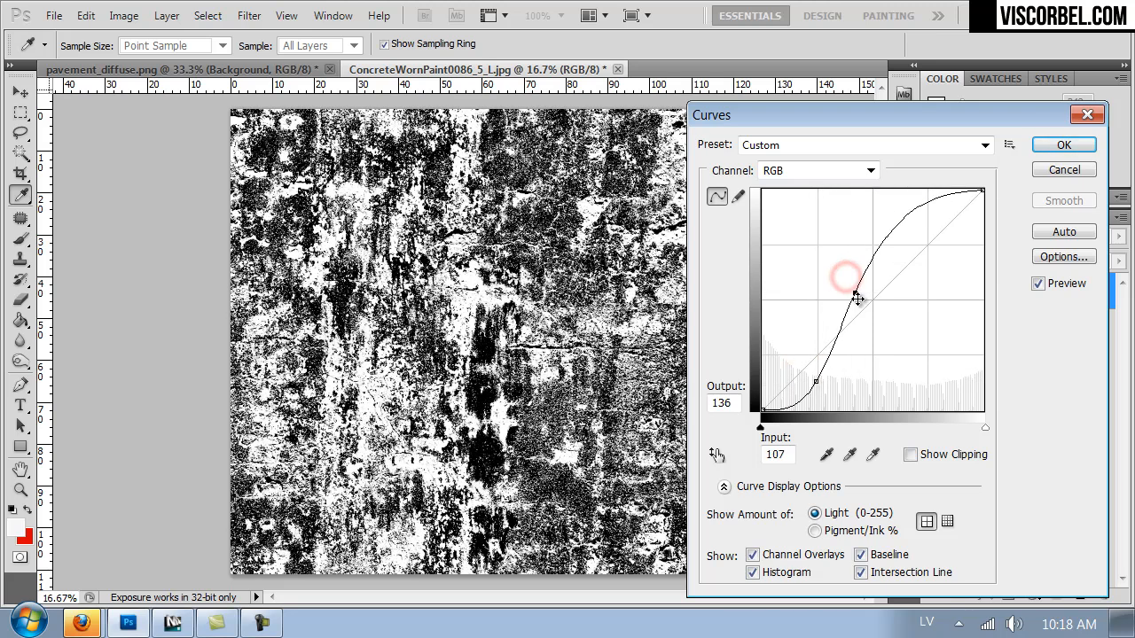
drag(815, 383, 826, 387)
click(1061, 149)
key(m)
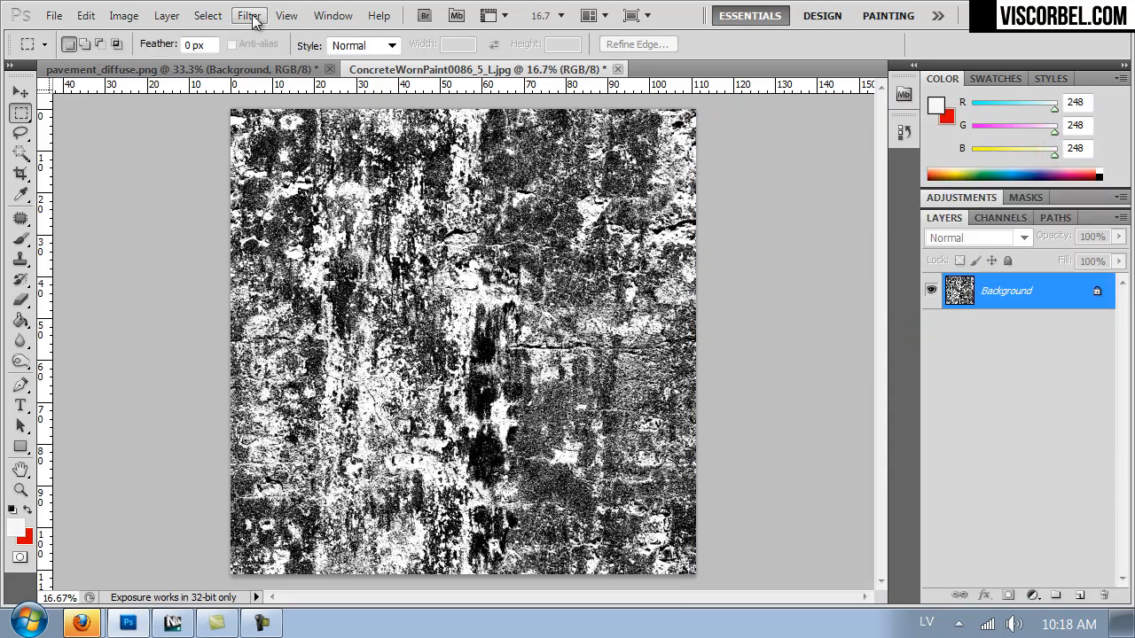
Offset the texture +5111 pixels horizontally and 0 vertically, with undefined areas wrapped around.
click(250, 15)
mouse_move(350, 458)
click(532, 464)
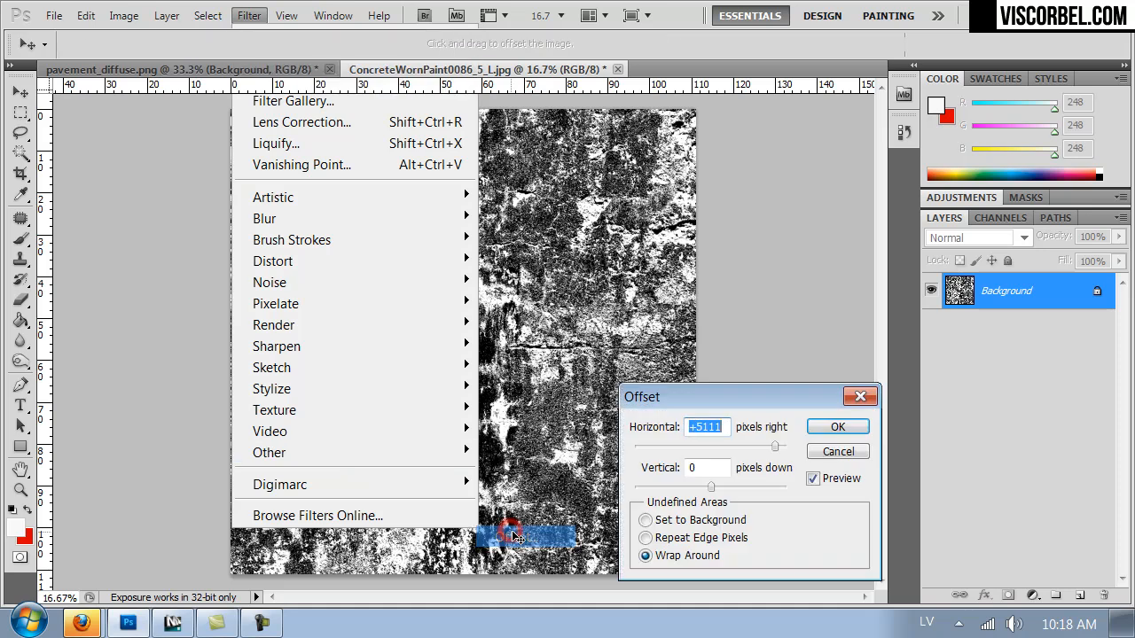
click(838, 427)
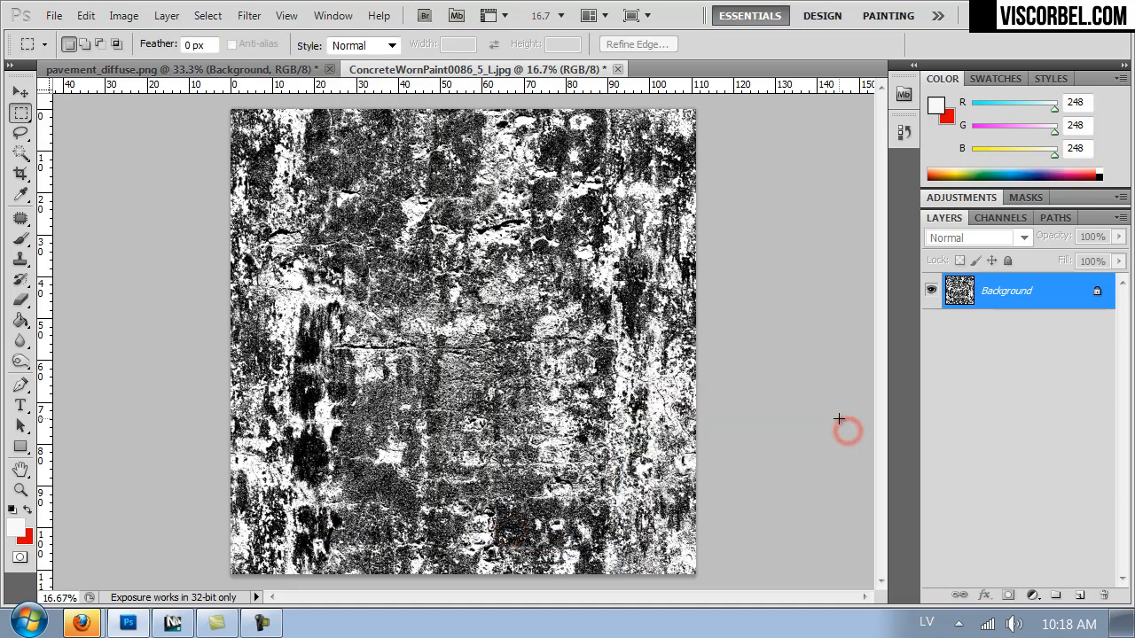
Start saving the texture under a new name in the desktop's VOL2\Textures folder, with PNG as the format.
key(ctrl+shift+s)
click(64, 168)
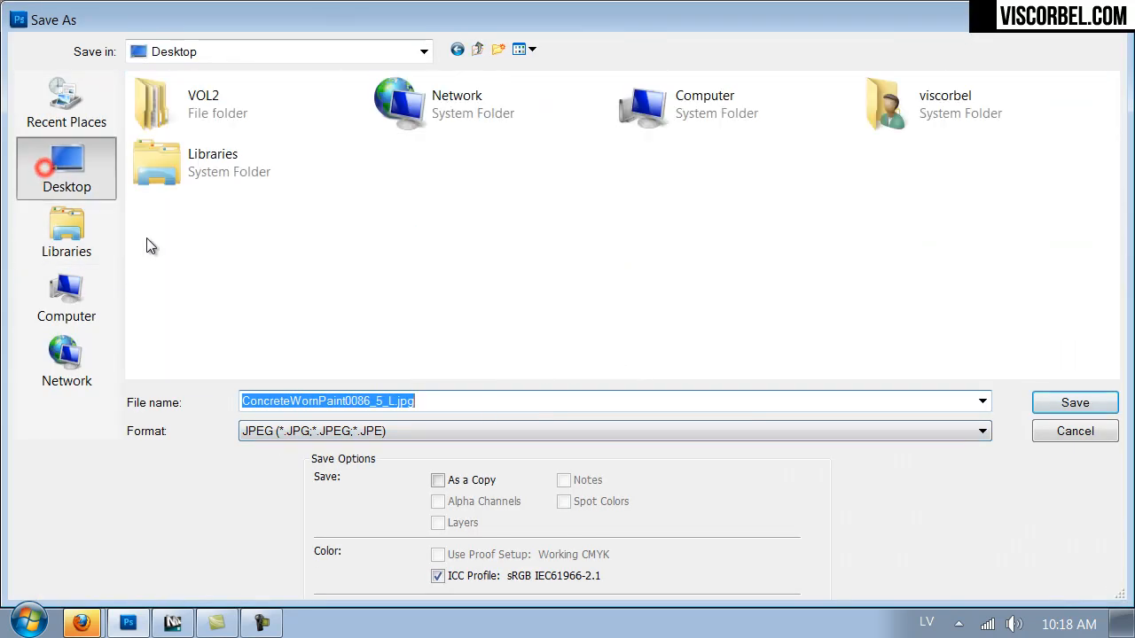
double_click(232, 110)
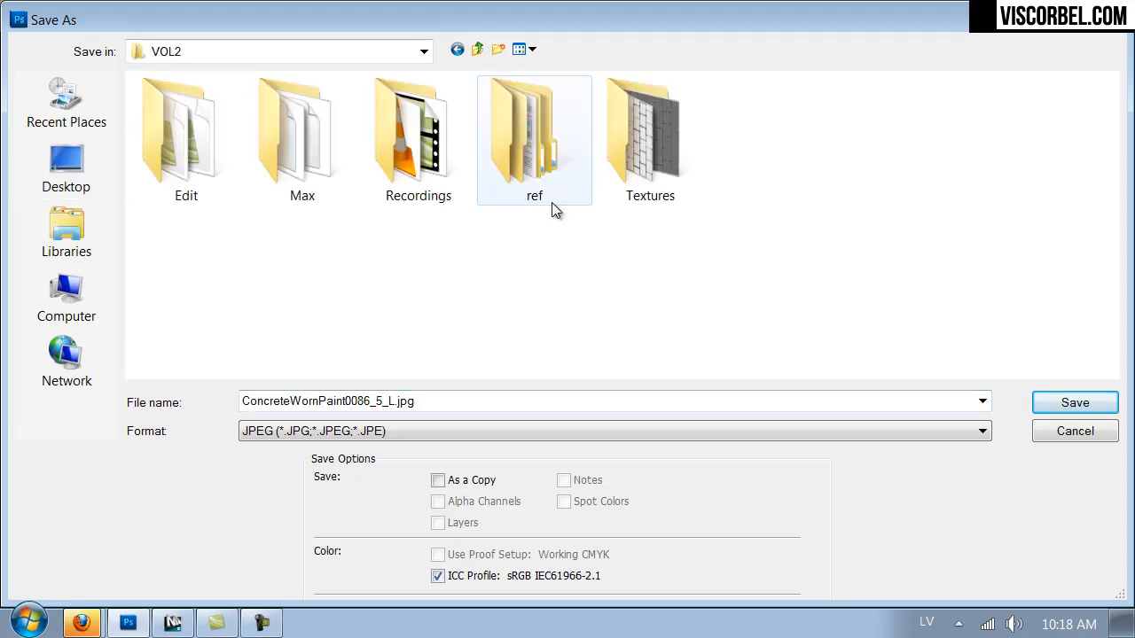
double_click(638, 153)
double_click(301, 403)
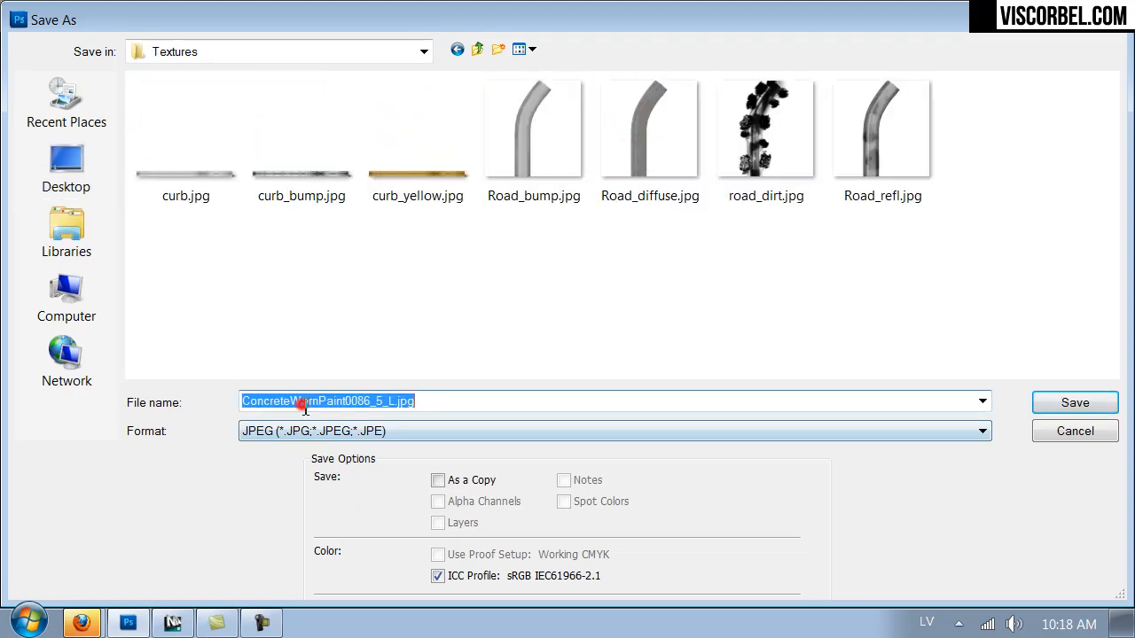
click(301, 435)
click(288, 384)
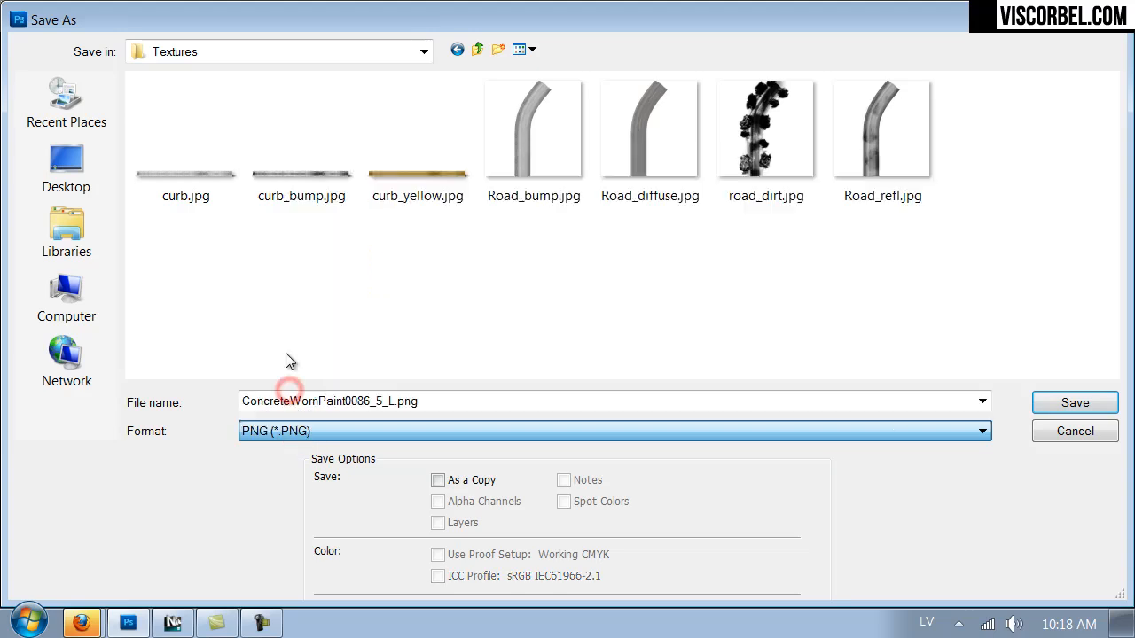
Name the file dirt and save it as a PNG without interlacing.
double_click(290, 401)
click(286, 395)
double_click(286, 398)
text(dir)
key(Return)
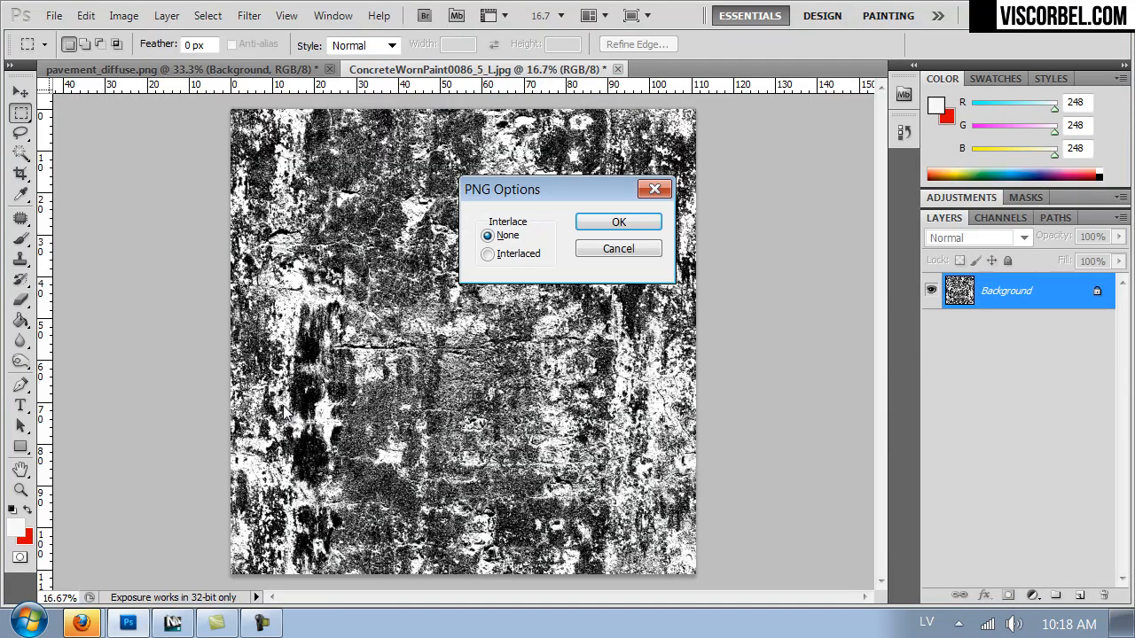
key(Return)
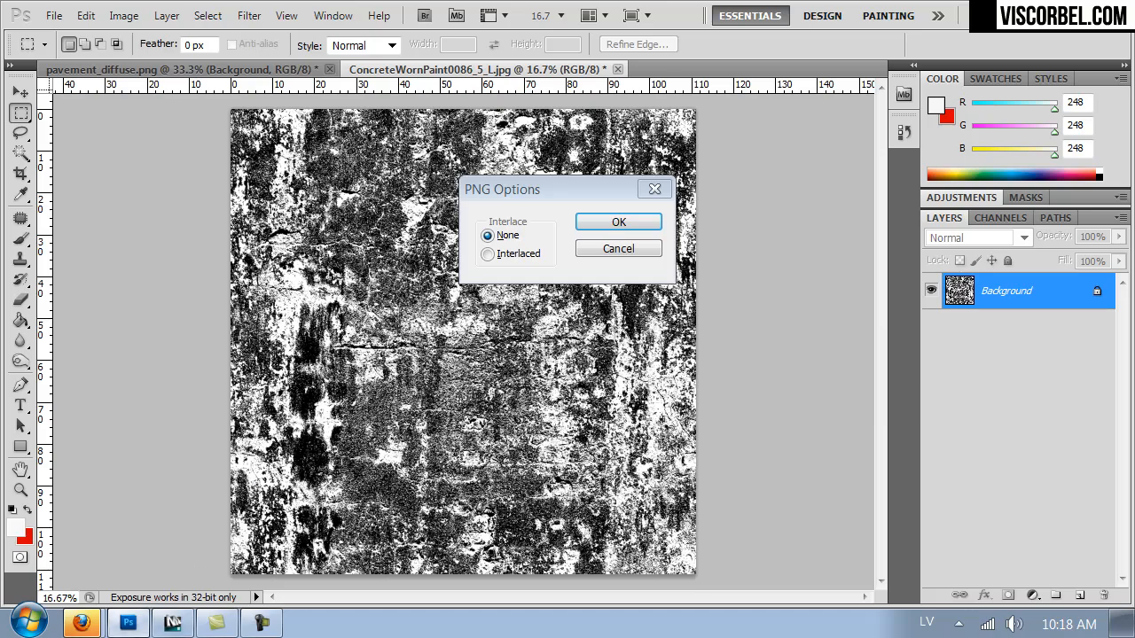
Switch to 3ds Max and load dirt.png from the Textures folder into the VRayDirt radius bitmap.
click(184, 624)
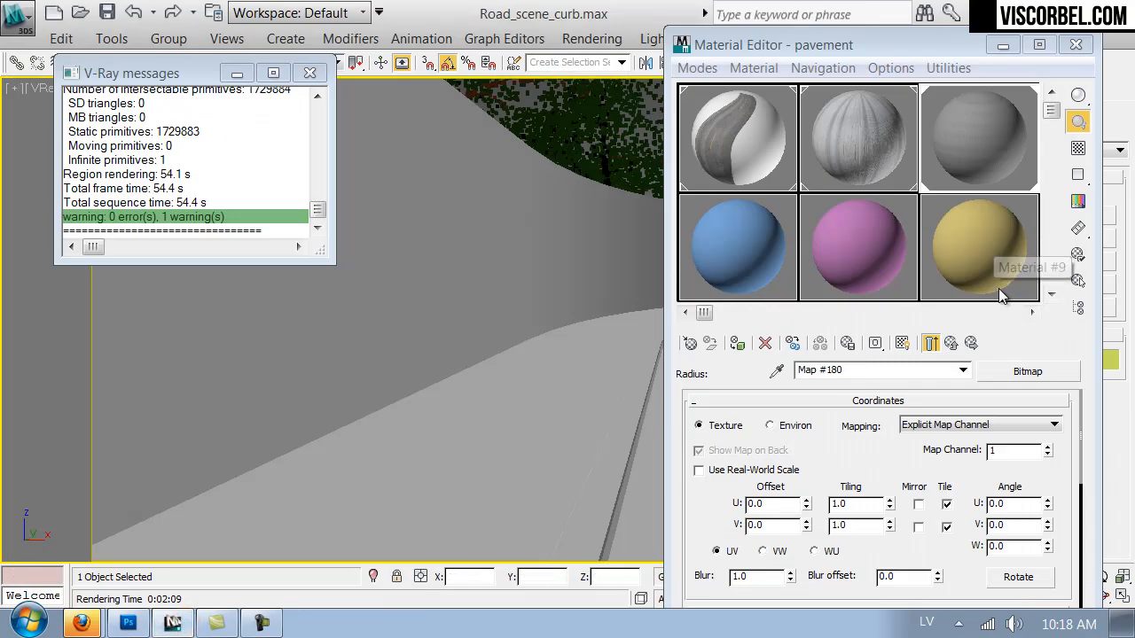
drag(879, 476, 895, 238)
click(899, 422)
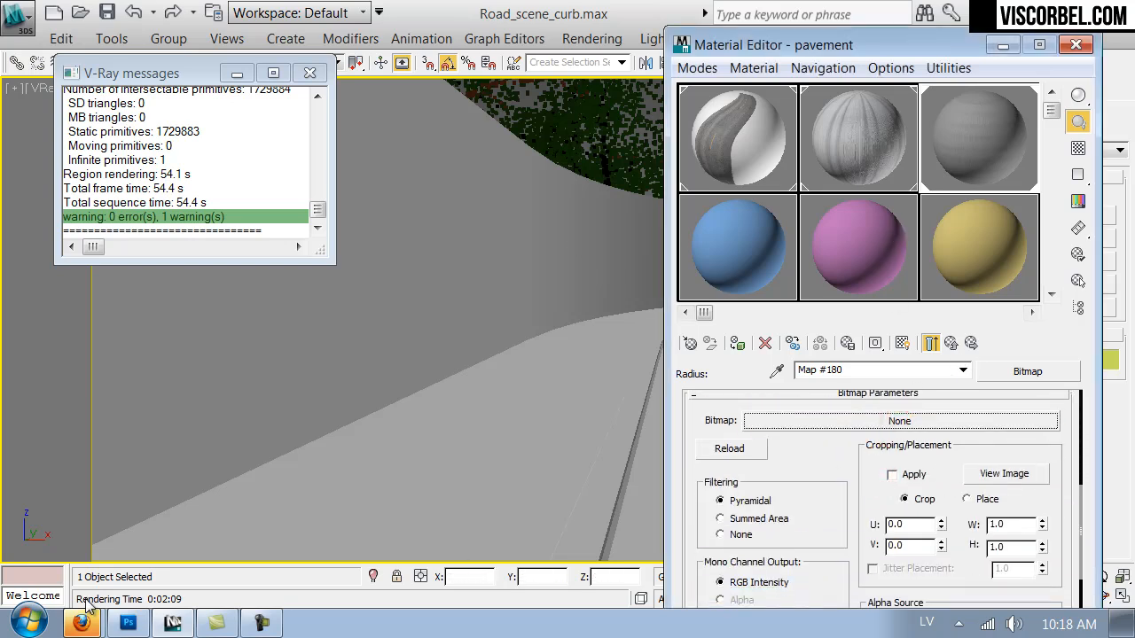
click(887, 417)
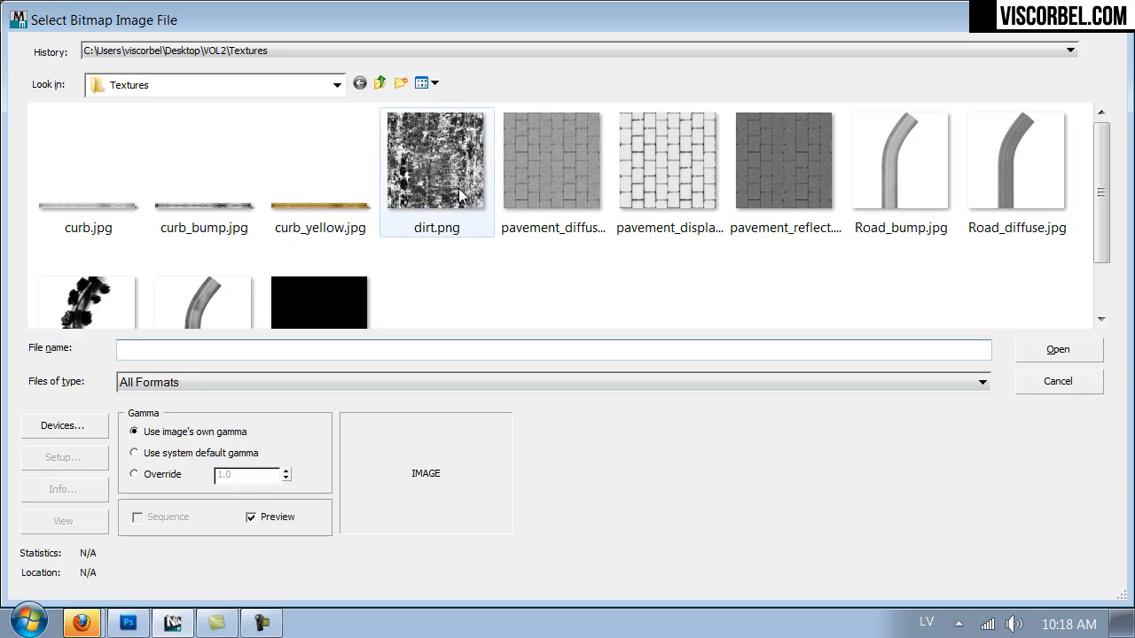
double_click(459, 193)
Show the dirt.png map on the sidewalk in the viewport and raise its U tiling to reduce the stretching.
click(903, 344)
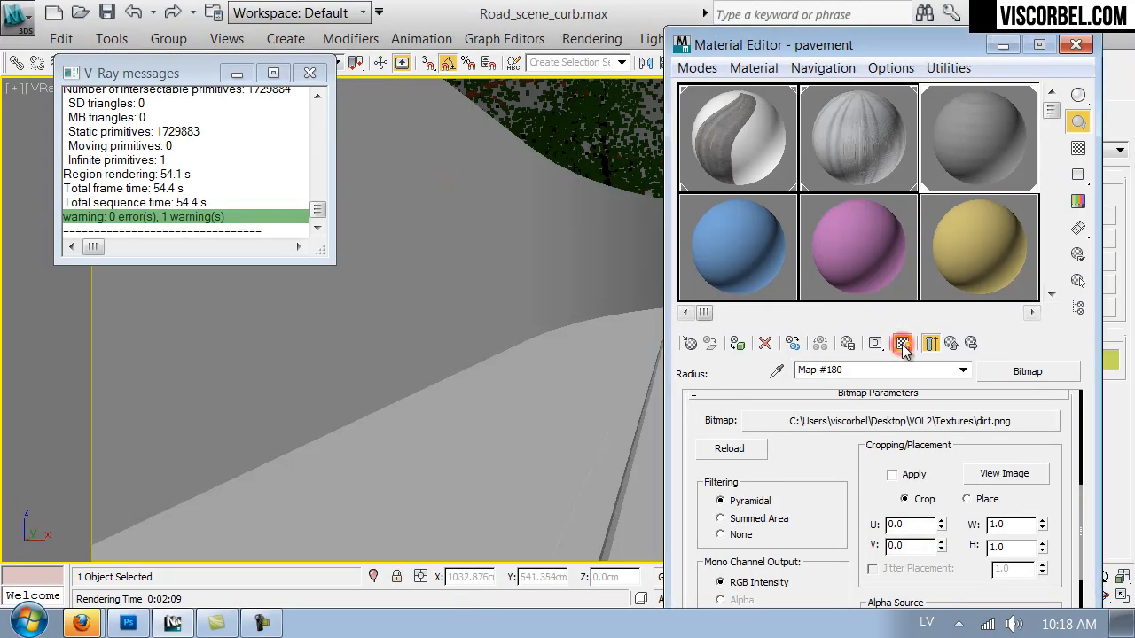
drag(852, 488, 860, 530)
click(889, 488)
drag(890, 487, 1079, 406)
drag(889, 493, 1103, 461)
drag(887, 485, 883, 443)
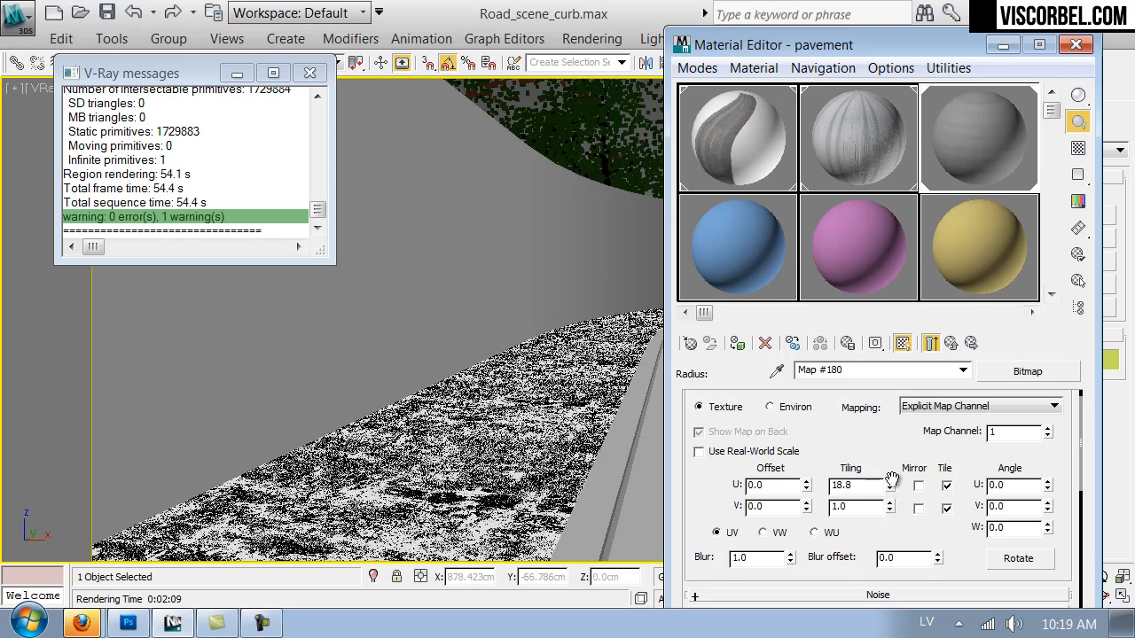
Return to the VRayDirt map, close the Material Editor and test-render the pavement, then close the frame buffer.
click(952, 343)
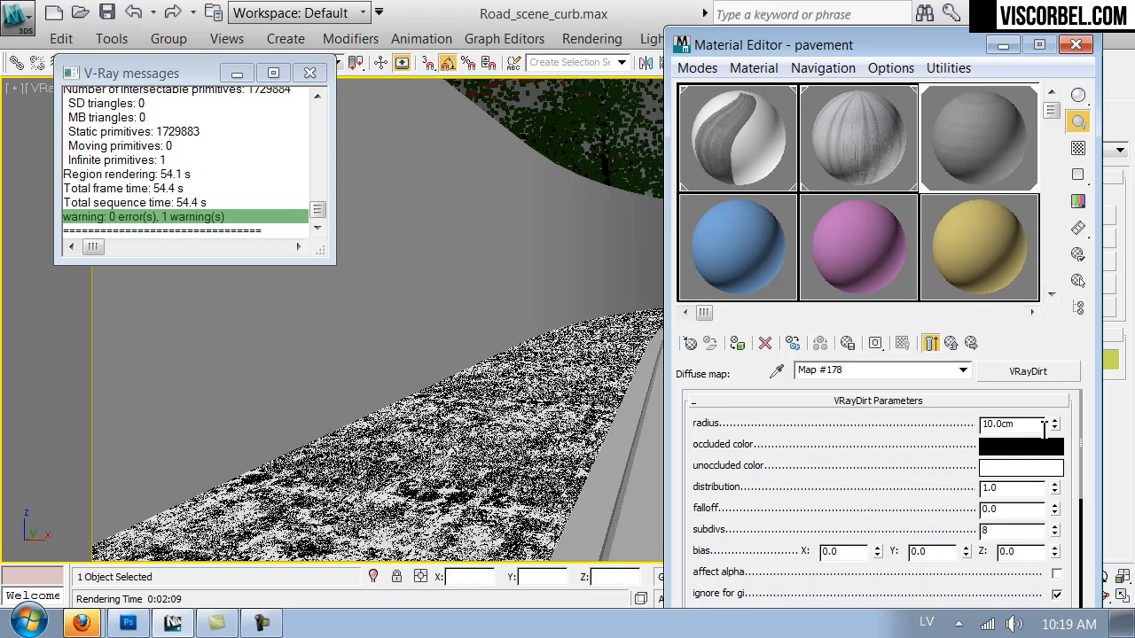
click(1073, 46)
click(853, 65)
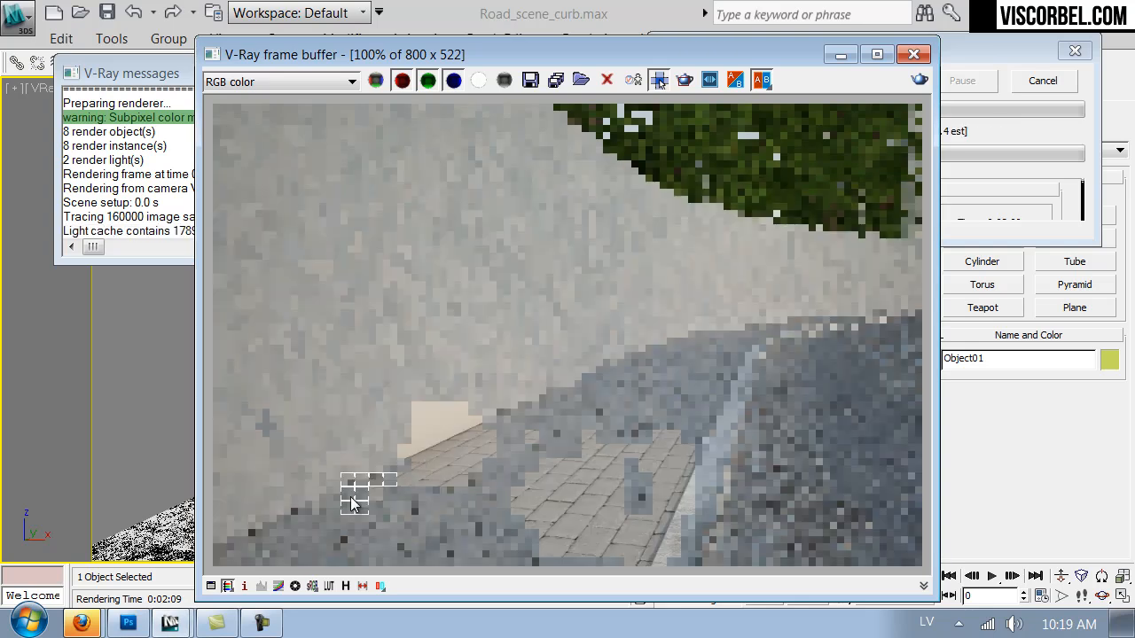
scroll(351, 499, up, 1)
scroll(306, 521, down, 1)
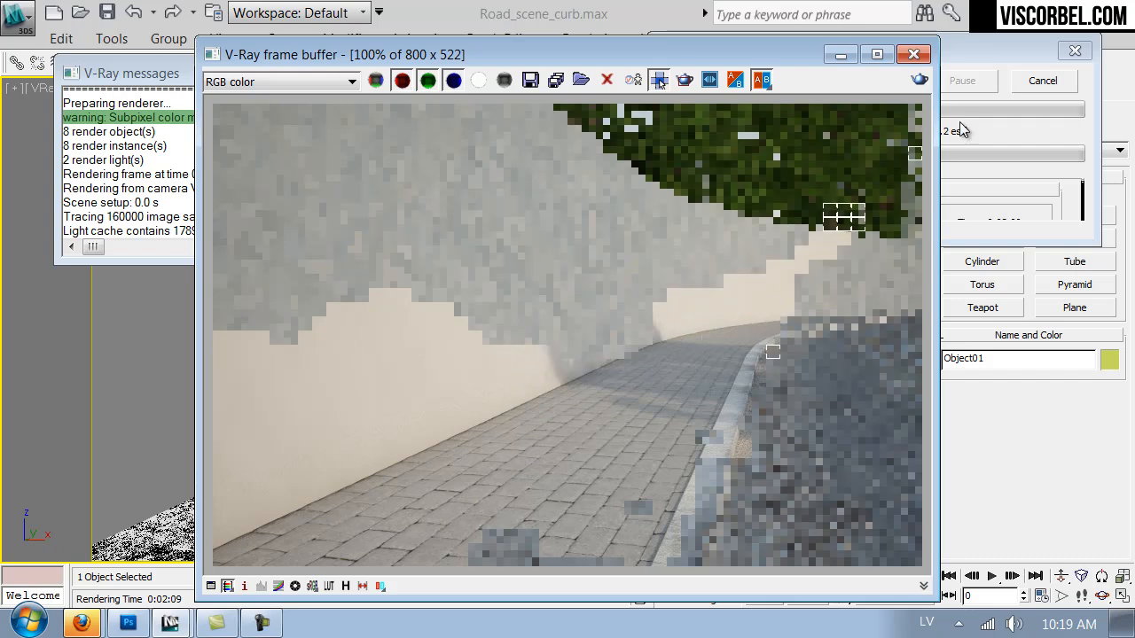
click(917, 57)
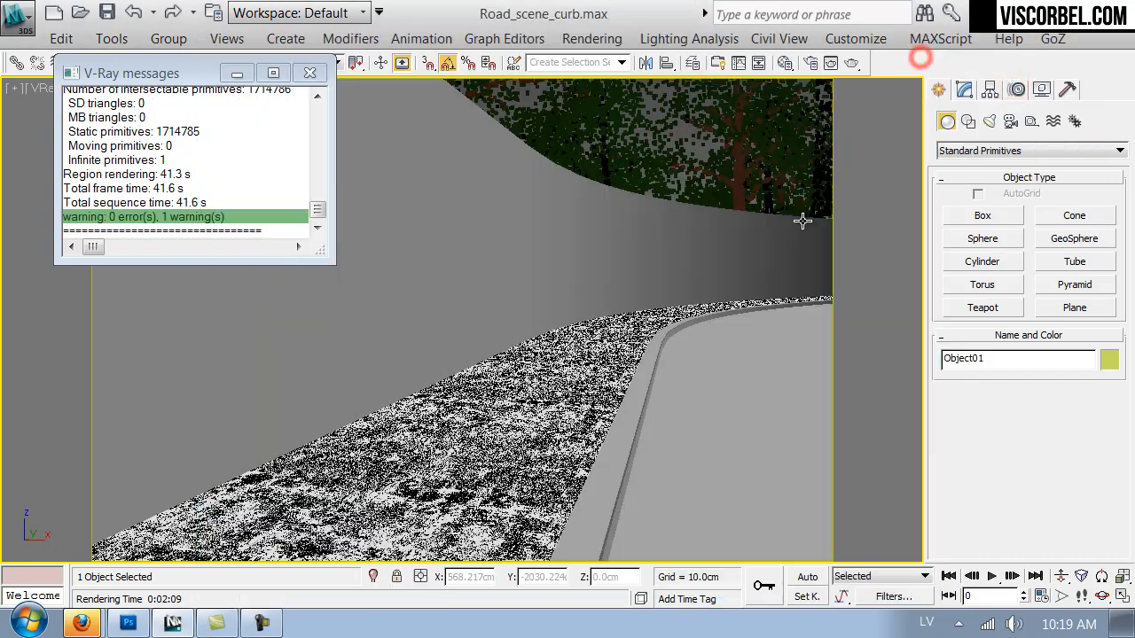
Open the pavement material's bump bitmap, pavement_reflect.png, and set its blur to 0.5.
key(m)
click(929, 345)
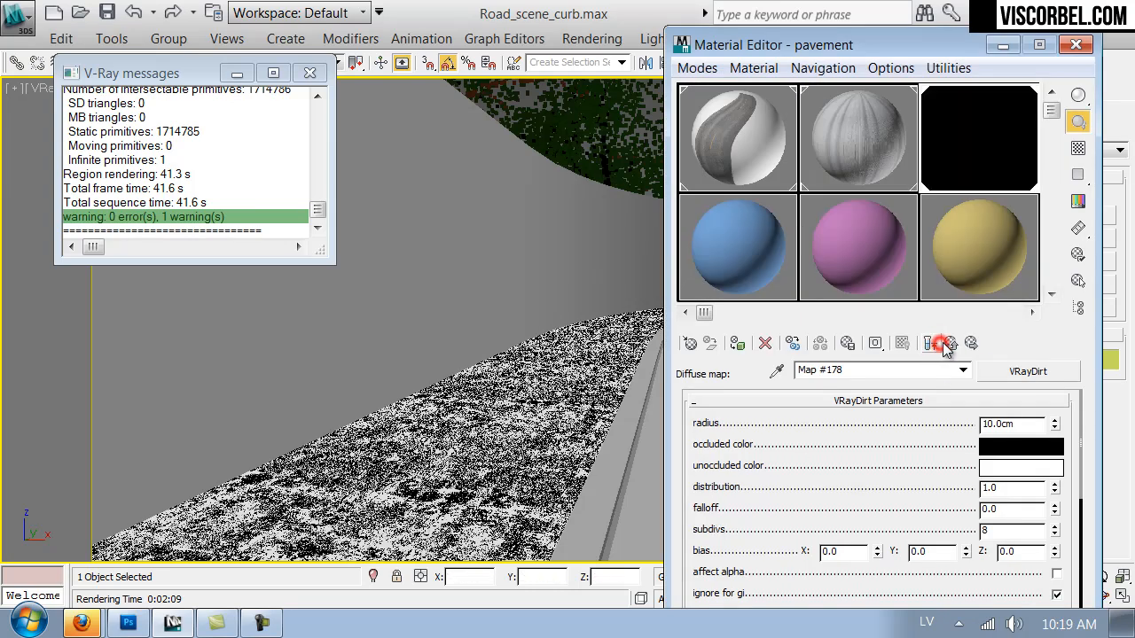
scroll(706, 539, down, 5)
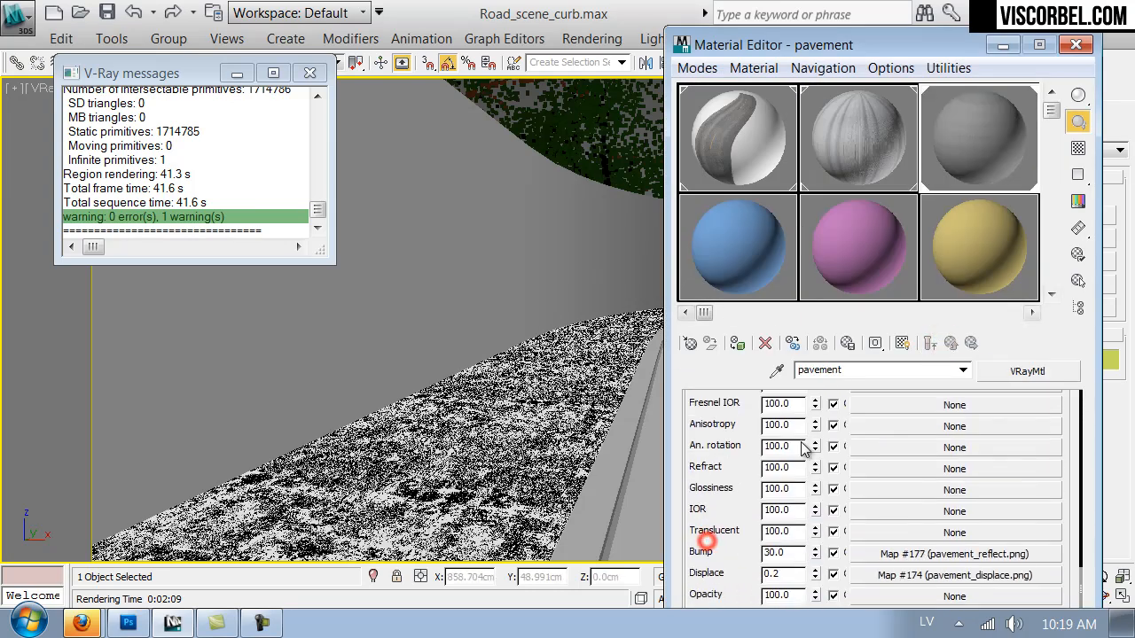
click(864, 495)
scroll(710, 539, down, 4)
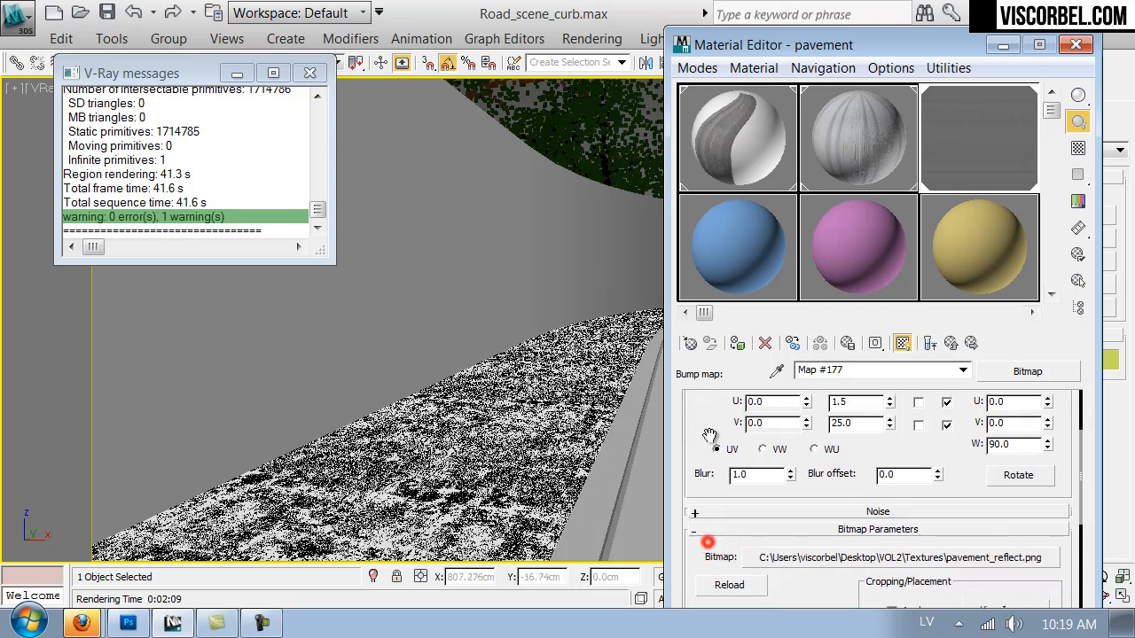
double_click(771, 467)
text(0.5)
key(Return)
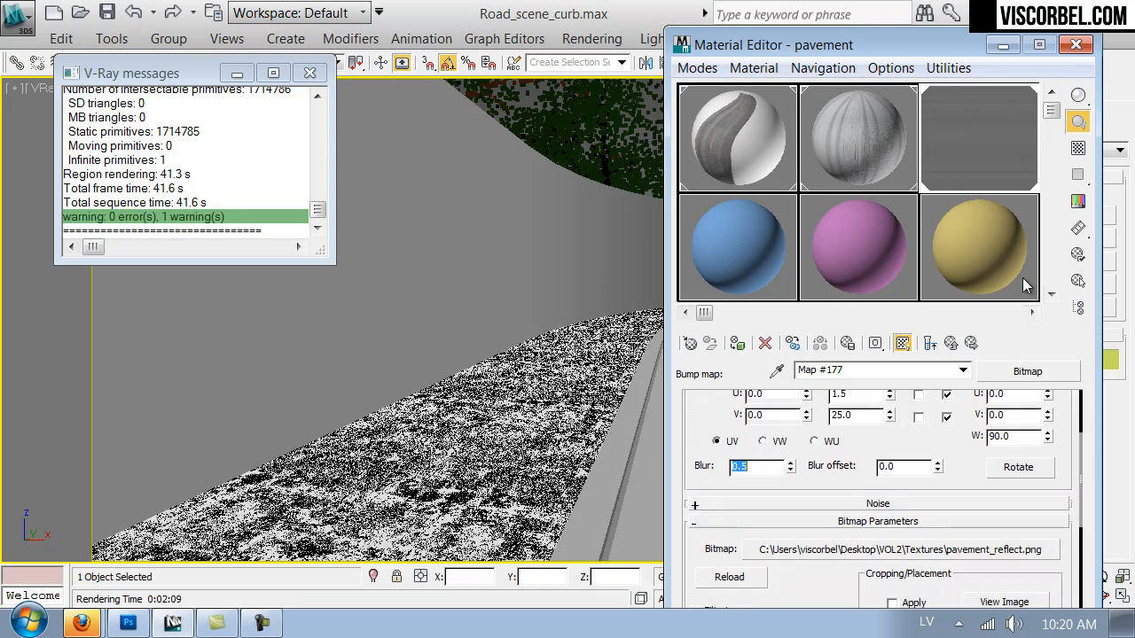
Return to the pavement material and set its bump amount to 60.
click(931, 345)
double_click(790, 487)
text(60)
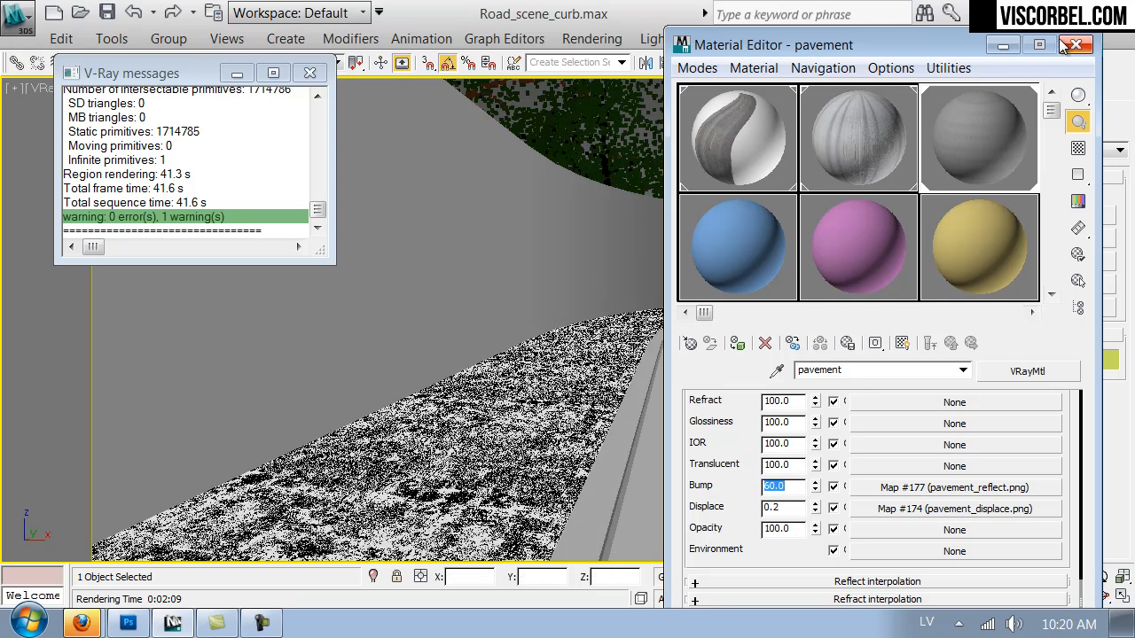
Close the Material Editor and test-render the pavement, then cancel the render and close the frame buffer.
click(1073, 45)
click(851, 64)
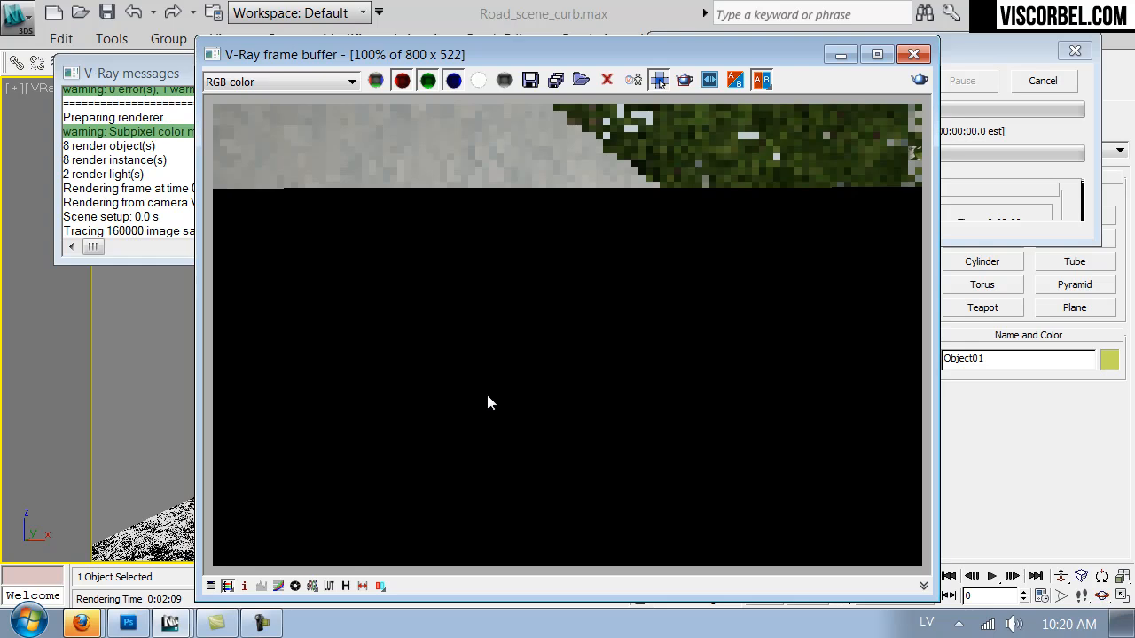
click(1050, 217)
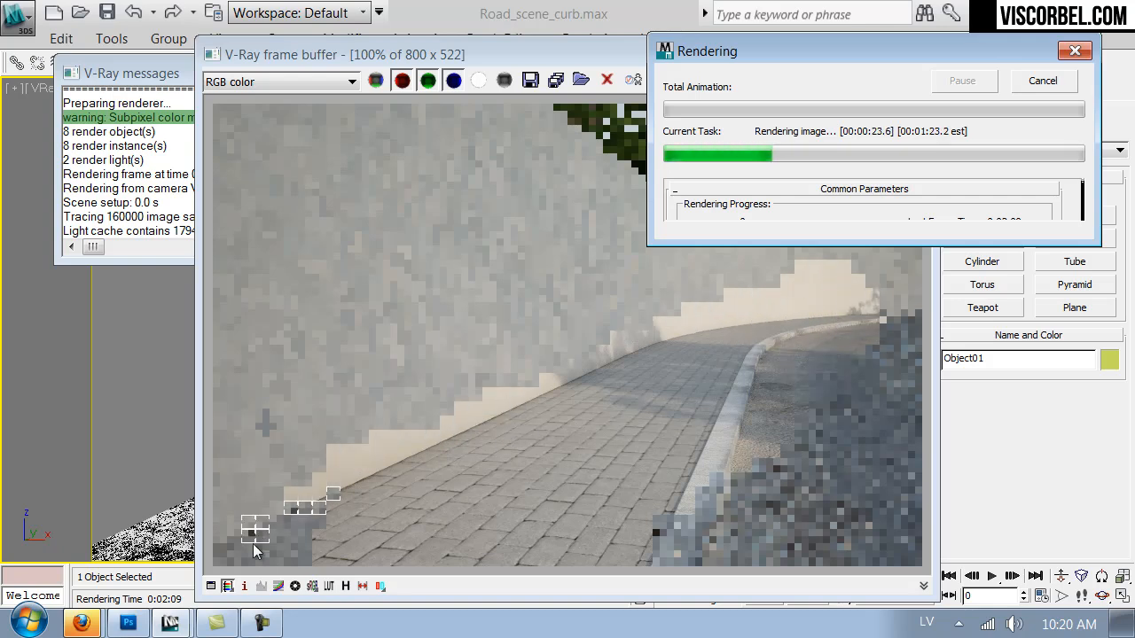
click(1048, 81)
click(924, 55)
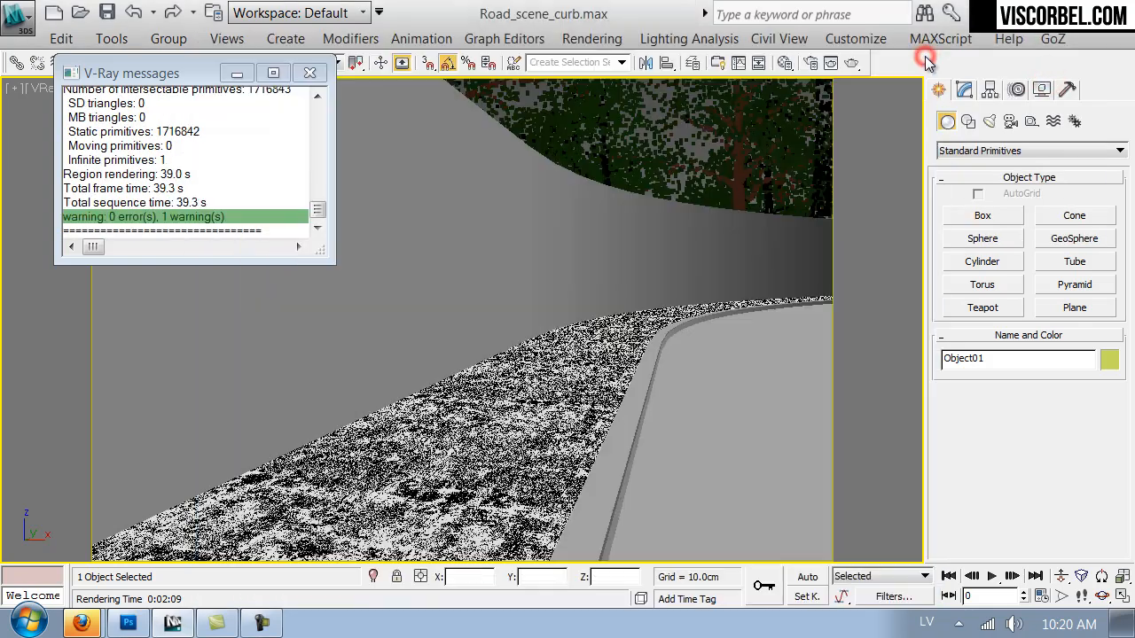
Open the pavement material's diffuse VRayDirt map and set its radius to 50 cm.
key(m)
scroll(707, 409, up, 4)
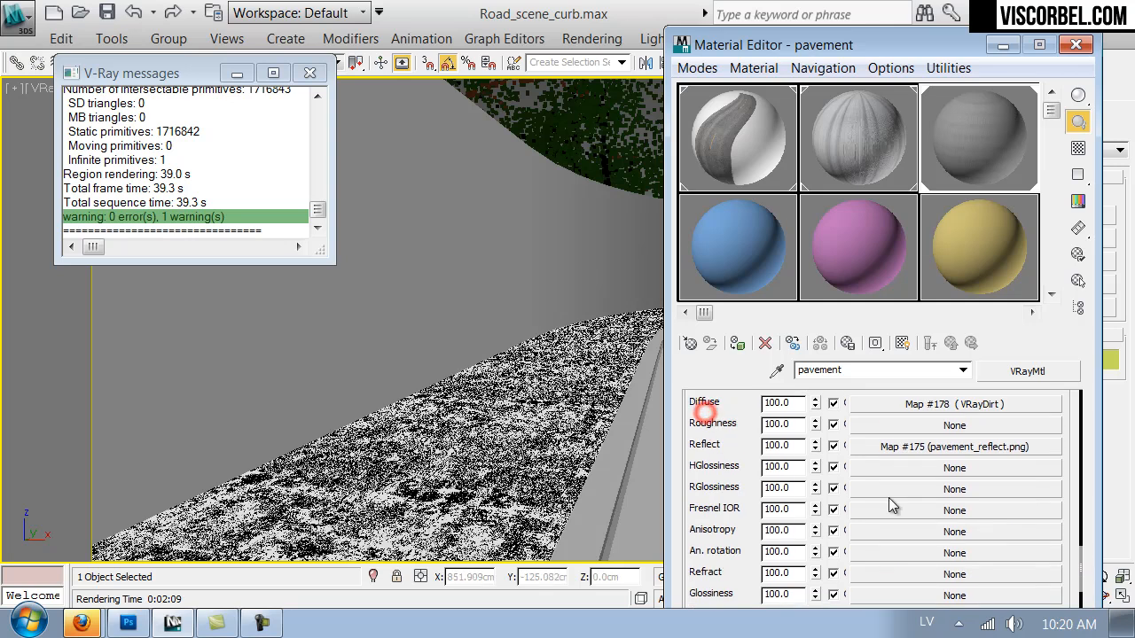
click(942, 406)
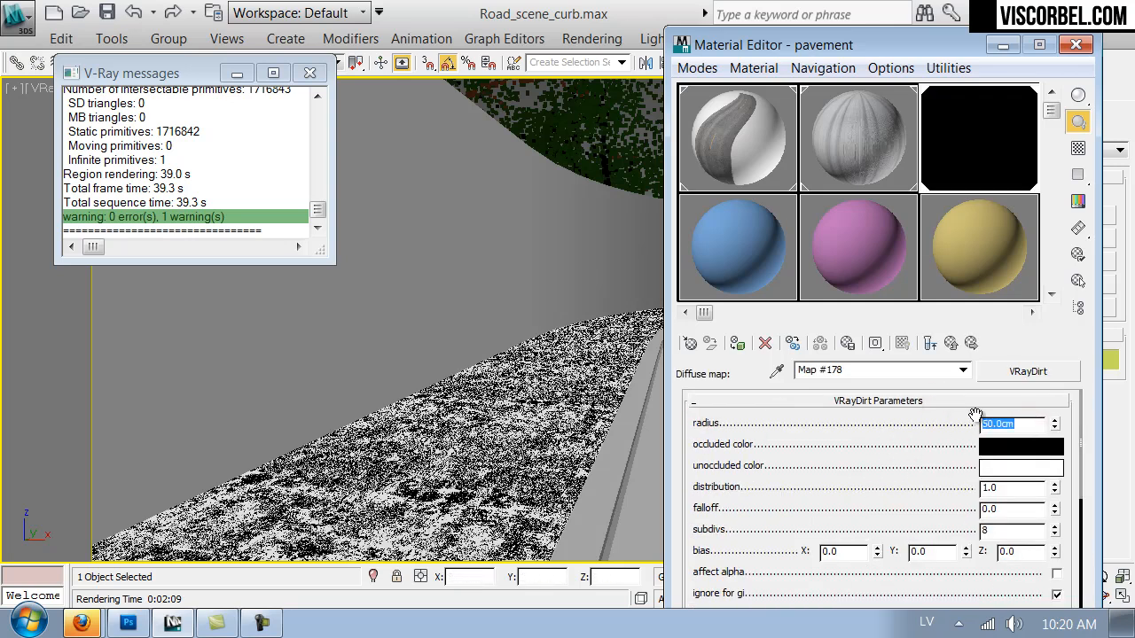
Change the VRayDirt occluded color to a dark brown with hue about 39, saturation about 145 and value about 12.
click(1008, 446)
click(642, 228)
drag(646, 209, 753, 210)
mouse_move(659, 192)
mouse_down()
mouse_move(679, 190)
mouse_move(672, 202)
mouse_up()
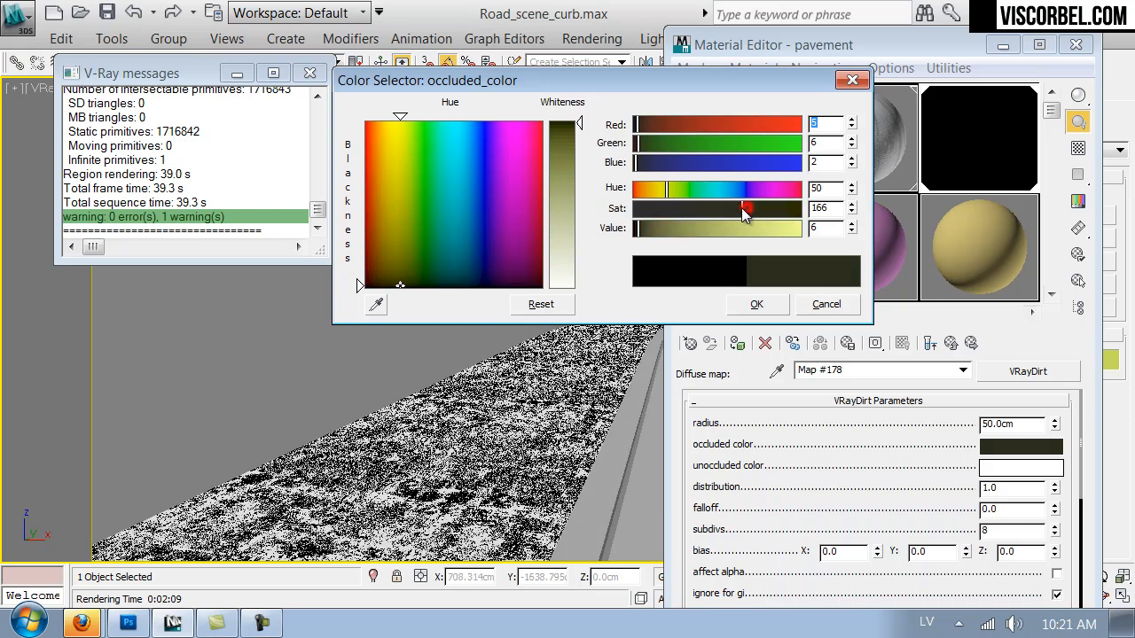
drag(635, 228, 644, 228)
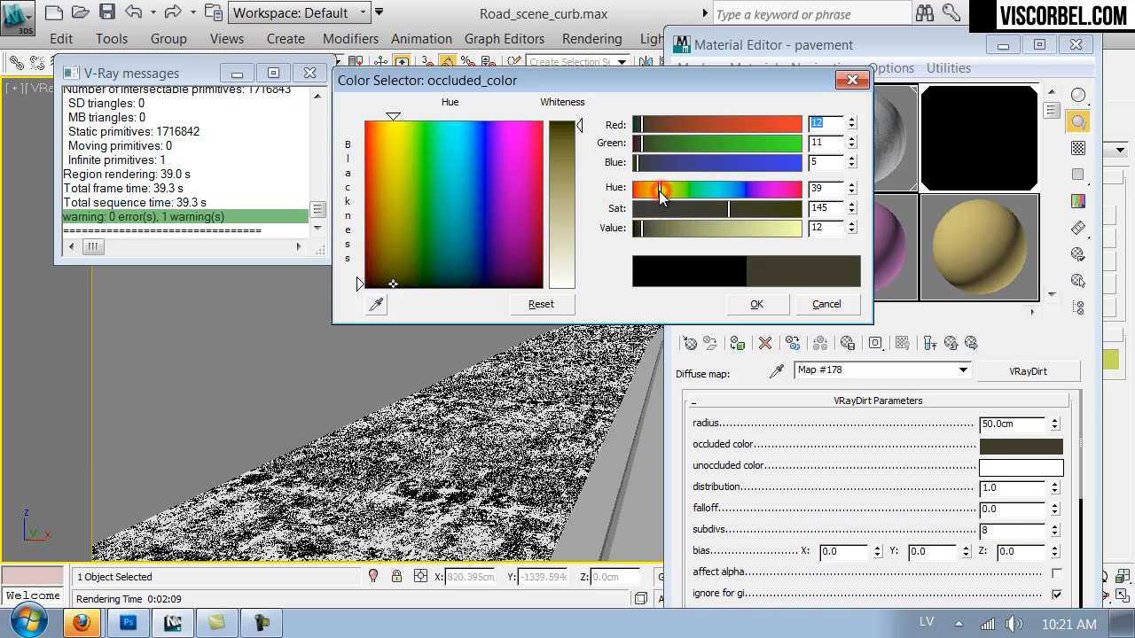
click(743, 303)
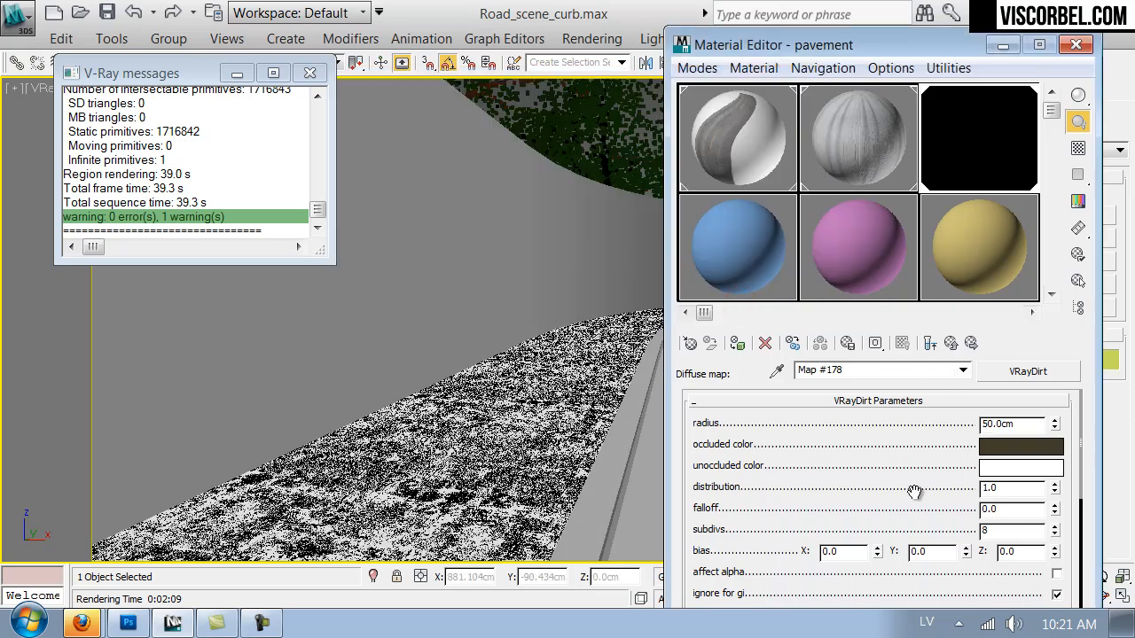
Open the VRayDirt unoccluded color bitmap, pavement_diffuse.png, and set its blur to 0.5.
scroll(915, 493, down, 5)
click(987, 530)
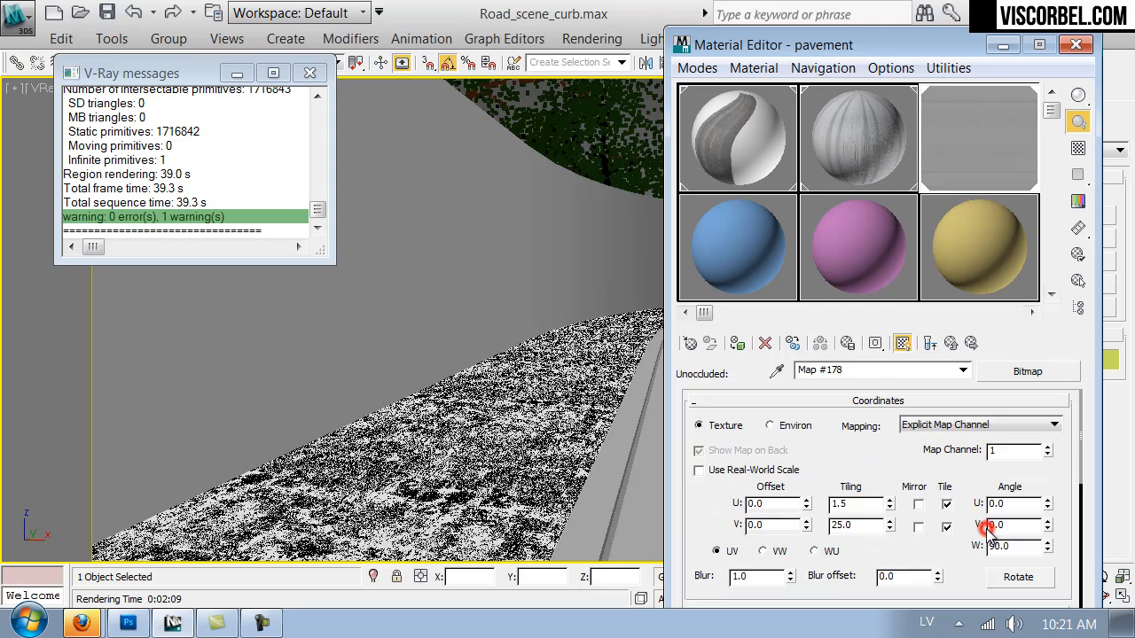
drag(694, 527, 700, 433)
click(752, 477)
drag(773, 488, 656, 476)
key(Return)
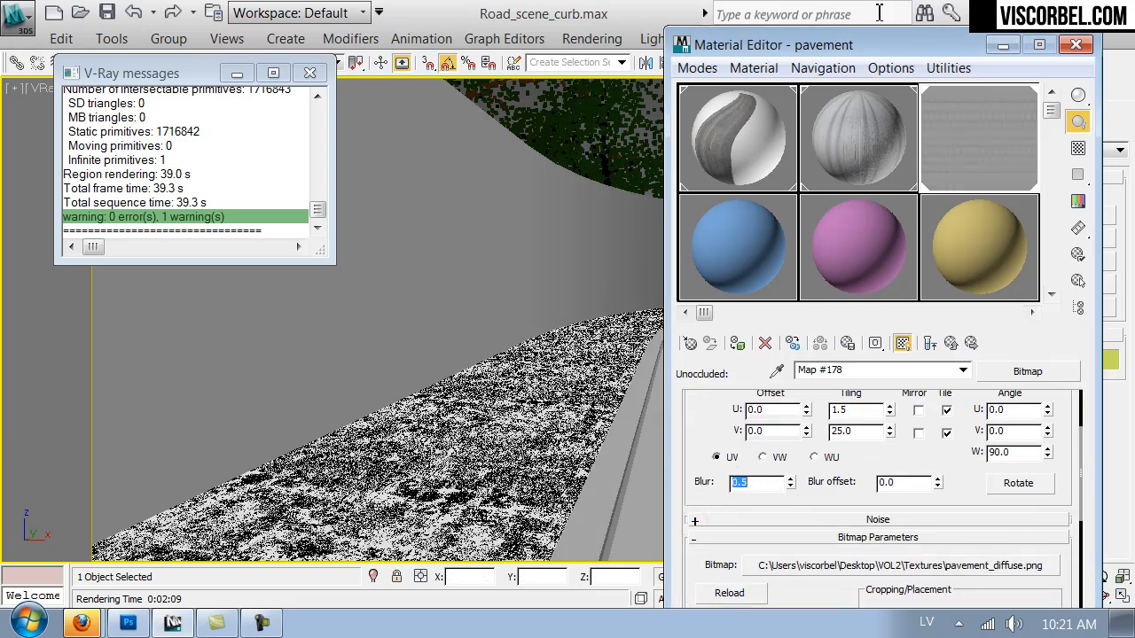
Close the Material Editor and start another test render of the pavement.
click(1076, 45)
click(853, 62)
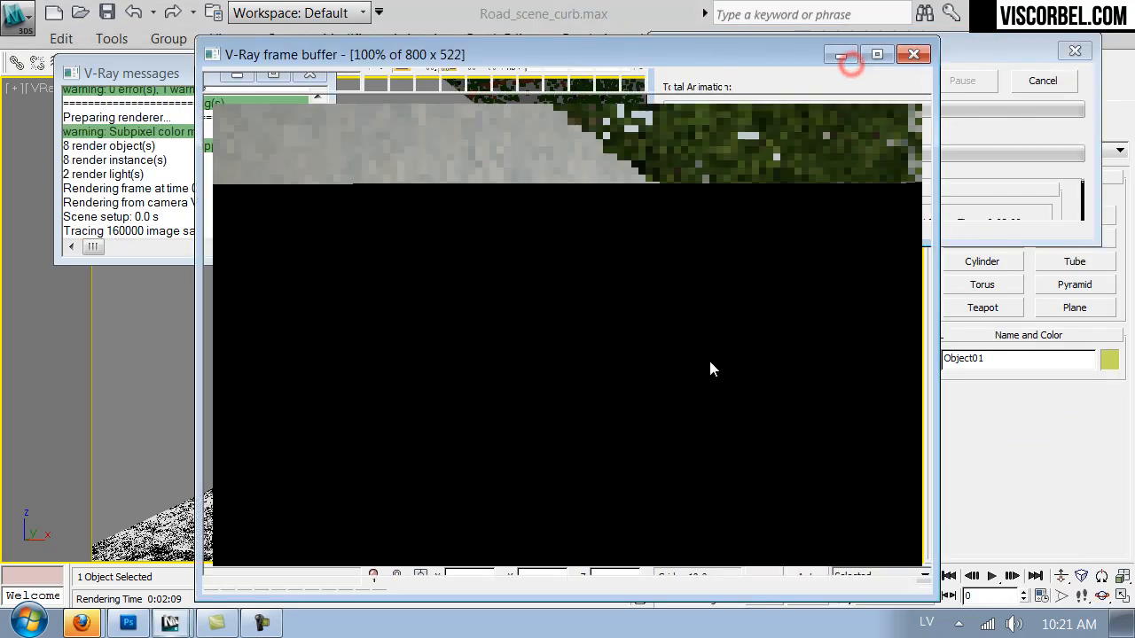